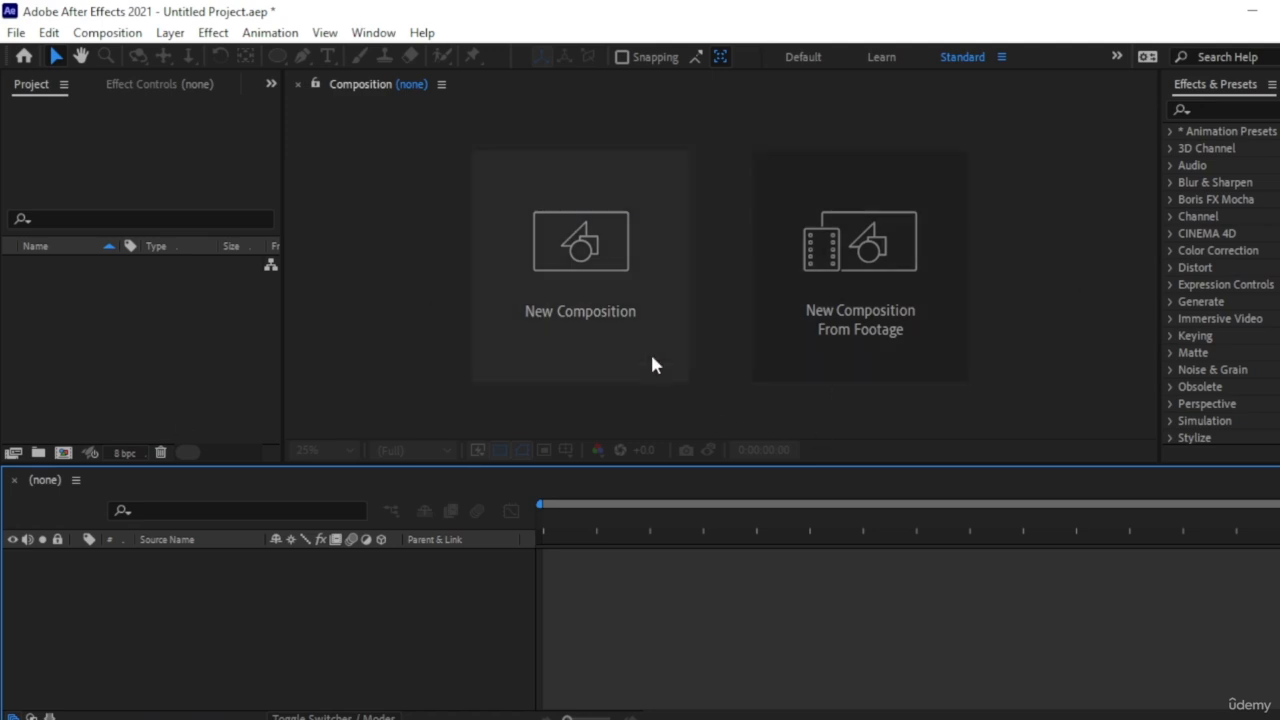
- Create a new composition named "ball bounce" with the HDTV 1080 29.97 preset and a 30-second duration
{"action": "left_click", "coordinate": [623, 293]}
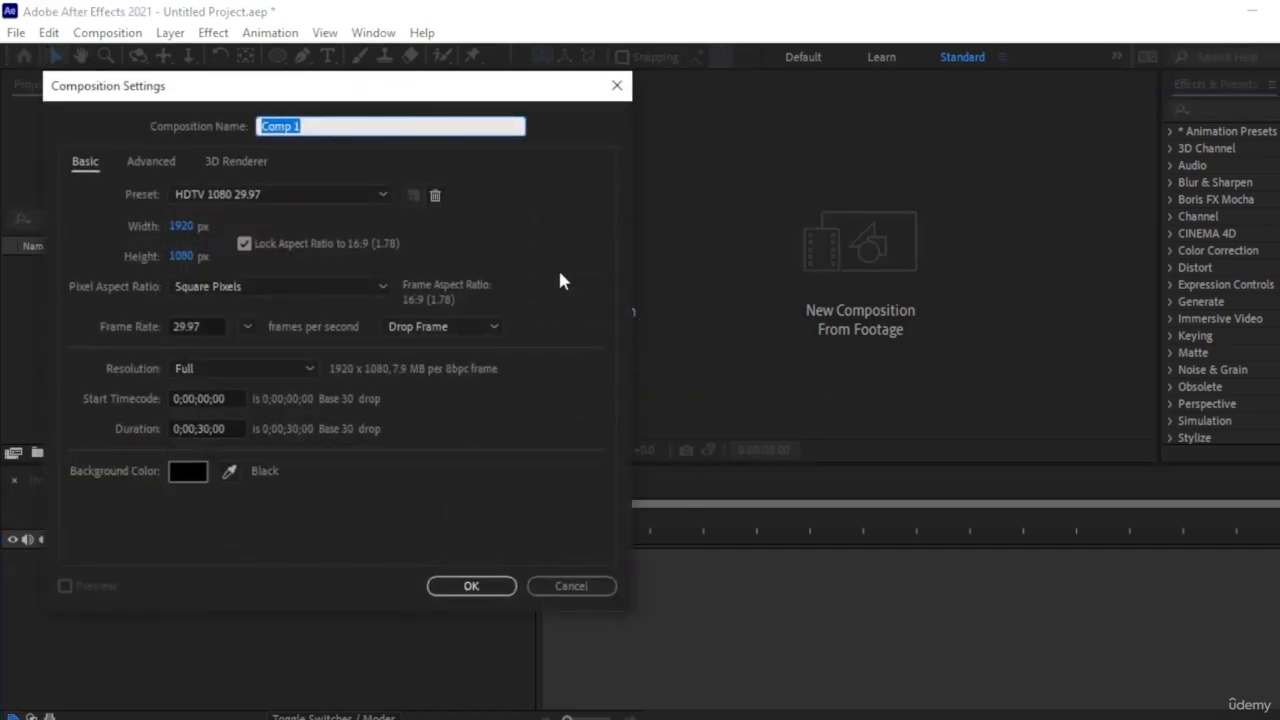
{"action": "left_click_drag", "start_coordinate": [329, 94], "coordinate": [628, 78]}
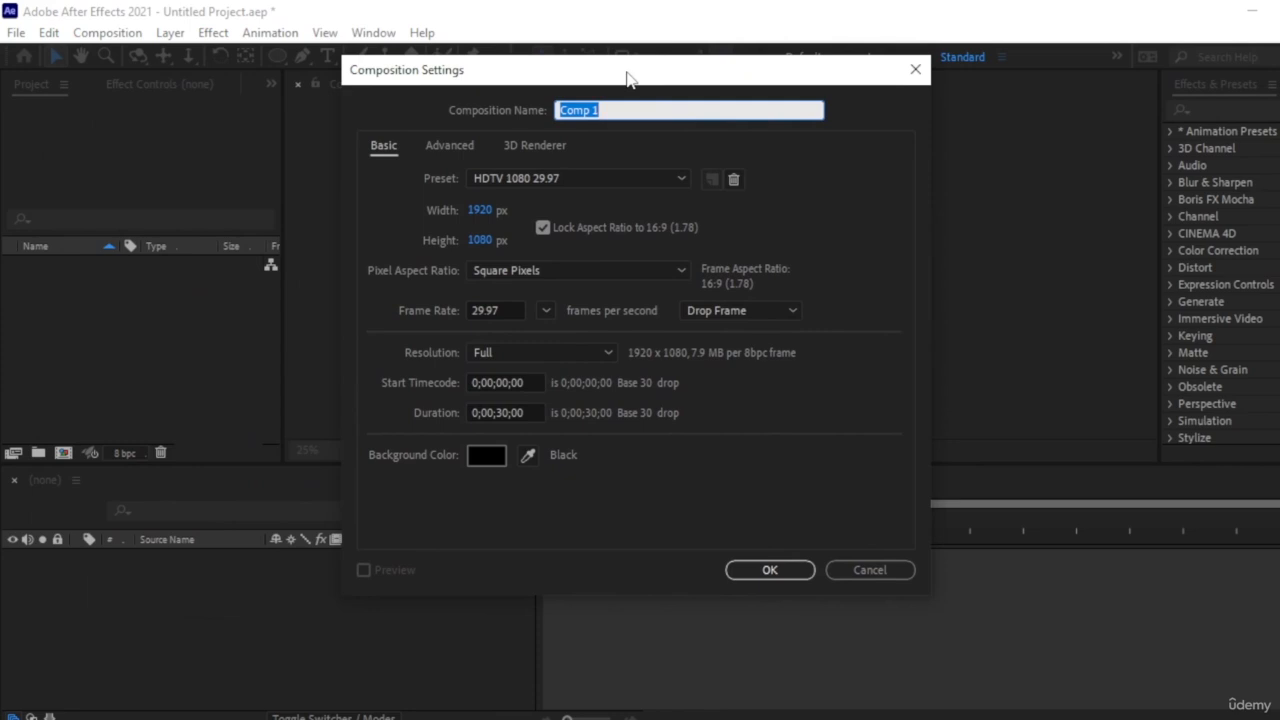
{"action": "type", "text": "ball bounce"}
{"action": "left_click", "coordinate": [775, 572]}
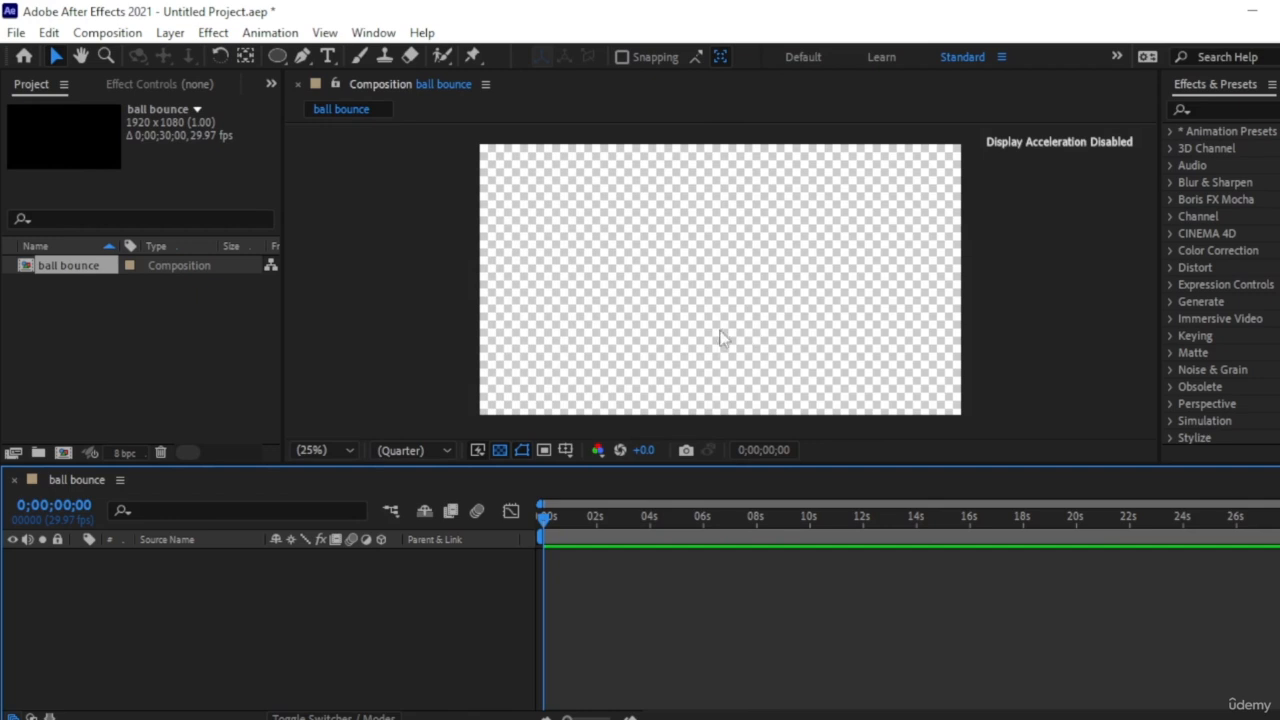
- Activate the shape tool and cycle through its shape variants, stopping at the Rectangle tool
{"action": "left_click", "coordinate": [718, 57]}
{"action": "left_click", "coordinate": [278, 56]}
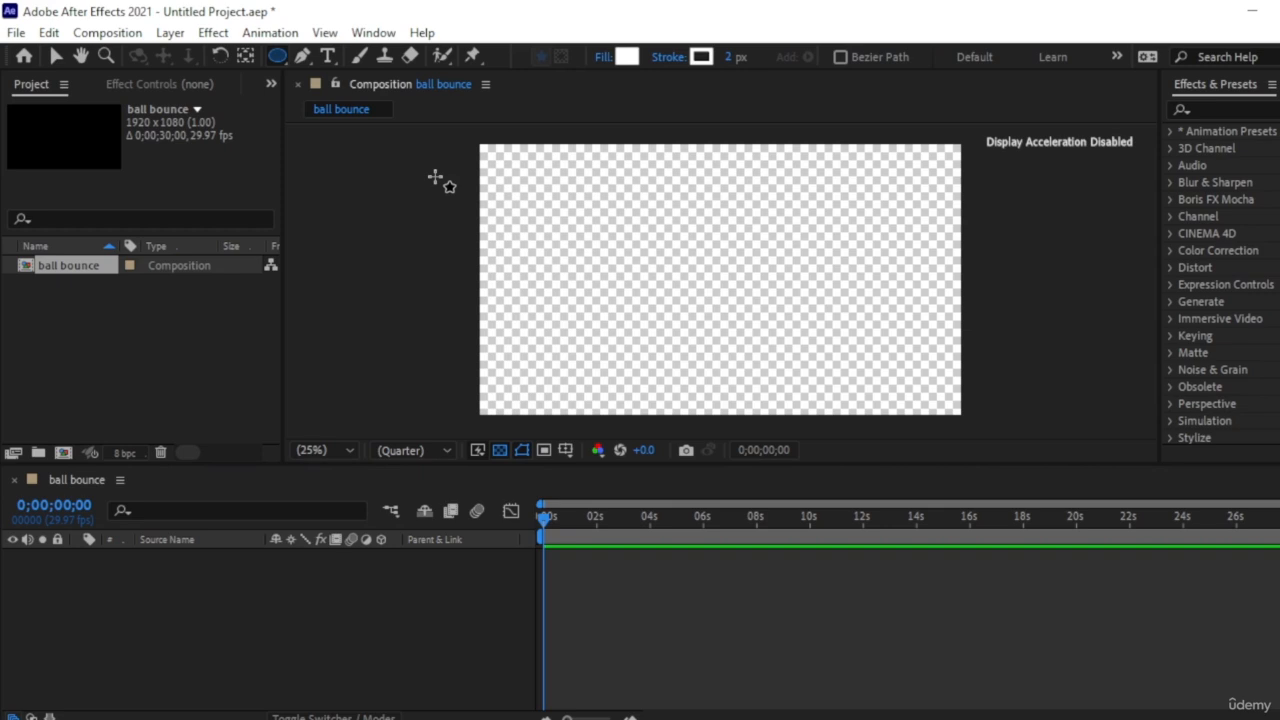
{"action": "key", "text": "q"}
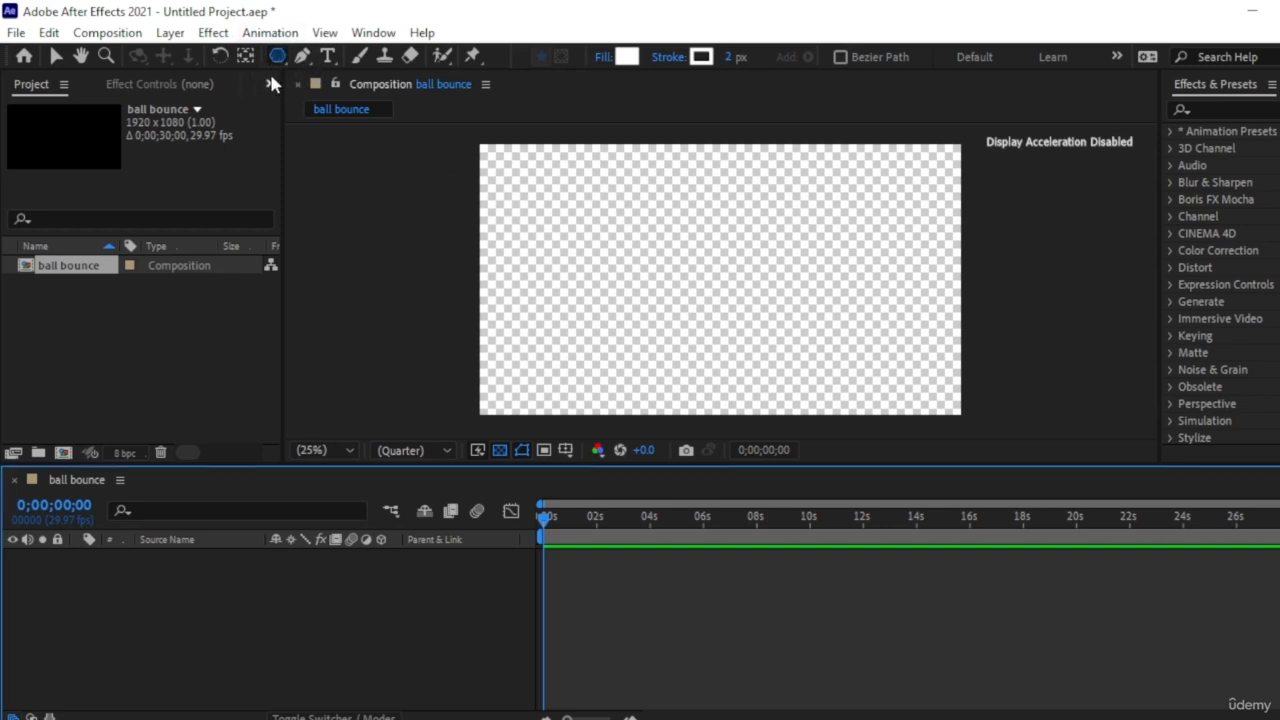
{"action": "key", "text": "q"}
{"action": "key", "text": "q"}
{"action": "key", "text": "q"}
{"action": "key", "text": "q"}
{"action": "key", "text": "q"}
{"action": "key", "text": "q"}
{"action": "left_click", "coordinate": [247, 189]}
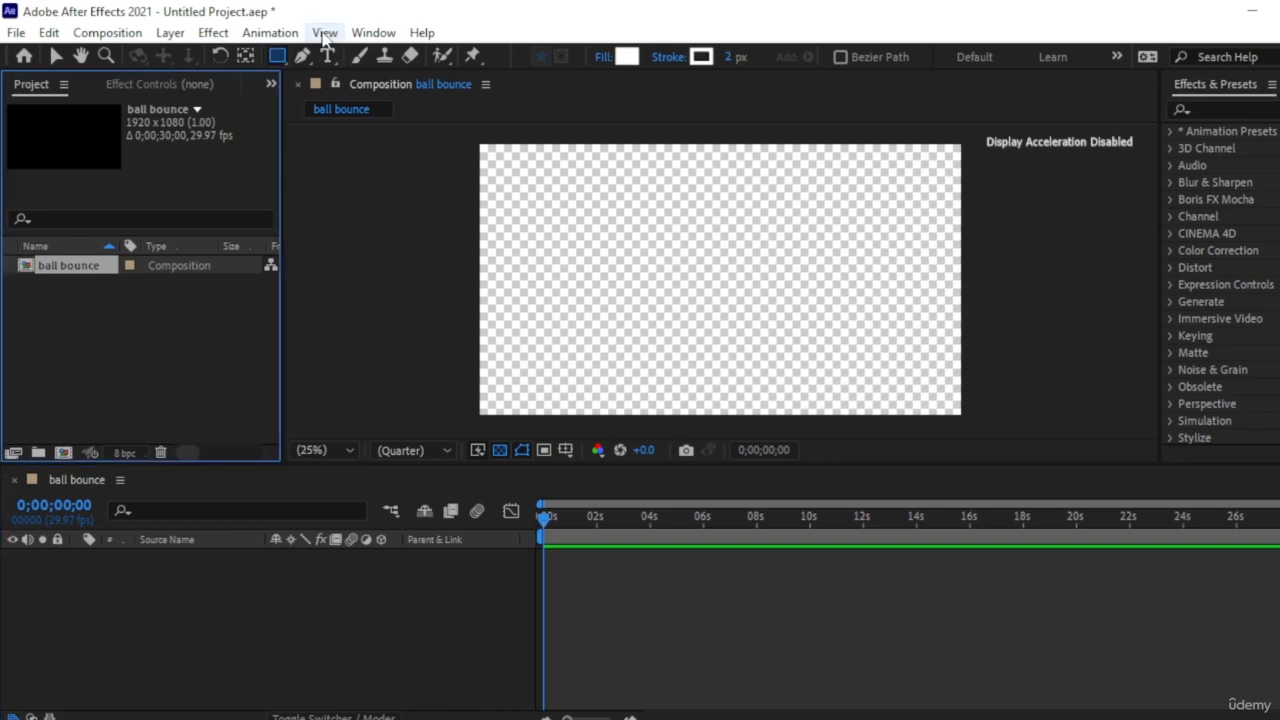
- Switch briefly to the Pen tool, return to the shape tools and make the Ellipse tool active
{"action": "left_click", "coordinate": [303, 56]}
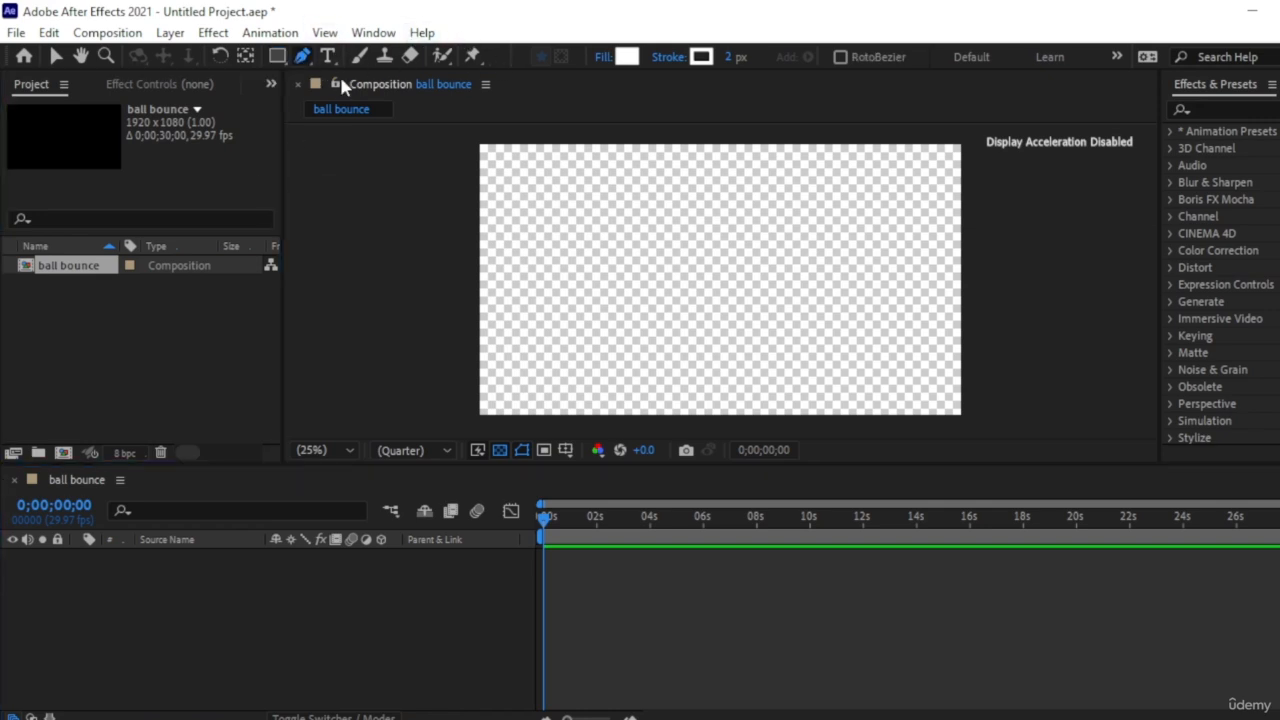
{"action": "left_click", "coordinate": [277, 57]}
{"action": "key", "text": "q"}
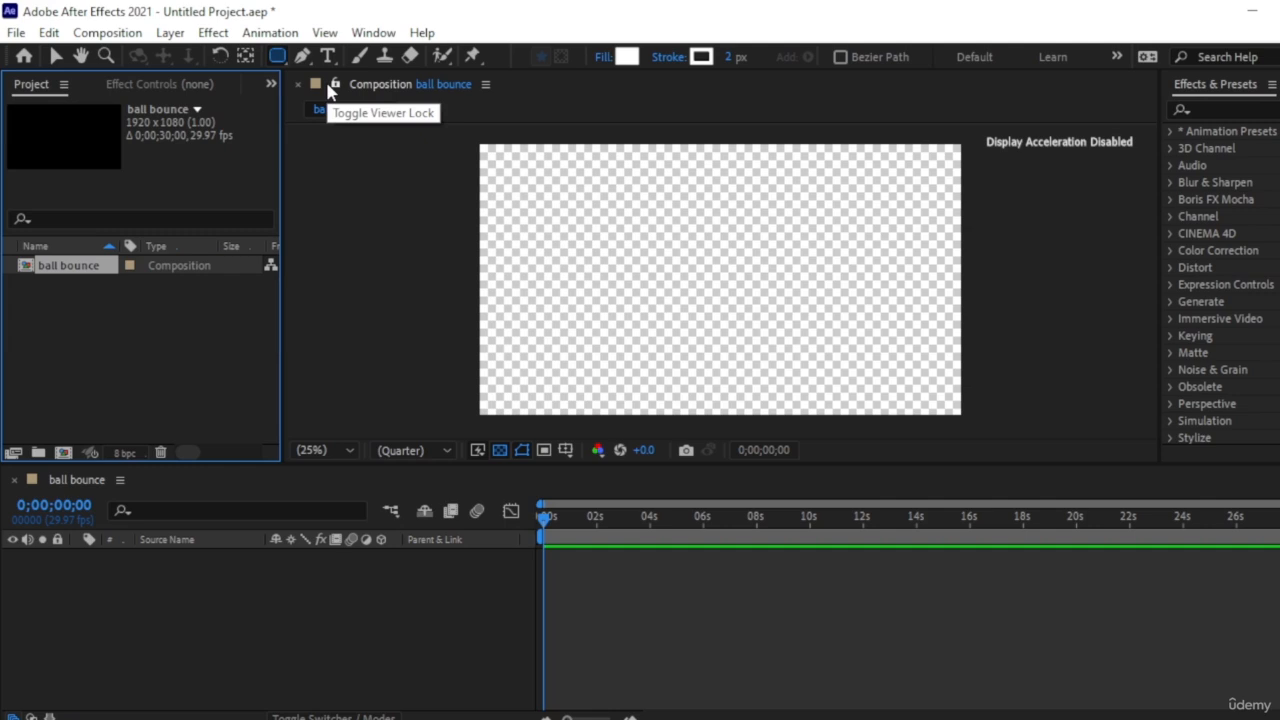
{"action": "key", "text": "q"}
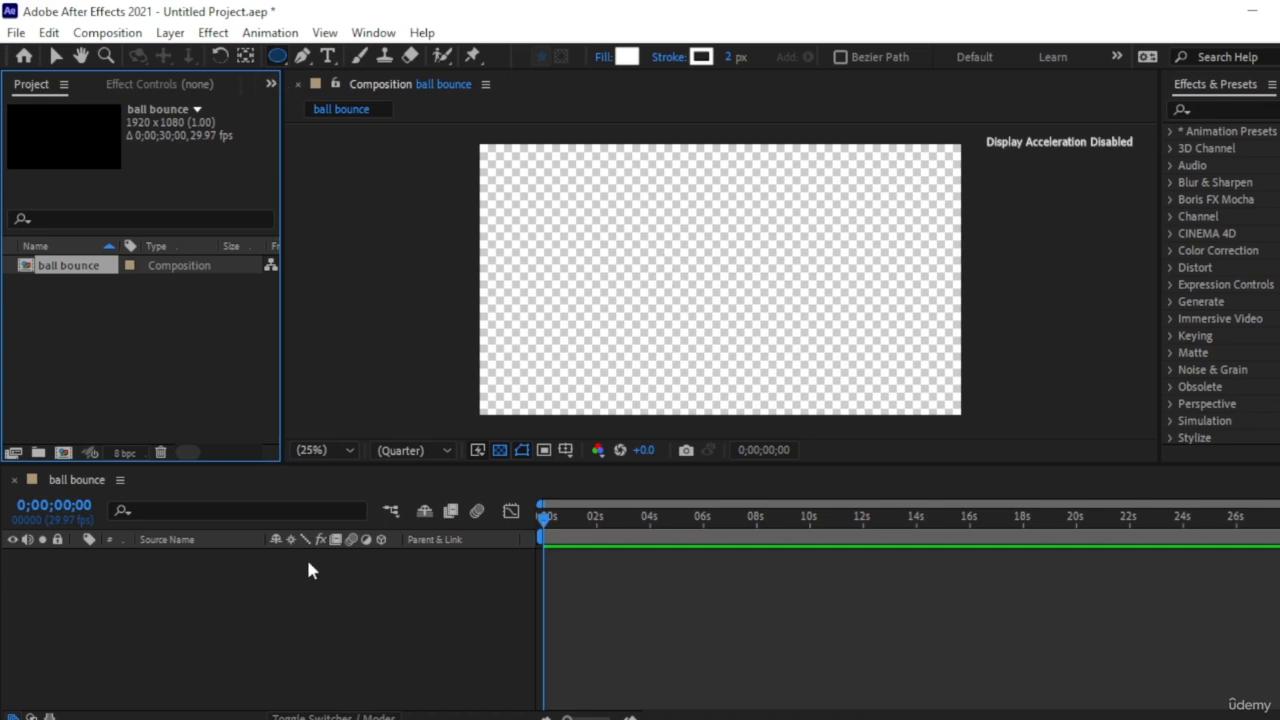
- Import Camel 1.png from the Desktop and add it as a layer to the ball bounce composition
{"action": "double_click", "coordinate": [181, 362]}
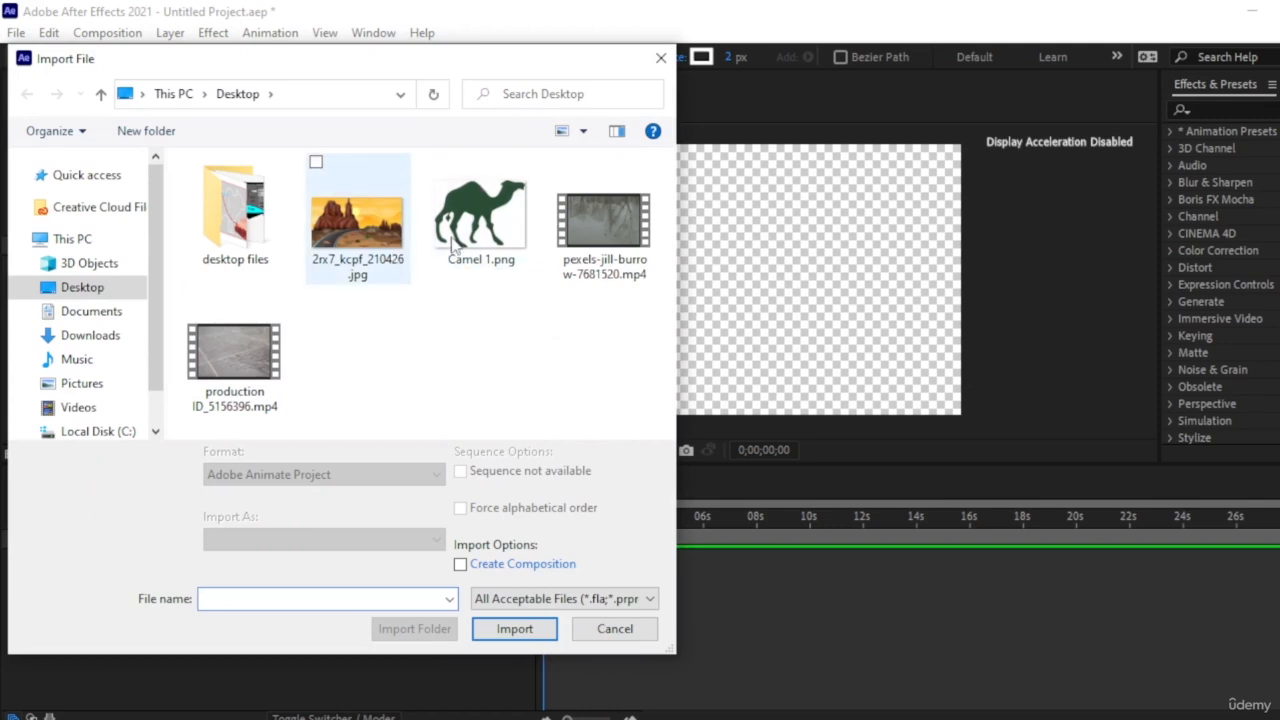
{"action": "left_click", "coordinate": [480, 215]}
{"action": "left_click", "coordinate": [514, 614]}
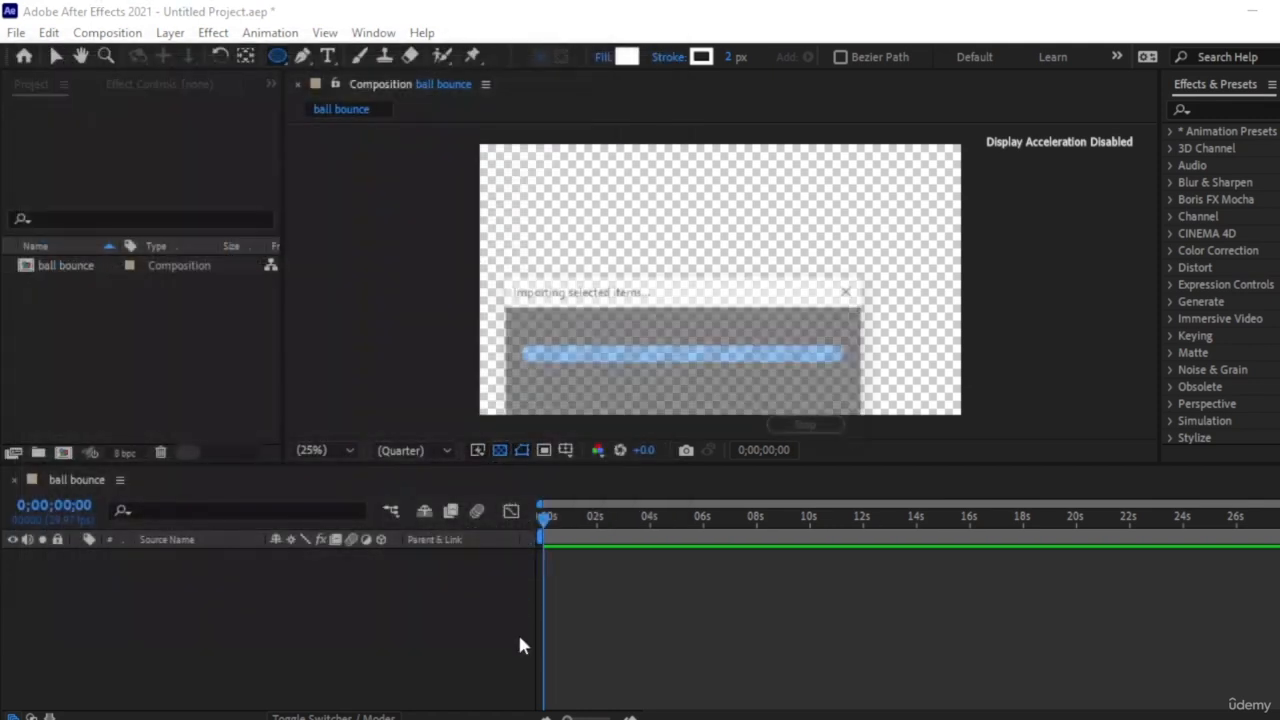
{"action": "left_click_drag", "start_coordinate": [57, 290], "coordinate": [285, 575]}
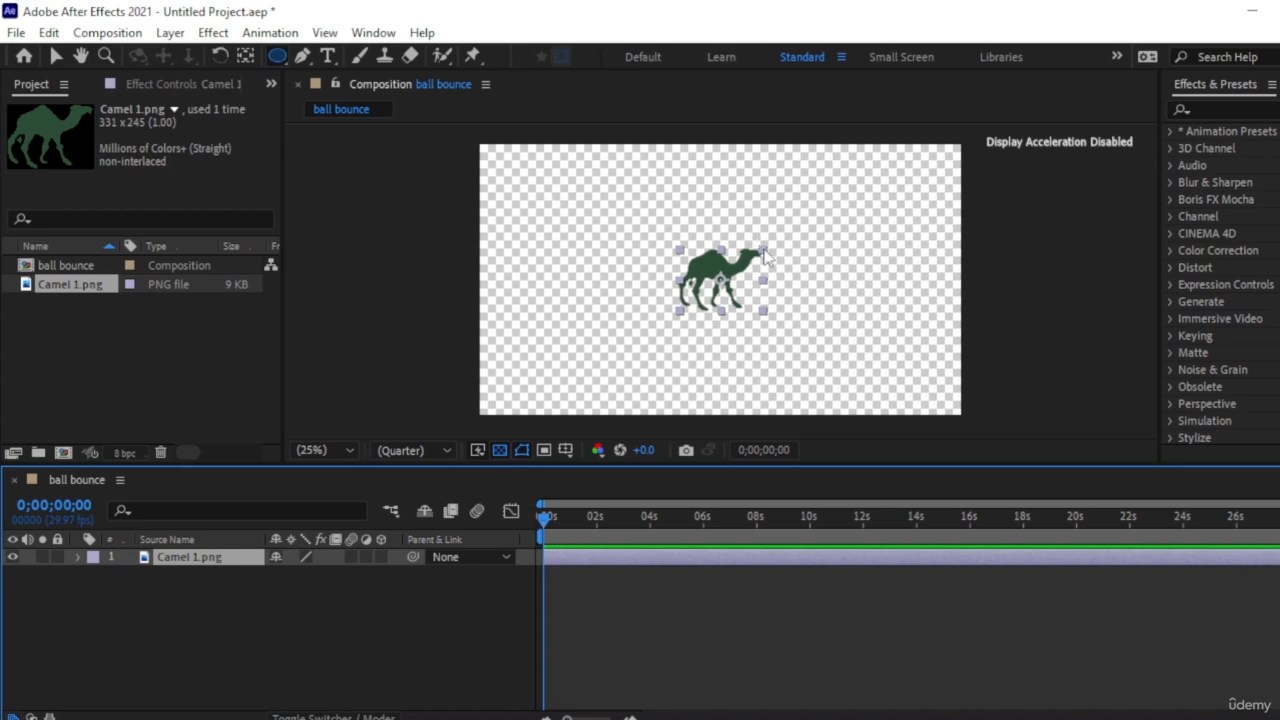
- Scale the camel layer up about its centre until it nearly fills the composition's height
{"action": "key", "text": "v"}
{"action": "left_click_drag", "start_coordinate": [764, 251], "coordinate": [906, 148]}
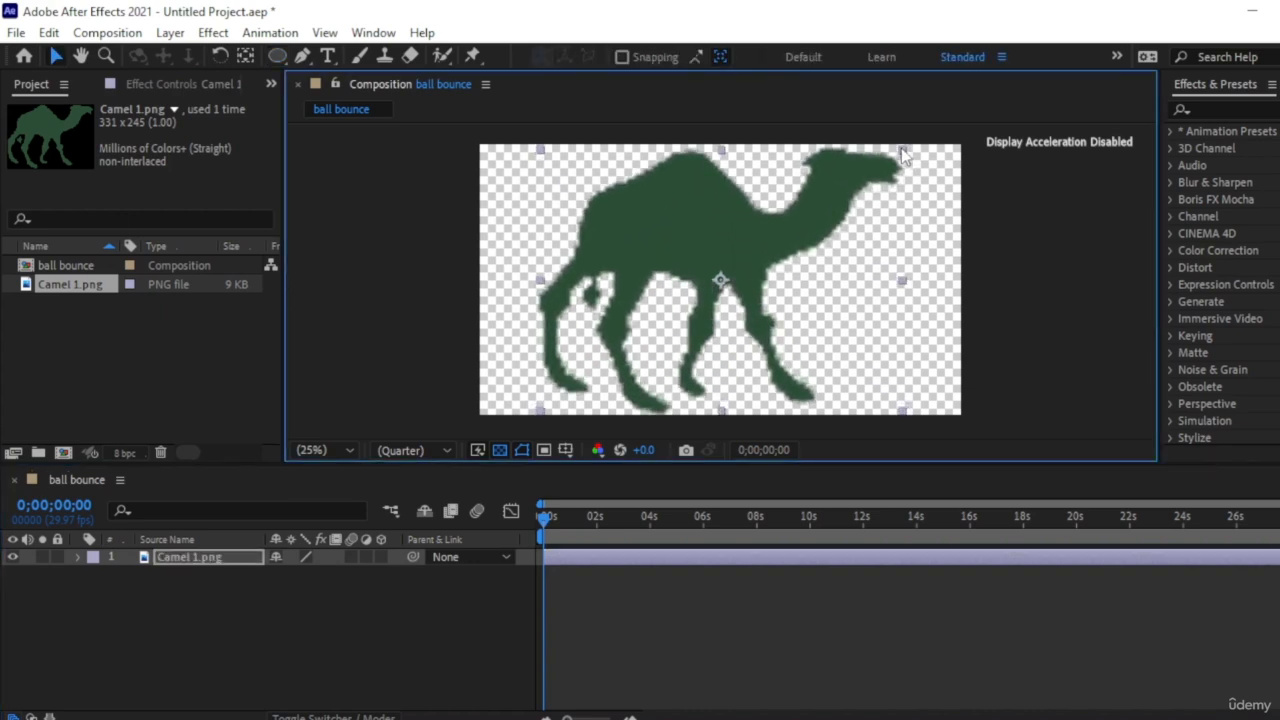
{"action": "left_click", "coordinate": [951, 309]}
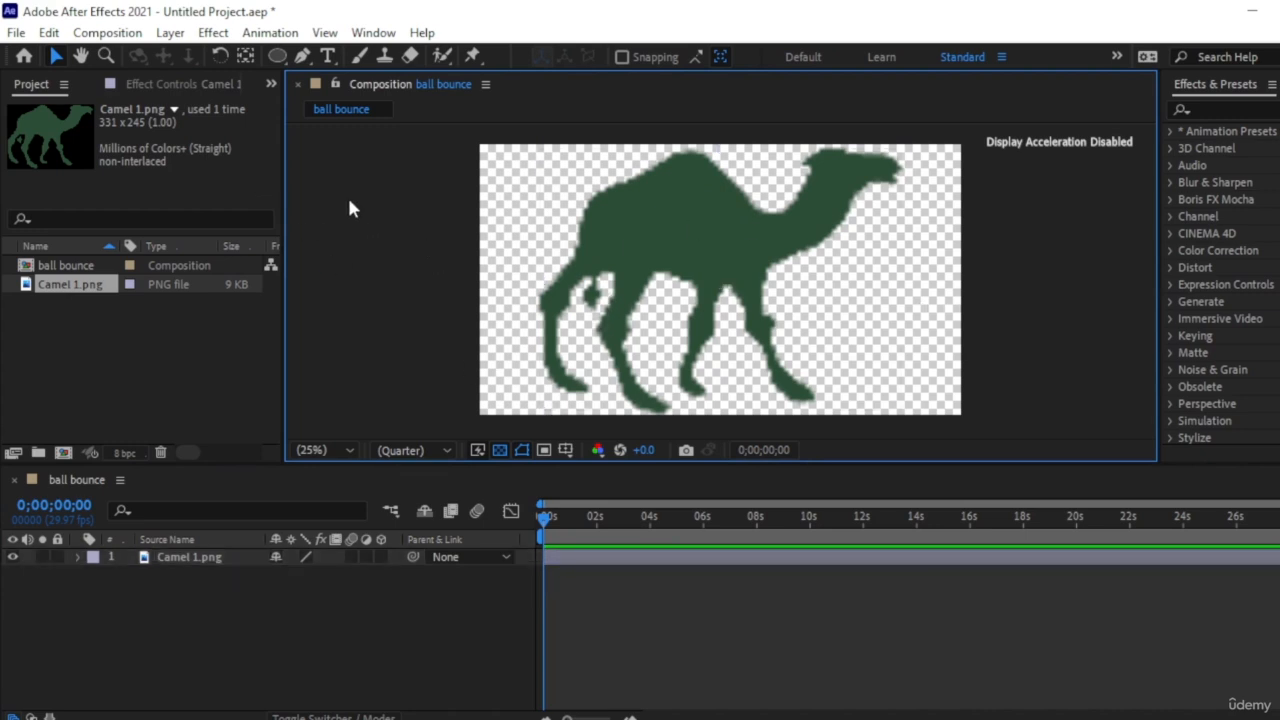
- Draw a large elliptical mask on the camel layer around the hump and hind legs, and delete the mask
{"action": "left_click", "coordinate": [205, 560]}
{"action": "left_click", "coordinate": [277, 57]}
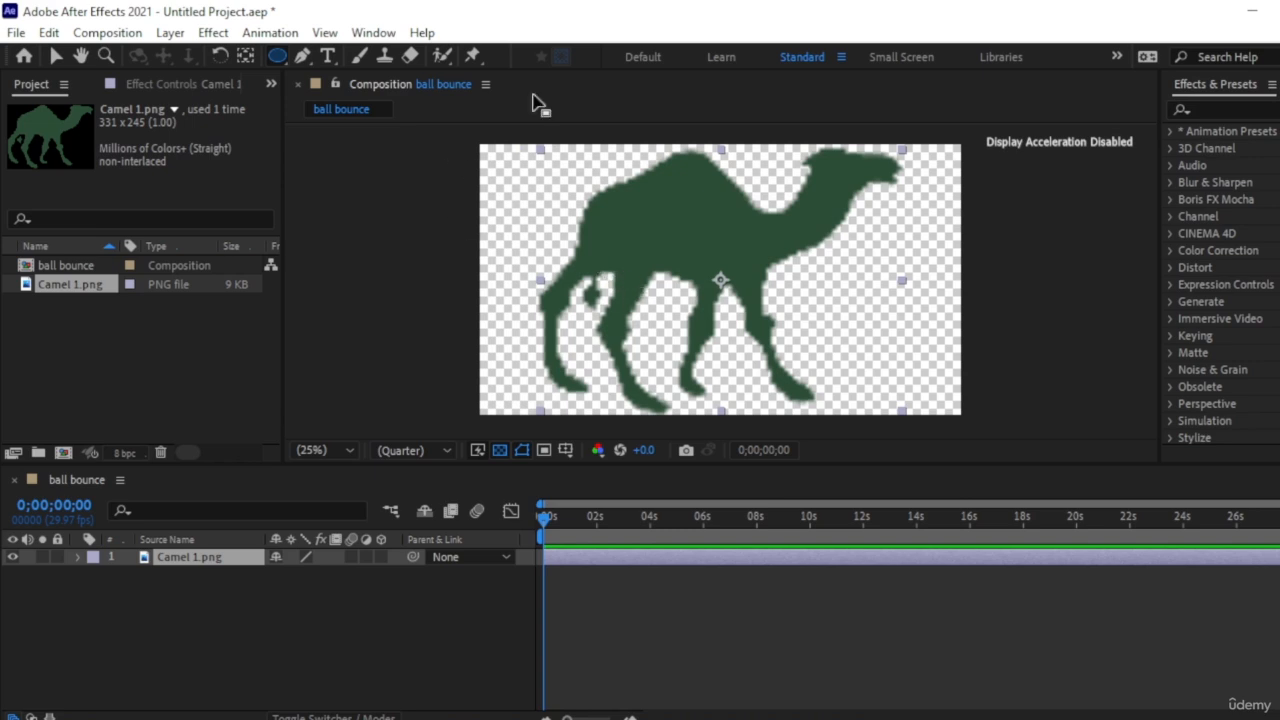
{"action": "left_click_drag", "start_coordinate": [508, 164], "coordinate": [772, 397]}
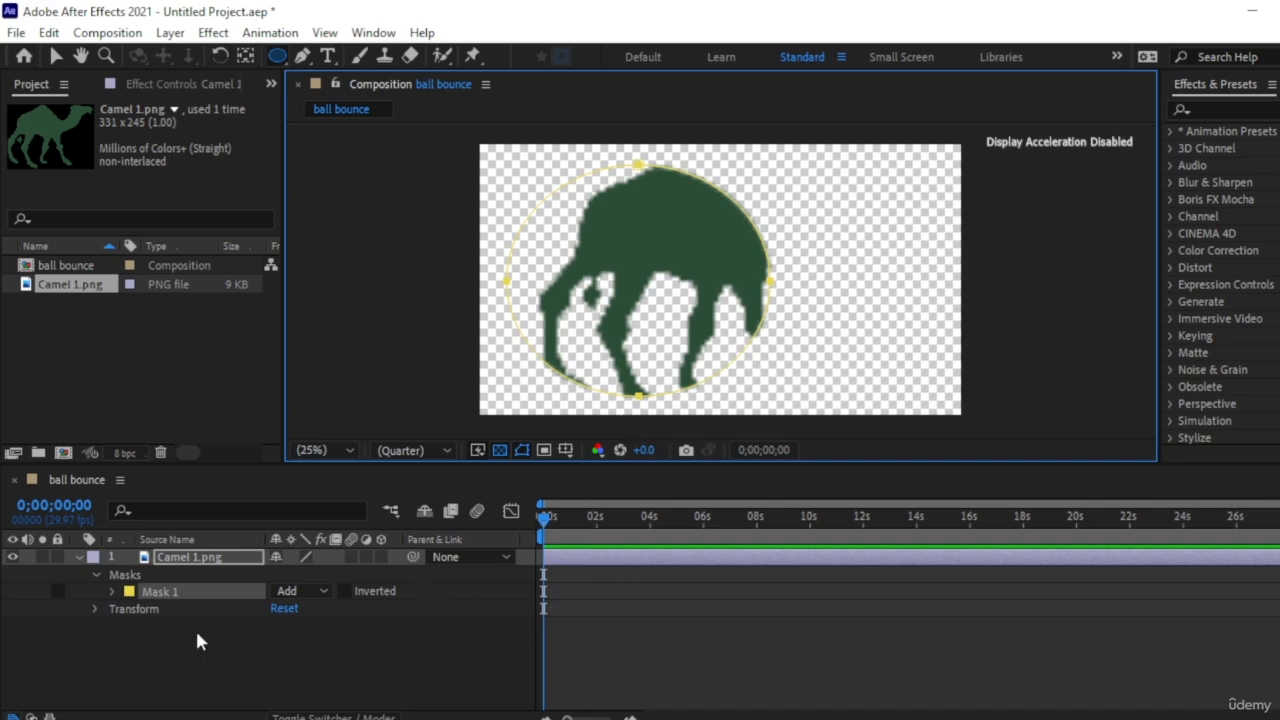
{"action": "key", "text": "Delete"}
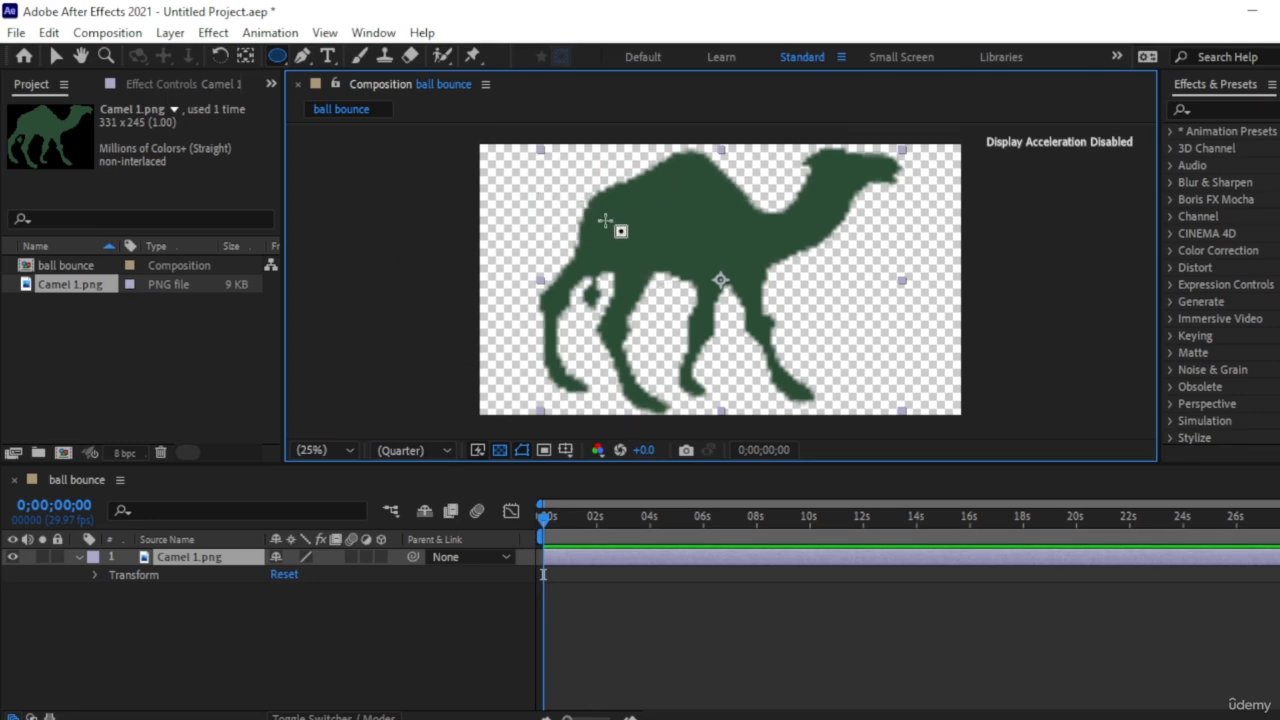
- With no layer selected, draw a white circle as a shape layer over the camel's rear, and delete that layer
{"action": "left_click", "coordinate": [214, 592]}
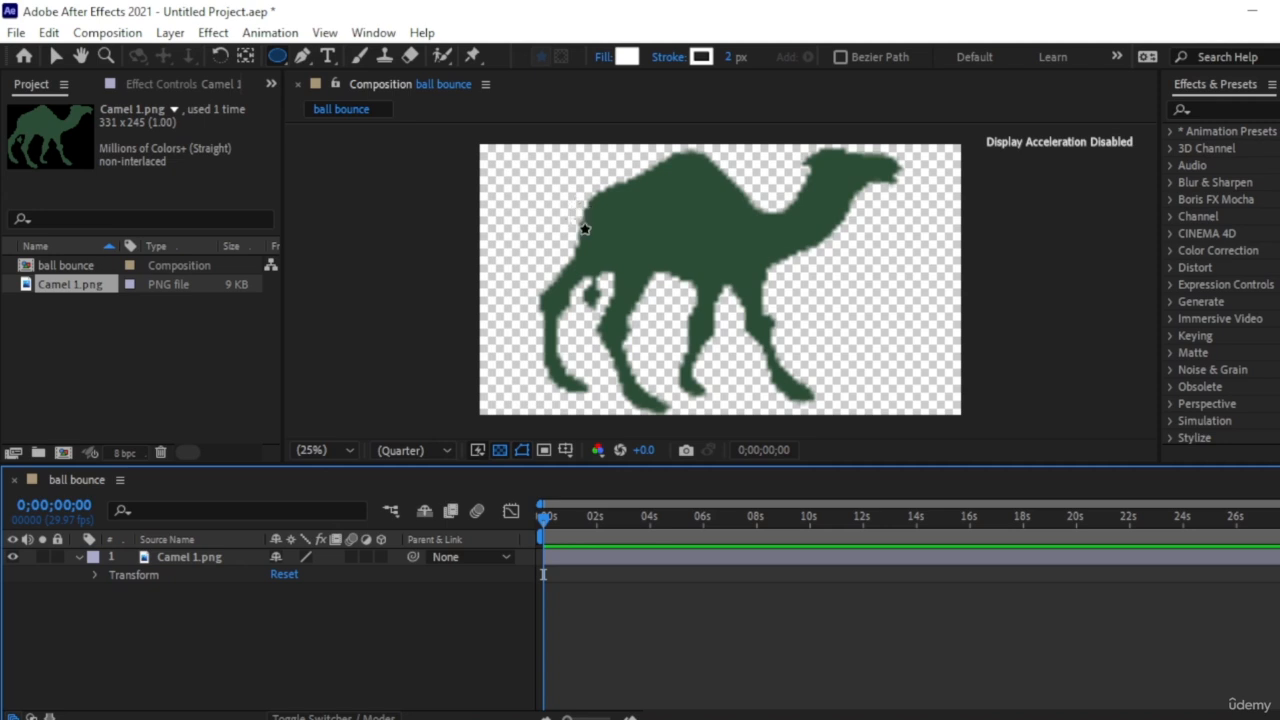
{"action": "left_click_drag", "start_coordinate": [522, 176], "coordinate": [690, 345]}
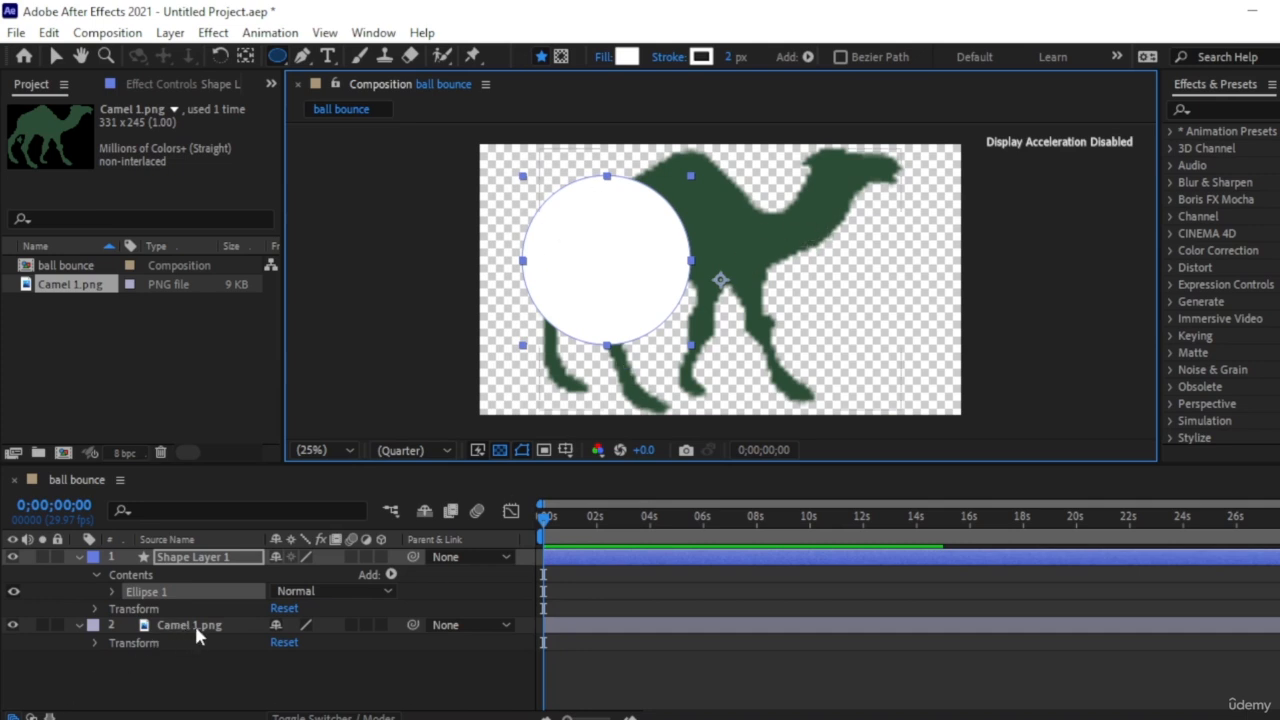
{"action": "key", "text": "Delete"}
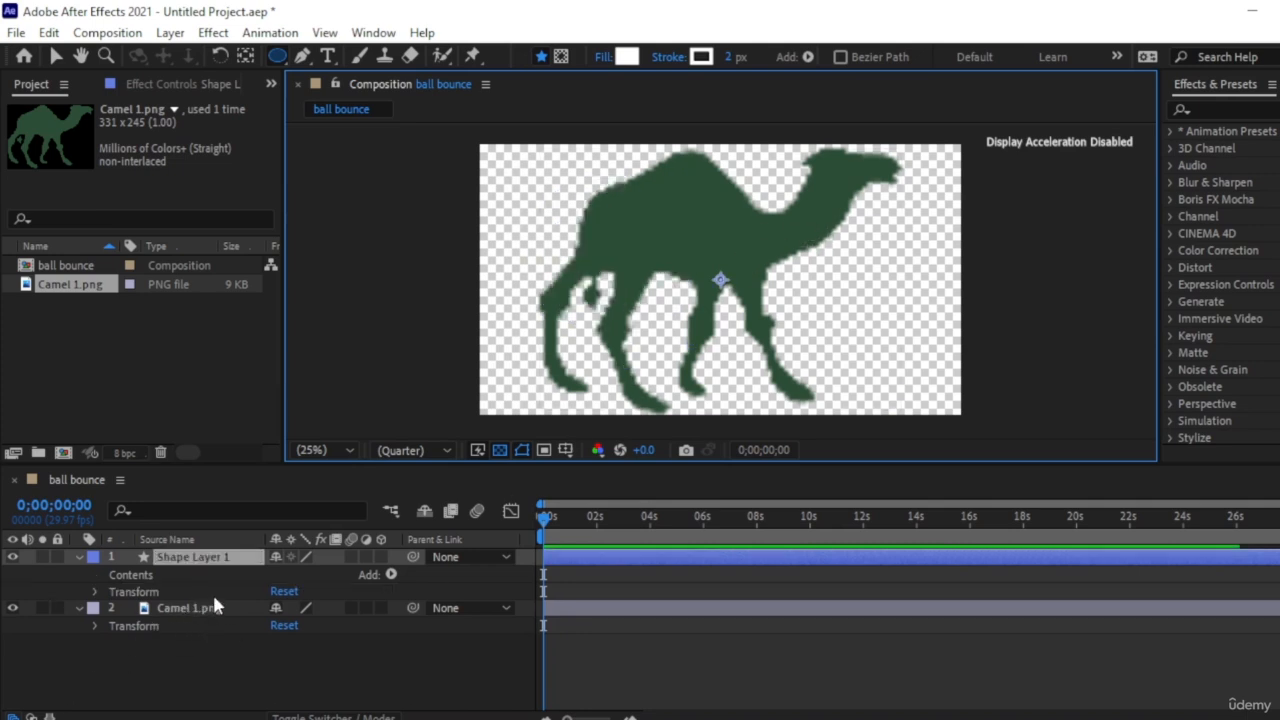
{"action": "key", "text": "Delete"}
- Delete the Camel 1.png layer from the ball bounce composition
{"action": "left_click", "coordinate": [215, 558]}
{"action": "key", "text": "Delete"}
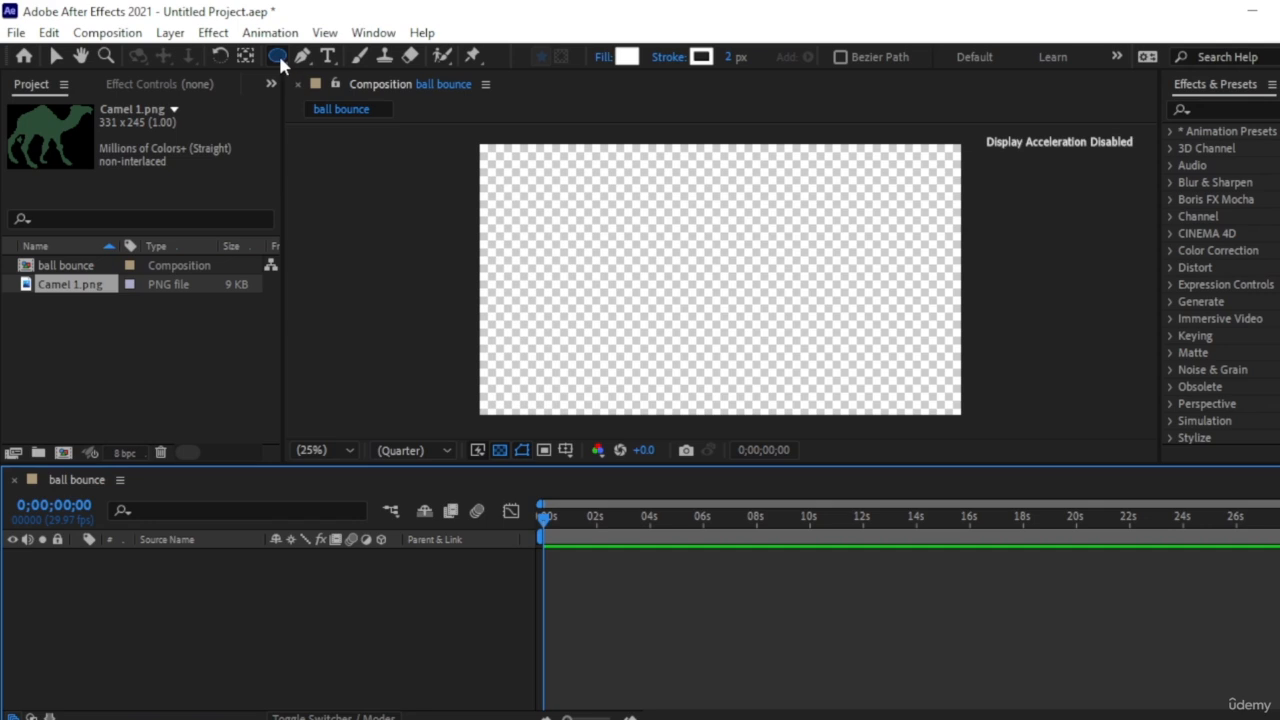
- Set the shape fill colour to bright green, 00FF54
{"action": "left_click", "coordinate": [627, 57]}
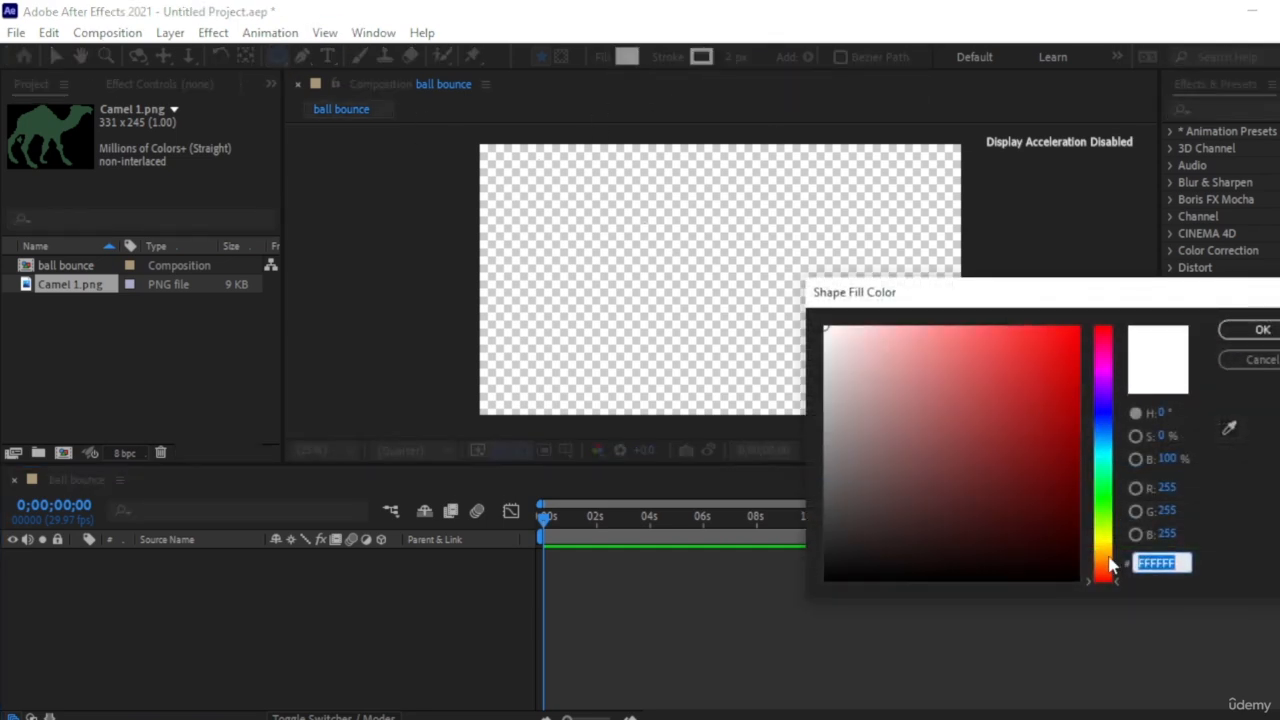
{"action": "left_click_drag", "start_coordinate": [1110, 567], "coordinate": [1114, 486]}
{"action": "left_click_drag", "start_coordinate": [1069, 363], "coordinate": [1084, 308]}
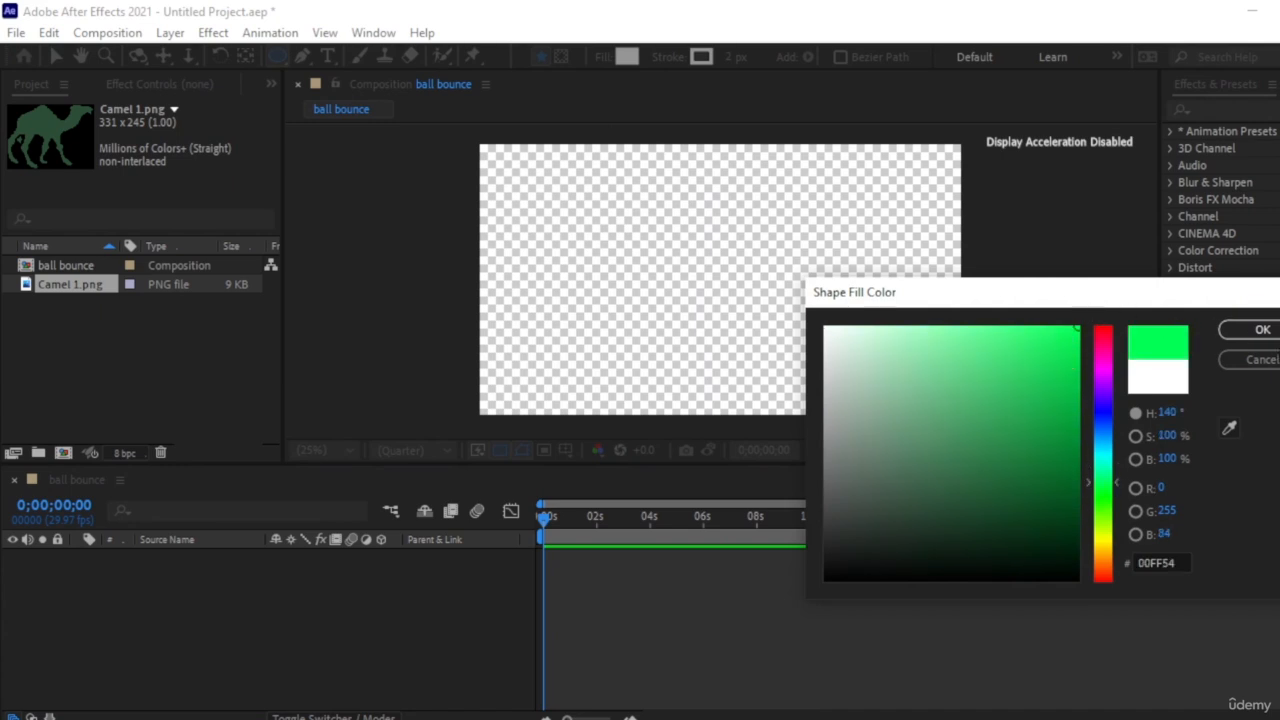
{"action": "left_click", "coordinate": [1260, 329]}
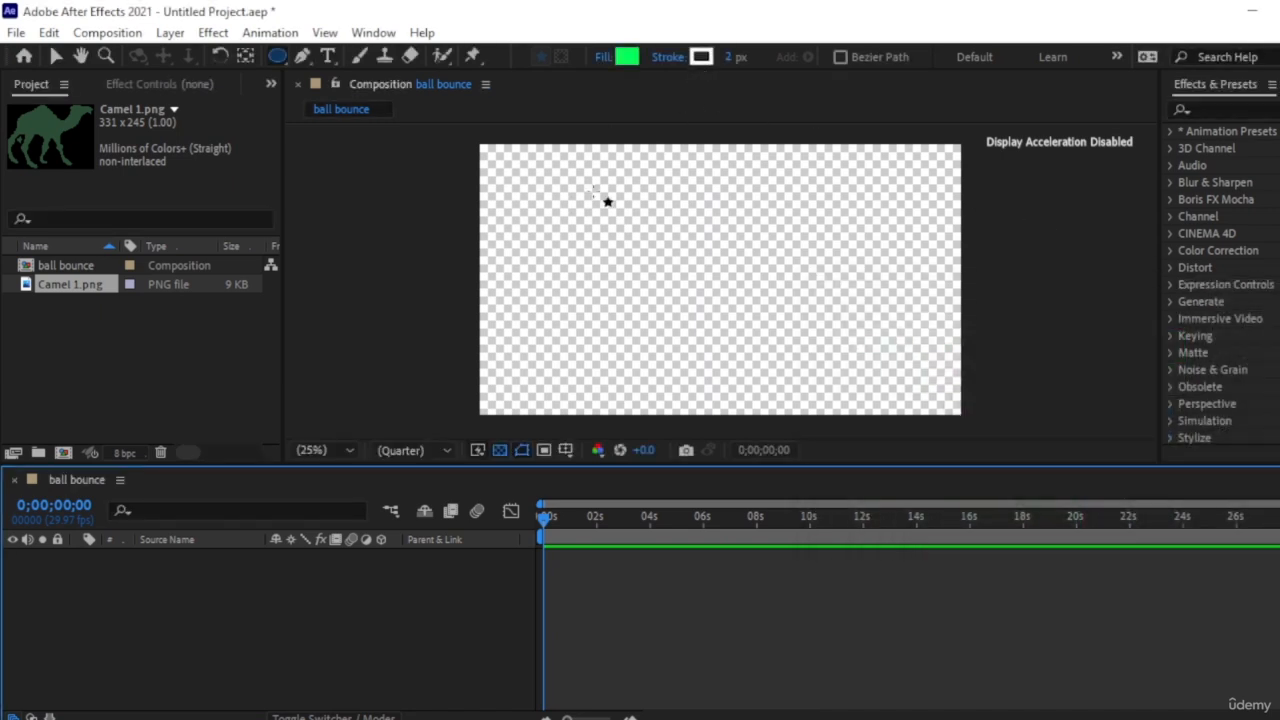
- Draw a large green circle and a smaller green ellipse to its right on the same shape layer
{"action": "mouse_move", "coordinate": [628, 207]}
{"action": "left_mouse_down"}
{"action": "mouse_move", "coordinate": [612, 191]}
{"action": "mouse_move", "coordinate": [752, 330]}
{"action": "mouse_move", "coordinate": [738, 316]}
{"action": "left_mouse_up"}
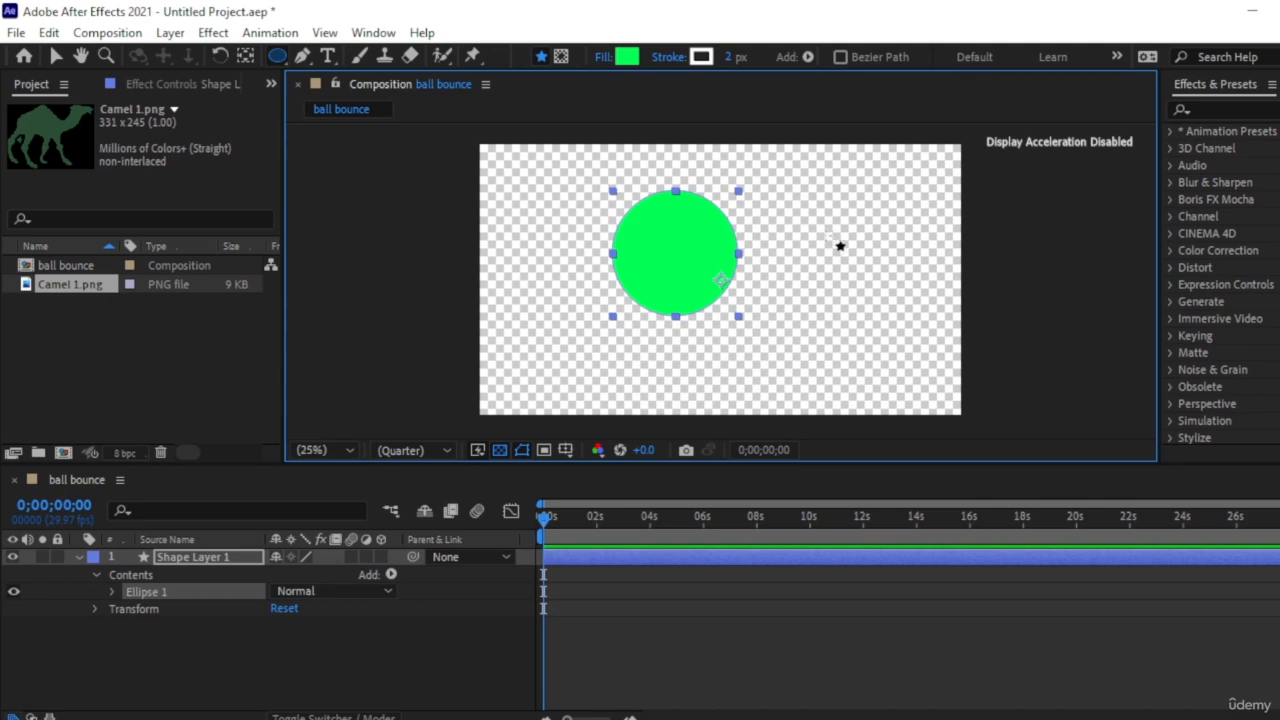
{"action": "left_click_drag", "start_coordinate": [790, 196], "coordinate": [879, 290]}
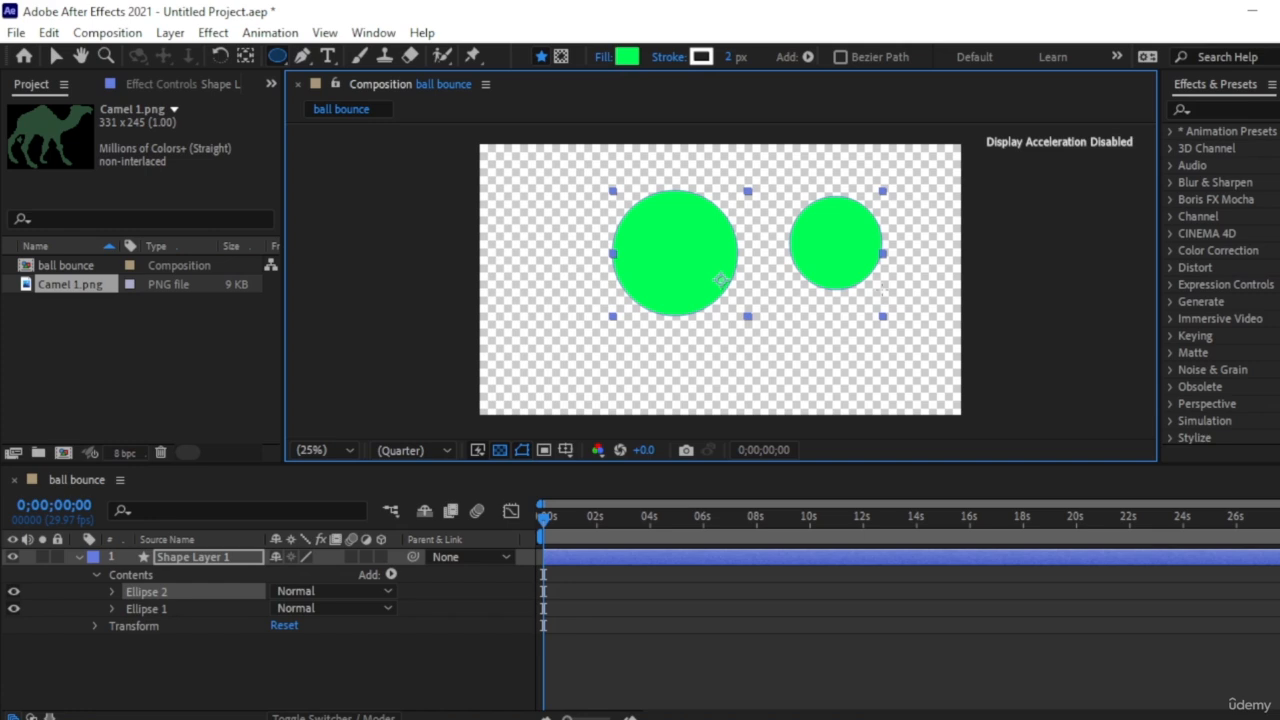
{"action": "left_click_drag", "start_coordinate": [882, 290], "coordinate": [856, 276]}
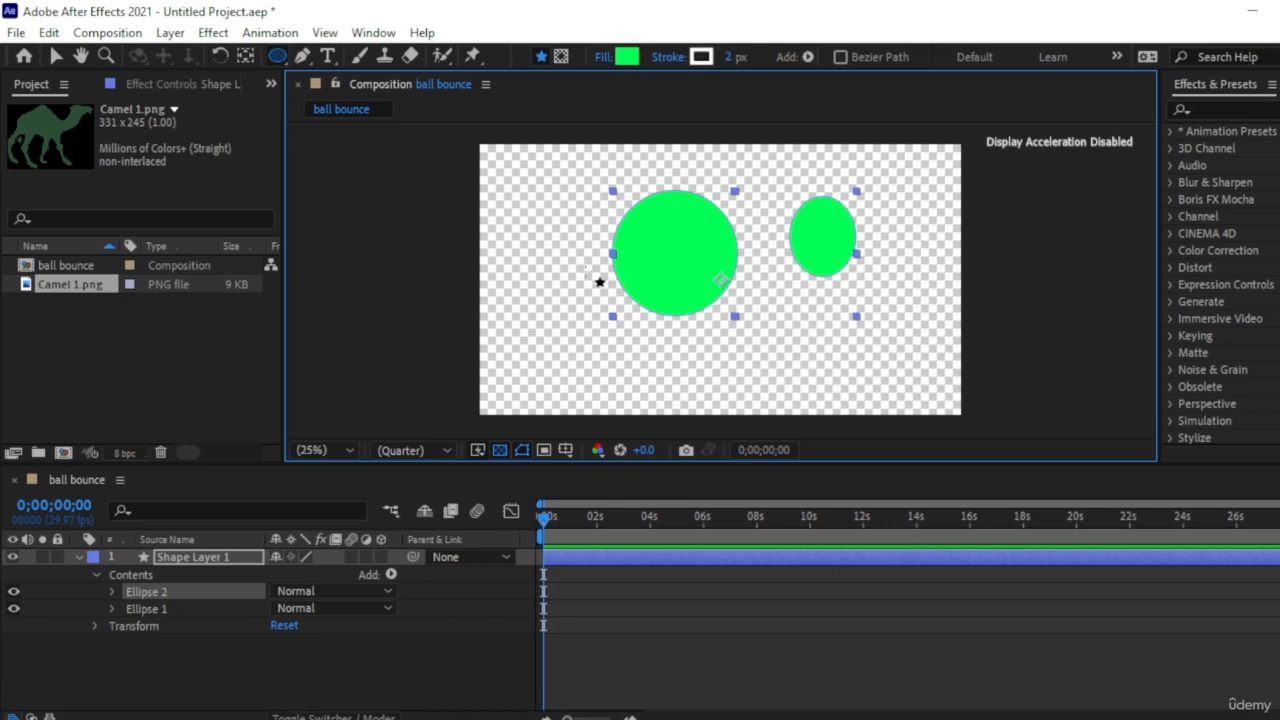
- Try adding a third ellipse to the shape layer, undo it, and delete the whole shape layer
{"action": "left_click", "coordinate": [536, 279]}
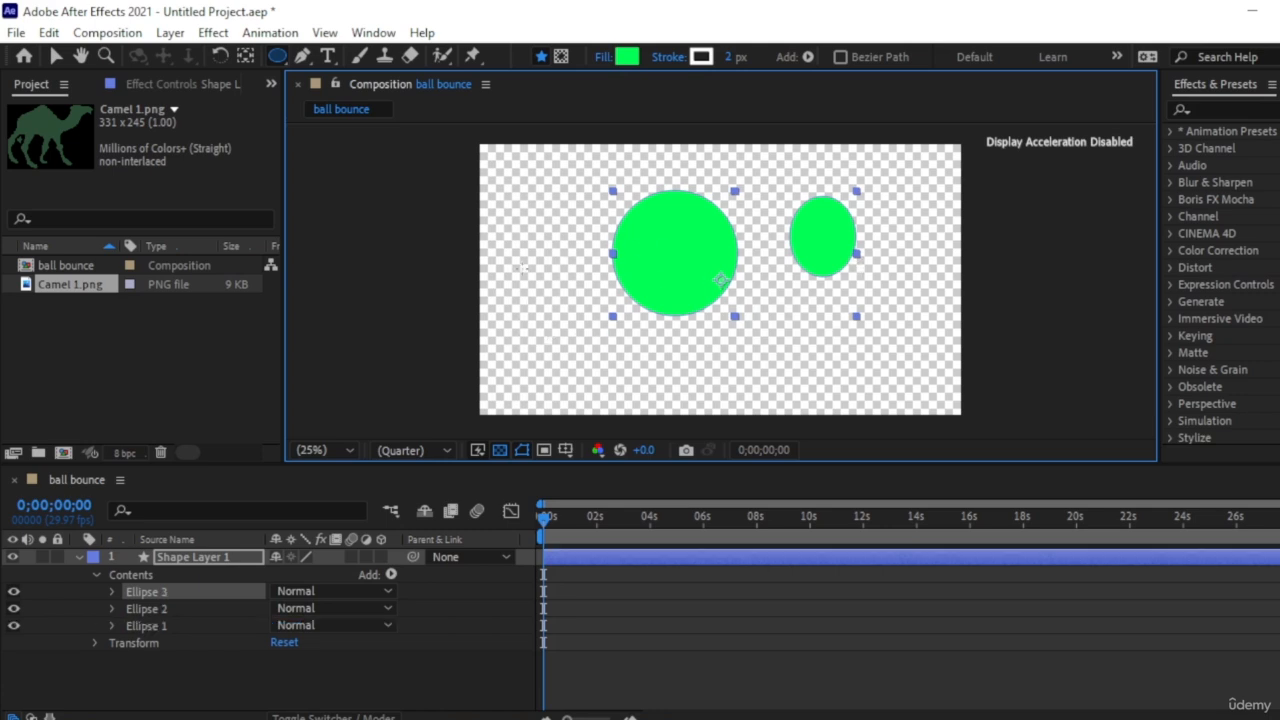
{"action": "mouse_move", "coordinate": [522, 267]}
{"action": "left_mouse_down"}
{"action": "mouse_move", "coordinate": [670, 416]}
{"action": "mouse_move", "coordinate": [610, 356]}
{"action": "mouse_move", "coordinate": [617, 364]}
{"action": "left_mouse_up"}
{"action": "key", "text": "ctrl+z"}
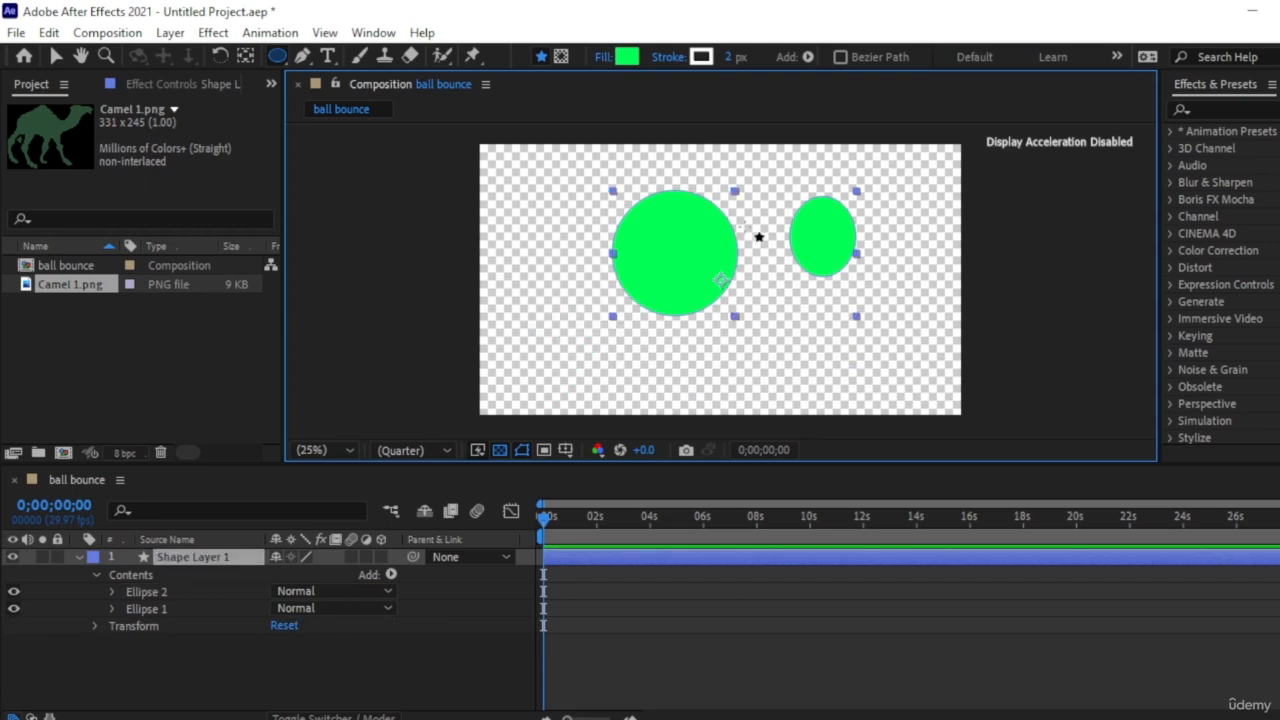
{"action": "key", "text": "Delete"}
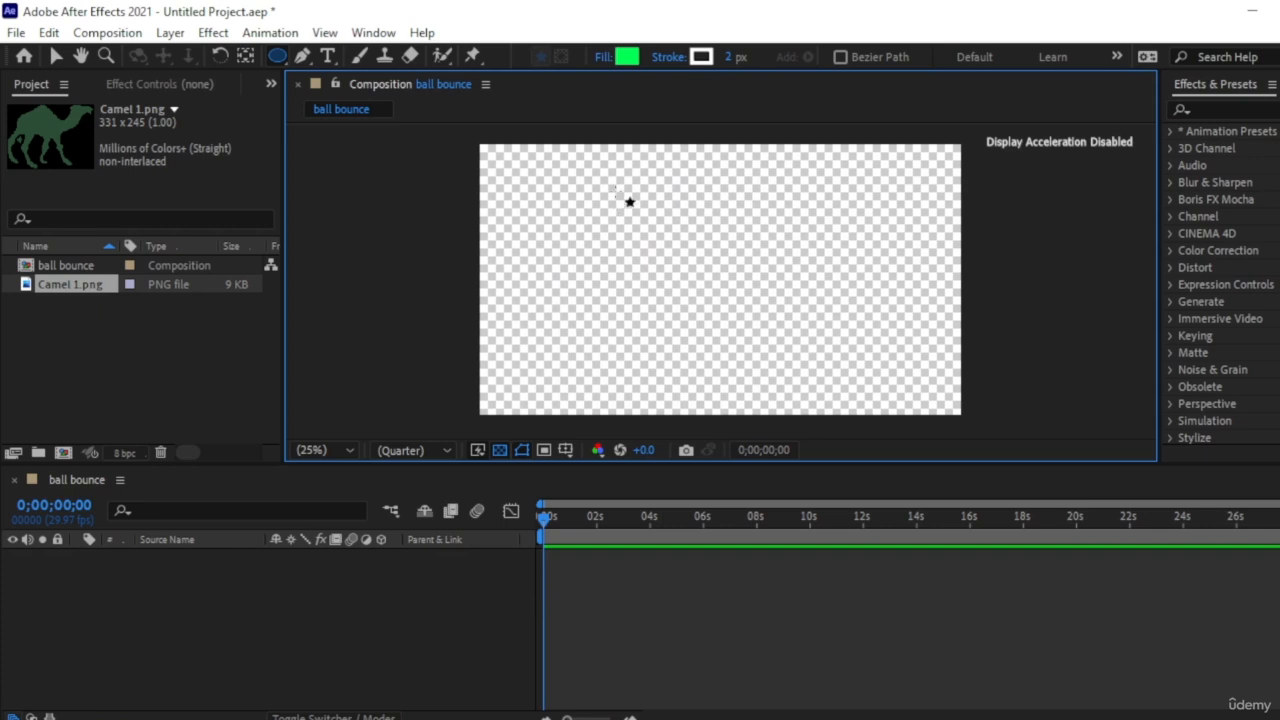
- Draw a green ball slightly left of and above the composition's centre as a new shape layer, with a 0 px stroke
{"action": "mouse_move", "coordinate": [615, 191]}
{"action": "left_mouse_down"}
{"action": "mouse_move", "coordinate": [746, 322]}
{"action": "mouse_move", "coordinate": [736, 297]}
{"action": "left_mouse_up"}
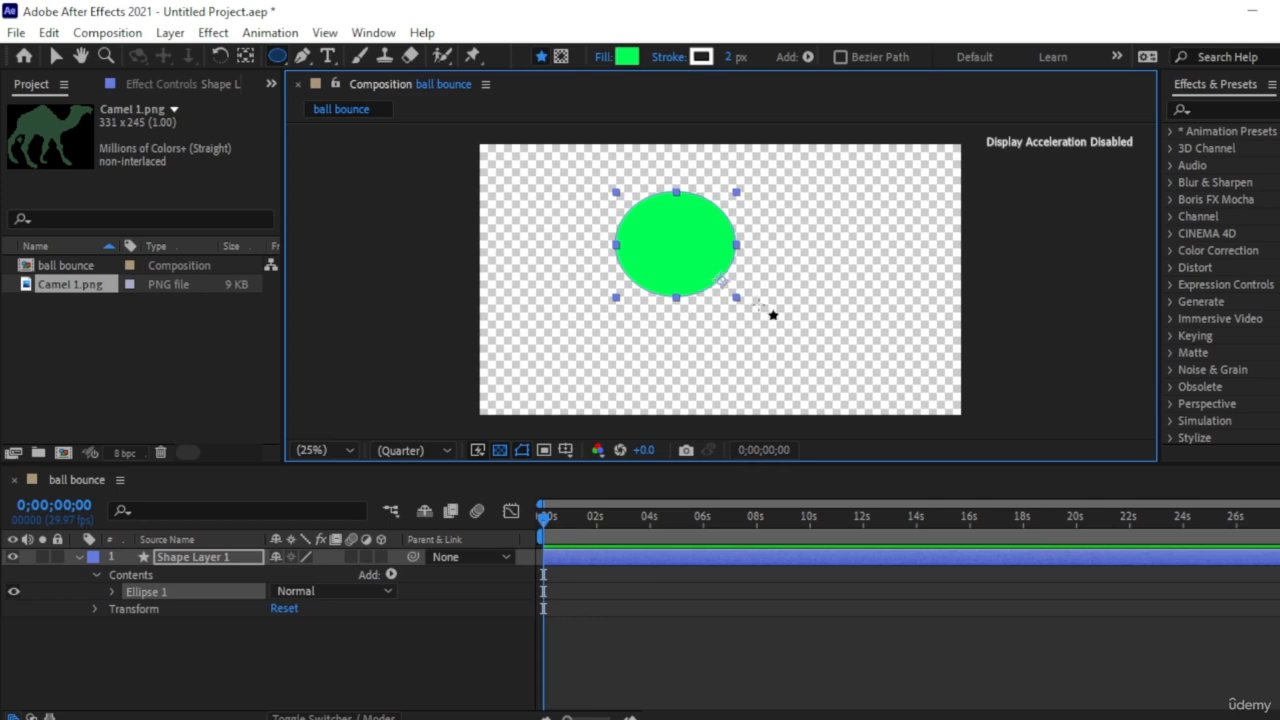
{"action": "key", "text": "ctrl+z"}
{"action": "mouse_move", "coordinate": [625, 208]}
{"action": "left_mouse_down"}
{"action": "mouse_move", "coordinate": [720, 277]}
{"action": "mouse_move", "coordinate": [740, 317]}
{"action": "left_mouse_up"}
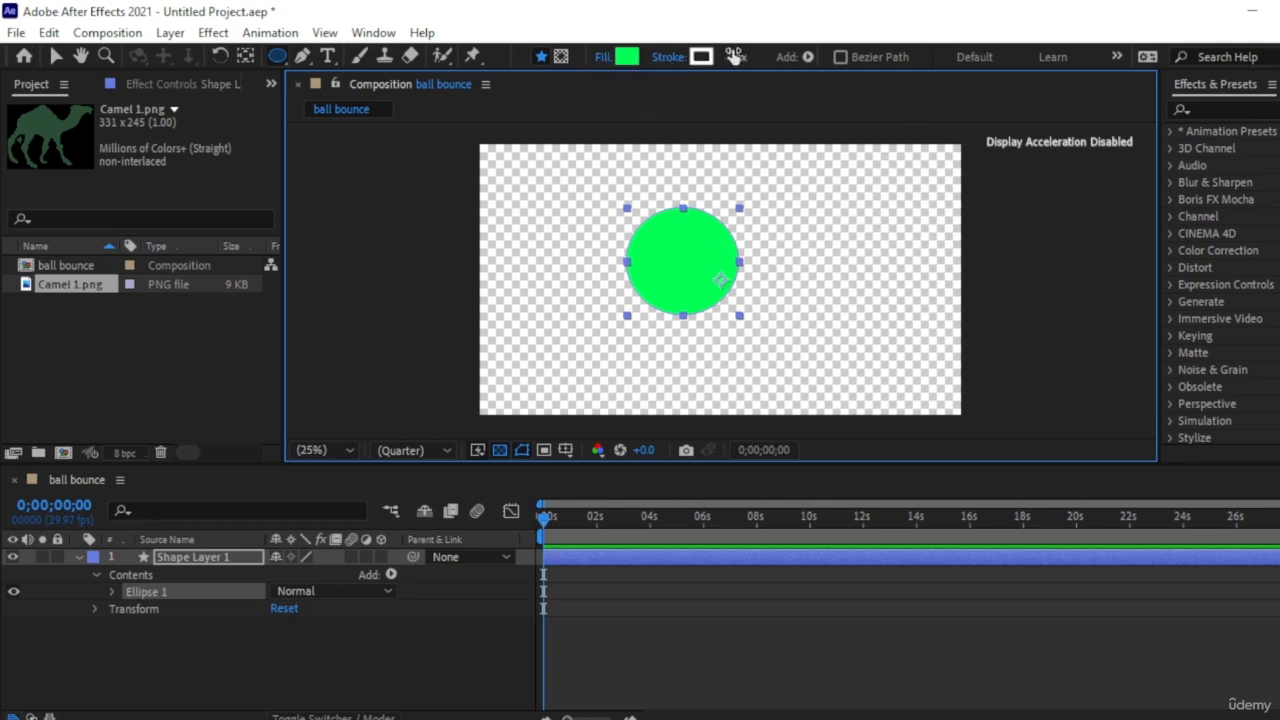
{"action": "left_click_drag", "start_coordinate": [732, 57], "coordinate": [667, 61]}
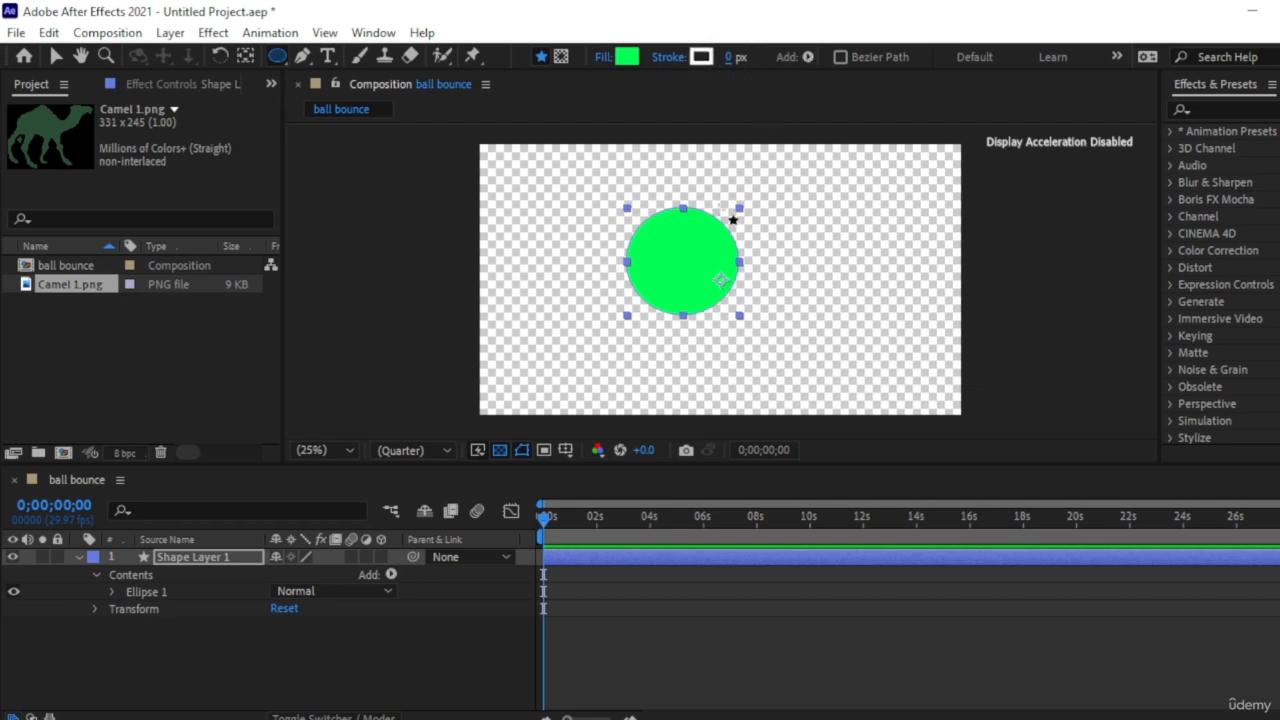
{"action": "scroll", "coordinate": [786, 314], "scroll_direction": "up", "scroll_amount": 4}
{"action": "scroll", "coordinate": [789, 326], "scroll_direction": "down", "scroll_amount": 6}
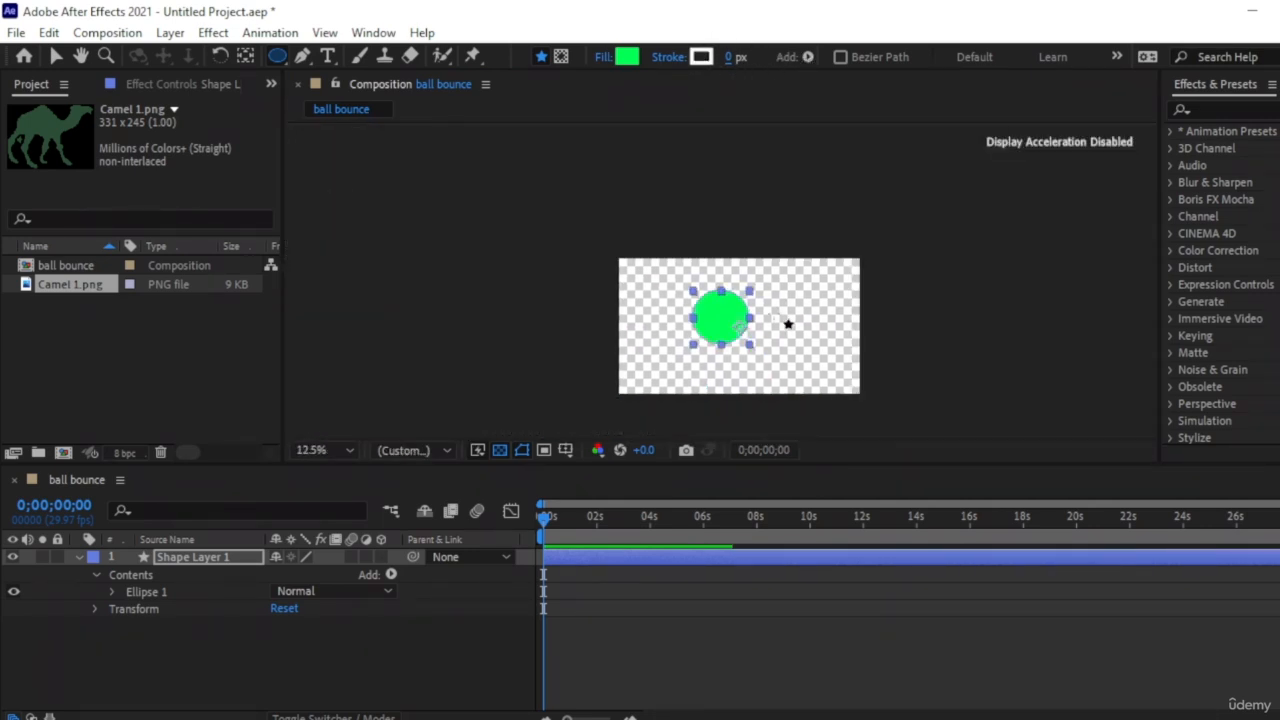
{"action": "scroll", "coordinate": [765, 340], "scroll_direction": "up", "scroll_amount": 8}
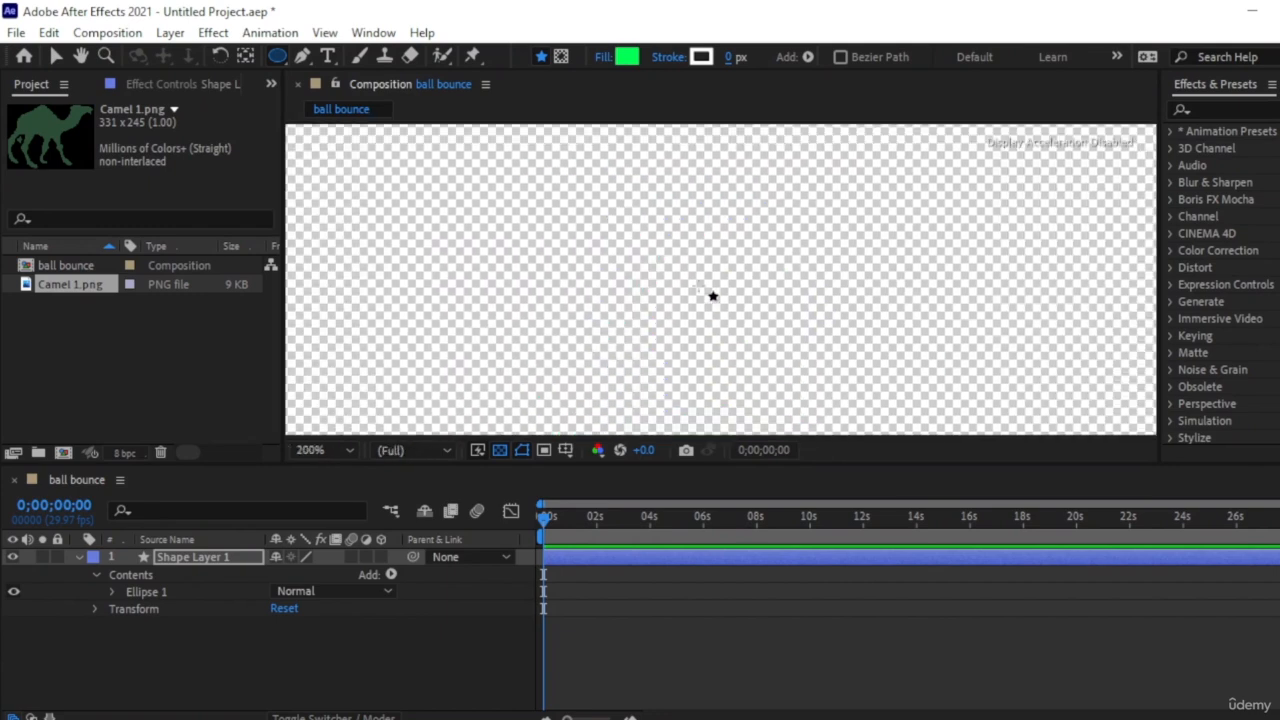
- Give the green ball a 5 px stroke and set the stroke colour to black
{"action": "key", "text": "h"}
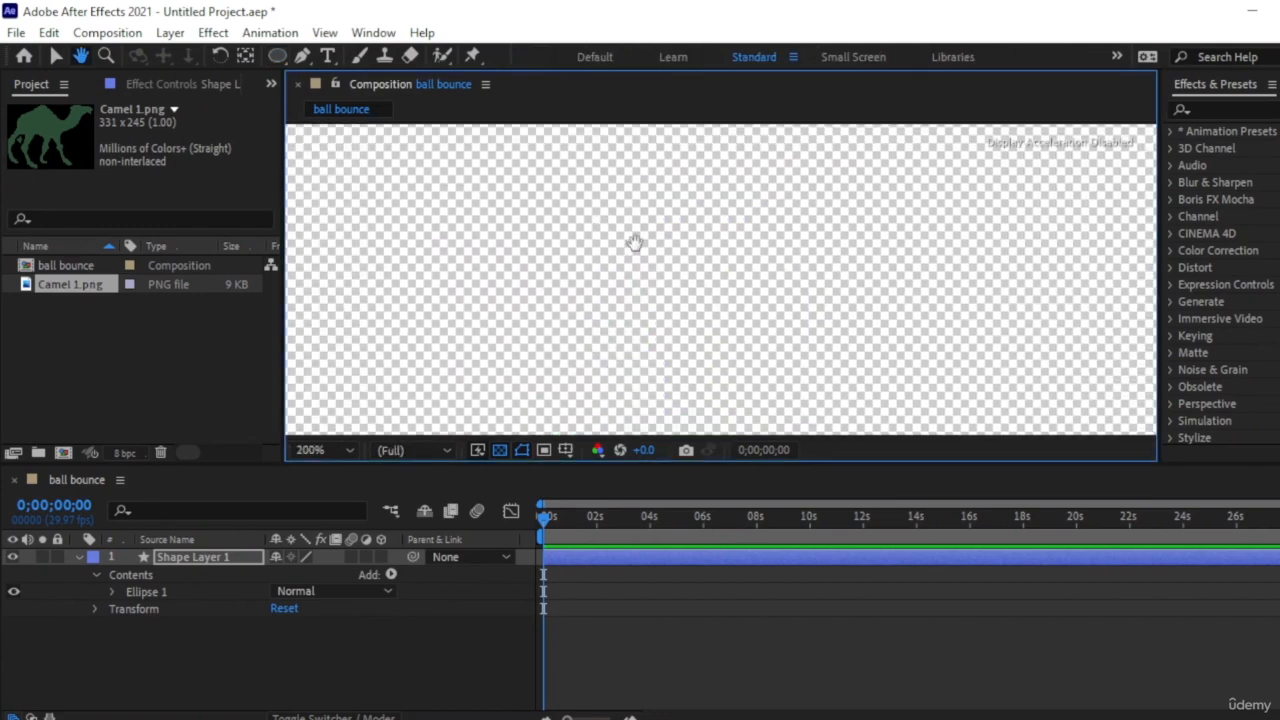
{"action": "scroll", "coordinate": [686, 314], "scroll_direction": "up", "scroll_amount": 3}
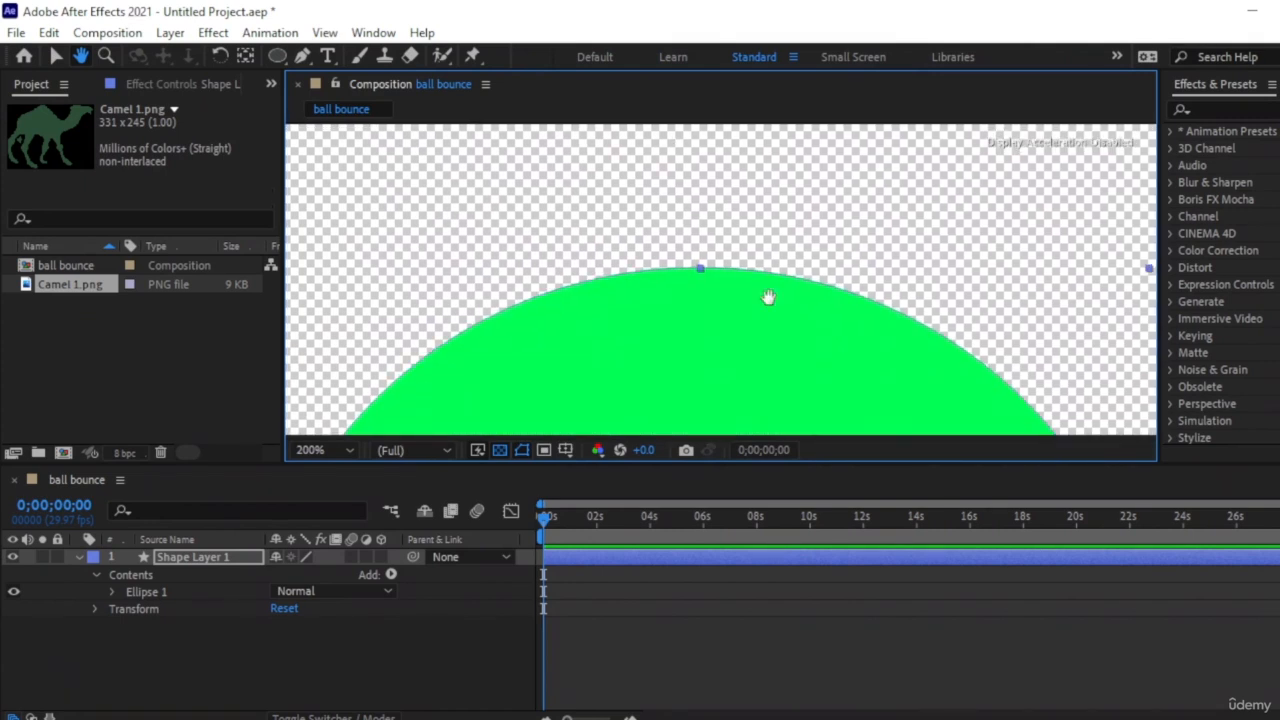
{"action": "scroll", "coordinate": [710, 270], "scroll_direction": "up", "scroll_amount": 2}
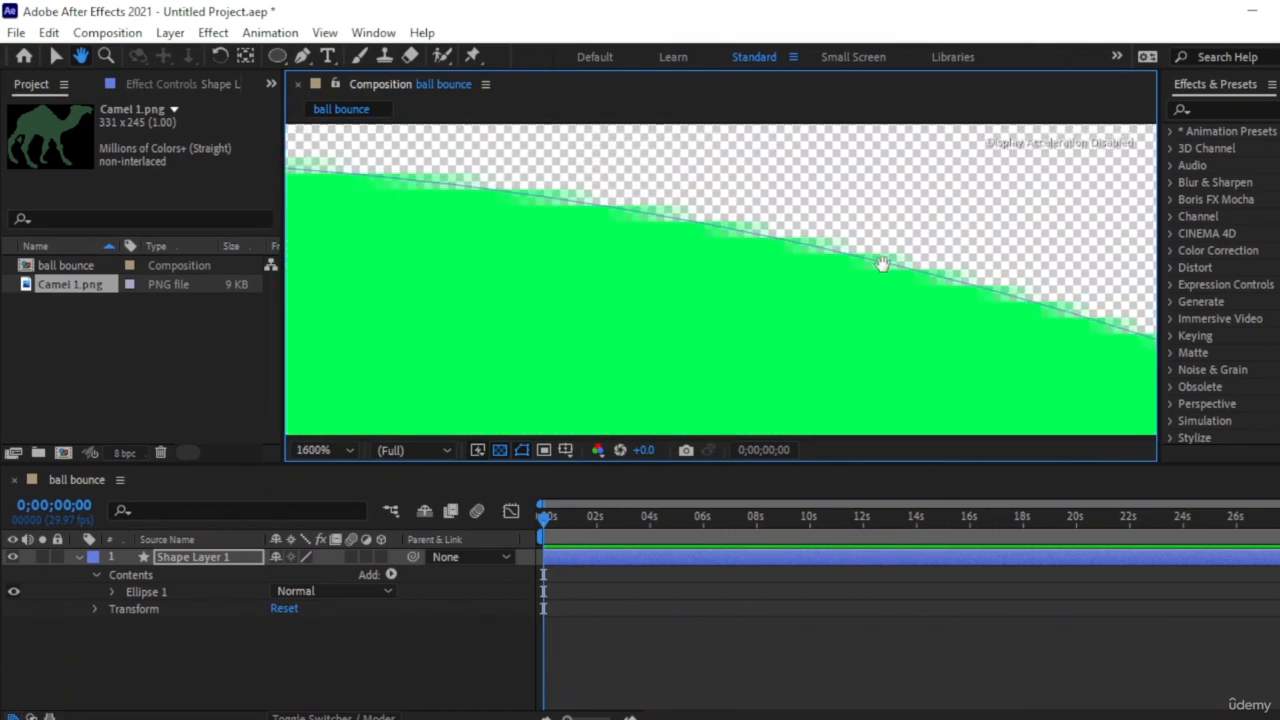
{"action": "key", "text": "v"}
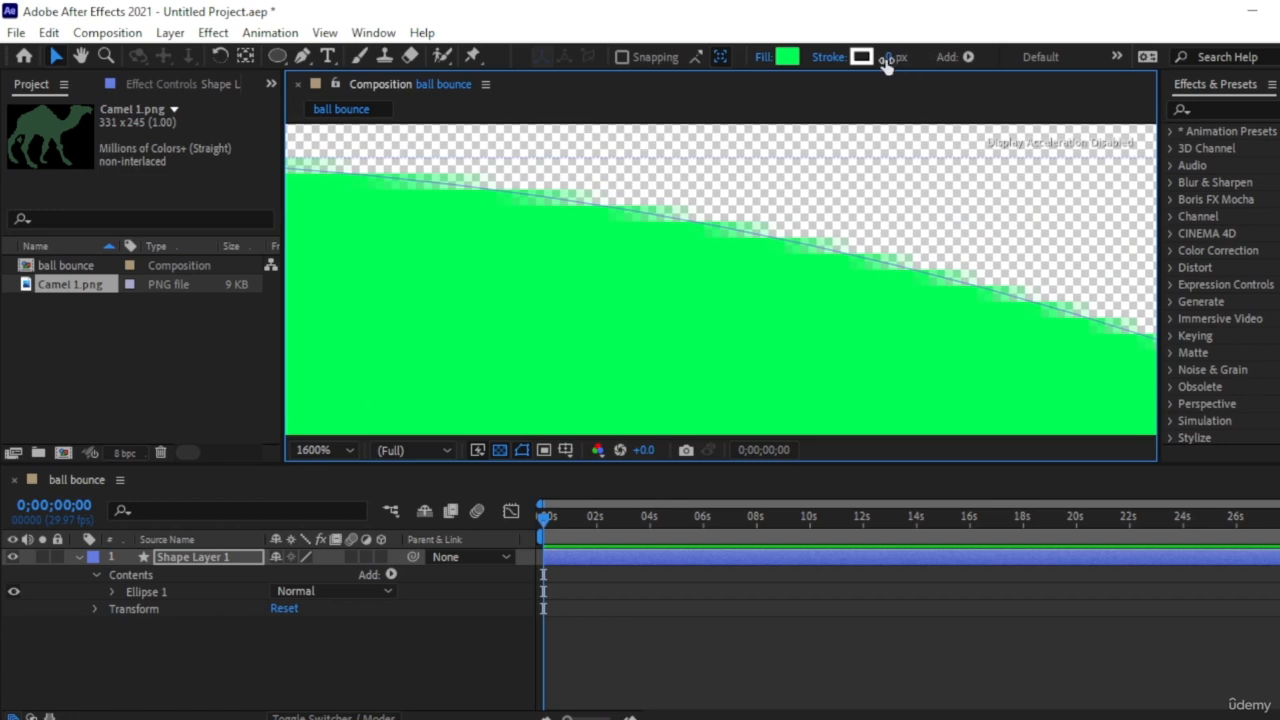
{"action": "mouse_move", "coordinate": [889, 57]}
{"action": "left_mouse_down"}
{"action": "mouse_move", "coordinate": [925, 66]}
{"action": "mouse_move", "coordinate": [898, 66]}
{"action": "left_mouse_up"}
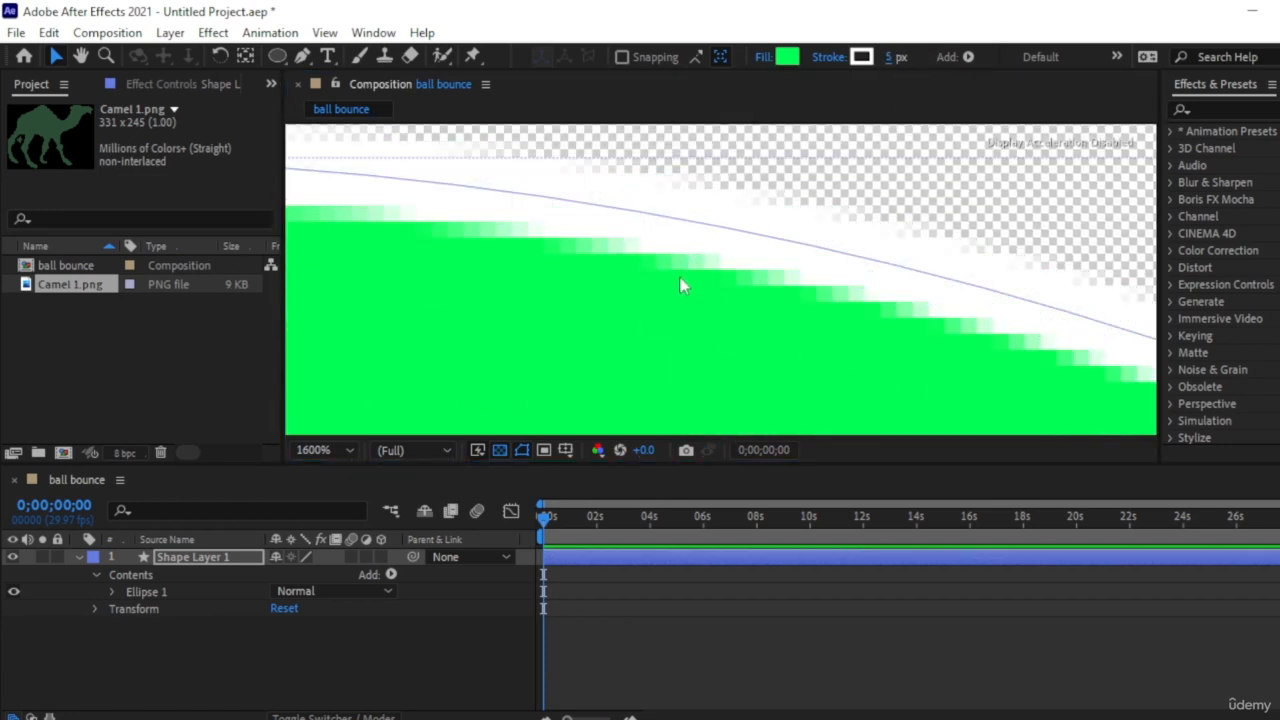
{"action": "left_click", "coordinate": [862, 57]}
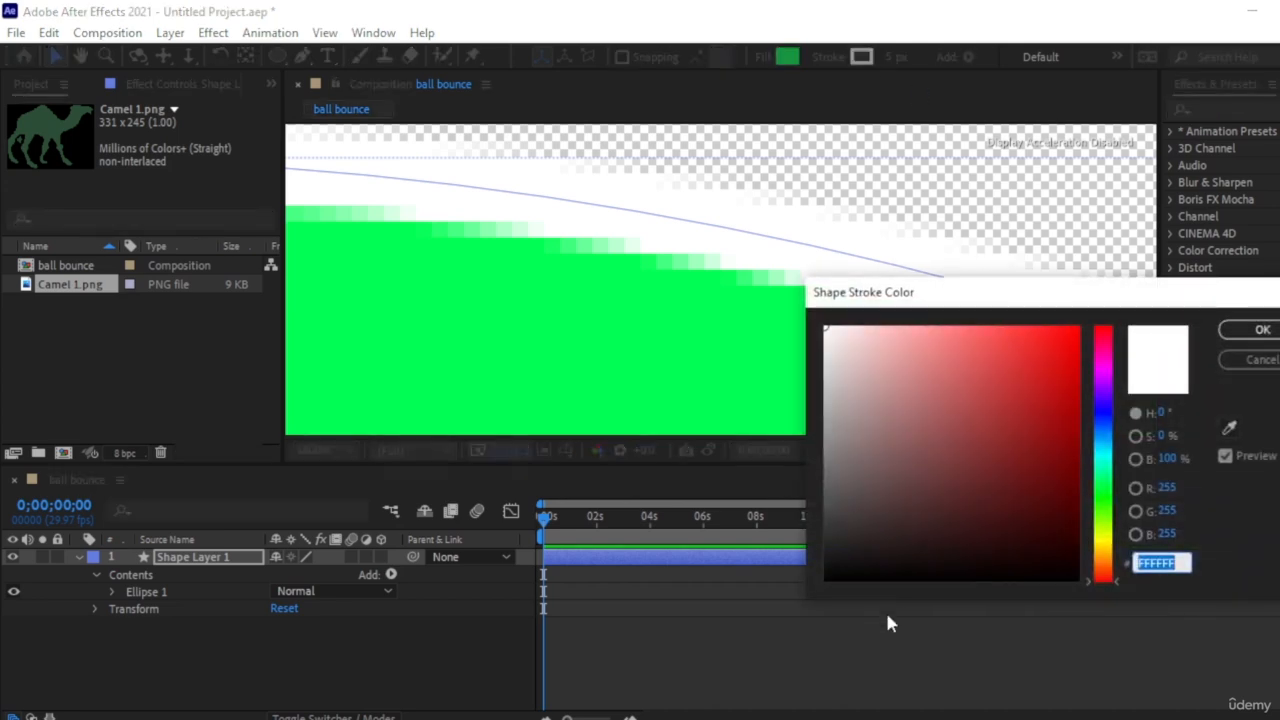
{"action": "left_click_drag", "start_coordinate": [866, 551], "coordinate": [777, 602]}
{"action": "left_click", "coordinate": [1240, 329]}
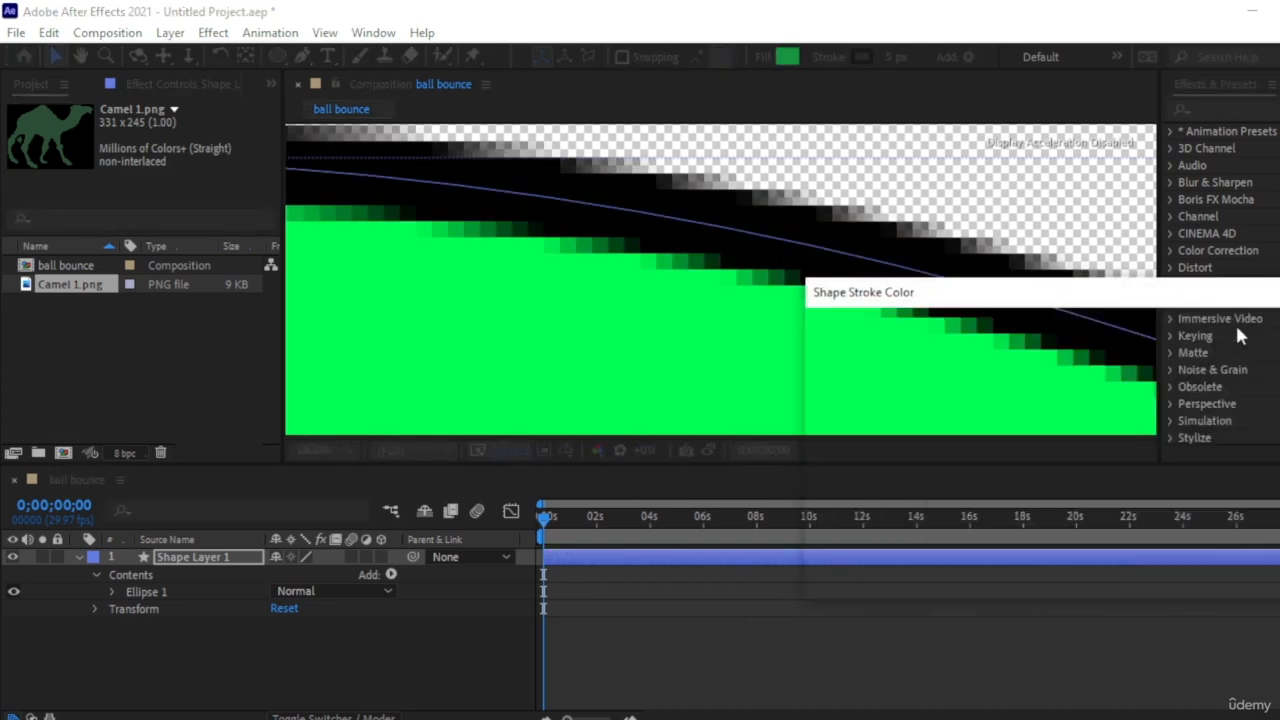
- Set the ball's stroke width to 4 px
{"action": "left_click_drag", "start_coordinate": [890, 58], "coordinate": [884, 58]}
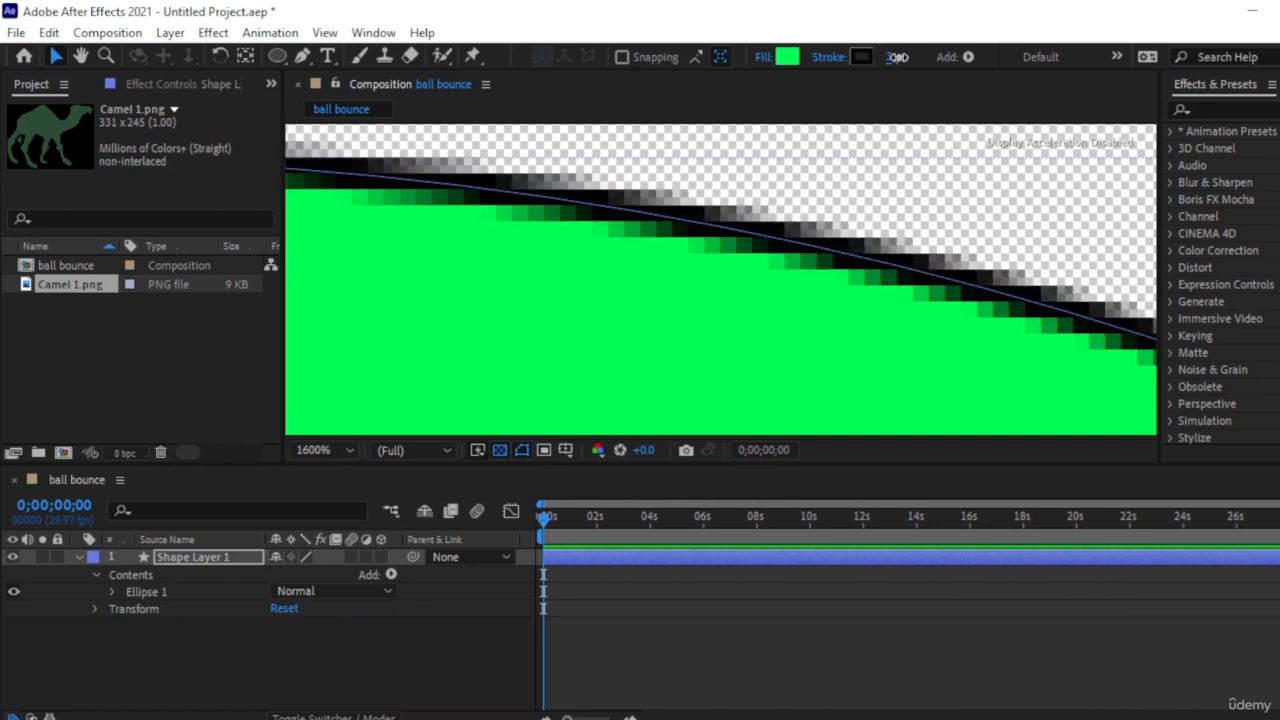
{"action": "left_click_drag", "start_coordinate": [897, 57], "coordinate": [893, 58]}
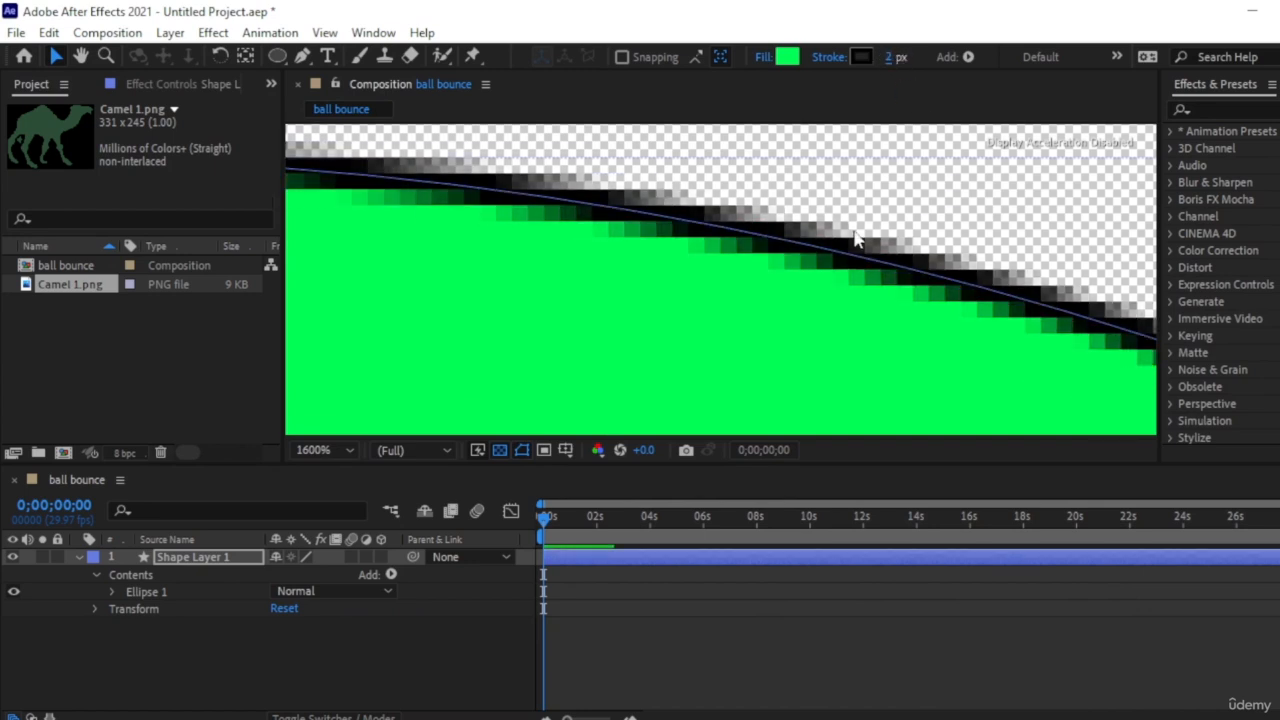
{"action": "left_click", "coordinate": [892, 58]}
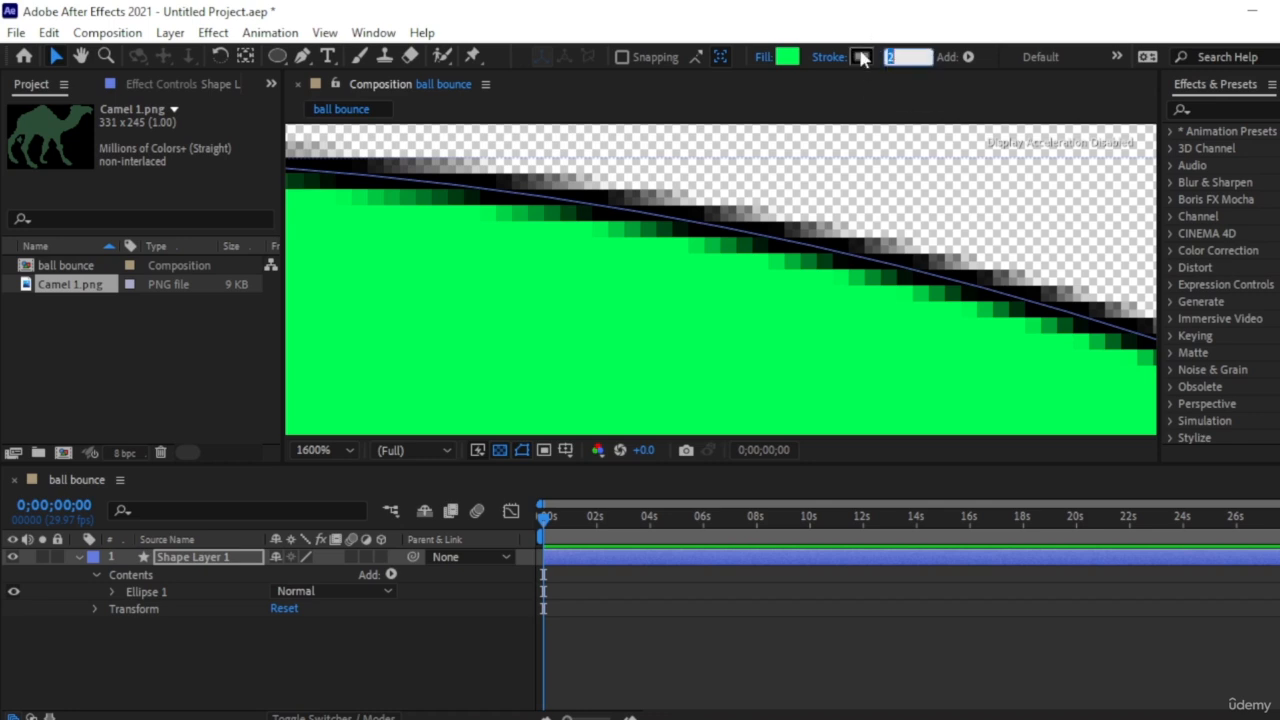
{"action": "type", "text": "4"}
{"action": "key", "text": "Return"}
- Move the ball right and slightly down to near the centre of the composition
{"action": "scroll", "coordinate": [600, 222], "scroll_direction": "down", "scroll_amount": 10}
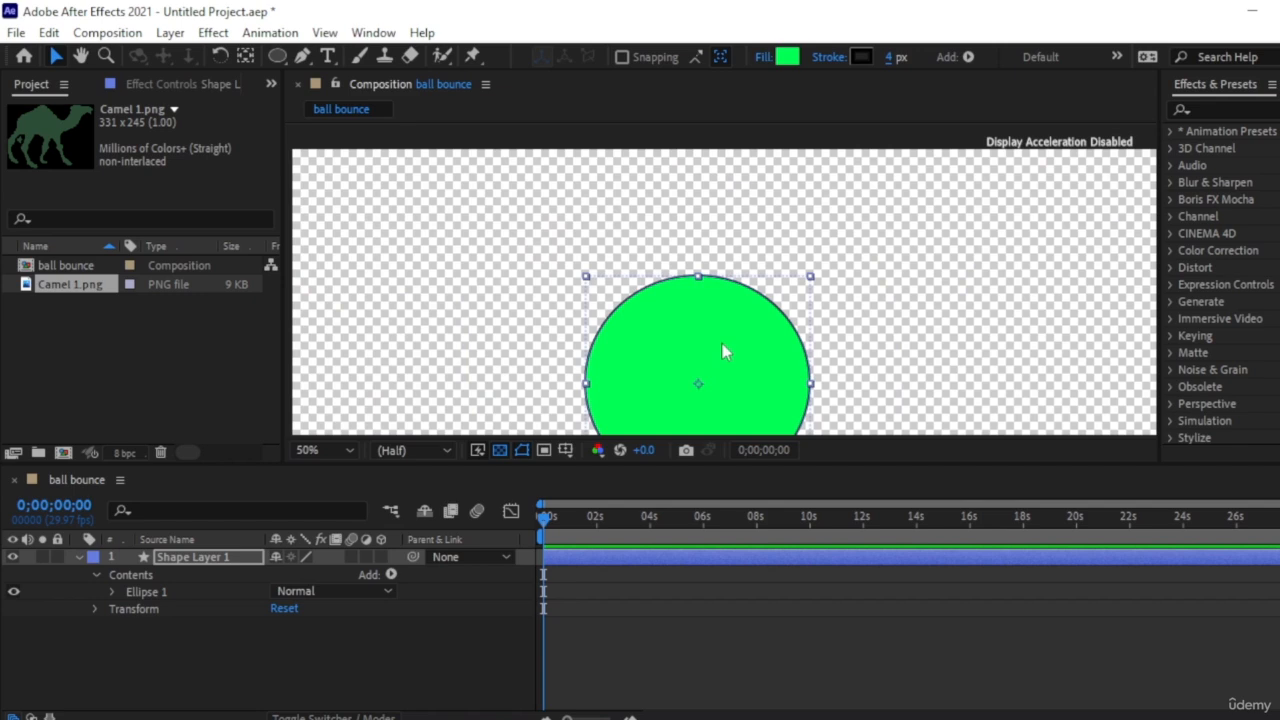
{"action": "key", "text": "h"}
{"action": "left_click_drag", "start_coordinate": [895, 340], "coordinate": [901, 216]}
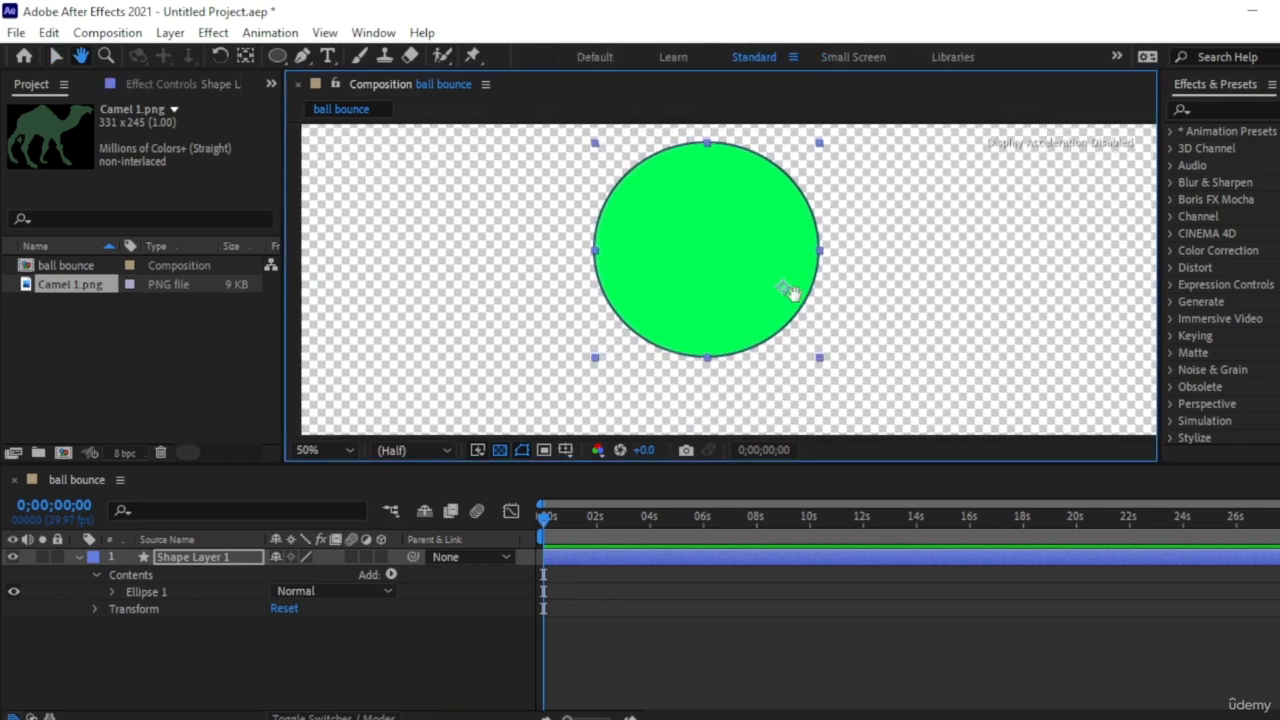
{"action": "scroll", "coordinate": [760, 290], "scroll_direction": "down", "scroll_amount": 2}
{"action": "left_click_drag", "start_coordinate": [845, 338], "coordinate": [814, 354]}
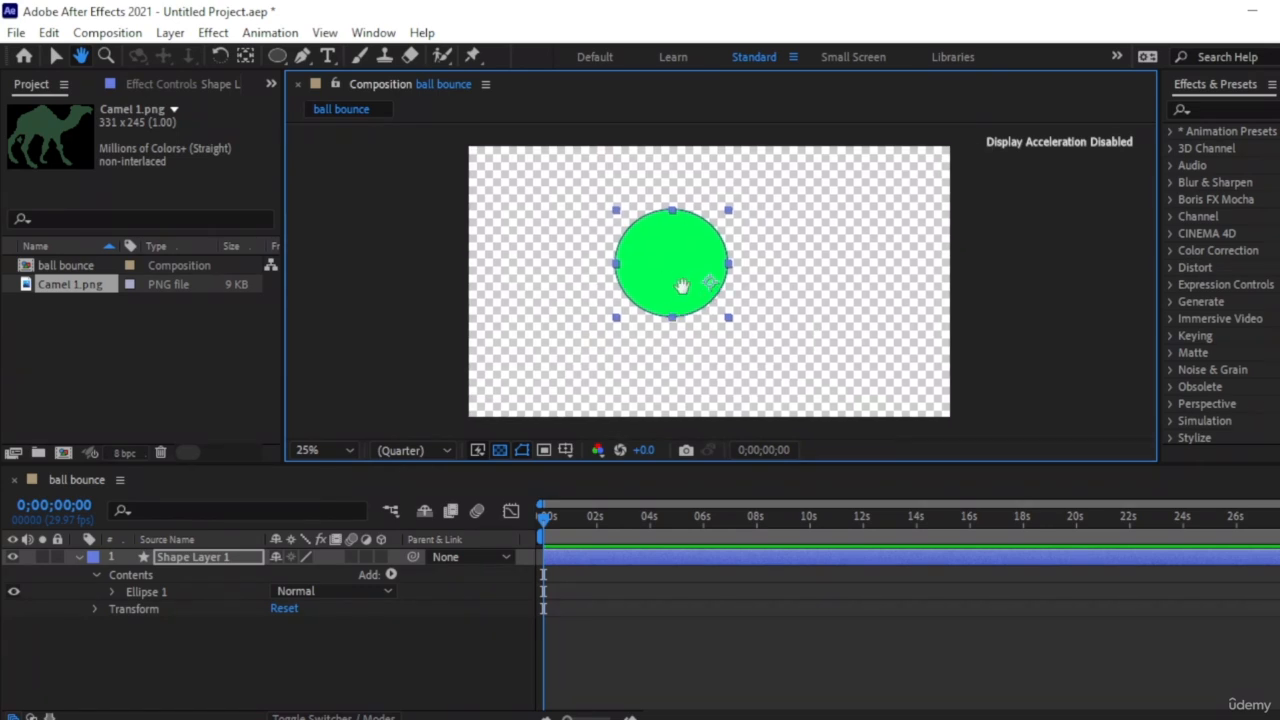
{"action": "key", "text": "v"}
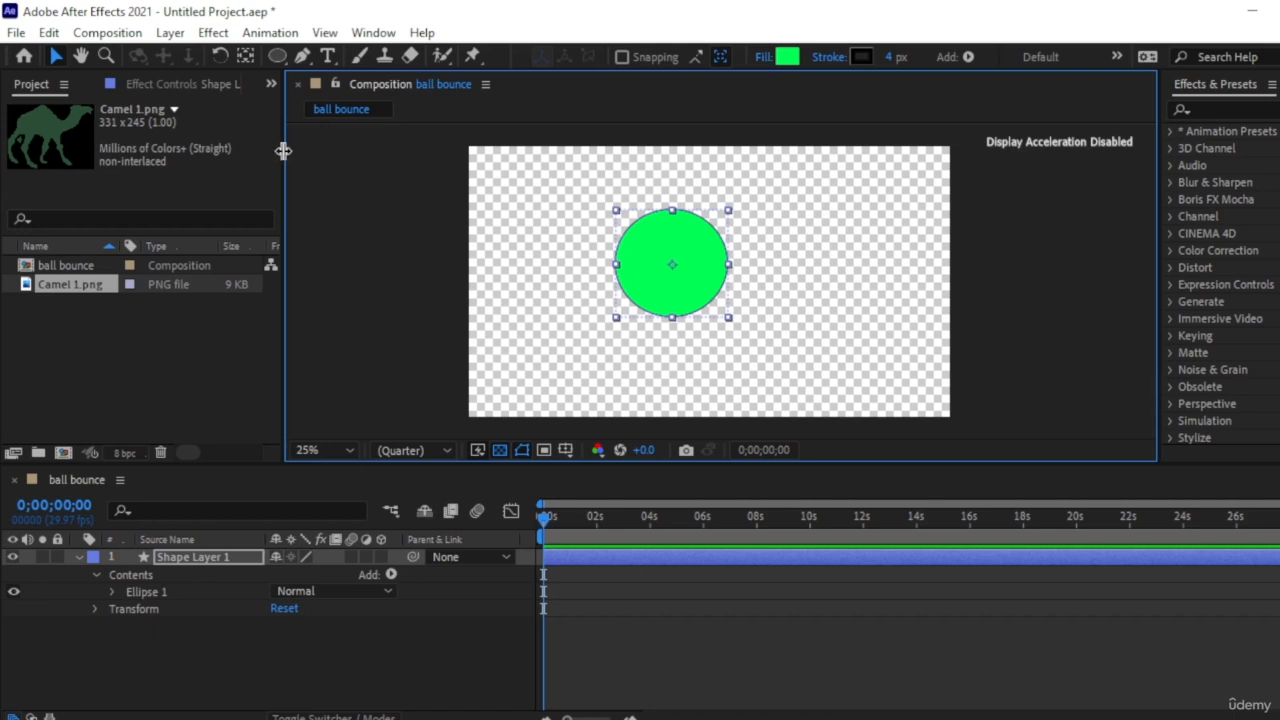
{"action": "left_click", "coordinate": [56, 56]}
{"action": "left_click_drag", "start_coordinate": [671, 276], "coordinate": [718, 289]}
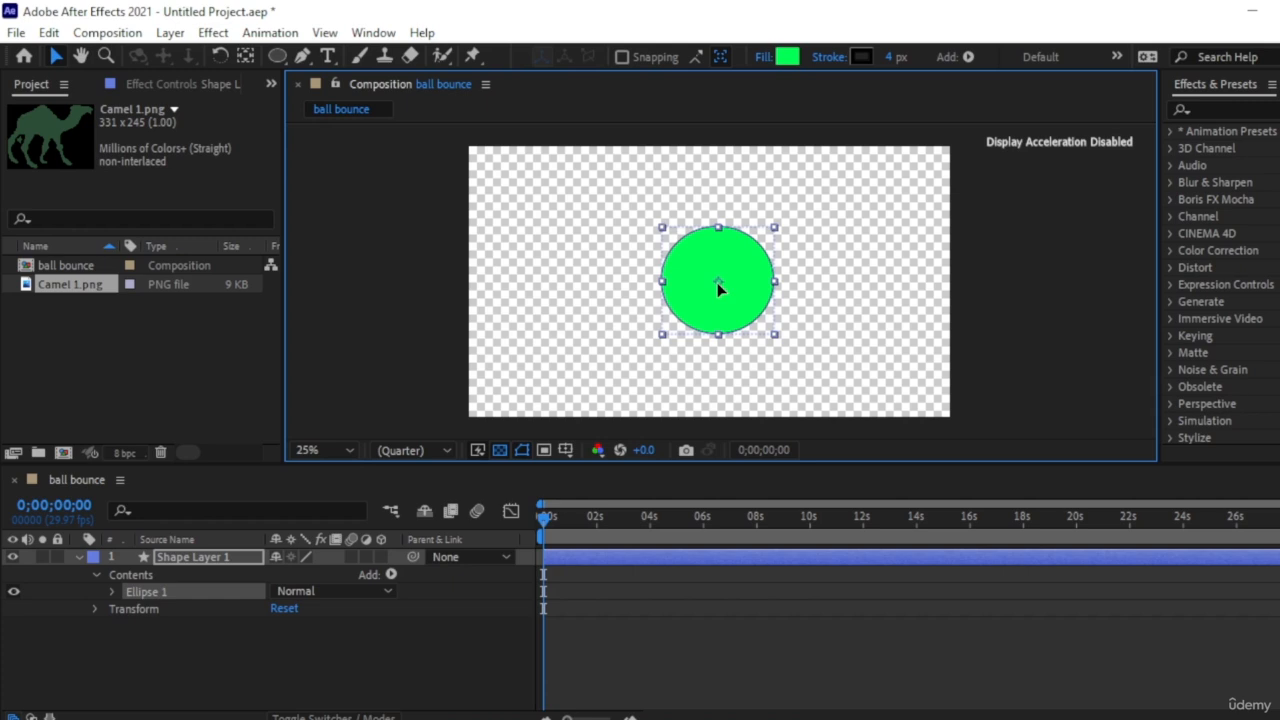
- Show the rulers and place their zero point at the composition's centre
{"action": "key", "text": "ctrl+r"}
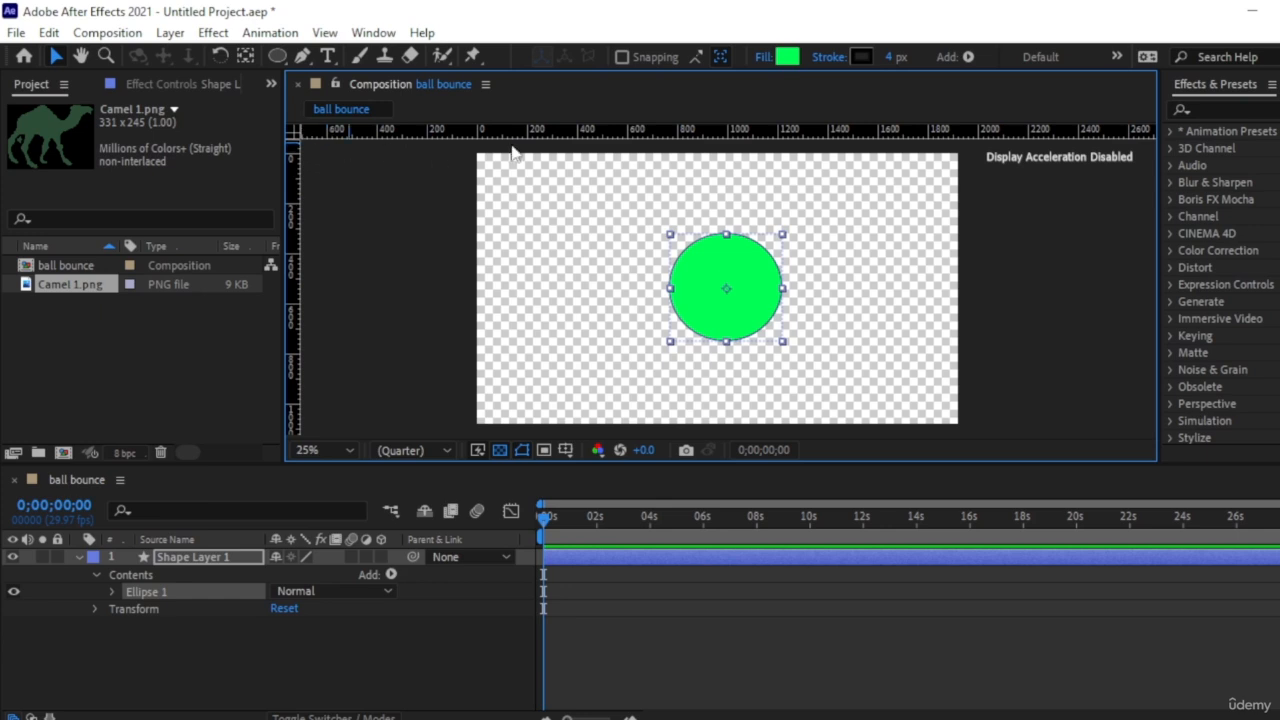
{"action": "key", "text": "ctrl+r"}
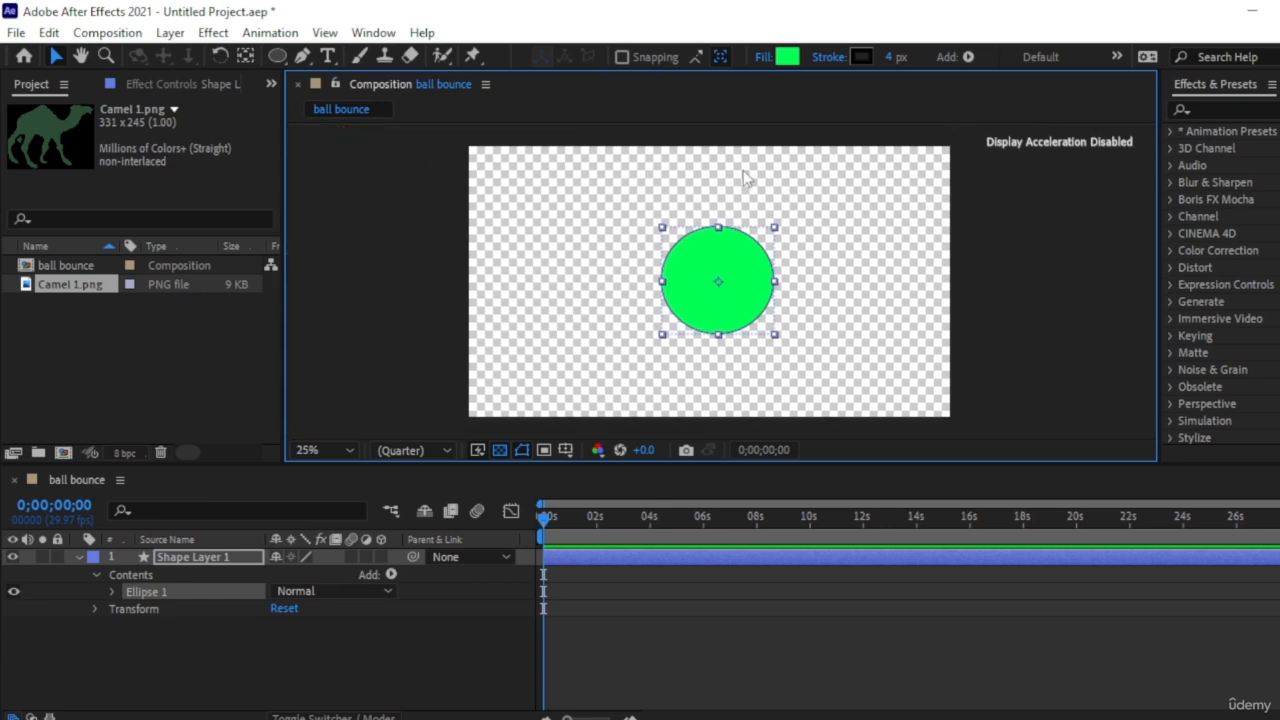
{"action": "key", "text": "ctrl+r"}
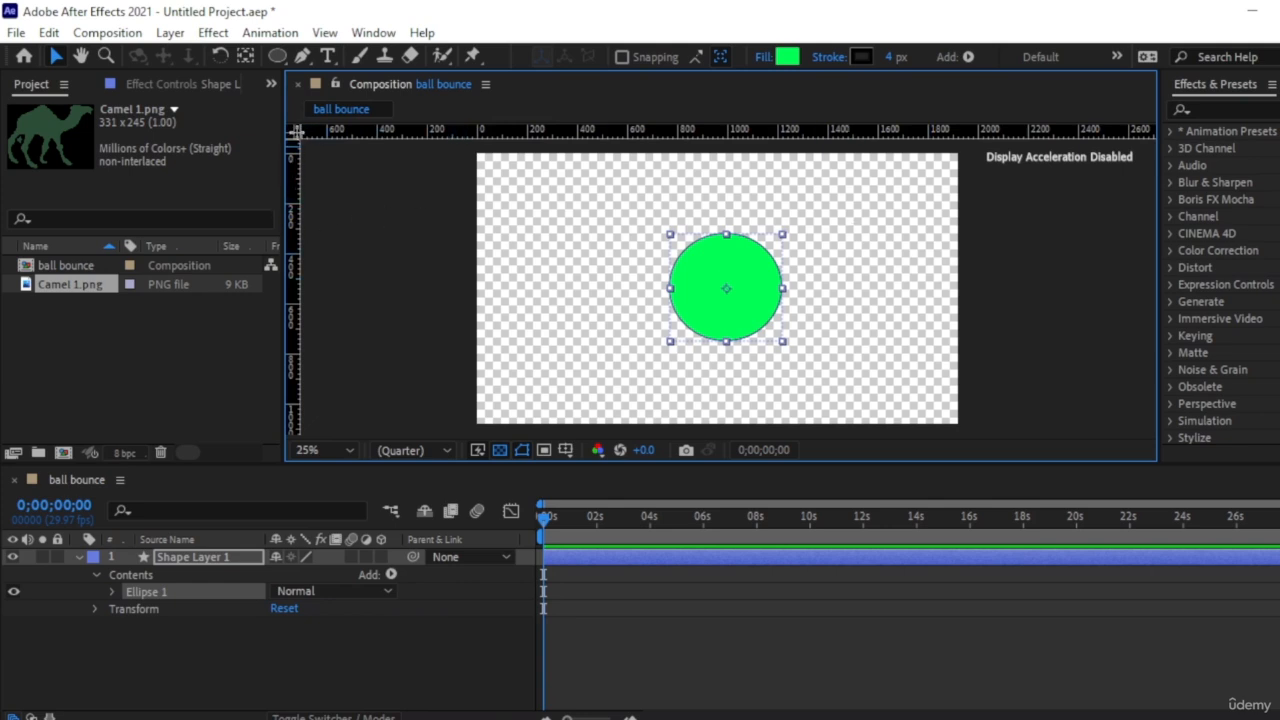
{"action": "left_click_drag", "start_coordinate": [294, 132], "coordinate": [718, 287]}
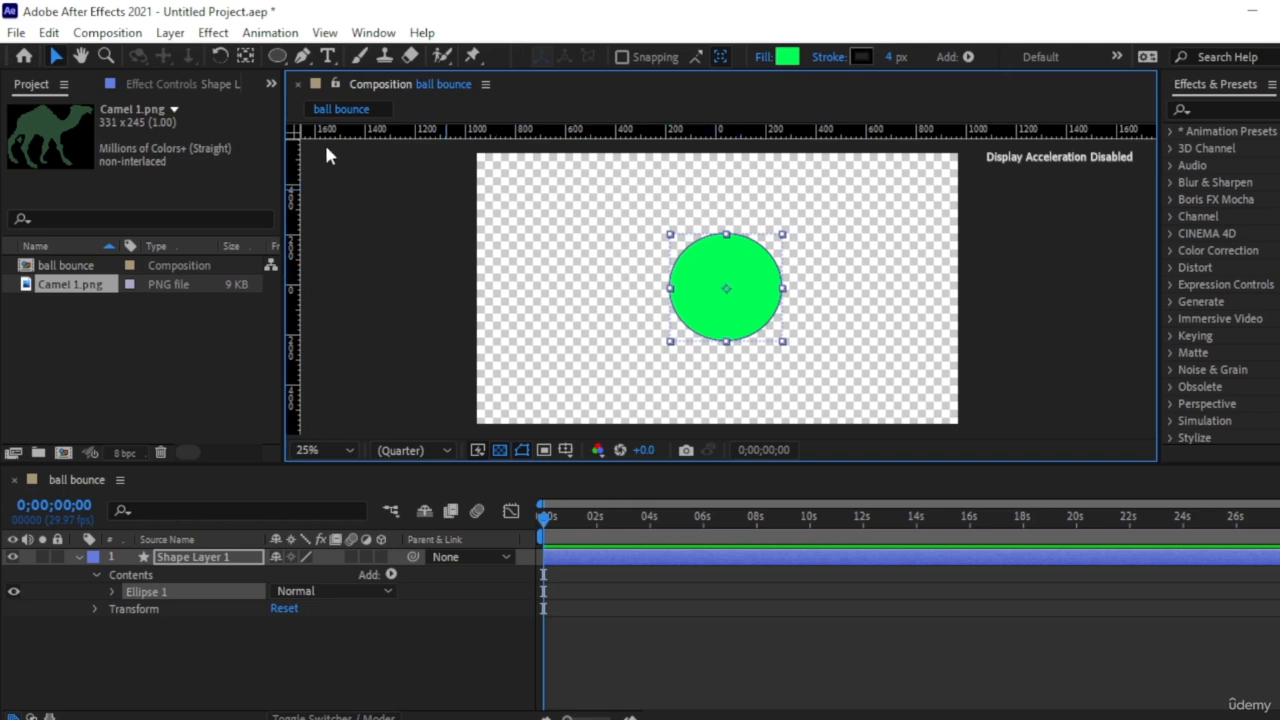
- Reposition the ruler origin near the ball's centre and add a vertical guide just left of the composition's centre
{"action": "left_click_drag", "start_coordinate": [402, 130], "coordinate": [472, 300]}
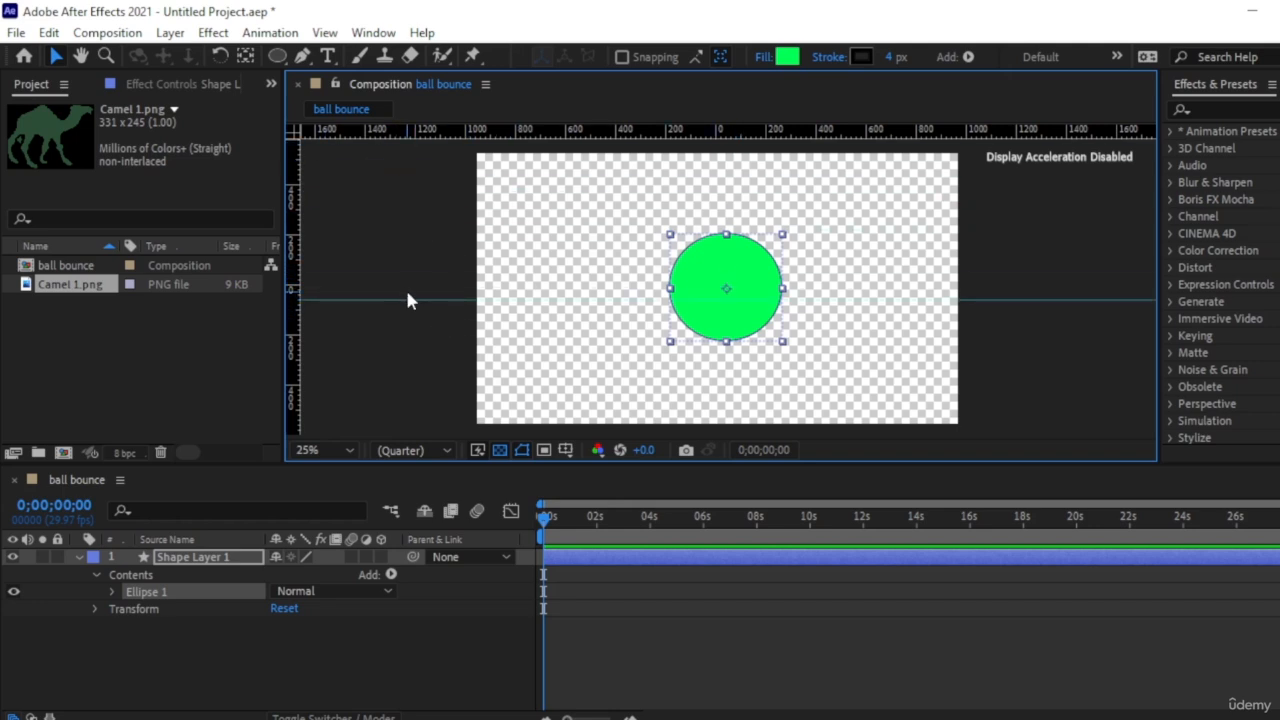
{"action": "key", "text": "ctrl+z"}
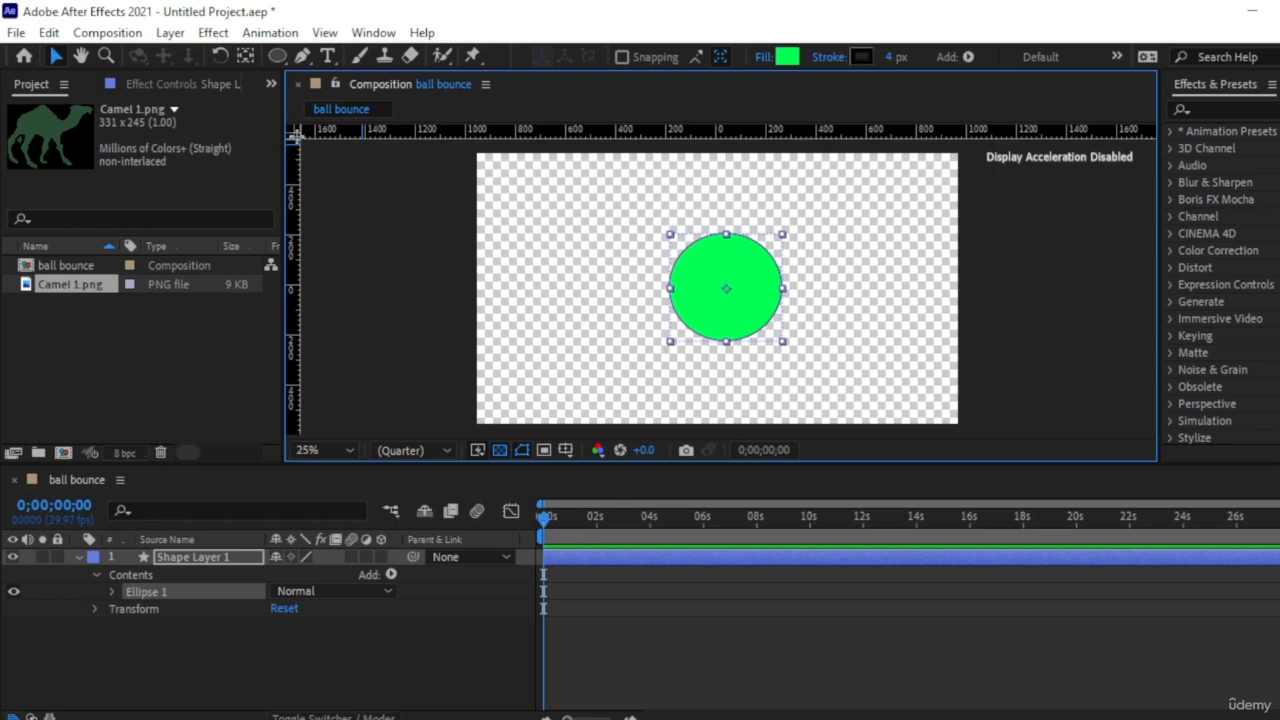
{"action": "left_click_drag", "start_coordinate": [296, 135], "coordinate": [722, 288]}
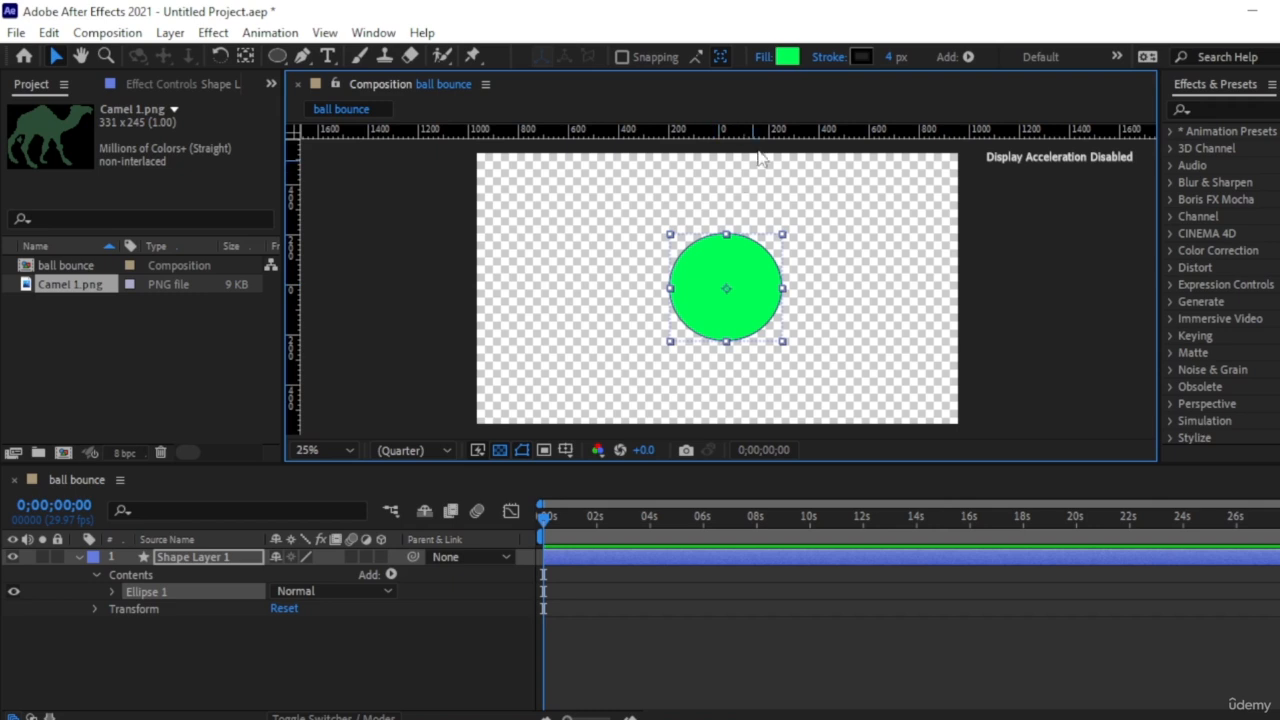
{"action": "mouse_move", "coordinate": [764, 132]}
{"action": "left_mouse_down"}
{"action": "mouse_move", "coordinate": [784, 287]}
{"action": "mouse_move", "coordinate": [770, 130]}
{"action": "left_mouse_up"}
{"action": "left_click_drag", "start_coordinate": [293, 260], "coordinate": [691, 300]}
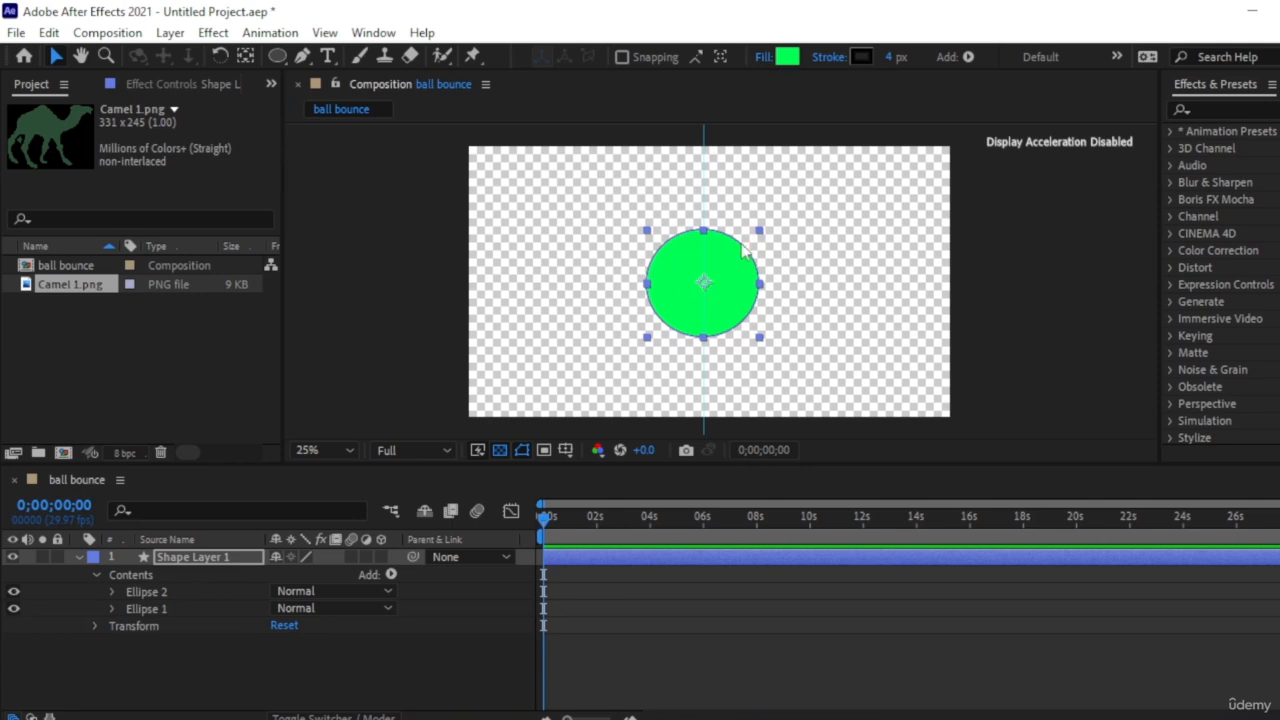
- Reposition the ball so its centre lies on the vertical guide
{"action": "left_click", "coordinate": [726, 290]}
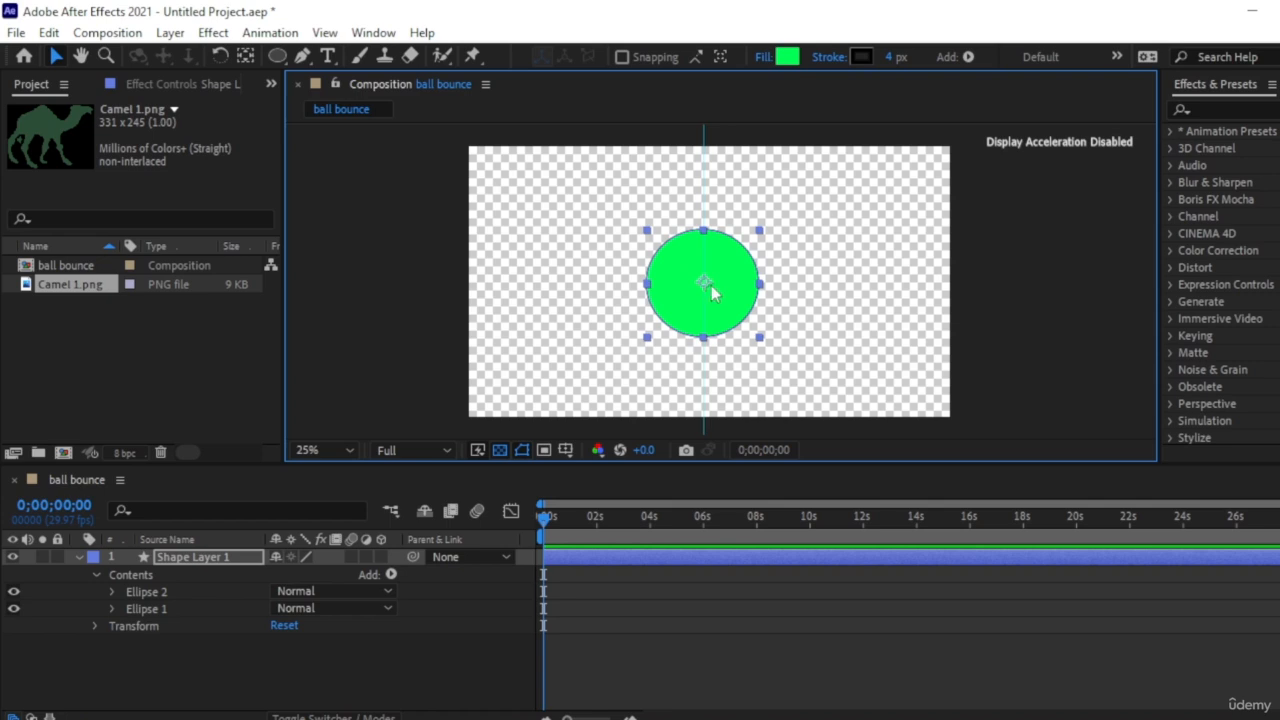
{"action": "mouse_move", "coordinate": [718, 292]}
{"action": "left_mouse_down"}
{"action": "mouse_move", "coordinate": [769, 243]}
{"action": "mouse_move", "coordinate": [826, 286]}
{"action": "mouse_move", "coordinate": [883, 266]}
{"action": "mouse_move", "coordinate": [847, 225]}
{"action": "mouse_move", "coordinate": [851, 289]}
{"action": "mouse_move", "coordinate": [631, 331]}
{"action": "mouse_move", "coordinate": [841, 259]}
{"action": "mouse_move", "coordinate": [680, 313]}
{"action": "mouse_move", "coordinate": [782, 343]}
{"action": "mouse_move", "coordinate": [582, 292]}
{"action": "mouse_move", "coordinate": [845, 345]}
{"action": "mouse_move", "coordinate": [719, 300]}
{"action": "mouse_move", "coordinate": [672, 302]}
{"action": "mouse_move", "coordinate": [691, 291]}
{"action": "mouse_move", "coordinate": [692, 313]}
{"action": "mouse_move", "coordinate": [716, 281]}
{"action": "left_mouse_up"}
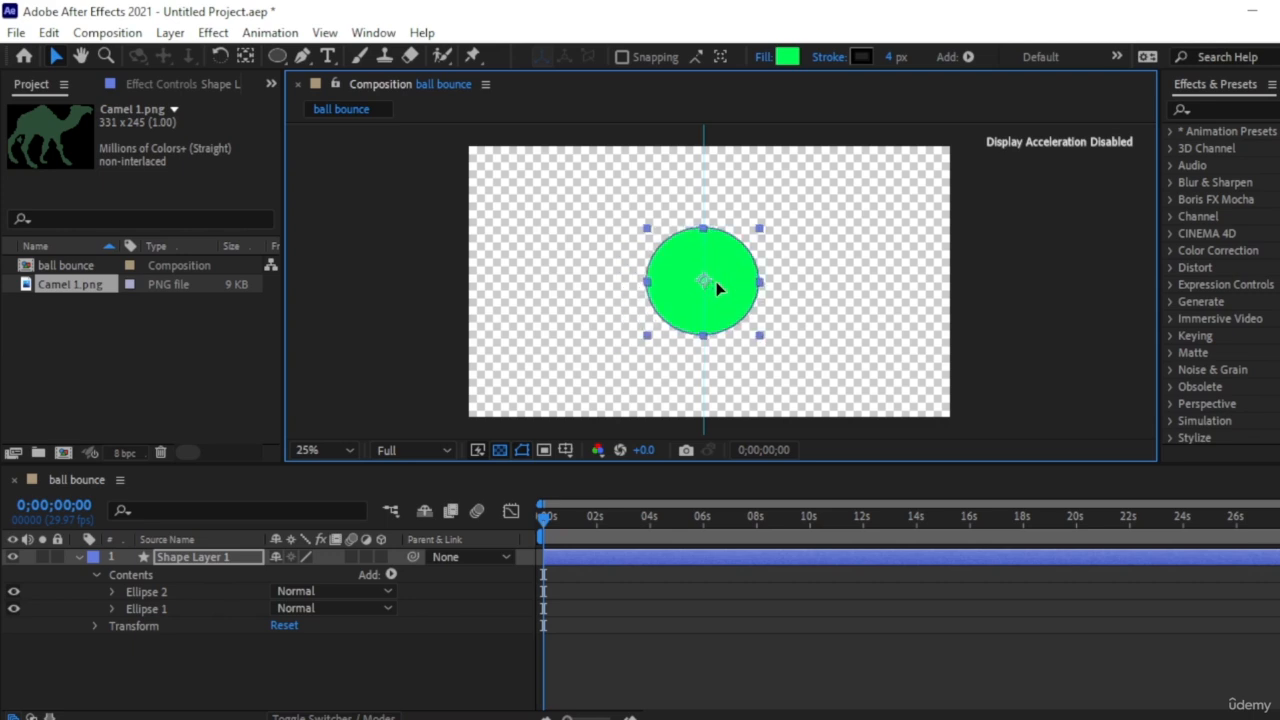
{"action": "left_click_drag", "start_coordinate": [716, 281], "coordinate": [717, 281]}
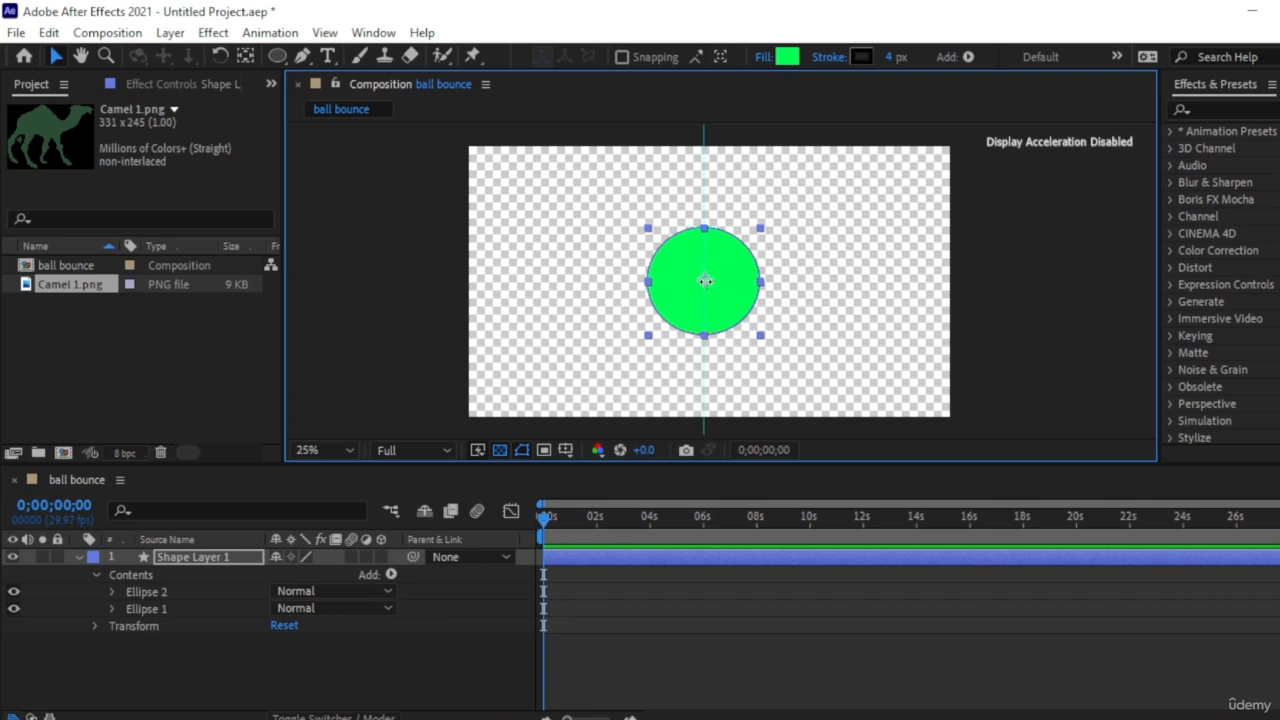
{"action": "left_click_drag", "start_coordinate": [725, 289], "coordinate": [740, 268]}
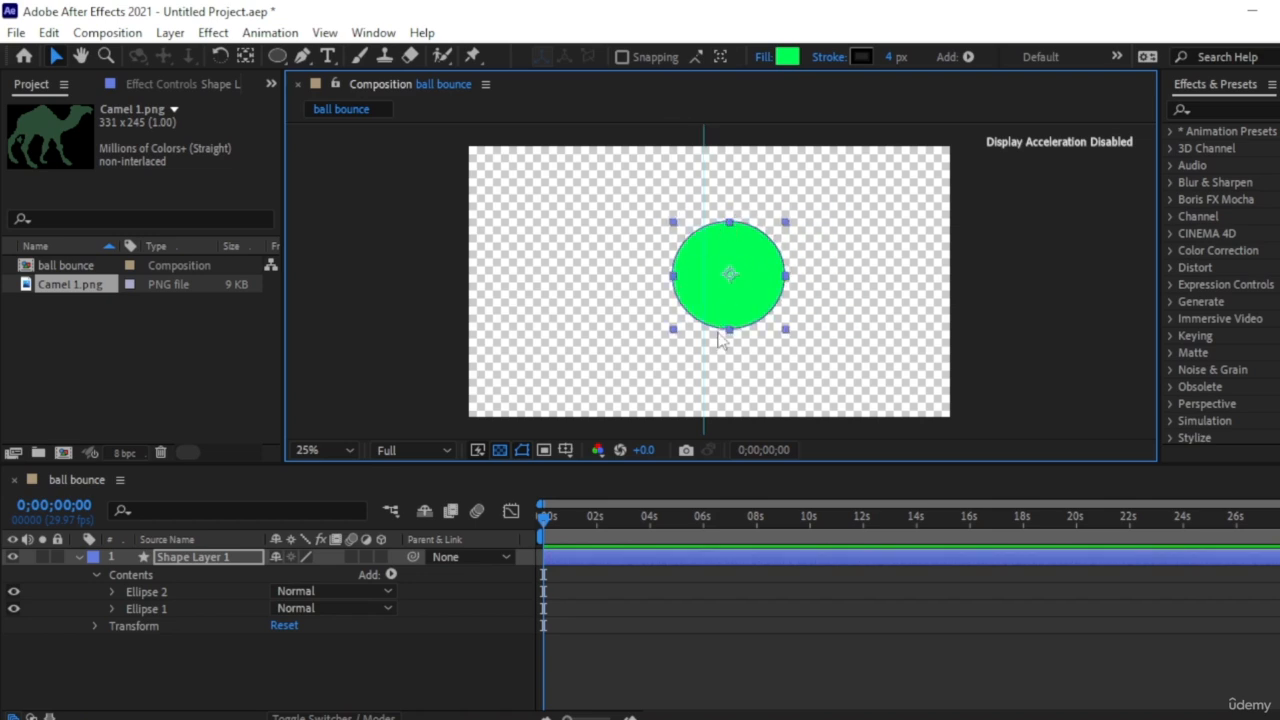
{"action": "left_click_drag", "start_coordinate": [734, 275], "coordinate": [701, 284]}
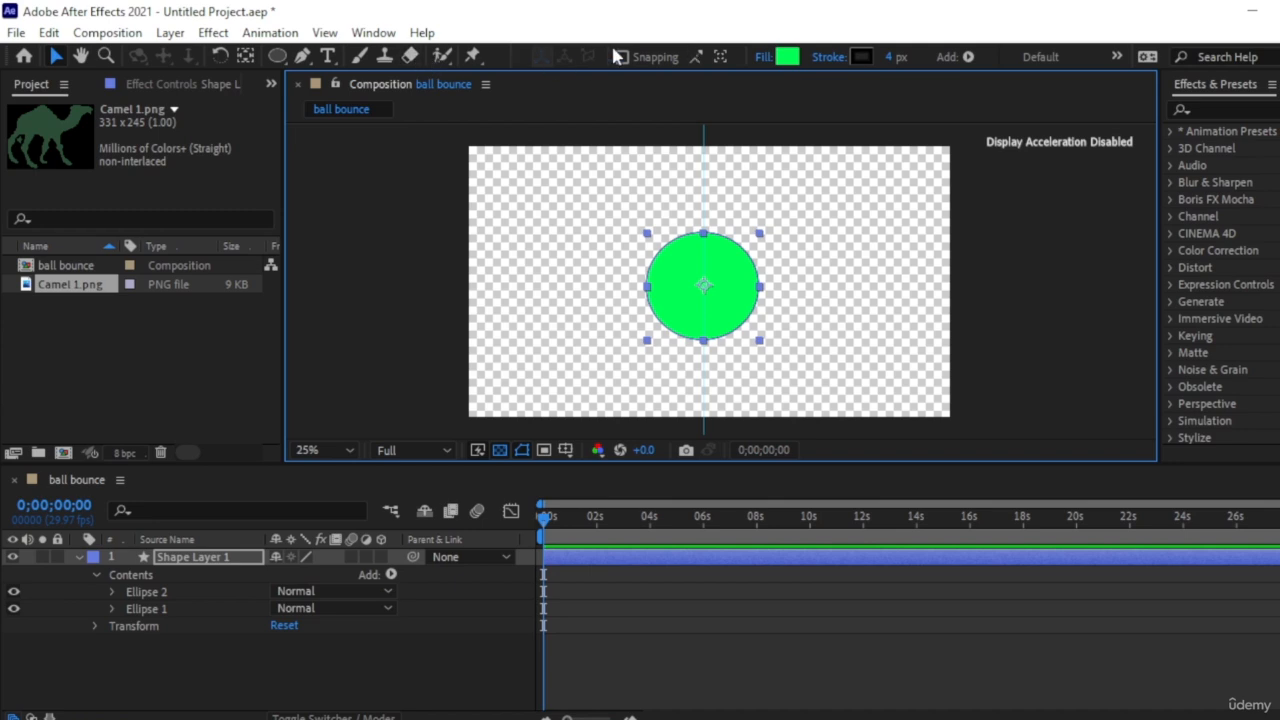
- Turn on snapping with both of its extra options and nudge the ball slightly along the vertical guide
{"action": "left_click", "coordinate": [85, 56]}
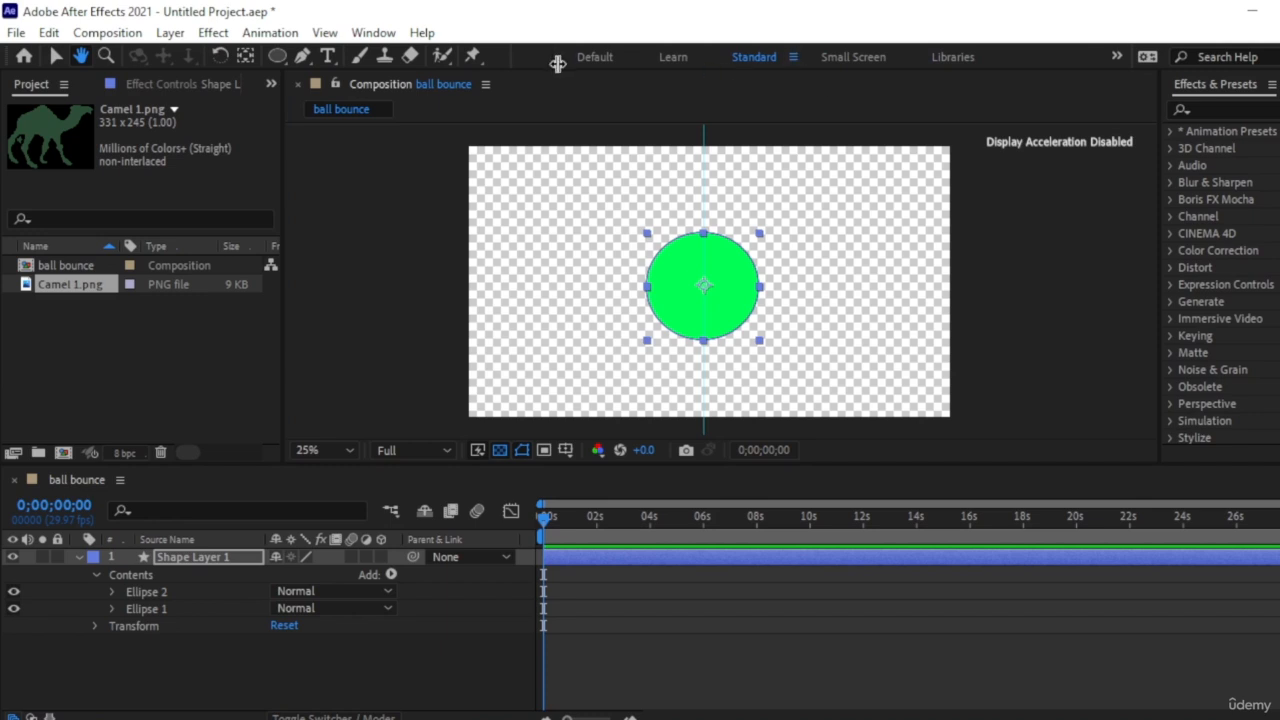
{"action": "left_click", "coordinate": [55, 54]}
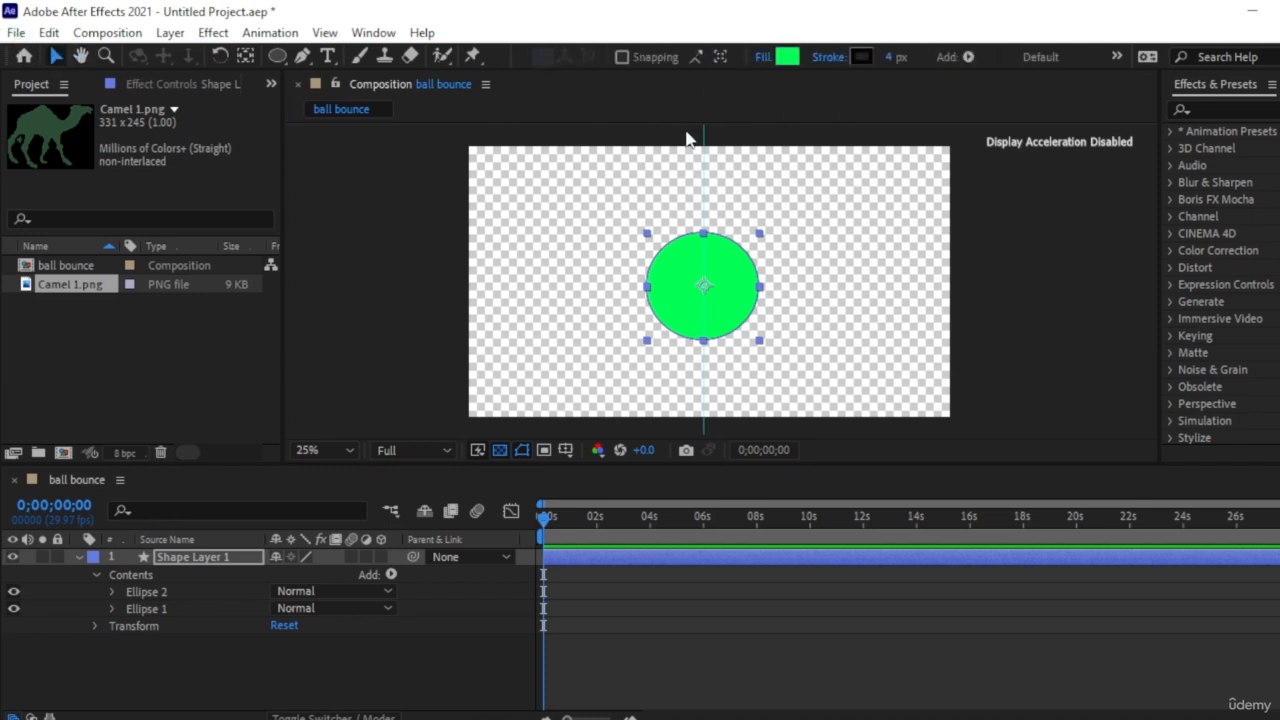
{"action": "left_click", "coordinate": [621, 57]}
{"action": "left_click", "coordinate": [721, 57]}
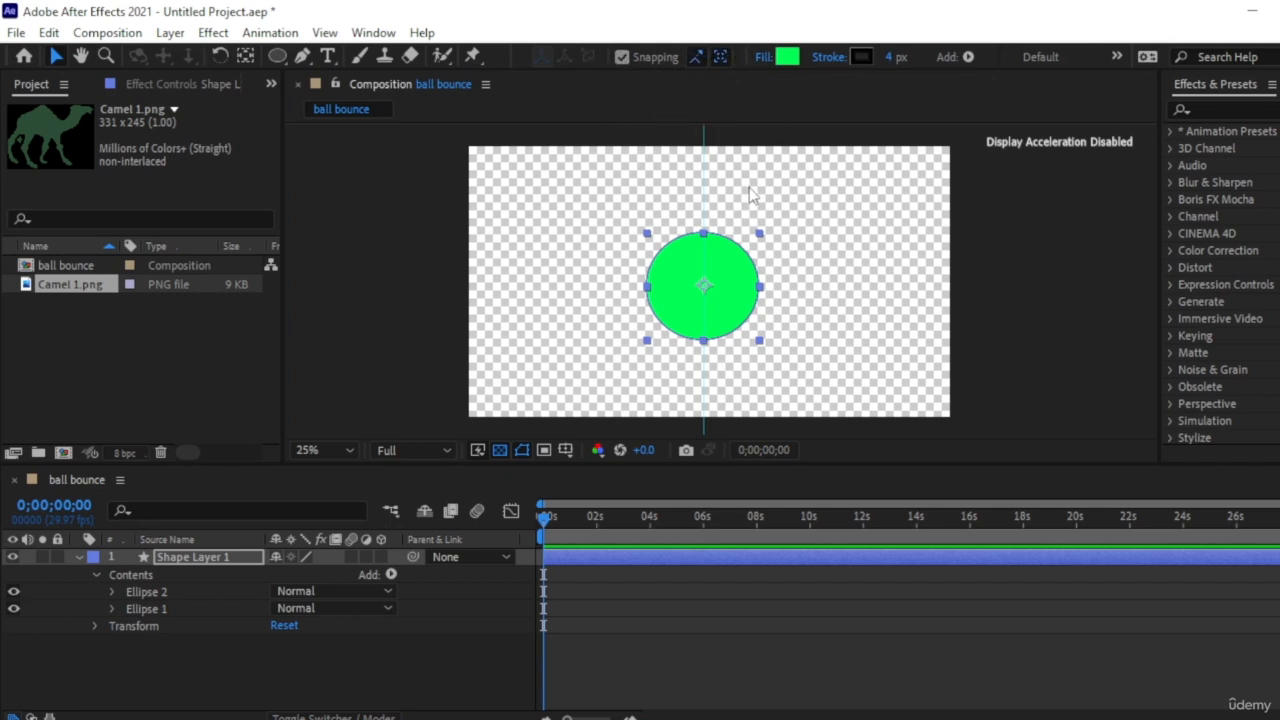
{"action": "mouse_move", "coordinate": [709, 292]}
{"action": "left_mouse_down"}
{"action": "mouse_move", "coordinate": [755, 279]}
{"action": "mouse_move", "coordinate": [743, 273]}
{"action": "mouse_move", "coordinate": [714, 268]}
{"action": "mouse_move", "coordinate": [763, 304]}
{"action": "mouse_move", "coordinate": [716, 308]}
{"action": "mouse_move", "coordinate": [715, 265]}
{"action": "mouse_move", "coordinate": [717, 286]}
{"action": "left_mouse_up"}
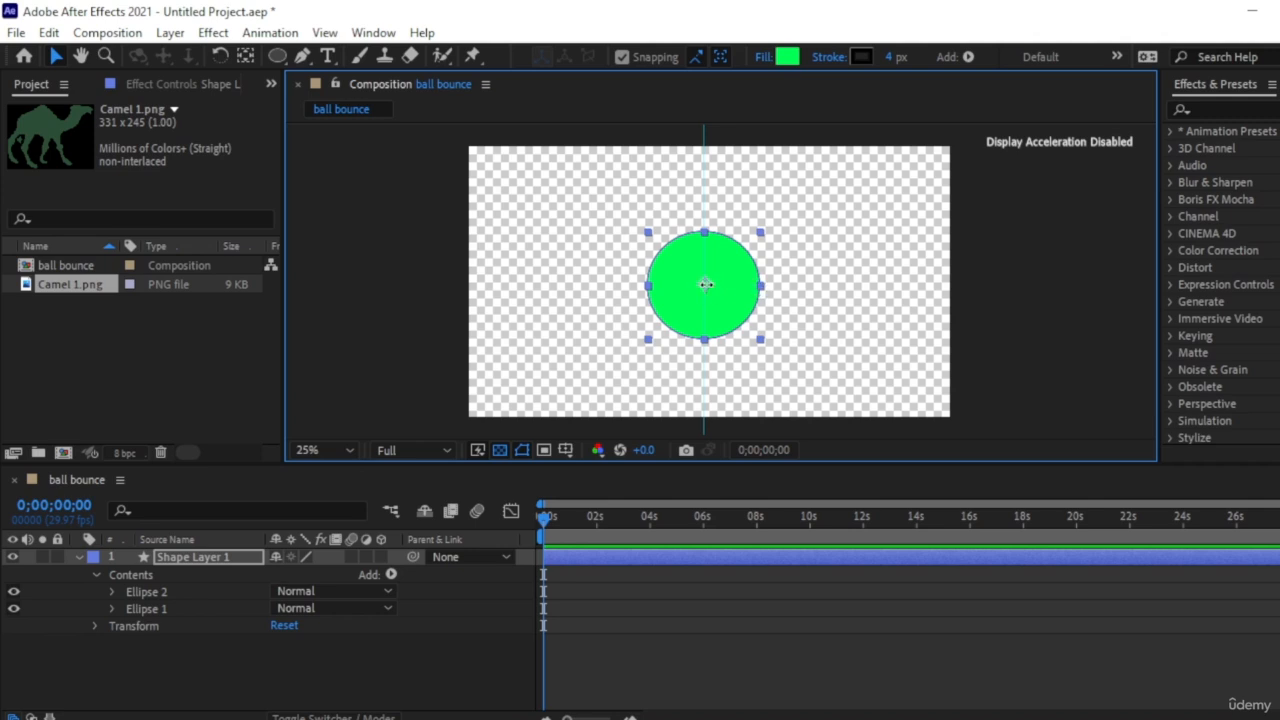
- Move the vertical guide to the left of the ball and raise the ball slightly to the composition's mid-height
{"action": "left_click_drag", "start_coordinate": [726, 285], "coordinate": [600, 272]}
{"action": "left_click", "coordinate": [474, 663]}
{"action": "left_click", "coordinate": [189, 557]}
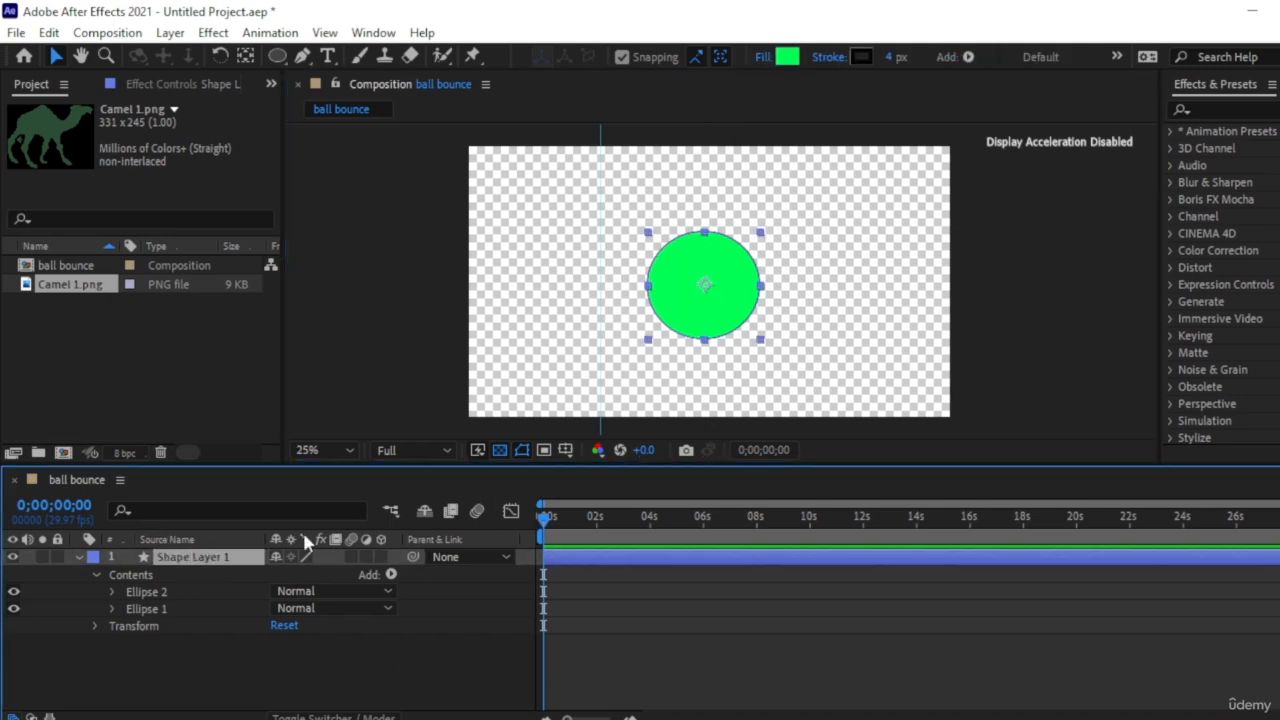
{"action": "left_click", "coordinate": [766, 287]}
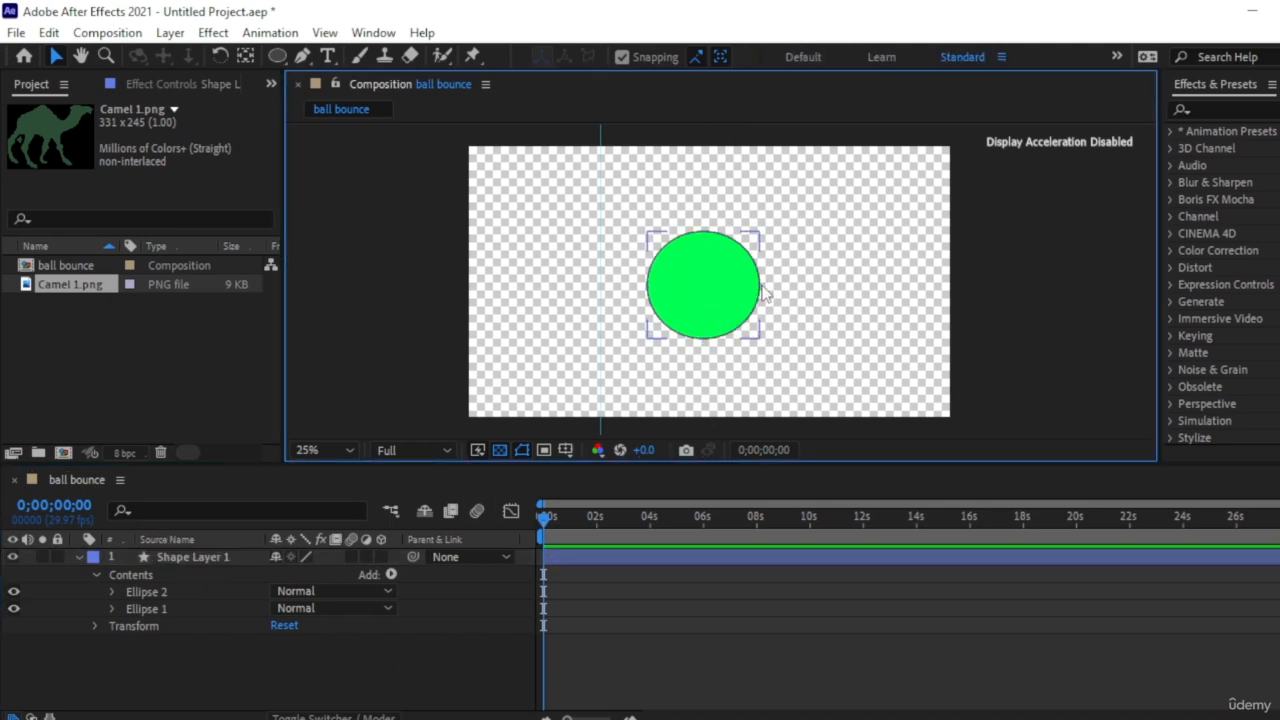
{"action": "left_click", "coordinate": [702, 283]}
{"action": "mouse_move", "coordinate": [701, 287]}
{"action": "left_mouse_down"}
{"action": "mouse_move", "coordinate": [794, 280]}
{"action": "mouse_move", "coordinate": [608, 298]}
{"action": "mouse_move", "coordinate": [541, 290]}
{"action": "mouse_move", "coordinate": [743, 300]}
{"action": "mouse_move", "coordinate": [763, 326]}
{"action": "mouse_move", "coordinate": [763, 388]}
{"action": "mouse_move", "coordinate": [737, 290]}
{"action": "mouse_move", "coordinate": [894, 288]}
{"action": "mouse_move", "coordinate": [507, 268]}
{"action": "mouse_move", "coordinate": [663, 288]}
{"action": "mouse_move", "coordinate": [898, 280]}
{"action": "mouse_move", "coordinate": [690, 278]}
{"action": "mouse_move", "coordinate": [704, 279]}
{"action": "left_mouse_up"}
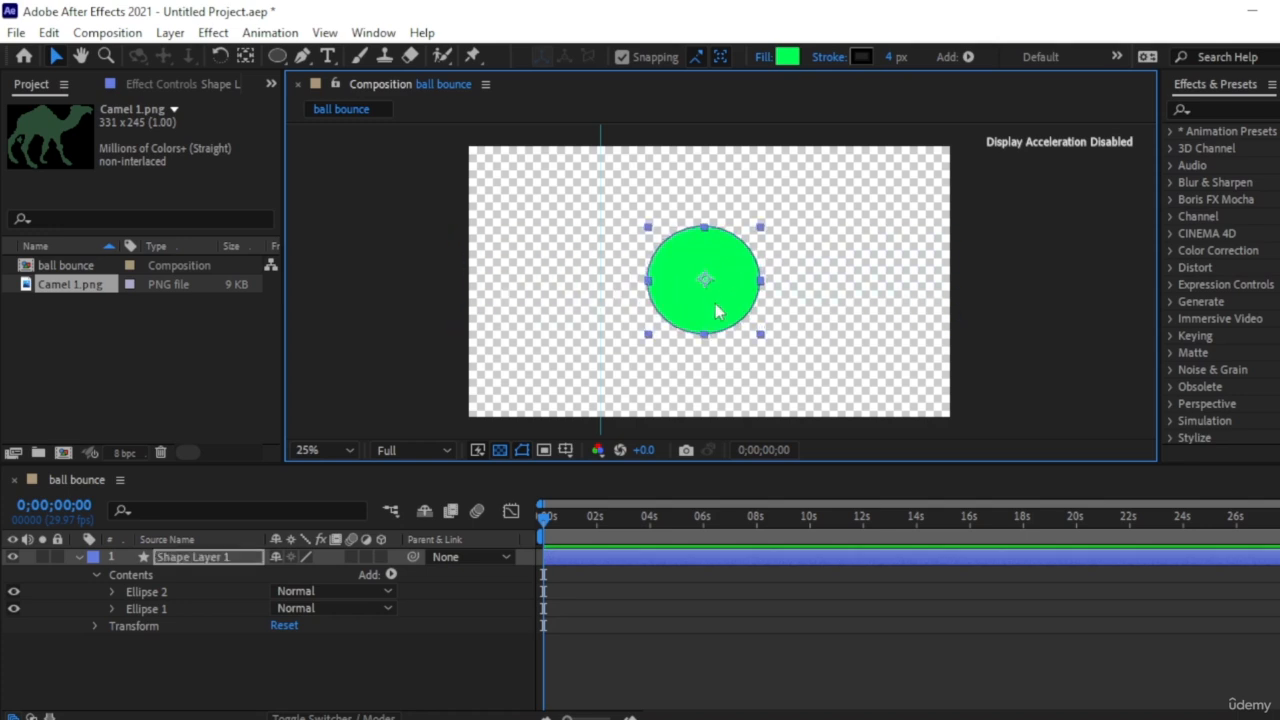
- Try moving the ball straight down from the composition's mid-height
{"action": "key", "text": "ctrl+shift+a"}
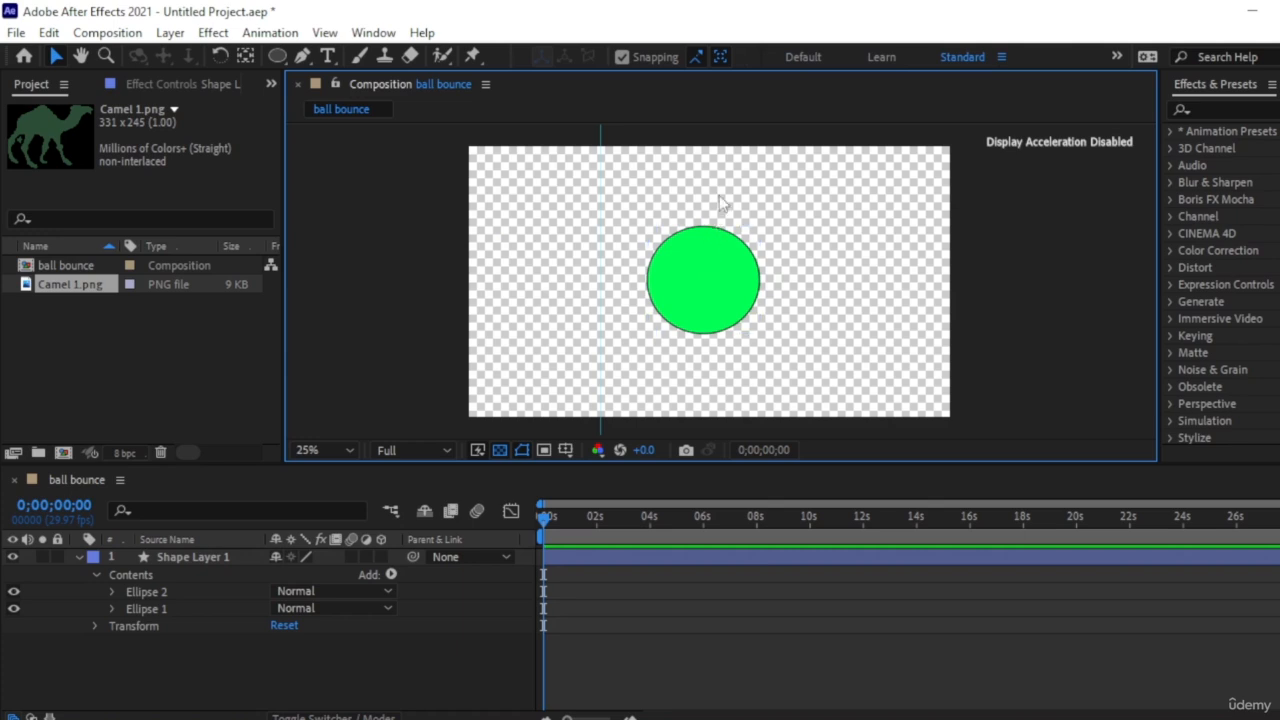
{"action": "left_click", "coordinate": [699, 258]}
{"action": "mouse_move", "coordinate": [698, 255]}
{"action": "left_mouse_down"}
{"action": "mouse_move", "coordinate": [700, 155]}
{"action": "mouse_move", "coordinate": [702, 405]}
{"action": "mouse_move", "coordinate": [741, 200]}
{"action": "mouse_move", "coordinate": [732, 175]}
{"action": "mouse_move", "coordinate": [711, 380]}
{"action": "mouse_move", "coordinate": [711, 256]}
{"action": "mouse_move", "coordinate": [712, 348]}
{"action": "mouse_move", "coordinate": [540, 345]}
{"action": "mouse_move", "coordinate": [620, 363]}
{"action": "mouse_move", "coordinate": [729, 355]}
{"action": "mouse_move", "coordinate": [749, 203]}
{"action": "mouse_move", "coordinate": [714, 175]}
{"action": "mouse_move", "coordinate": [706, 346]}
{"action": "left_mouse_up"}
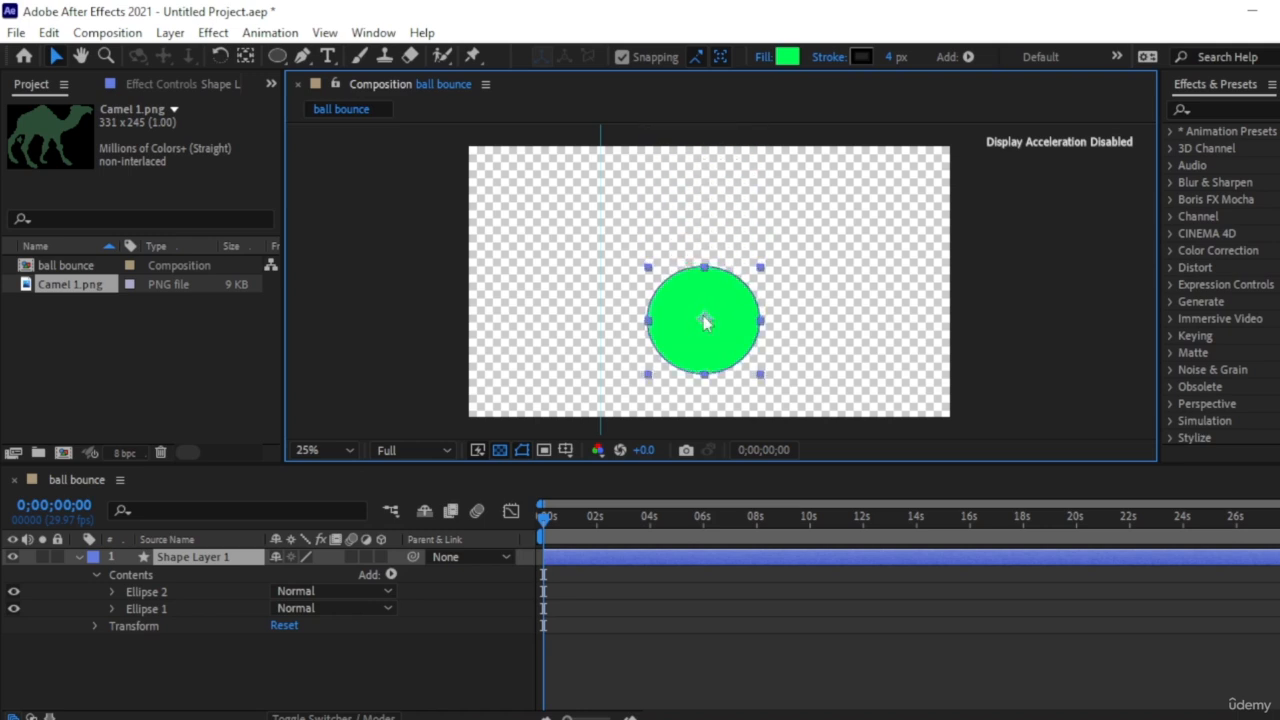
- Undo the recent ball moves and the vertical guide's shift to the left of the ball
{"action": "key", "text": "ctrl+z"}
{"action": "key", "text": "ctrl+z"}
{"action": "key", "text": "ctrl+z"}
{"action": "key", "text": "ctrl+z"}
{"action": "key", "text": "ctrl+z"}
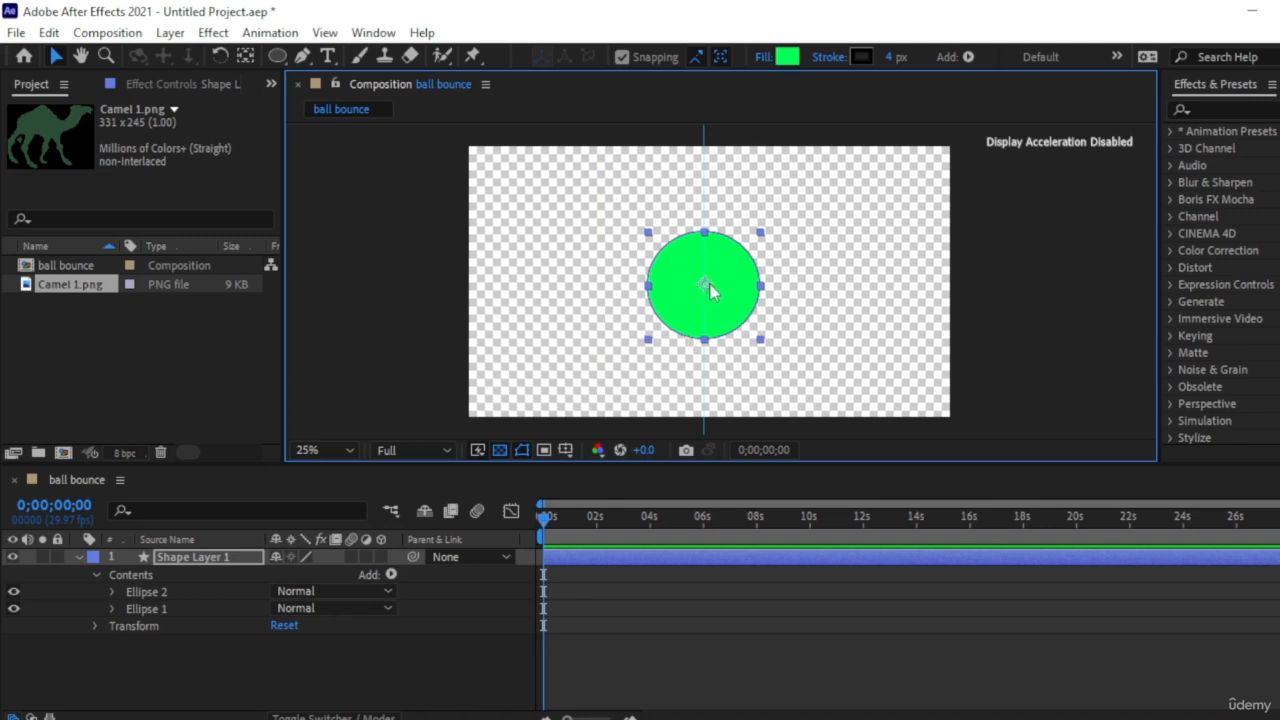
- Raise the ball to about mid-height and align its centre with the vertical guide moved slightly to the right
{"action": "left_click_drag", "start_coordinate": [710, 289], "coordinate": [708, 279]}
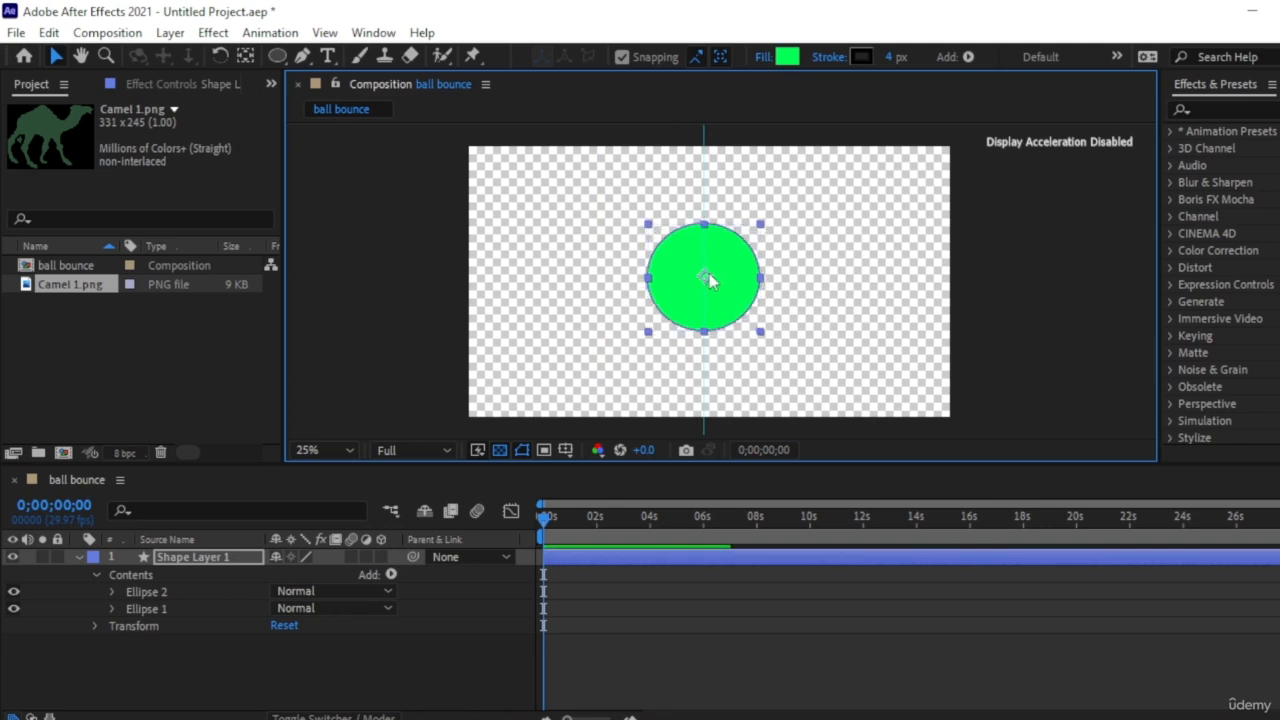
{"action": "left_click_drag", "start_coordinate": [707, 277], "coordinate": [707, 275]}
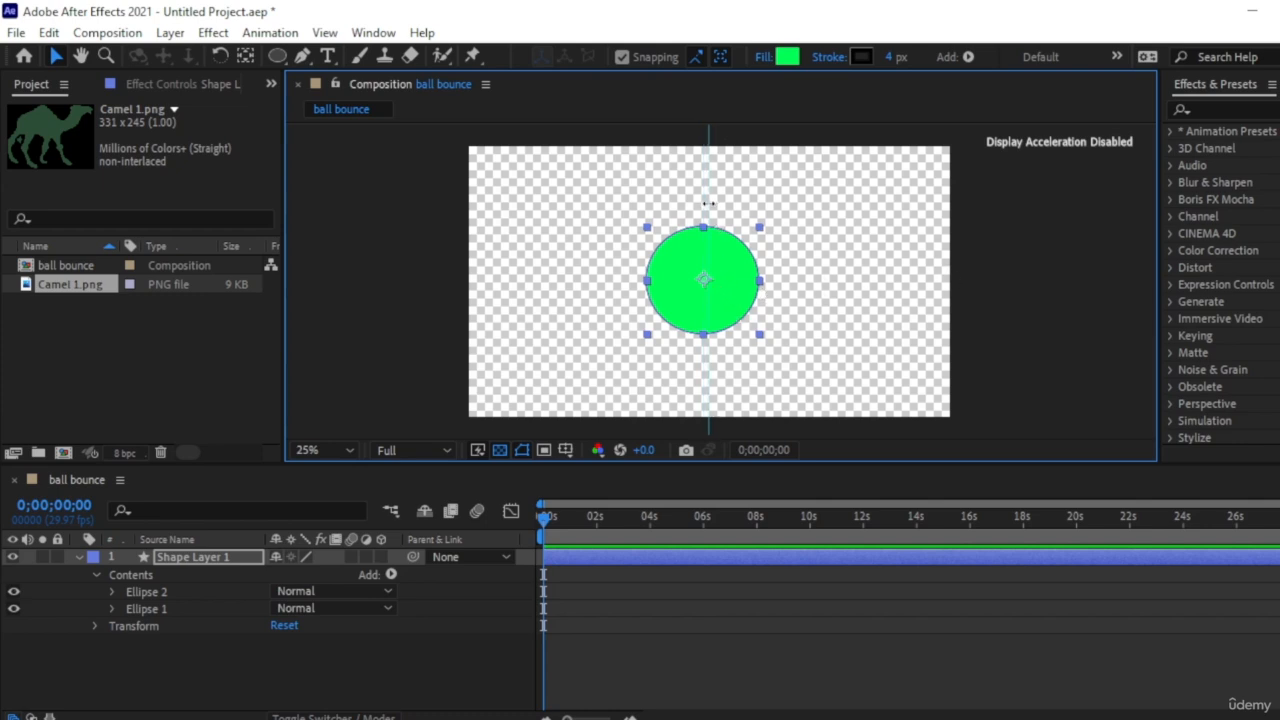
{"action": "left_click_drag", "start_coordinate": [705, 285], "coordinate": [710, 283]}
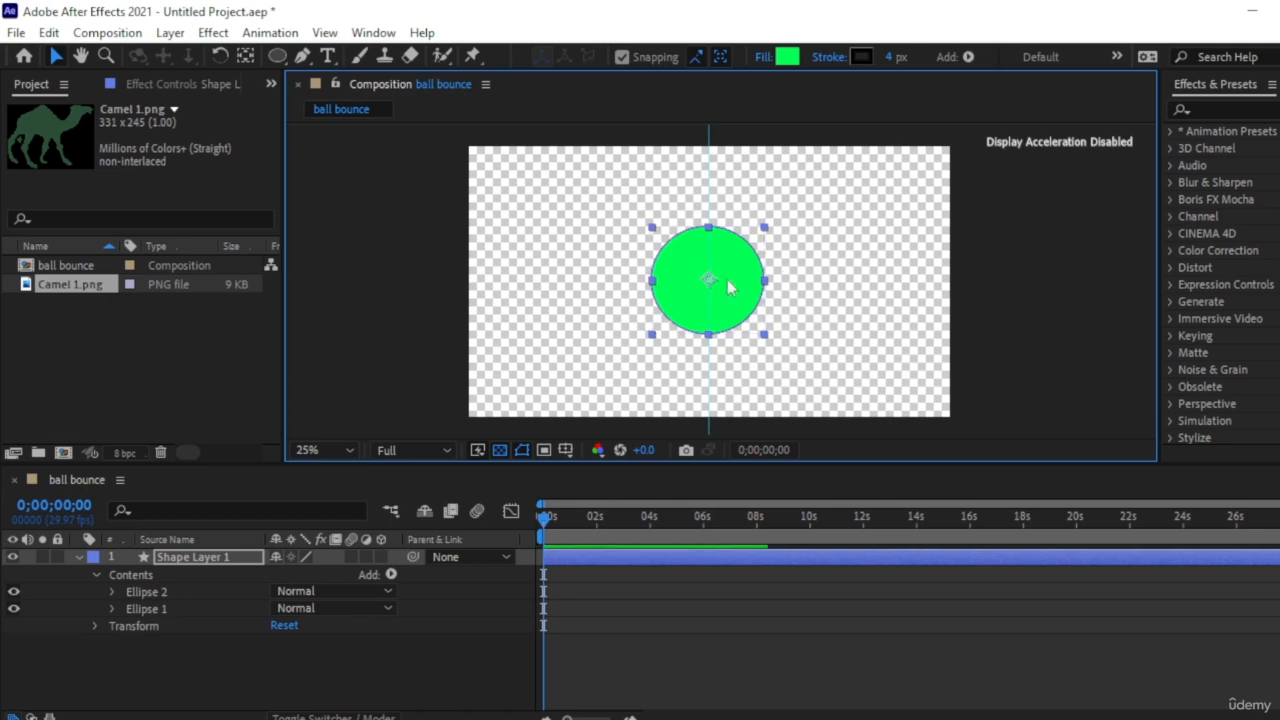
- Nudge the ball horizontally in small increments to fine-tune its centre on the vertical guide
{"action": "key", "text": "Right"}
{"action": "key", "text": "Left"}
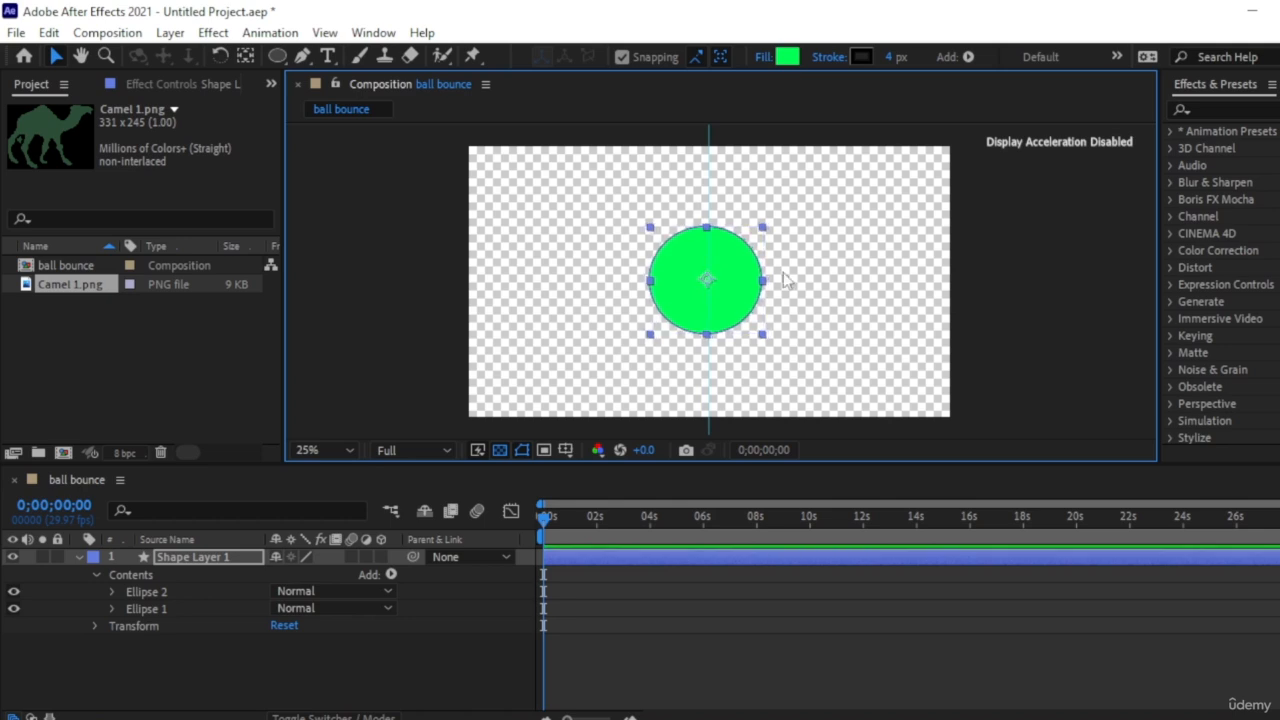
{"action": "key", "text": "Right"}
{"action": "key", "text": "Left"}
{"action": "key", "text": "Right"}
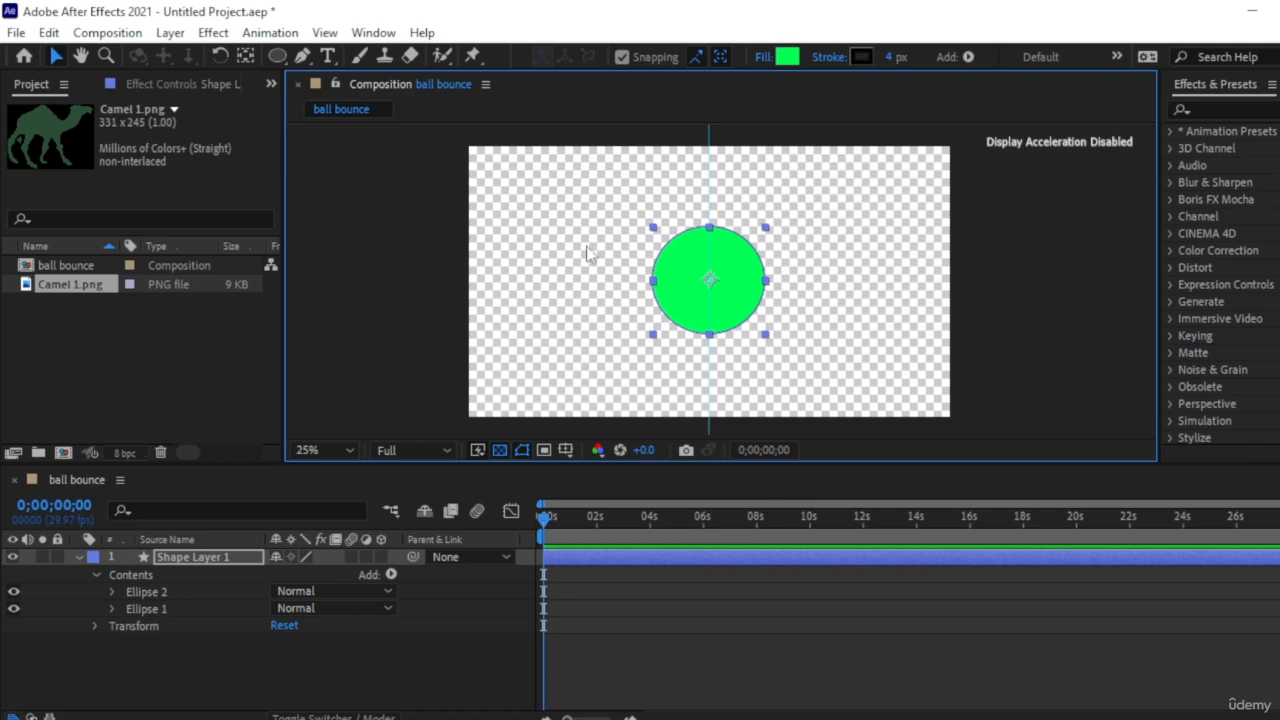
- Show the rulers with their origin at the ball's centre and nudge the ball slightly left and up
{"action": "key", "text": "ctrl+r"}
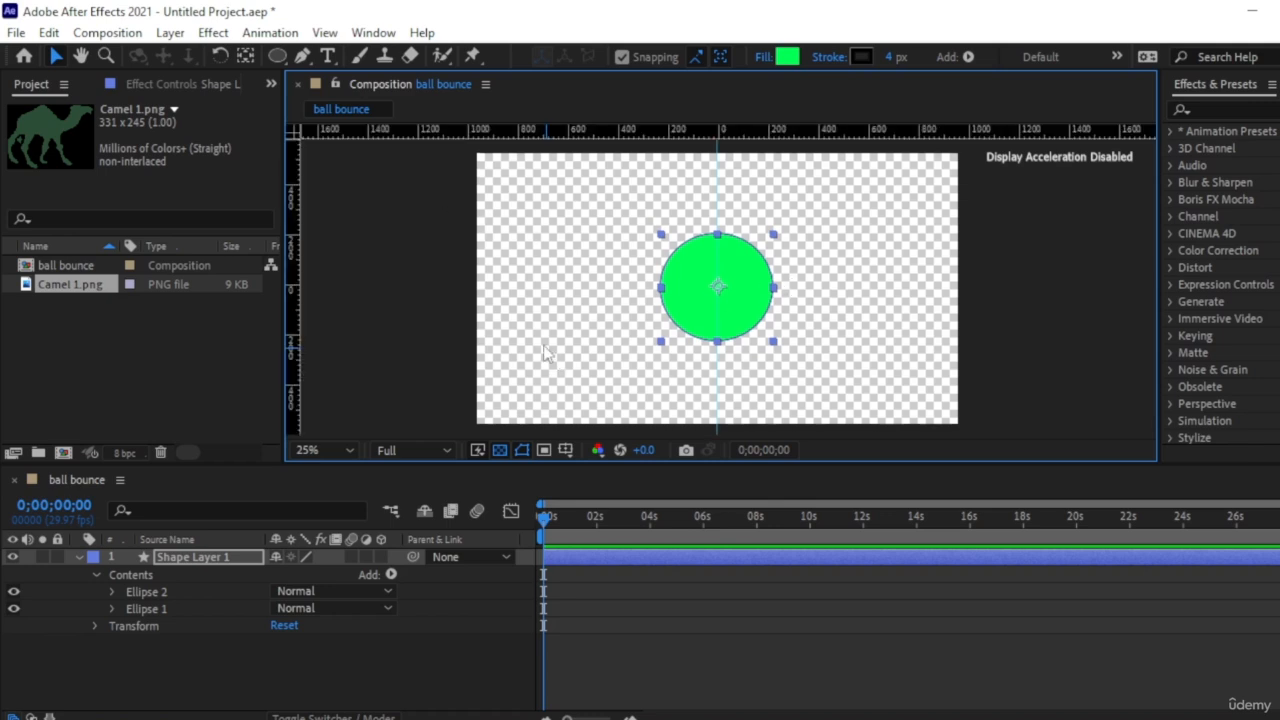
{"action": "left_click_drag", "start_coordinate": [296, 131], "coordinate": [717, 288]}
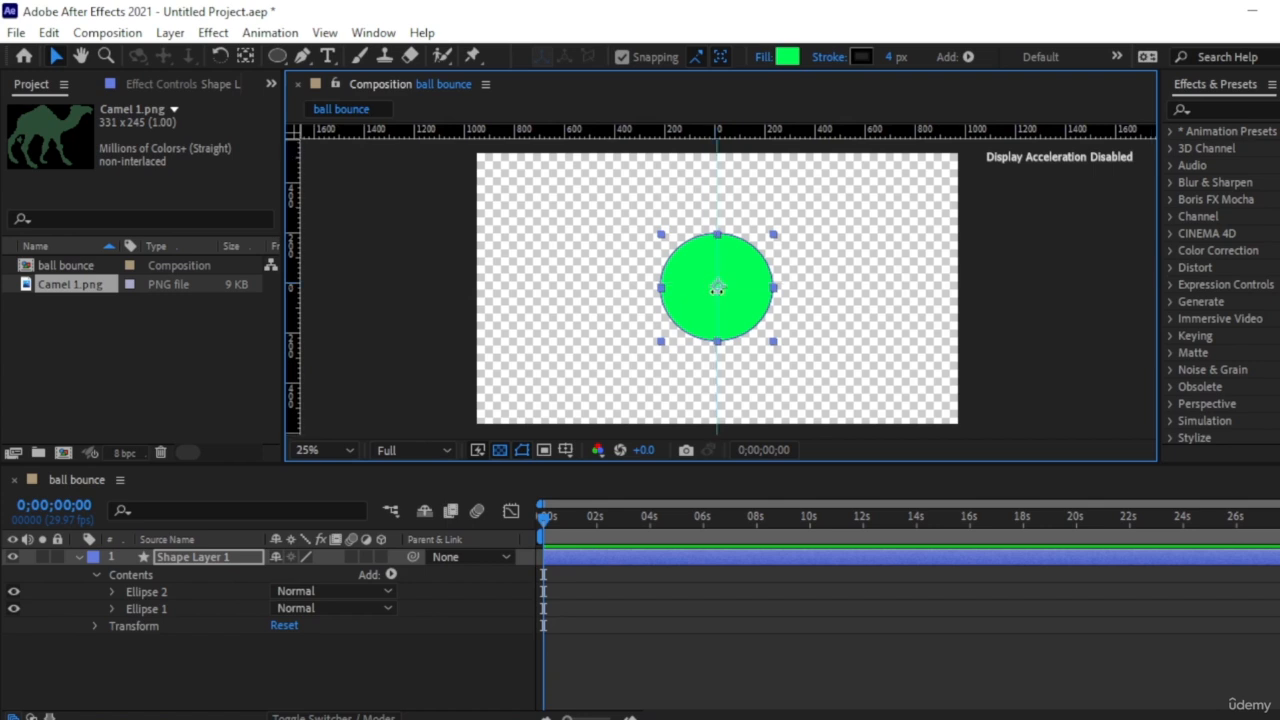
{"action": "key", "text": "Left"}
{"action": "key", "text": "Left"}
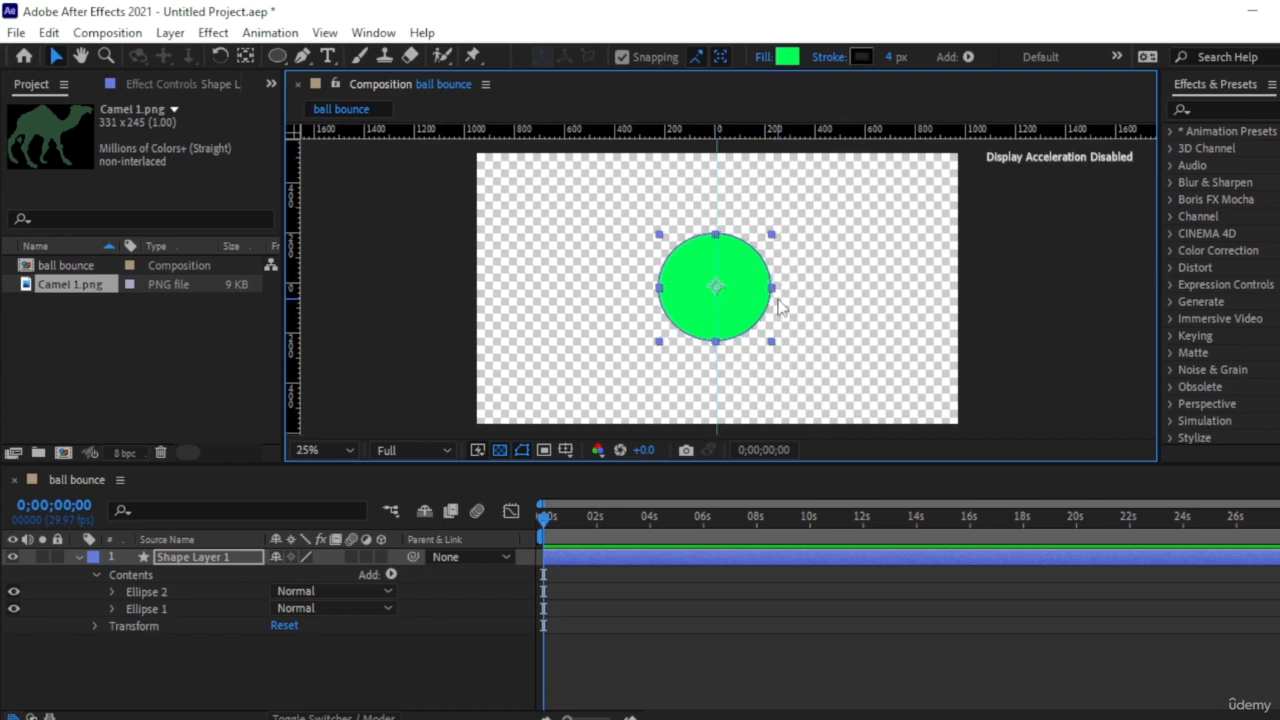
{"action": "key", "text": "Up"}
{"action": "key", "text": "Up"}
{"action": "key", "text": "Left"}
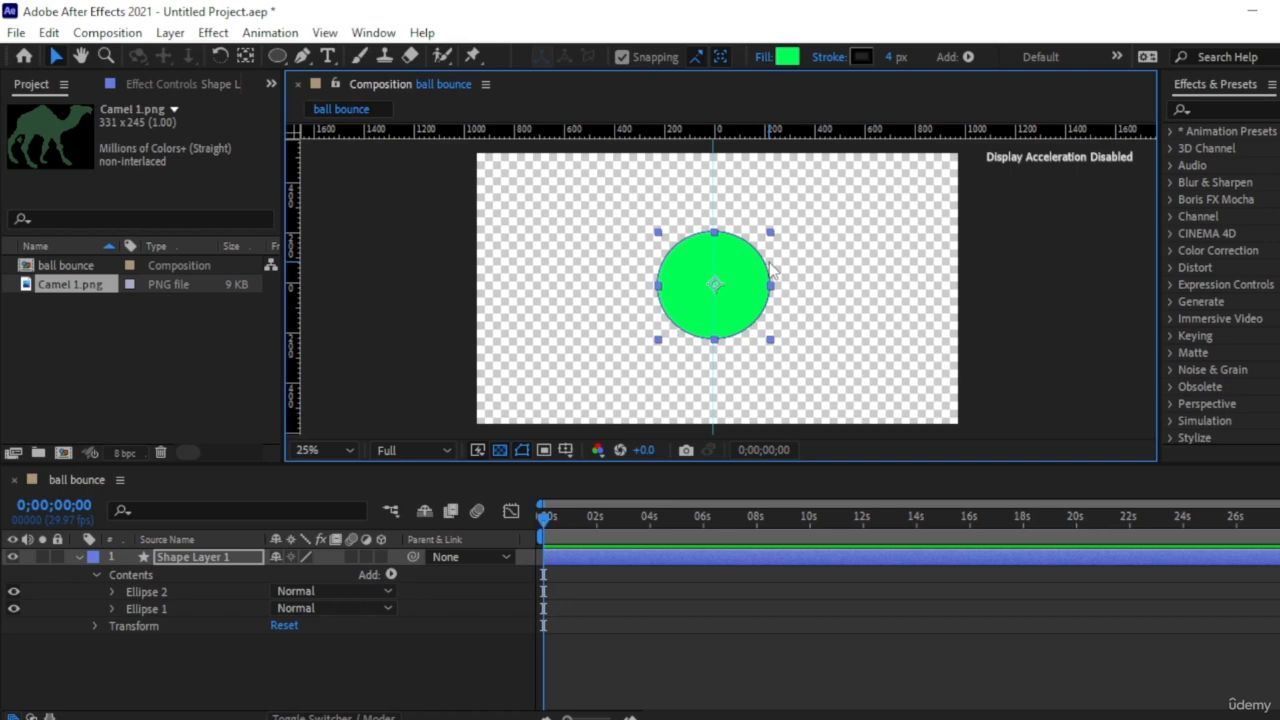
- Activate the Pen tool and add Camel 1.png to the composition as a layer above the ball
{"action": "scroll", "coordinate": [729, 312], "scroll_direction": "up", "scroll_amount": 4}
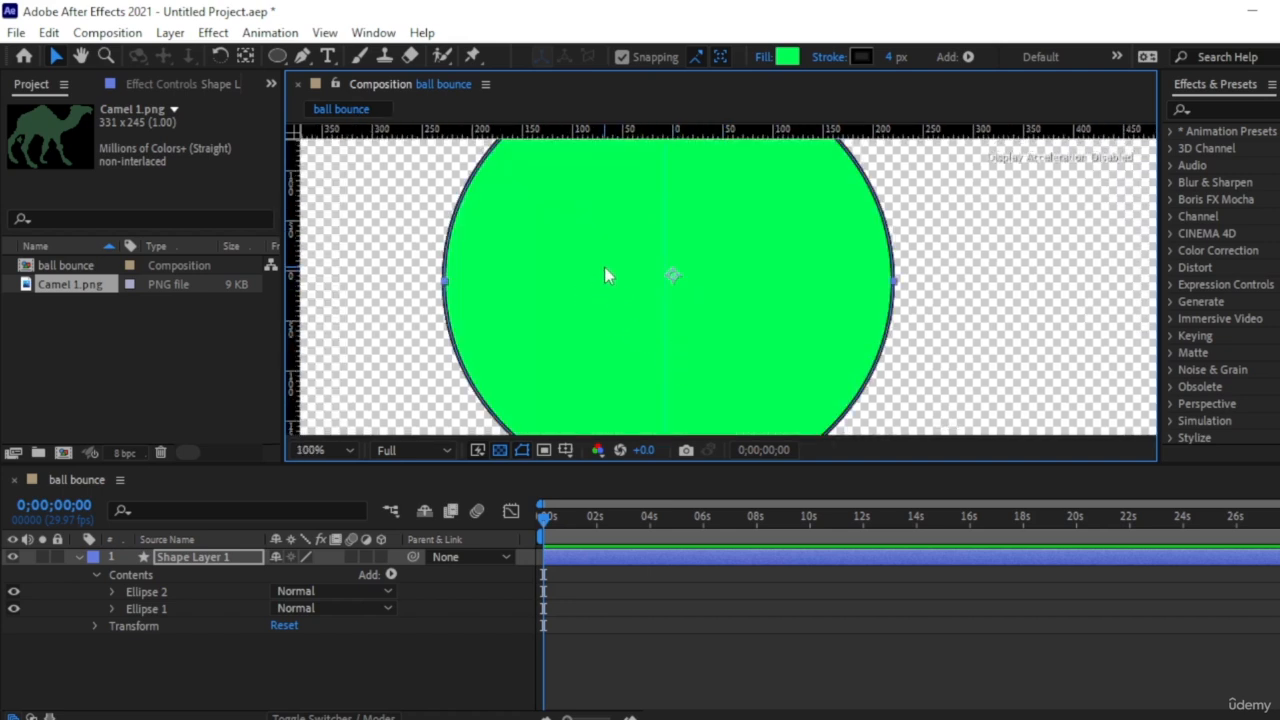
{"action": "key", "text": "h"}
{"action": "left_click_drag", "start_coordinate": [786, 283], "coordinate": [766, 368]}
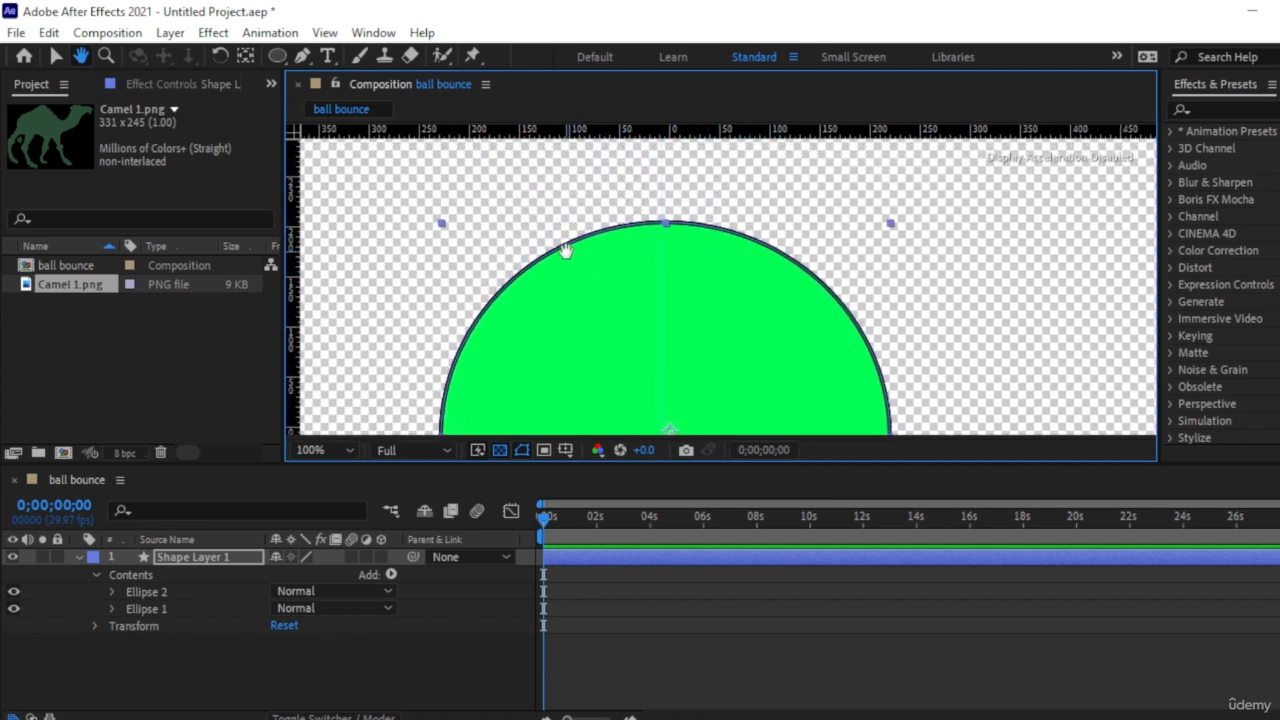
{"action": "scroll", "coordinate": [649, 312], "scroll_direction": "up", "scroll_amount": 1}
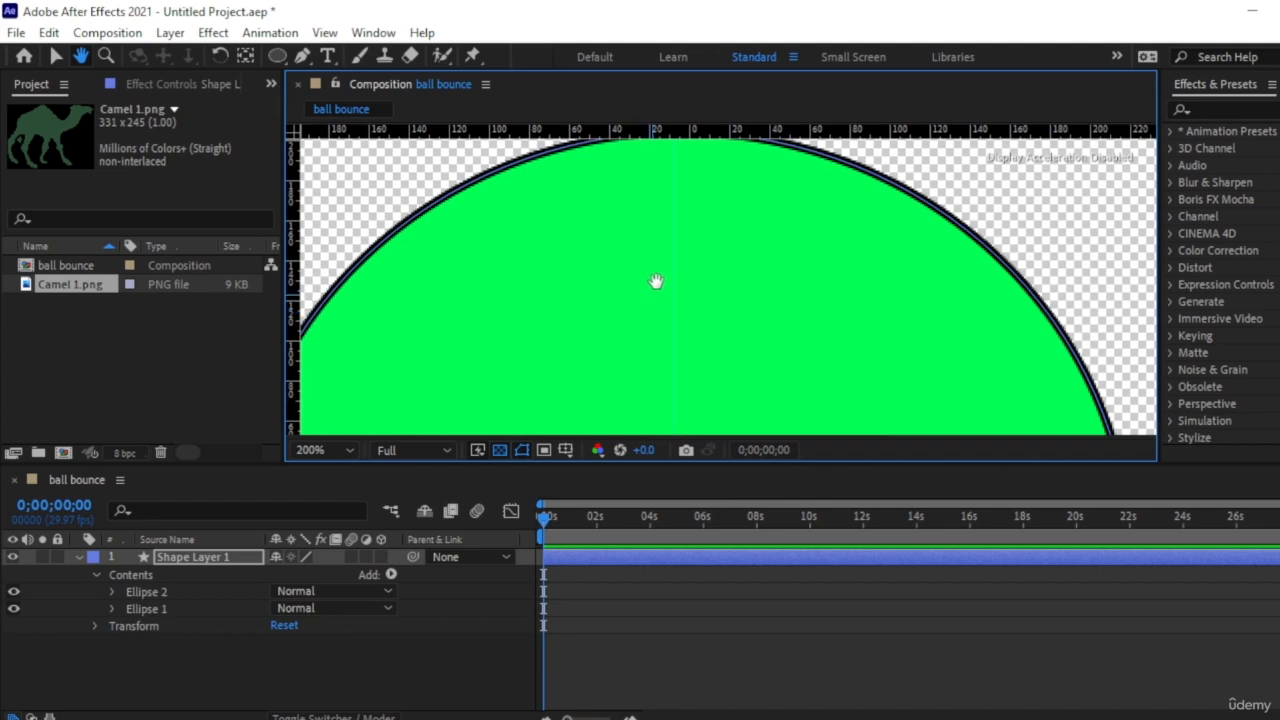
{"action": "left_click_drag", "start_coordinate": [678, 218], "coordinate": [709, 286]}
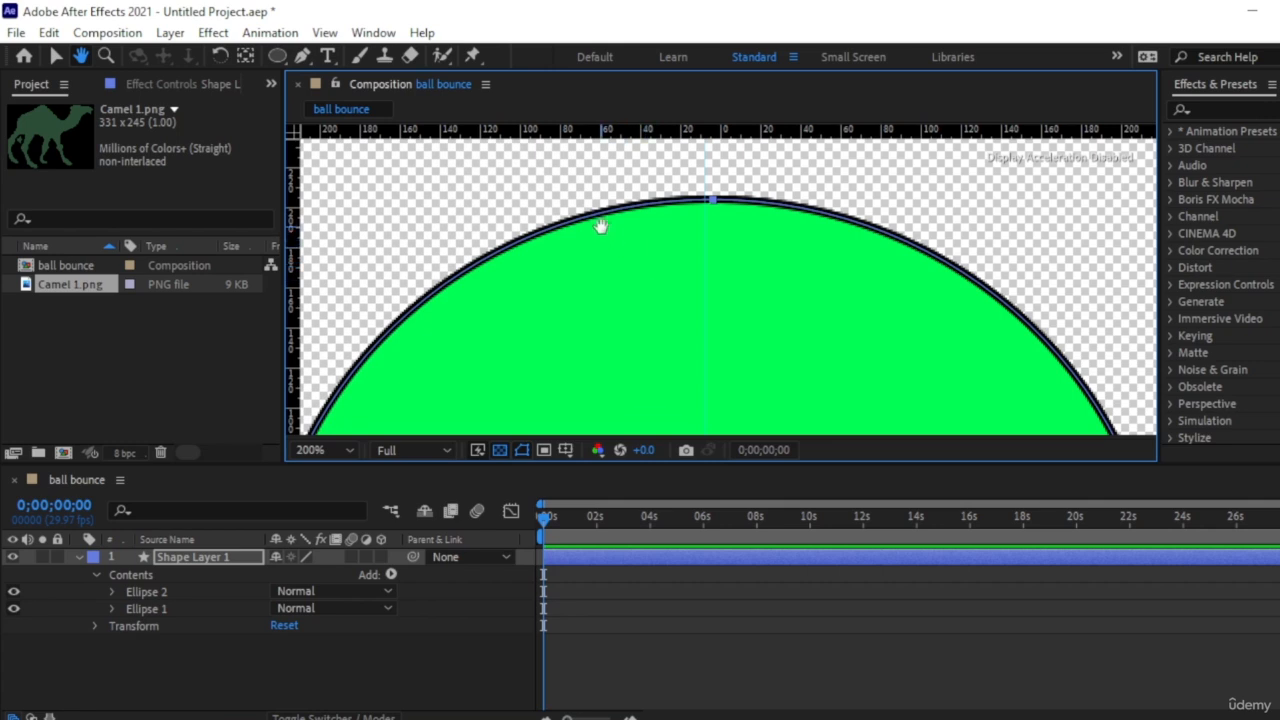
{"action": "key", "text": "g"}
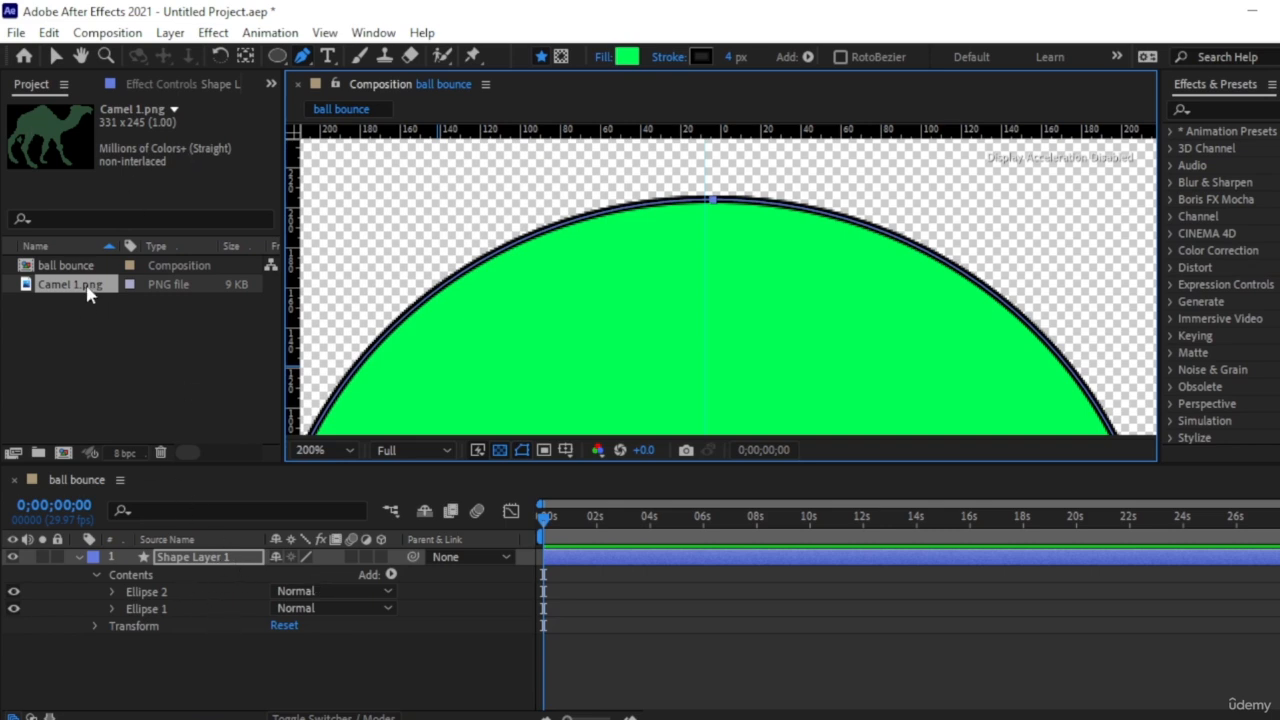
{"action": "left_click_drag", "start_coordinate": [88, 290], "coordinate": [199, 556]}
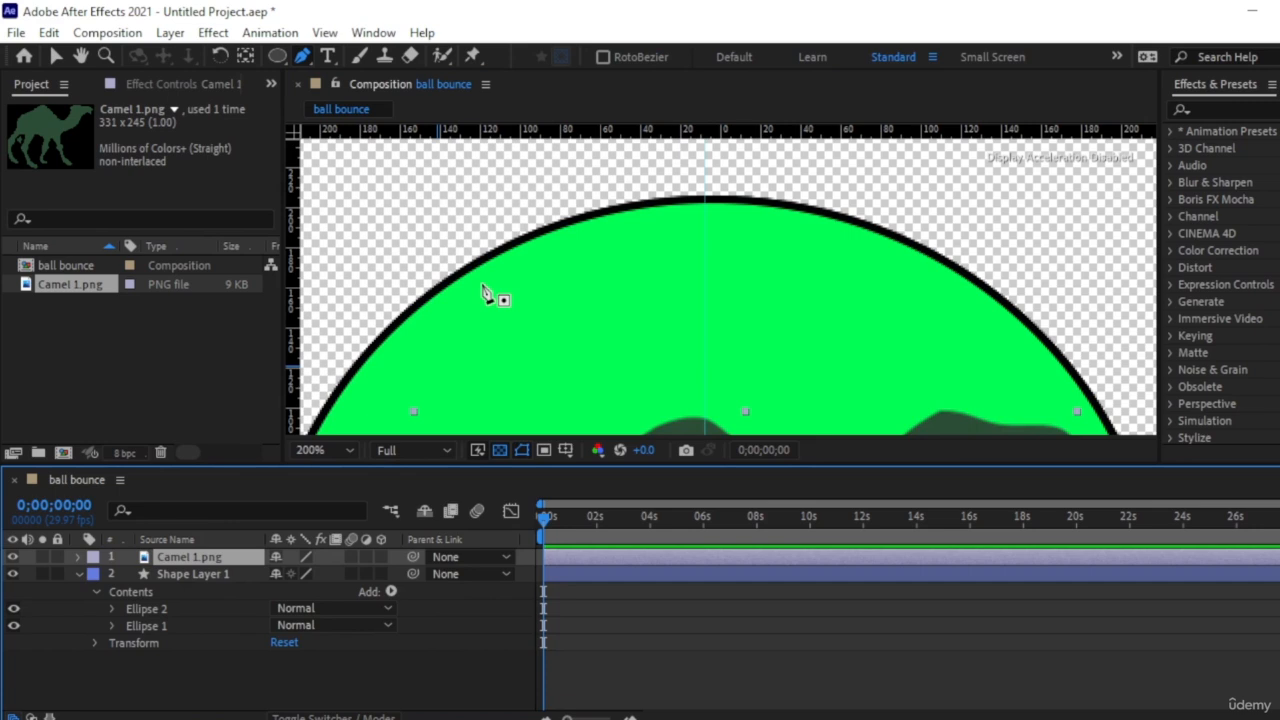
{"action": "scroll", "coordinate": [571, 306], "scroll_direction": "down", "scroll_amount": 6}
{"action": "scroll", "coordinate": [686, 320], "scroll_direction": "up", "scroll_amount": 2}
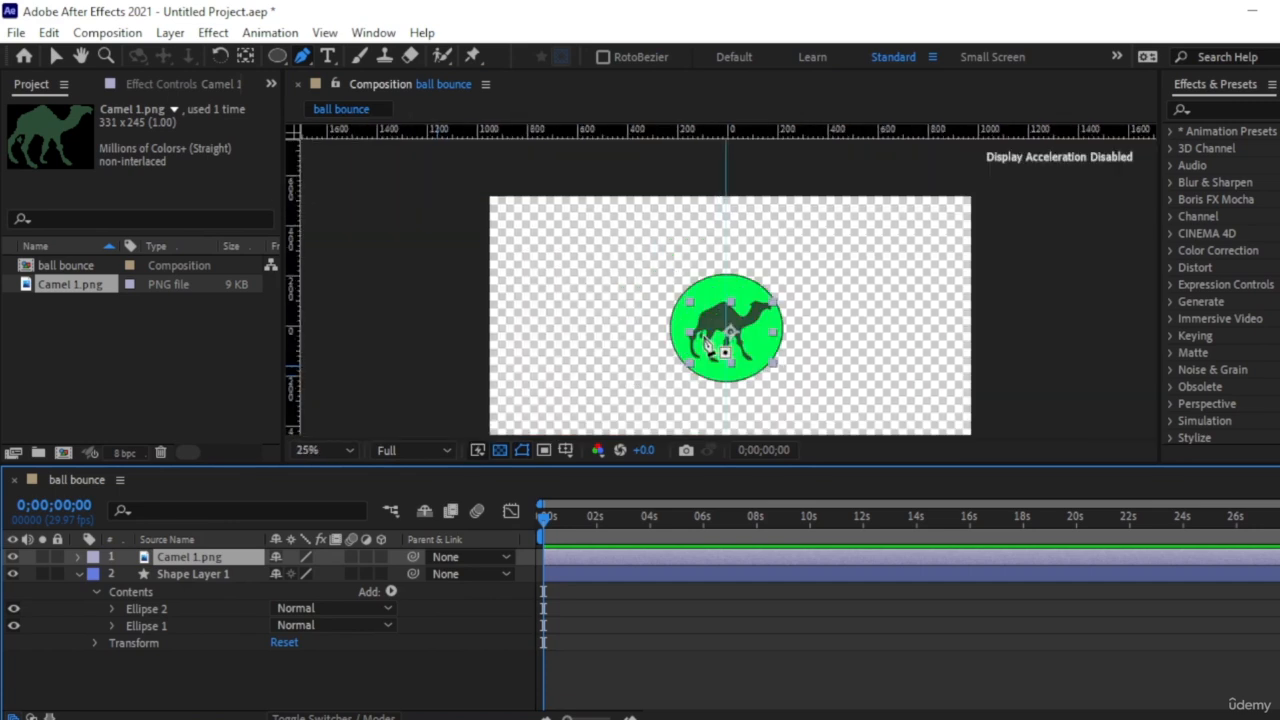
- Draw a closed four-point Pen mask around the camel's head on the Camel 1.png layer
{"action": "left_click", "coordinate": [752, 318]}
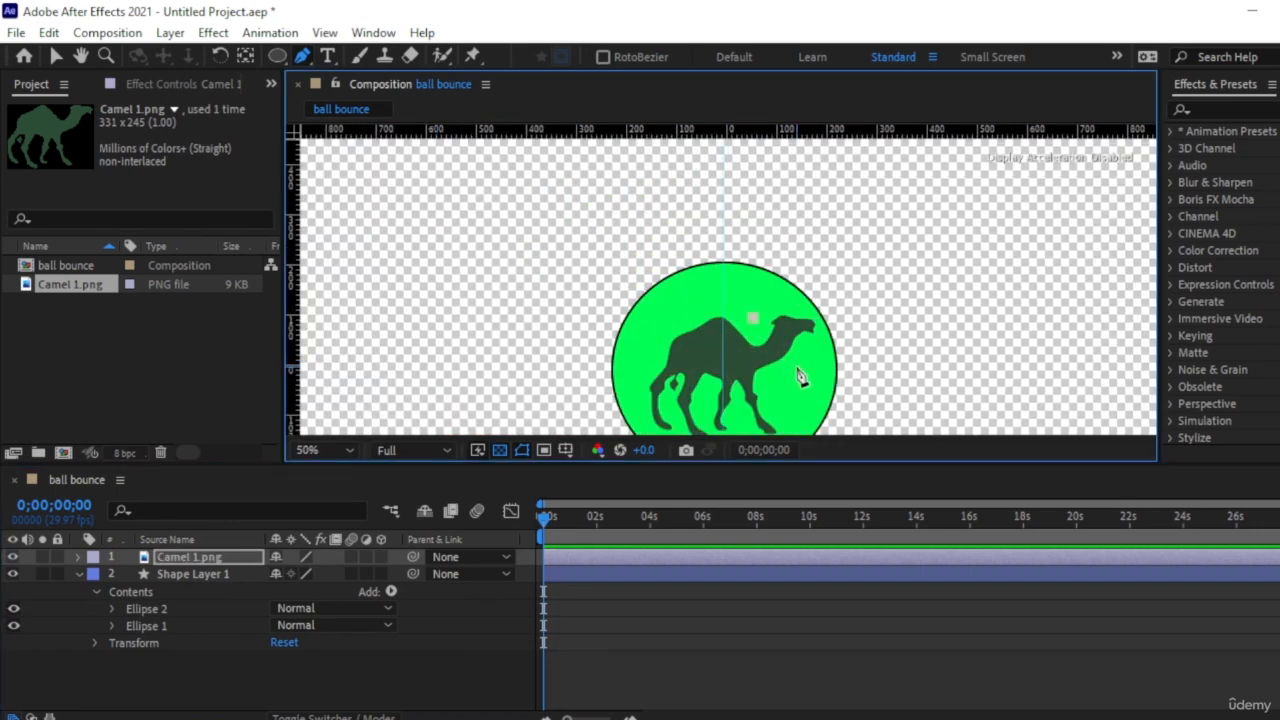
{"action": "left_click", "coordinate": [795, 366]}
{"action": "left_click", "coordinate": [836, 325]}
{"action": "left_click", "coordinate": [816, 285]}
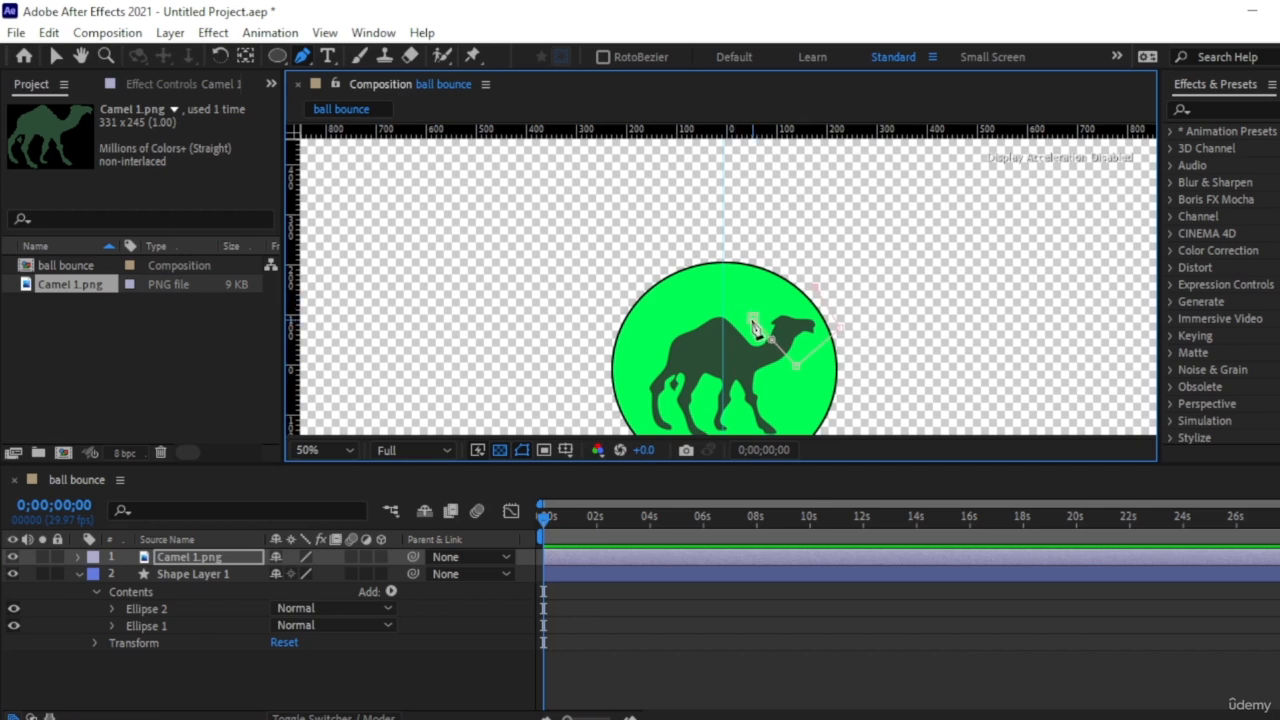
{"action": "left_click", "coordinate": [752, 318]}
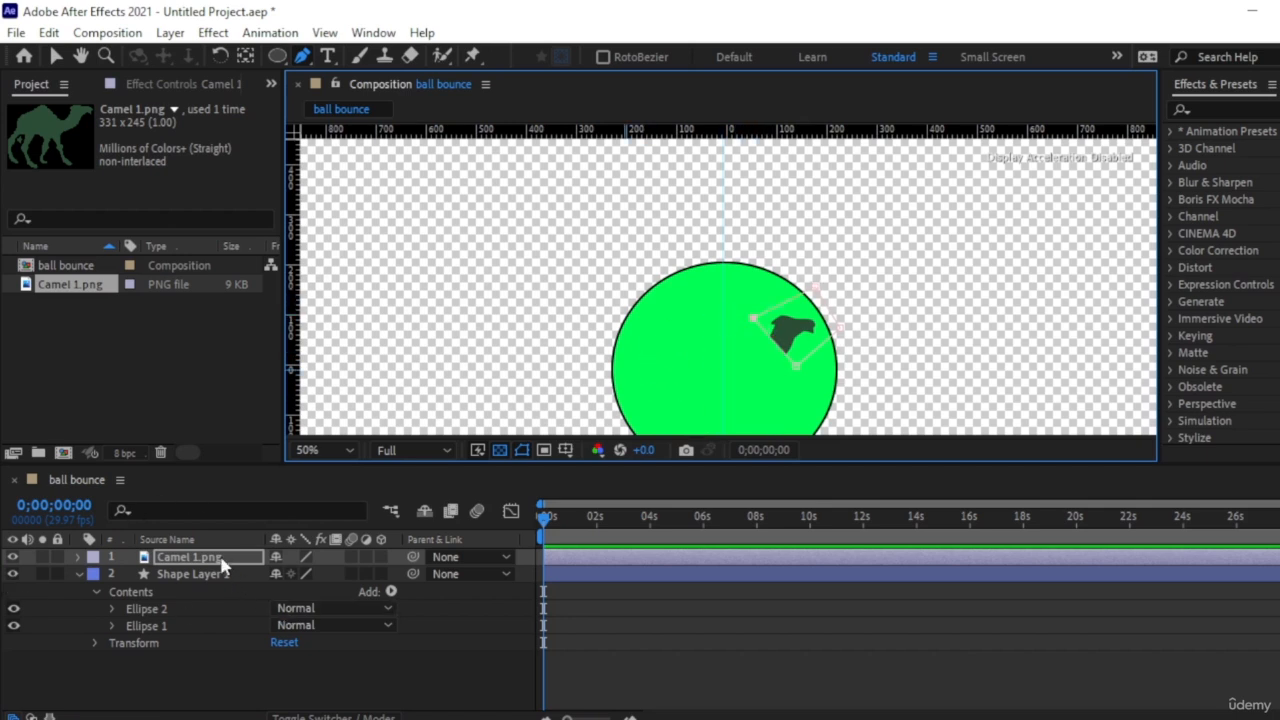
- Undo the camel mask's points and delete the Camel 1.png layer from the composition
{"action": "key", "text": "ctrl+z"}
{"action": "key", "text": "ctrl+z"}
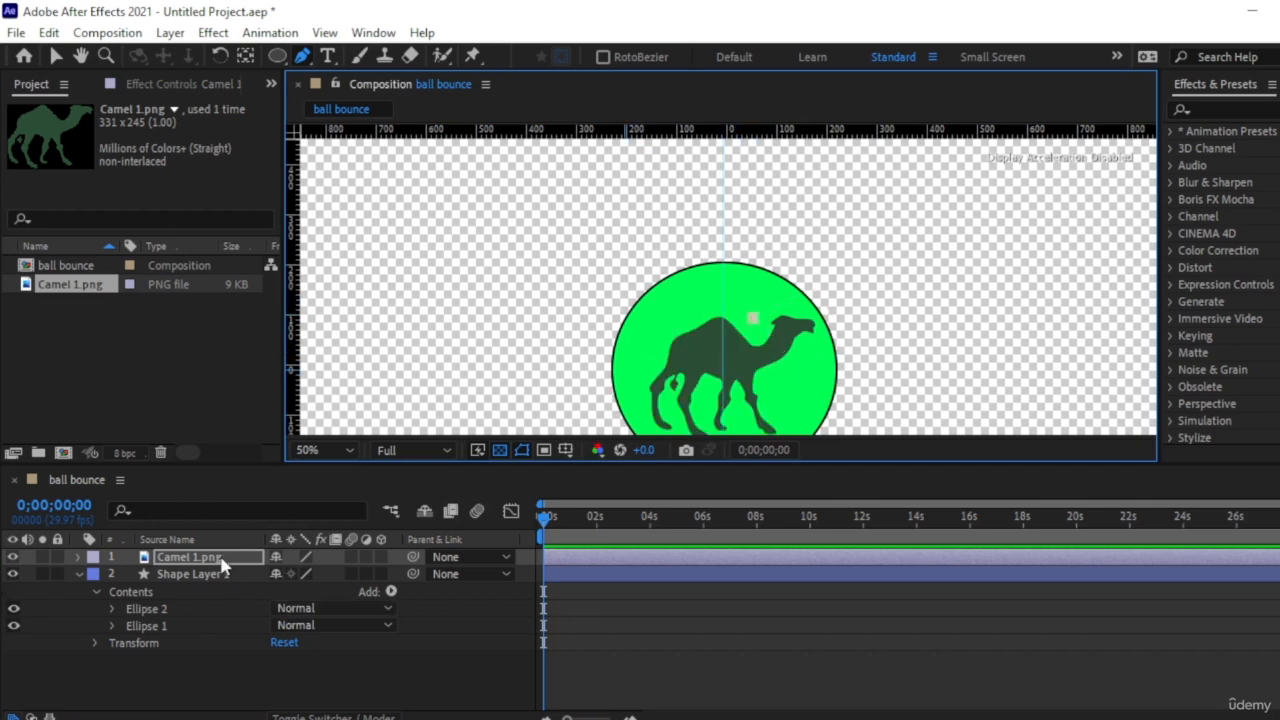
{"action": "key", "text": "Delete"}
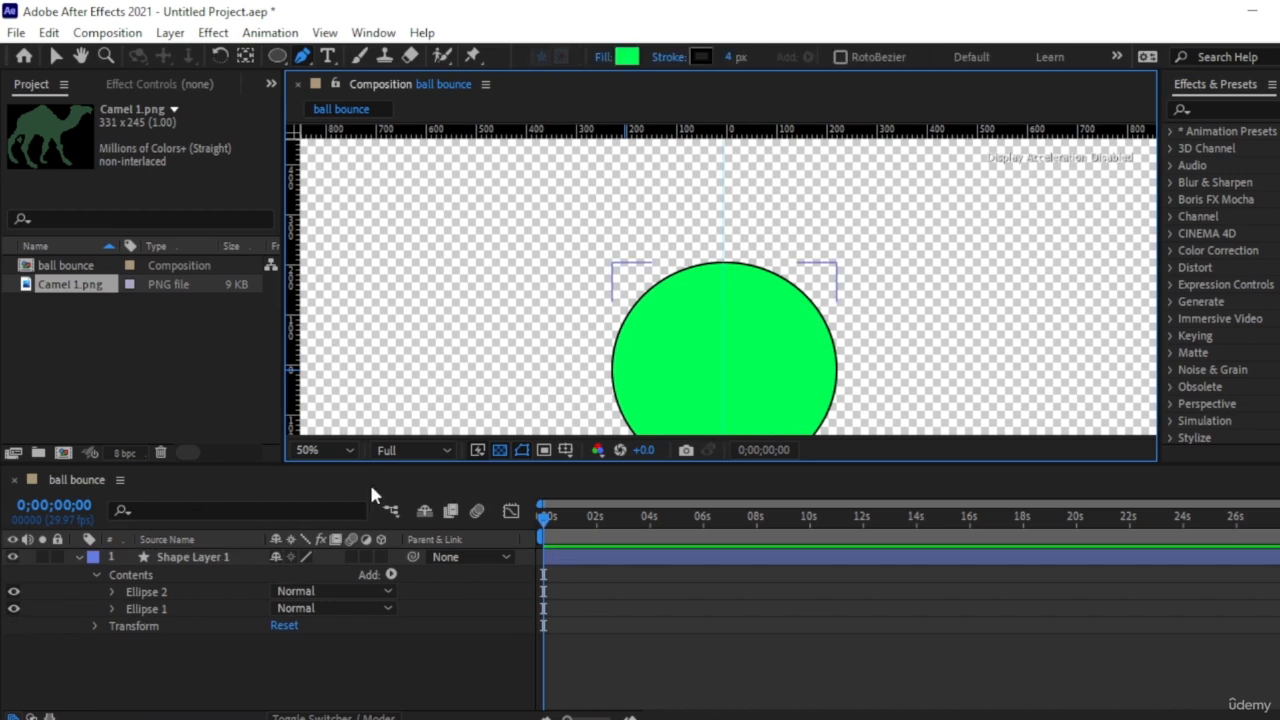
- Reactivate the Pen tool with no layer selected and set the shape fill colour to yellow FFD800
{"action": "scroll", "coordinate": [791, 346], "scroll_direction": "up", "scroll_amount": 2}
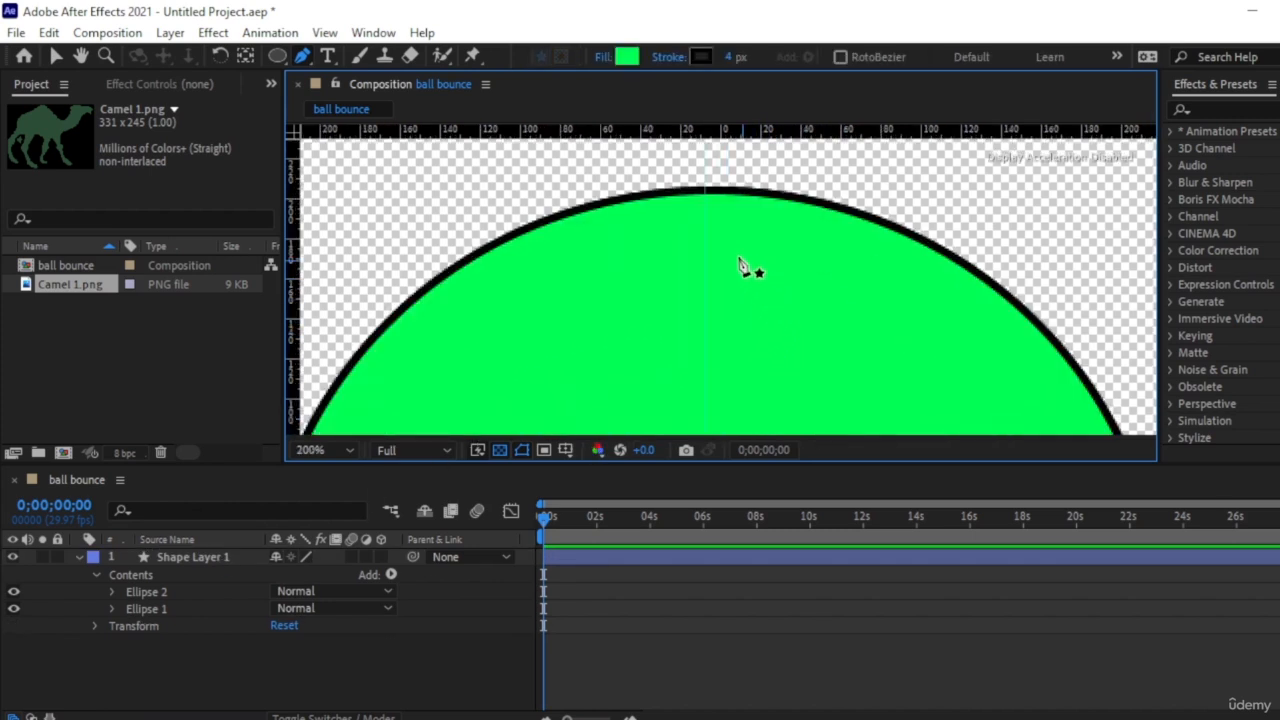
{"action": "key", "text": "h"}
{"action": "scroll", "coordinate": [705, 245], "scroll_direction": "up", "scroll_amount": 1}
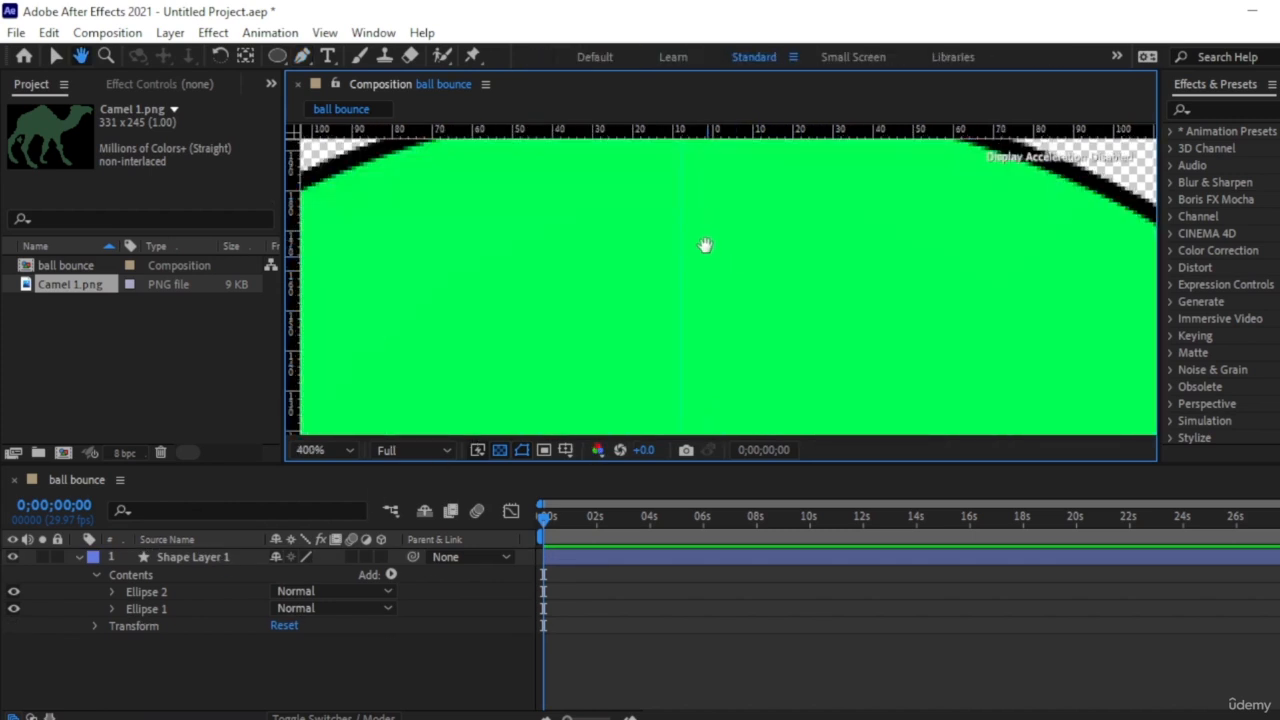
{"action": "left_click_drag", "start_coordinate": [705, 245], "coordinate": [774, 323]}
{"action": "scroll", "coordinate": [743, 330], "scroll_direction": "down", "scroll_amount": 1}
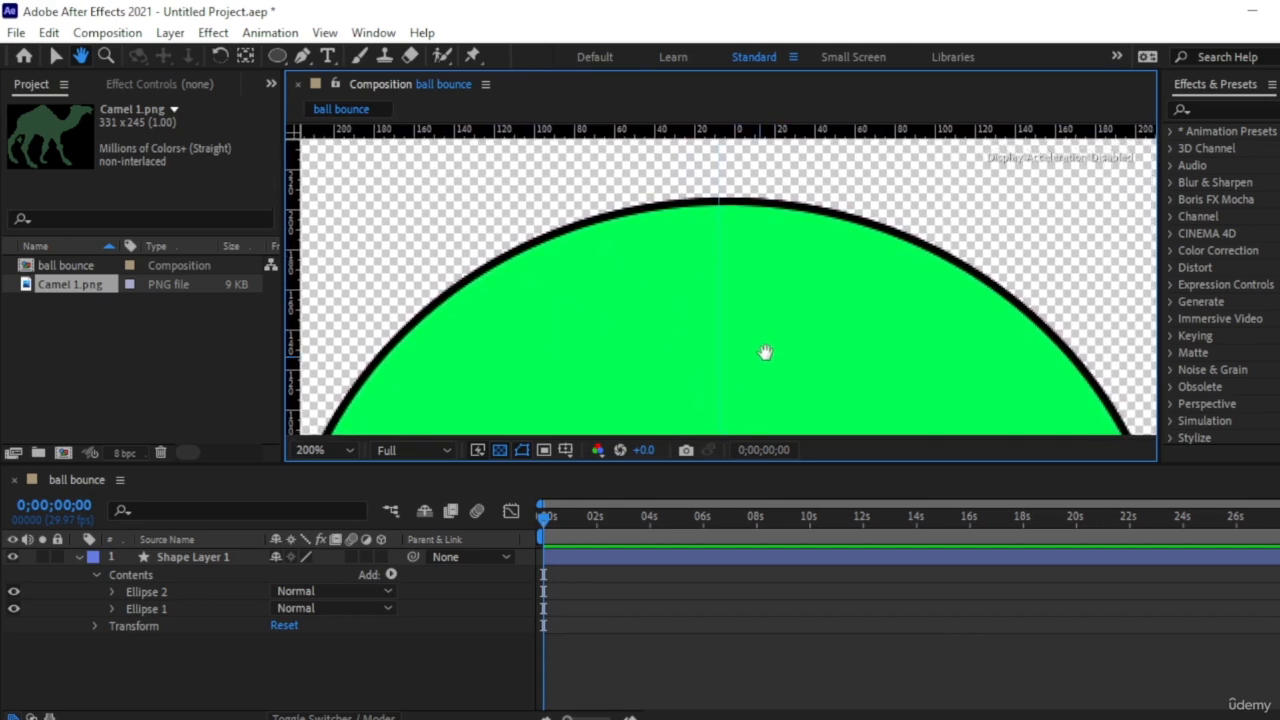
{"action": "key", "text": "g"}
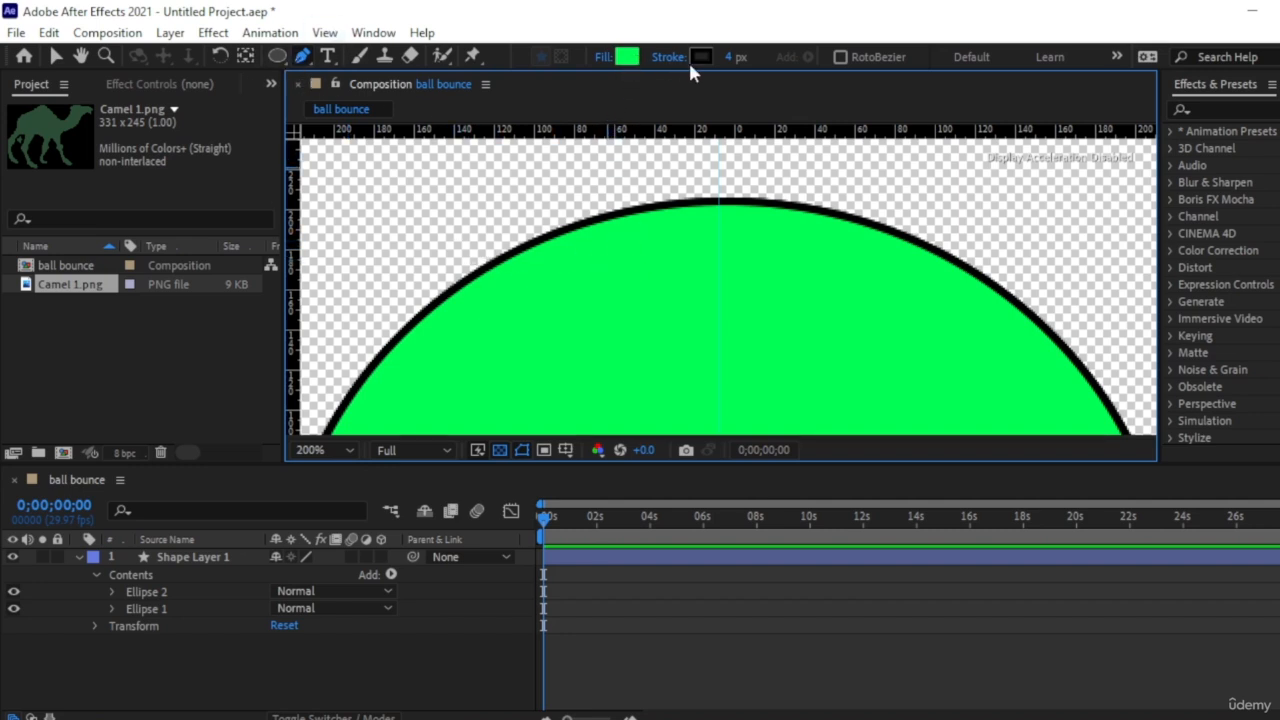
{"action": "left_click", "coordinate": [628, 58]}
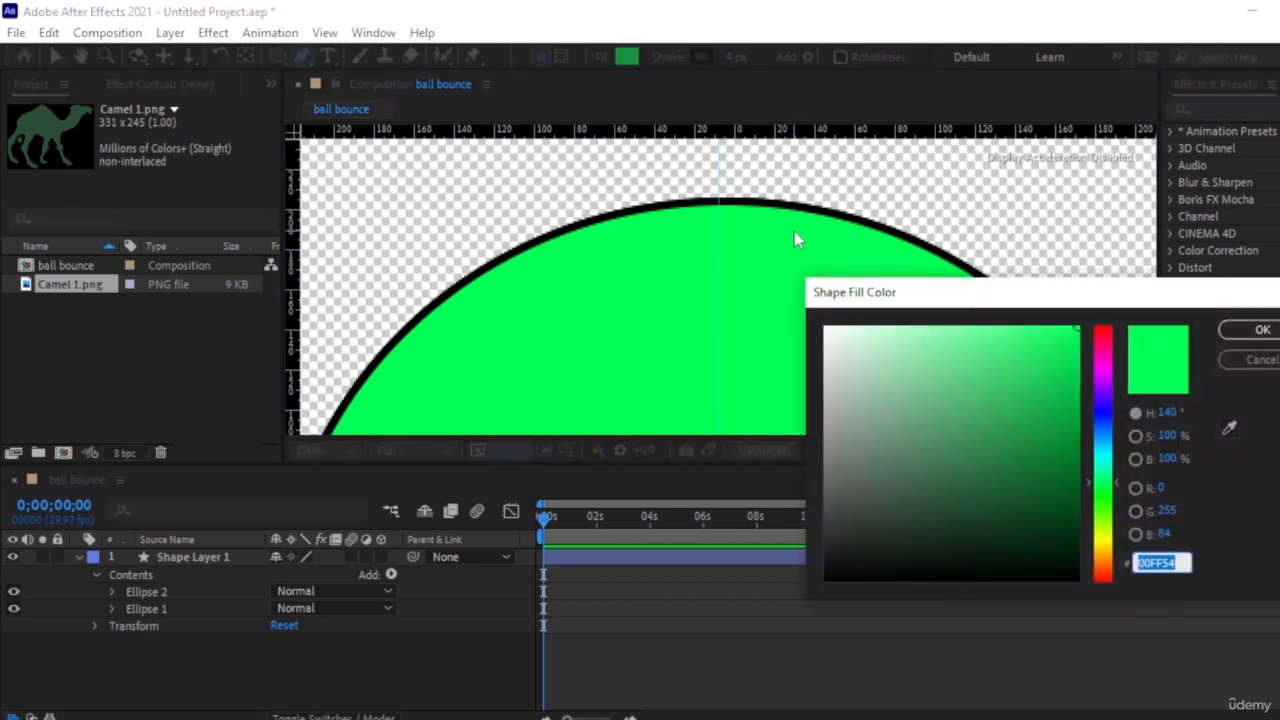
{"action": "left_click_drag", "start_coordinate": [1105, 518], "coordinate": [1110, 545]}
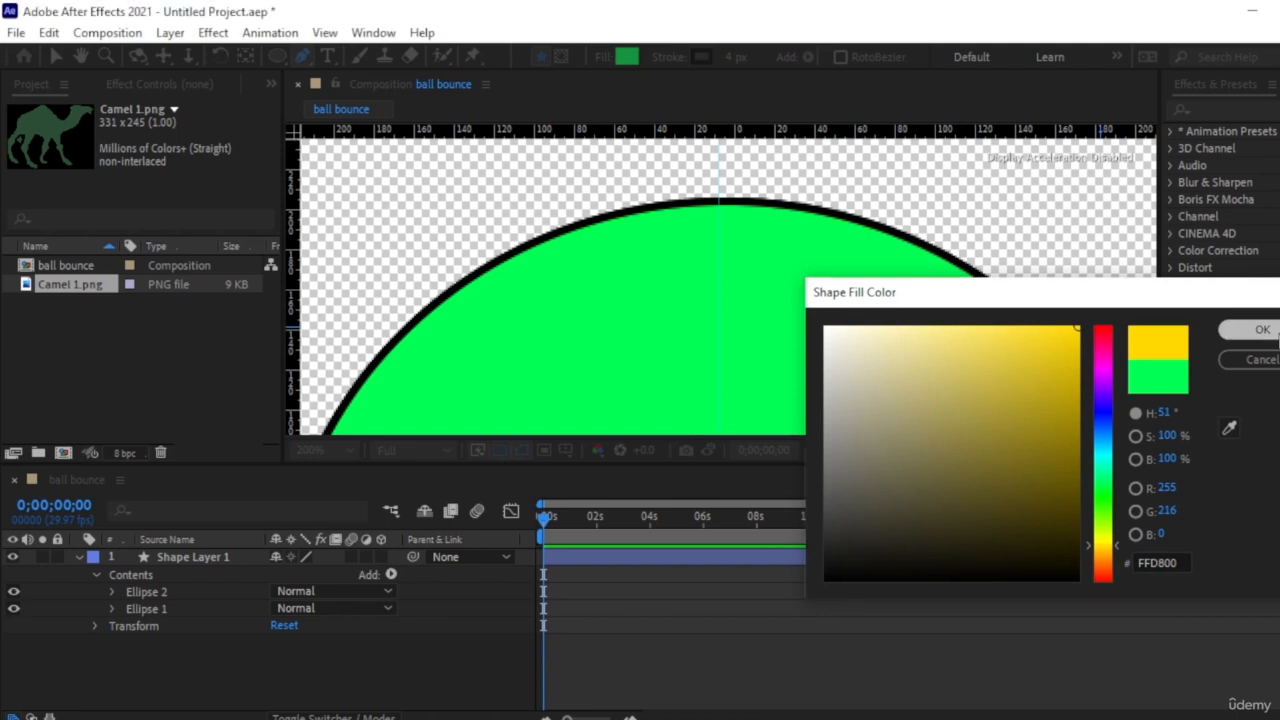
{"action": "left_click", "coordinate": [1262, 329]}
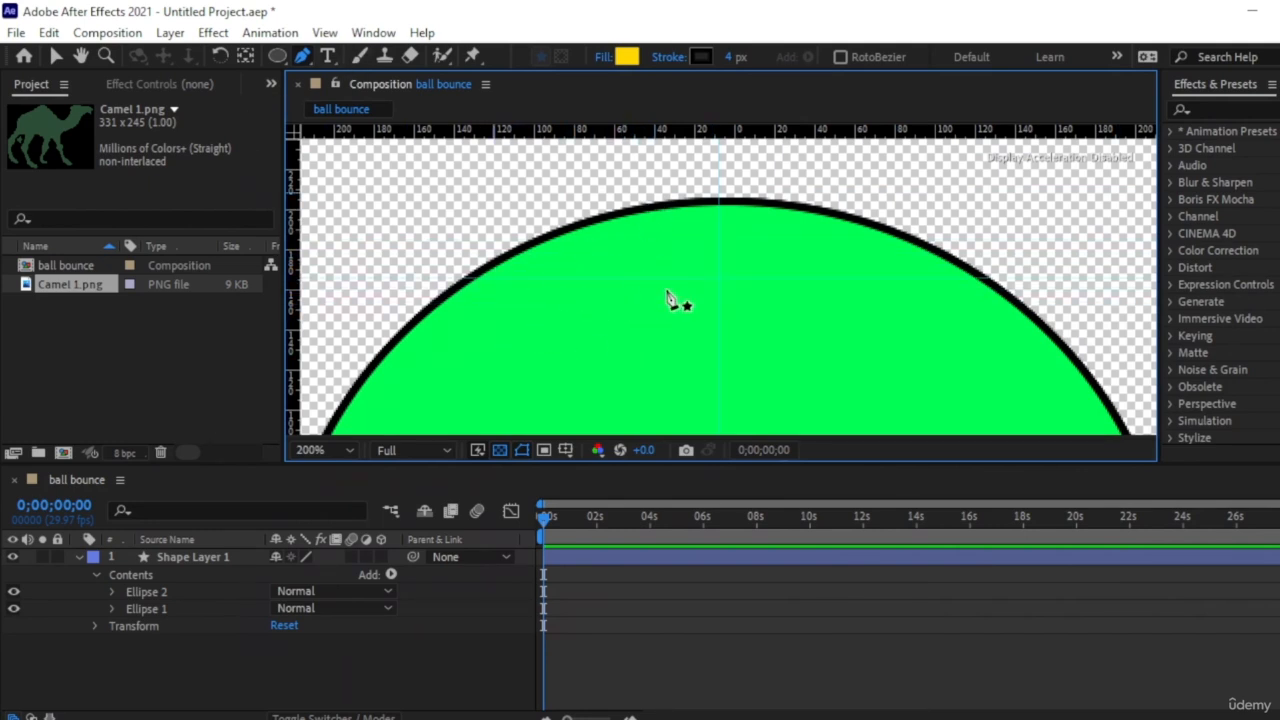
- Raise the horizontal guide slightly and draw a downward-bowed Pen curve between its two crossings with the ball's outline
{"action": "left_click_drag", "start_coordinate": [755, 276], "coordinate": [757, 262]}
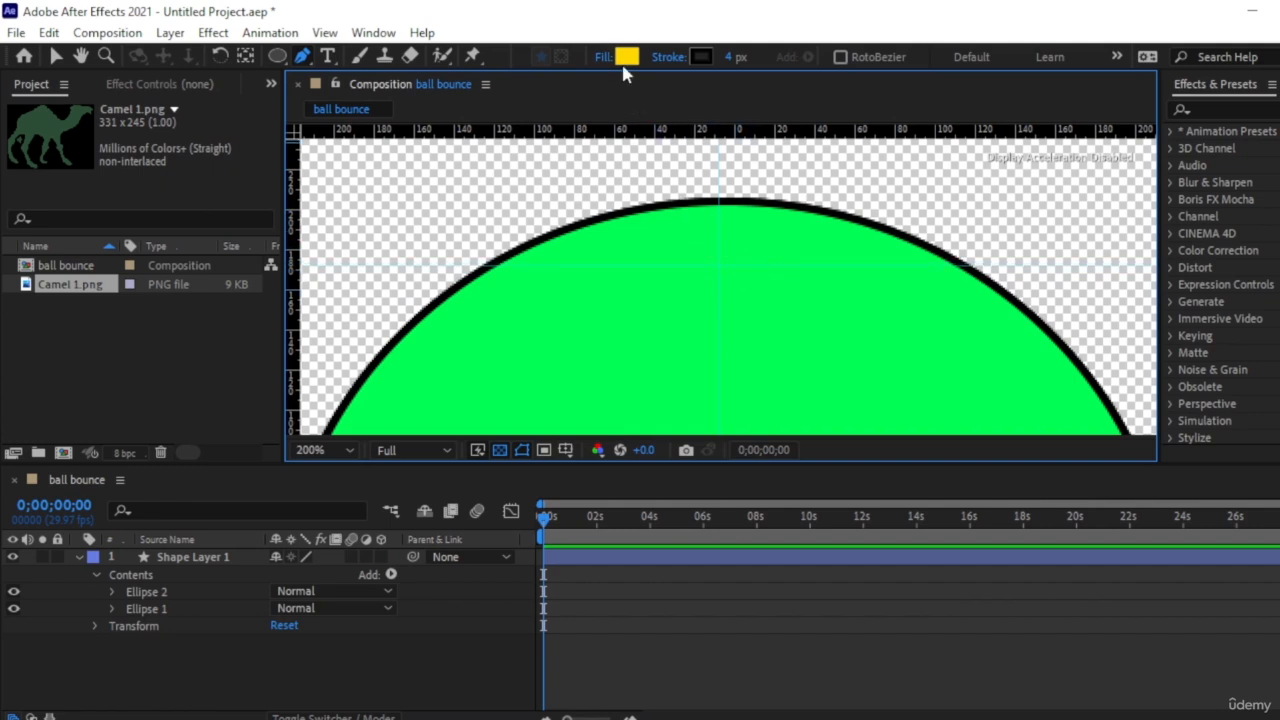
{"action": "left_click", "coordinate": [482, 271]}
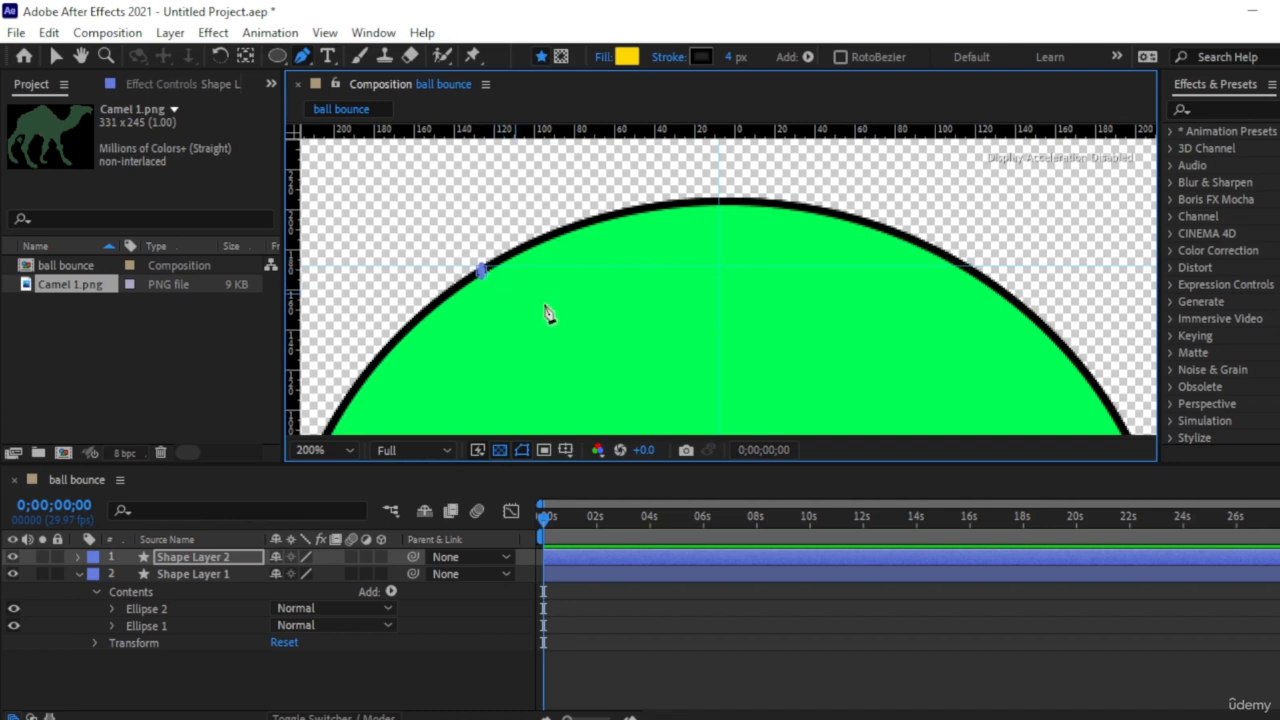
{"action": "left_click_drag", "start_coordinate": [546, 304], "coordinate": [609, 316]}
{"action": "key", "text": "ctrl+z"}
{"action": "left_click_drag", "start_coordinate": [970, 267], "coordinate": [1141, 184]}
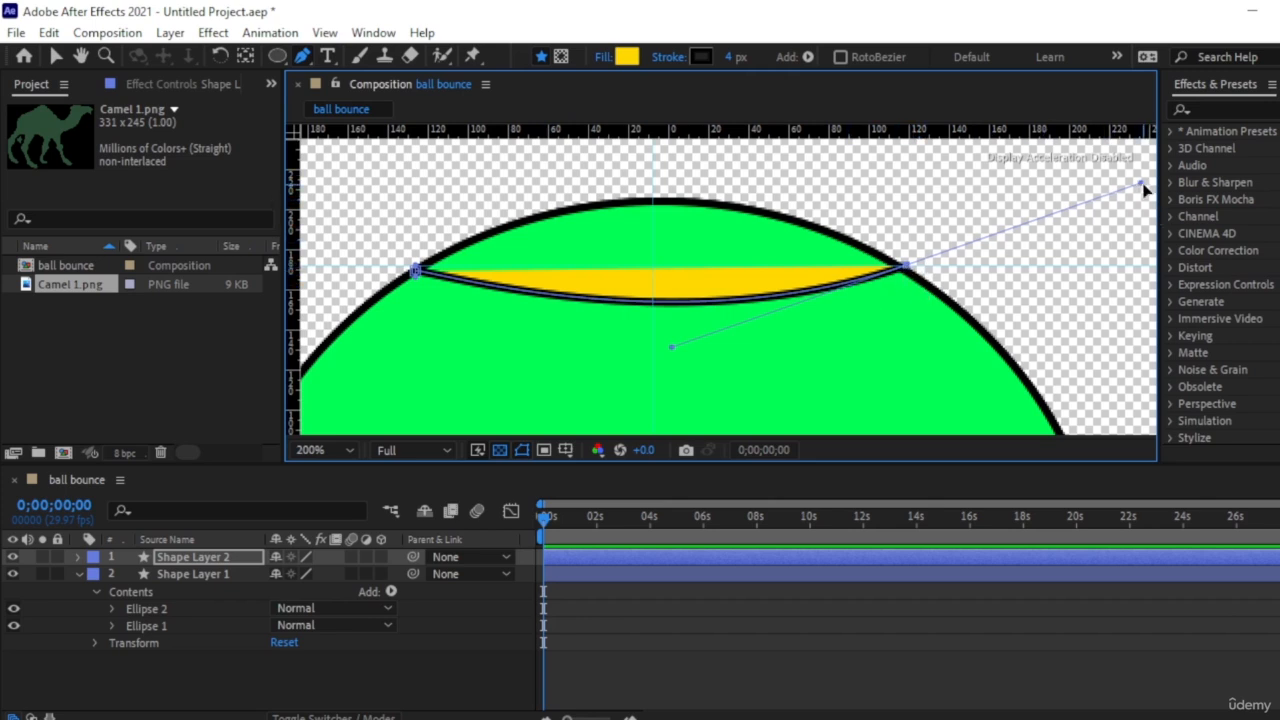
{"action": "left_click_drag", "start_coordinate": [1145, 187], "coordinate": [1060, 218]}
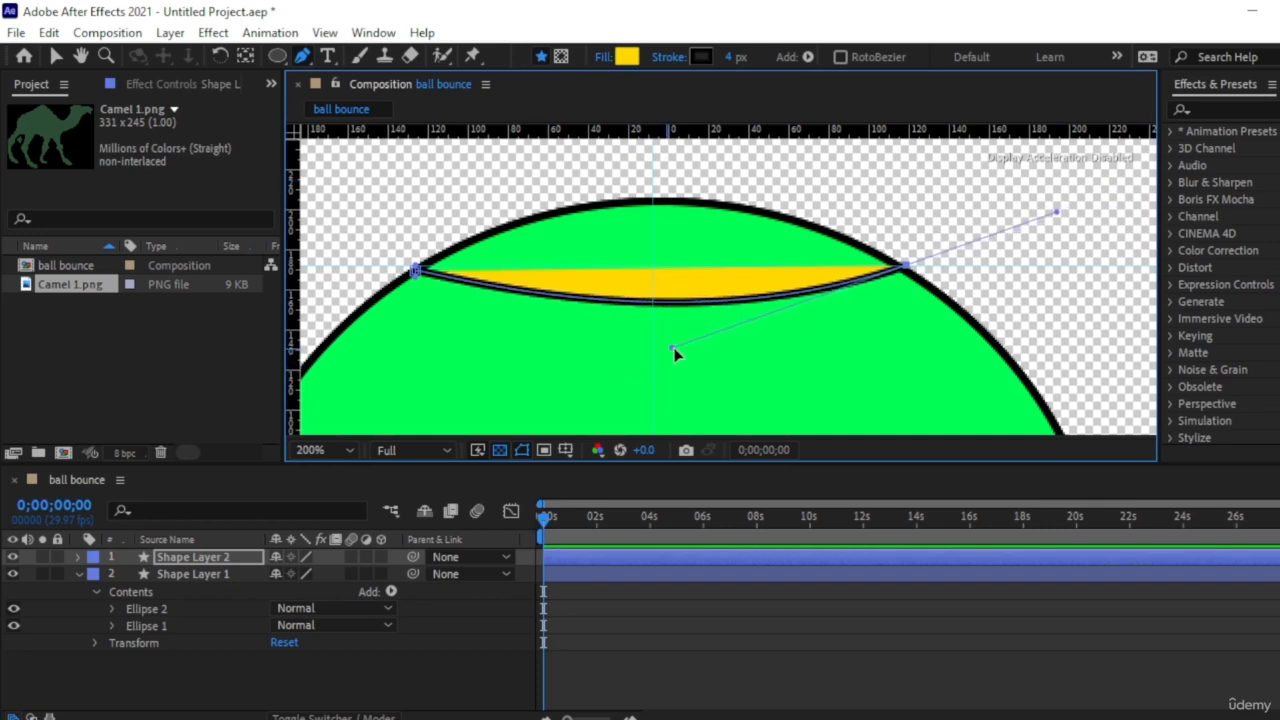
{"action": "left_click_drag", "start_coordinate": [674, 350], "coordinate": [635, 364]}
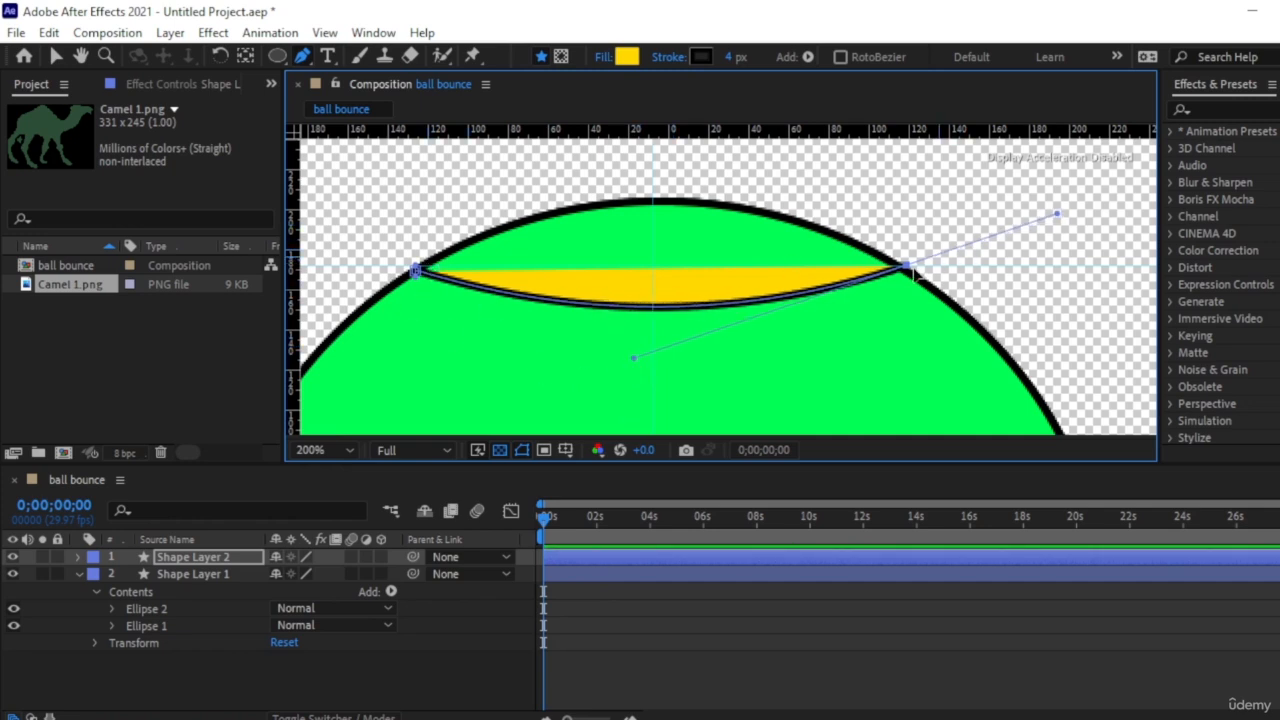
- Close the yellow path at its left point and extend that point's handle to bow the upper edge along the ball's outline
{"action": "left_click", "coordinate": [416, 270]}
{"action": "key", "text": "ctrl+z"}
{"action": "left_click", "coordinate": [417, 270]}
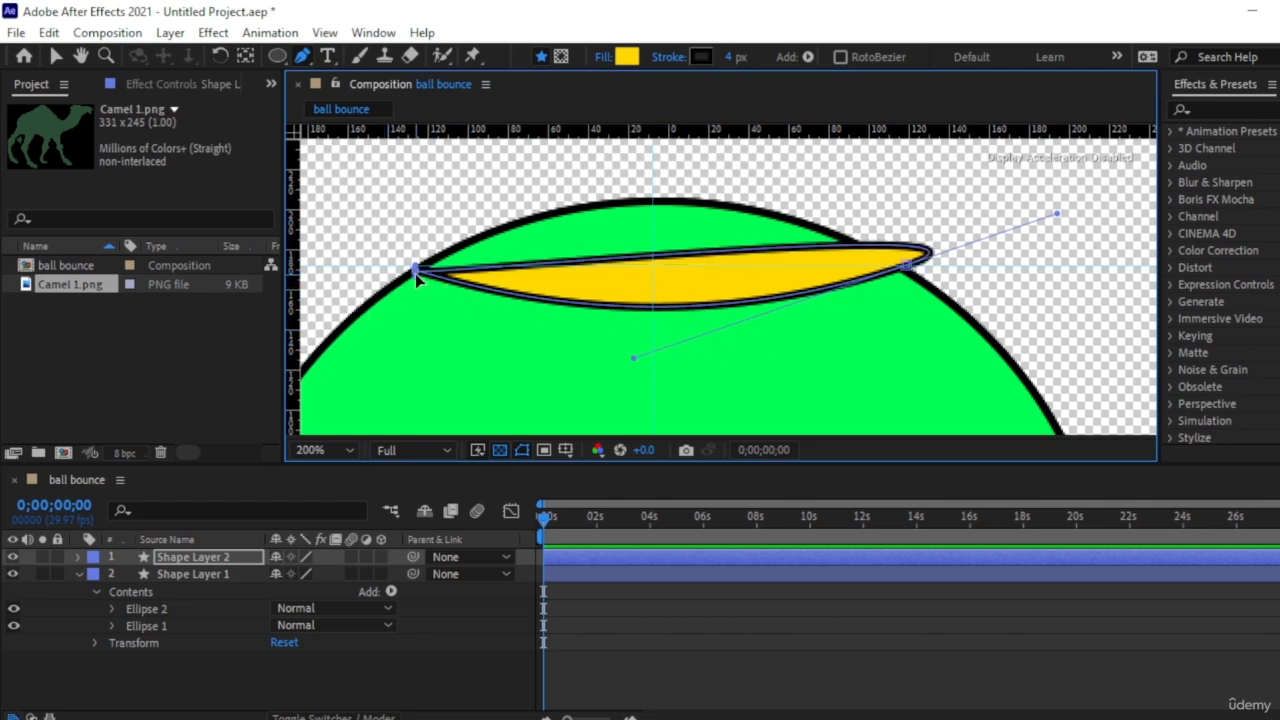
{"action": "mouse_move", "coordinate": [415, 271]}
{"action": "left_mouse_down"}
{"action": "mouse_move", "coordinate": [409, 294]}
{"action": "mouse_move", "coordinate": [415, 280]}
{"action": "left_mouse_up"}
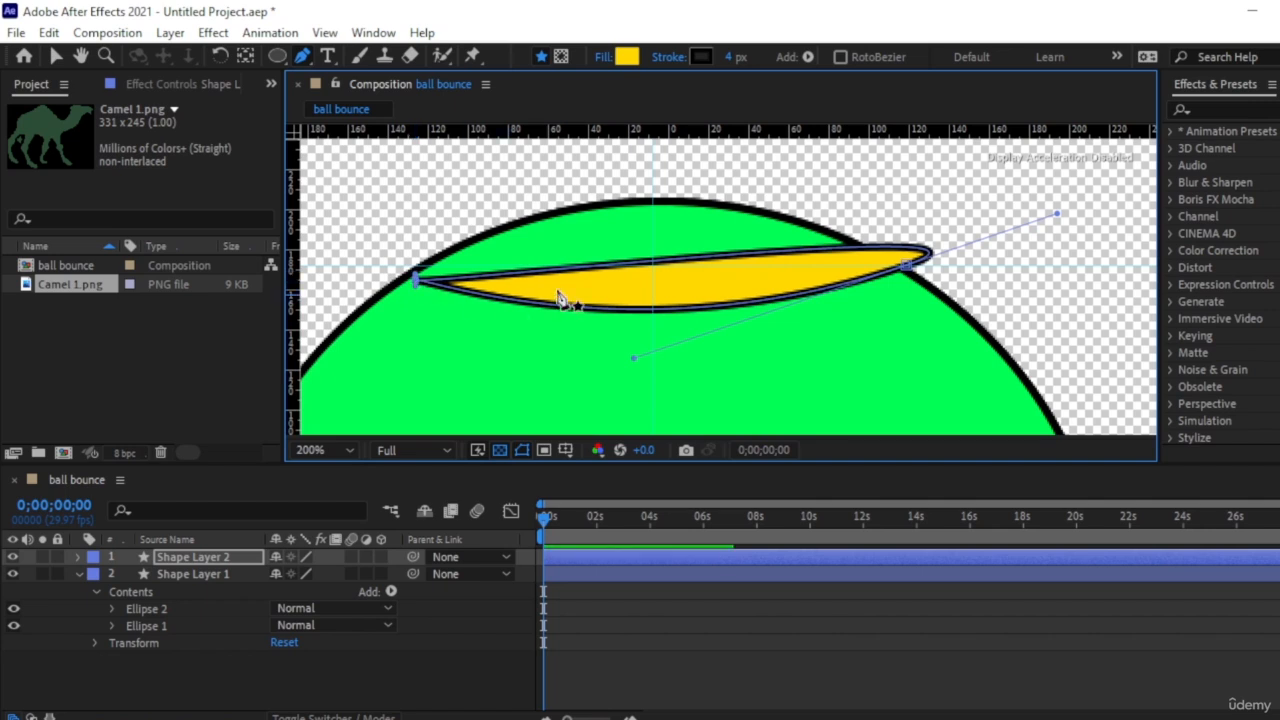
{"action": "key", "text": "ctrl+z"}
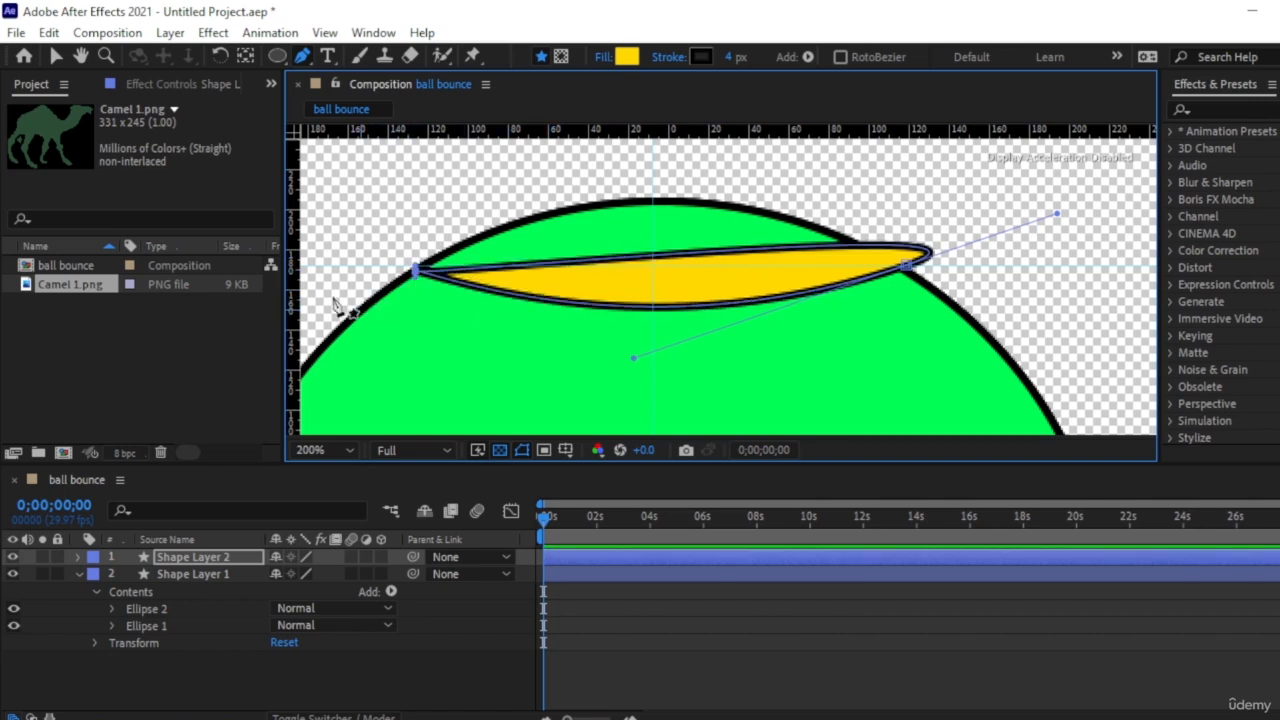
{"action": "scroll", "coordinate": [404, 295], "scroll_direction": "up", "scroll_amount": 3}
{"action": "scroll", "coordinate": [455, 210], "scroll_direction": "down", "scroll_amount": 3}
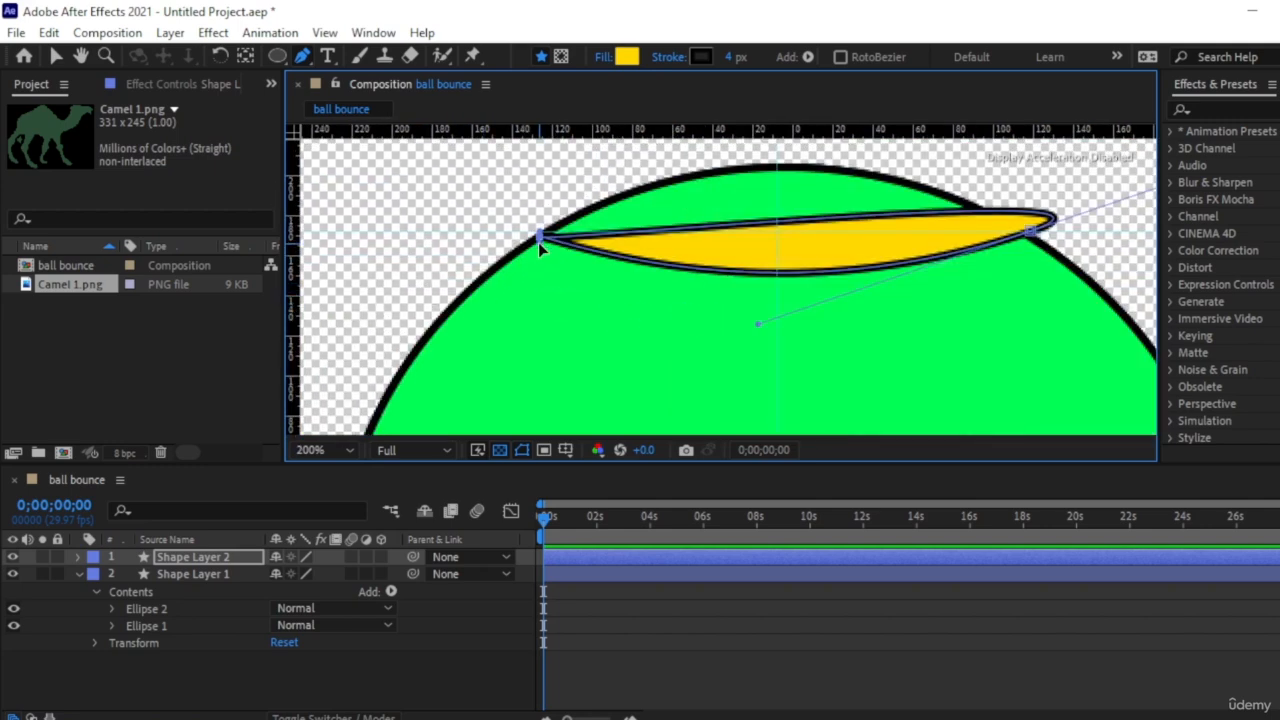
{"action": "left_click_drag", "start_coordinate": [538, 242], "coordinate": [740, 162]}
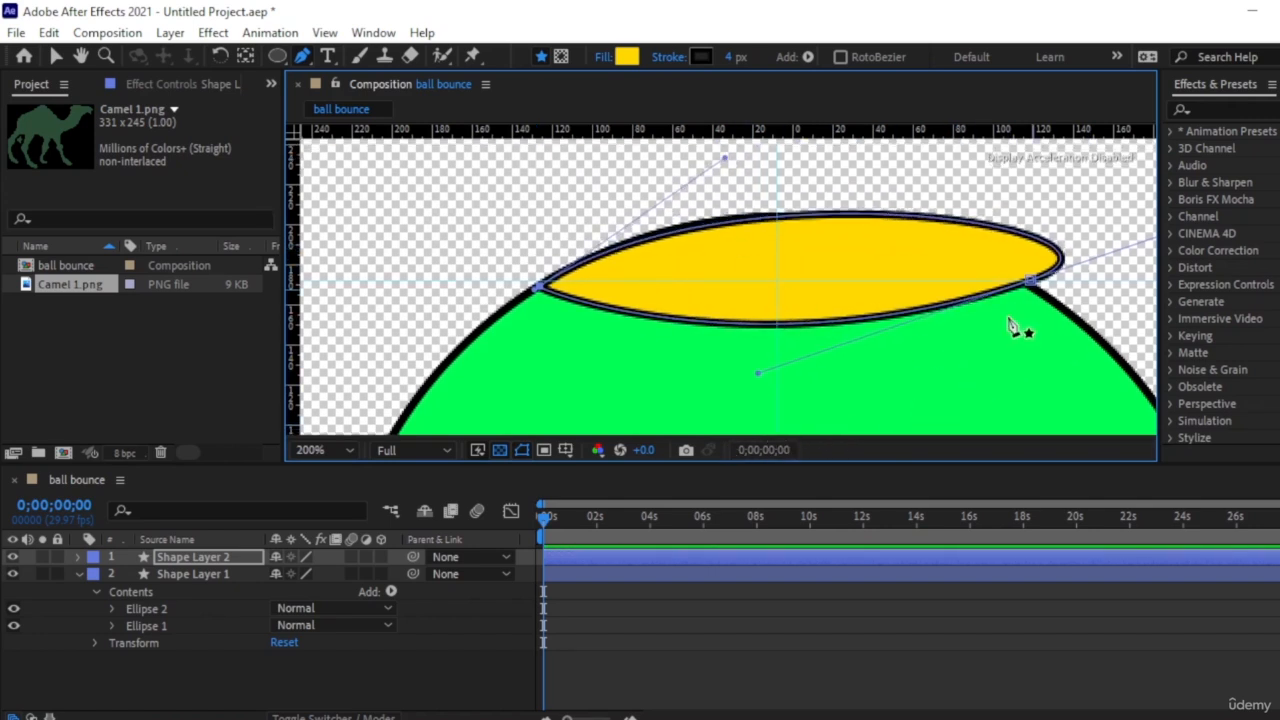
- Adjust the right point's curve handles so the yellow shape no longer overshoots the ball's outline
{"action": "key", "text": "h"}
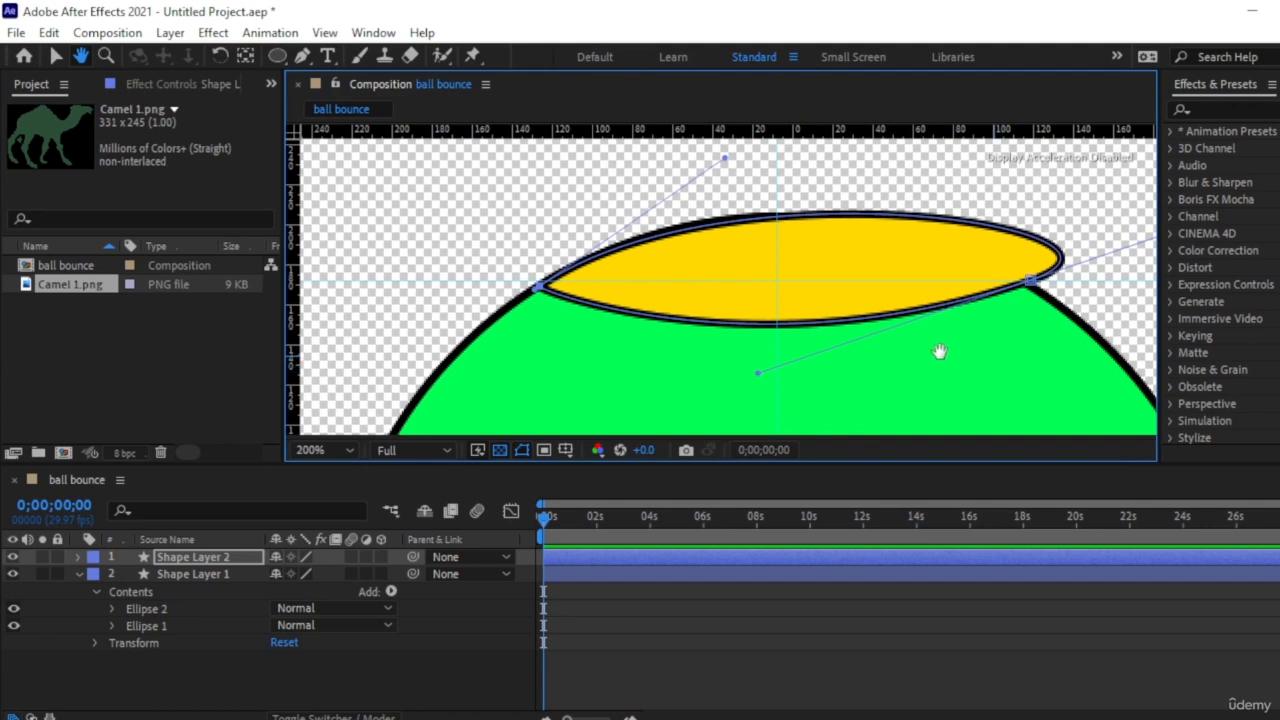
{"action": "left_click_drag", "start_coordinate": [946, 346], "coordinate": [809, 344]}
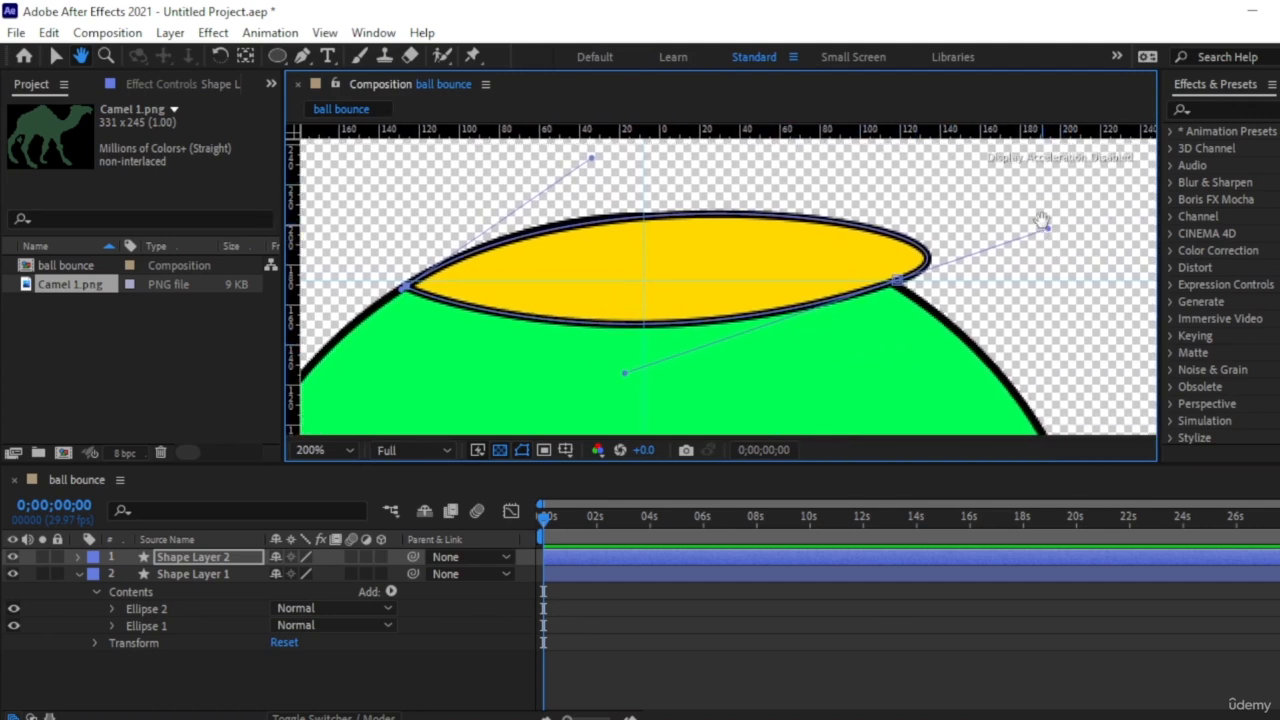
{"action": "key", "text": "v"}
{"action": "left_click_drag", "start_coordinate": [1047, 230], "coordinate": [933, 263]}
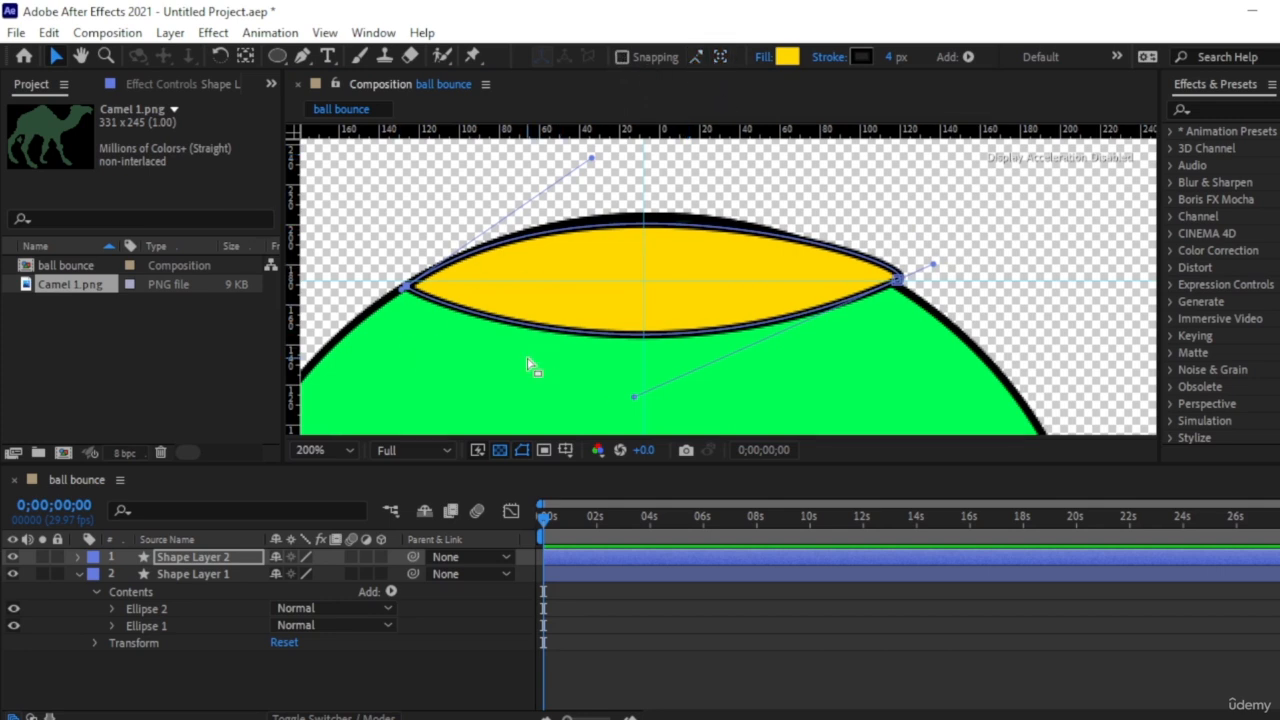
{"action": "left_click_drag", "start_coordinate": [632, 398], "coordinate": [690, 340]}
{"action": "left_click_drag", "start_coordinate": [937, 270], "coordinate": [907, 267]}
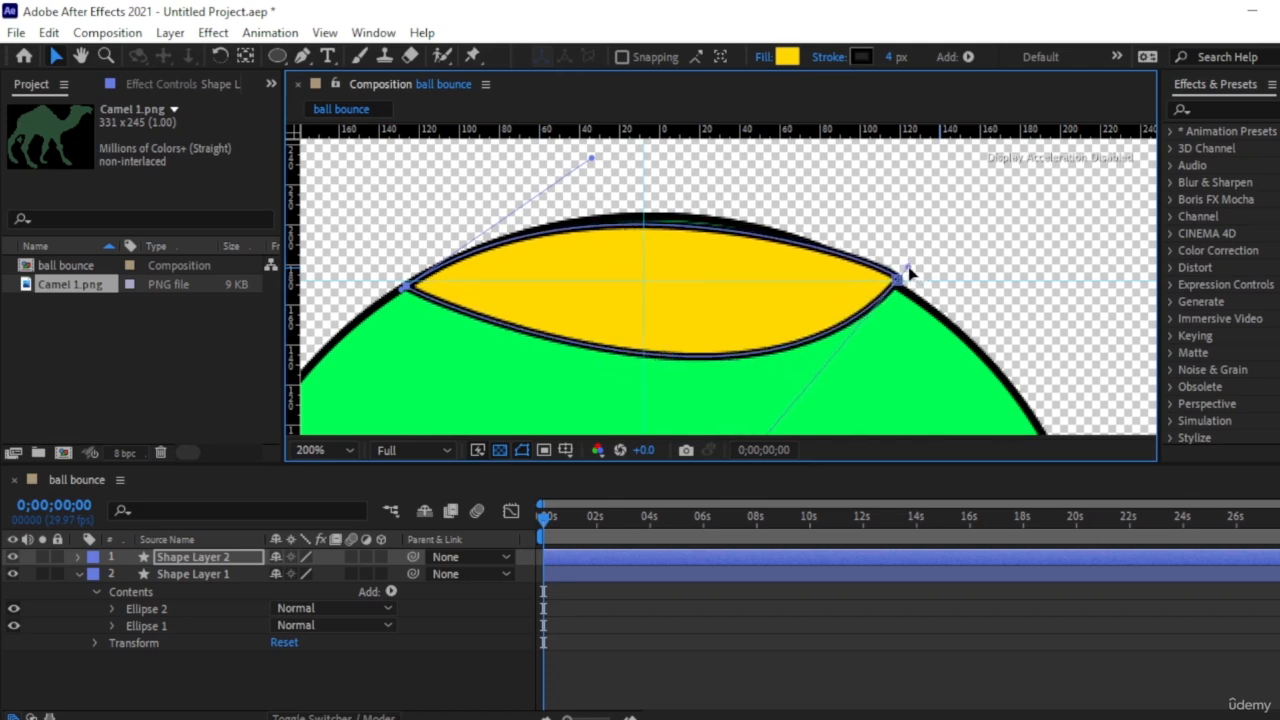
- Nudge the yellow shape upward, fit its right point to the ball's outline and flatten its lower curve
{"action": "left_click", "coordinate": [739, 231]}
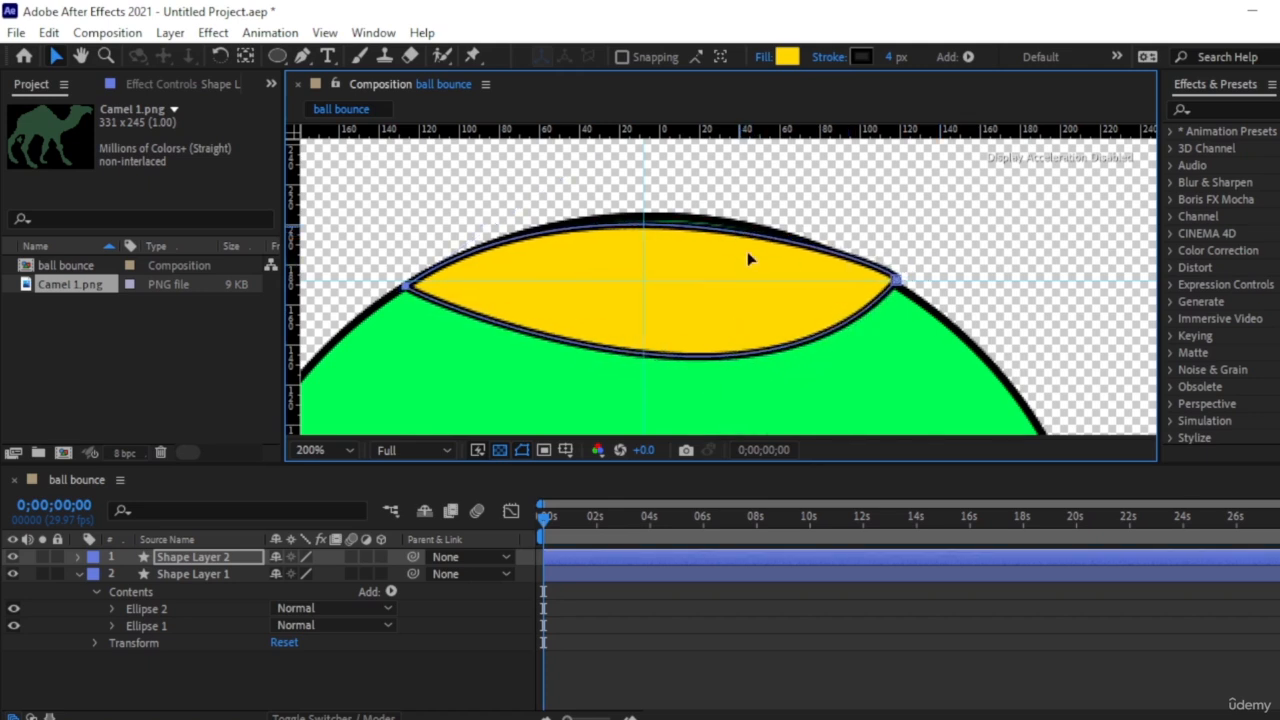
{"action": "left_click_drag", "start_coordinate": [704, 243], "coordinate": [711, 249]}
{"action": "left_click", "coordinate": [303, 57]}
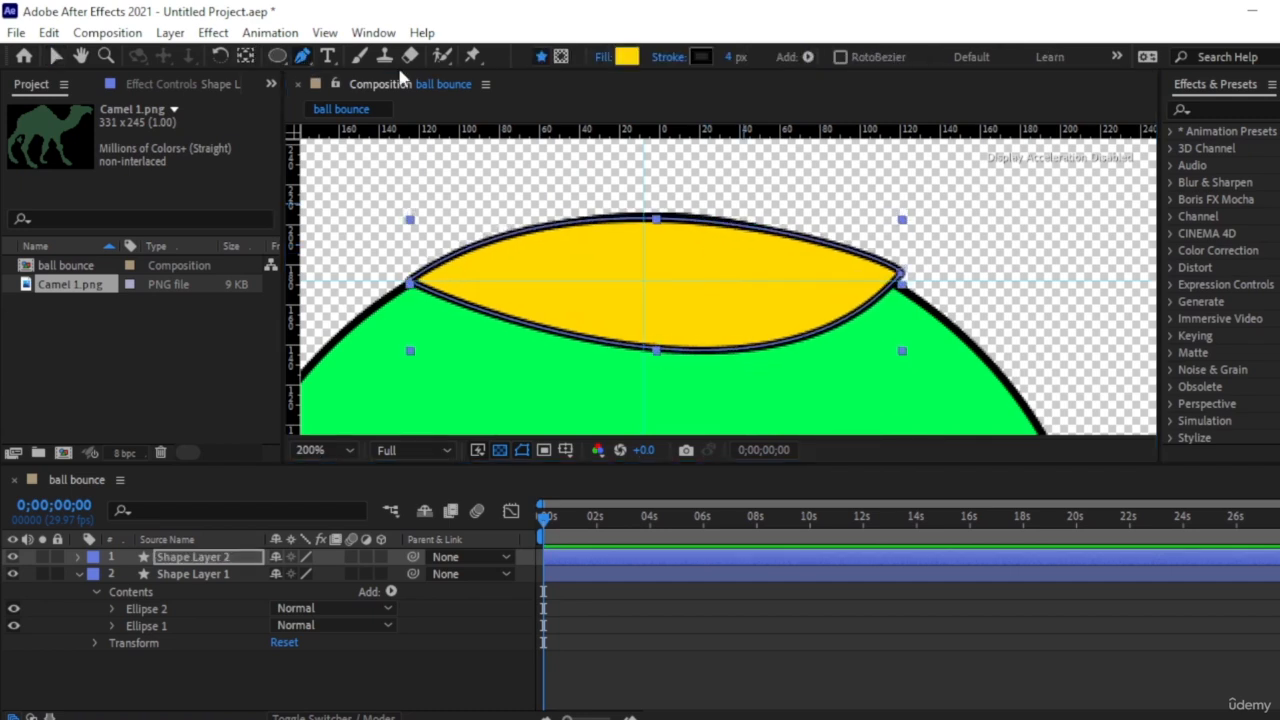
{"action": "left_click_drag", "start_coordinate": [903, 275], "coordinate": [889, 275]}
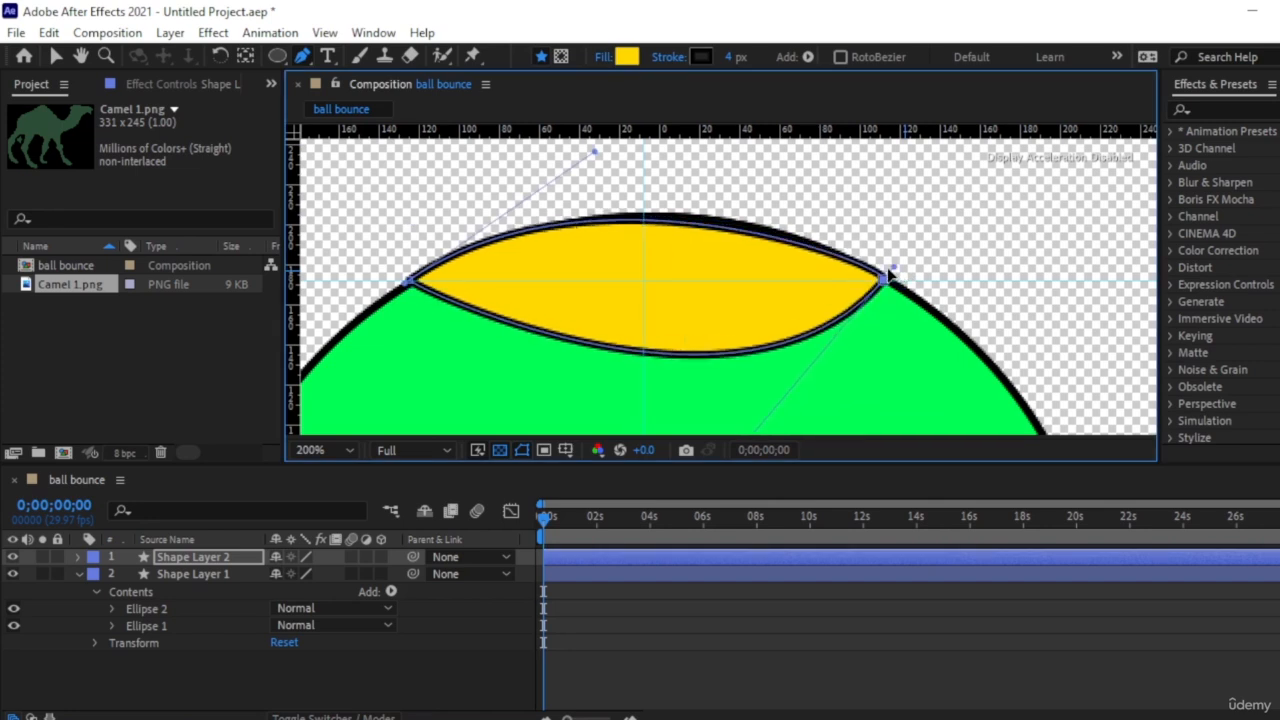
{"action": "scroll", "coordinate": [722, 333], "scroll_direction": "down", "scroll_amount": 1}
{"action": "left_click_drag", "start_coordinate": [727, 360], "coordinate": [705, 325]}
{"action": "scroll", "coordinate": [729, 284], "scroll_direction": "up", "scroll_amount": 1}
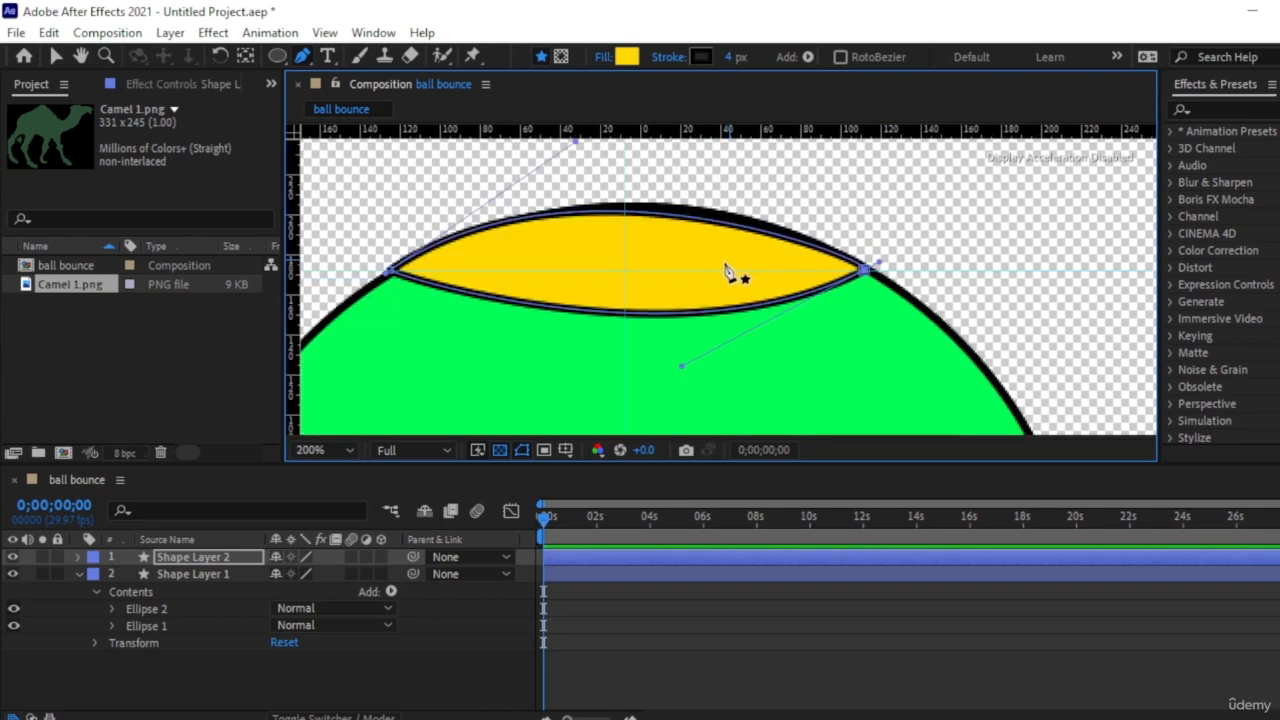
- Add a Pen point on the upper edge right of centre and extend its right handle to follow the ball's outline
{"action": "left_click_drag", "start_coordinate": [712, 216], "coordinate": [709, 214]}
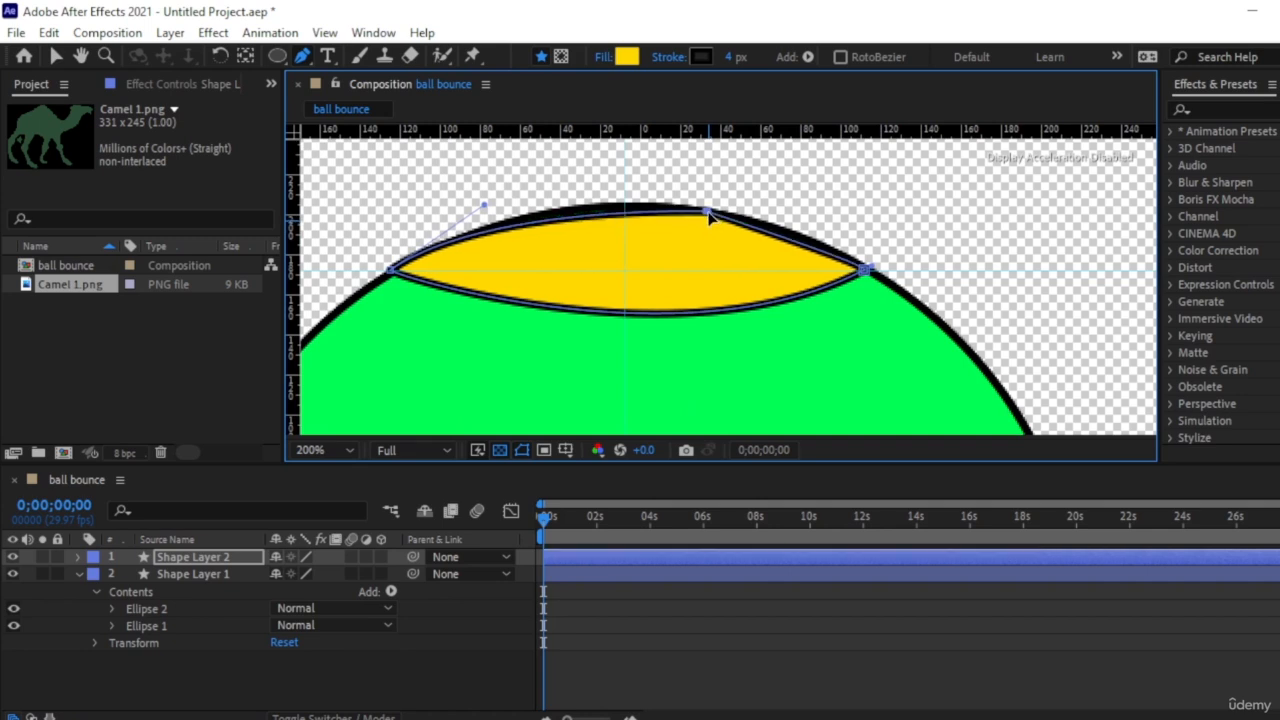
{"action": "scroll", "coordinate": [708, 248], "scroll_direction": "up", "scroll_amount": 6}
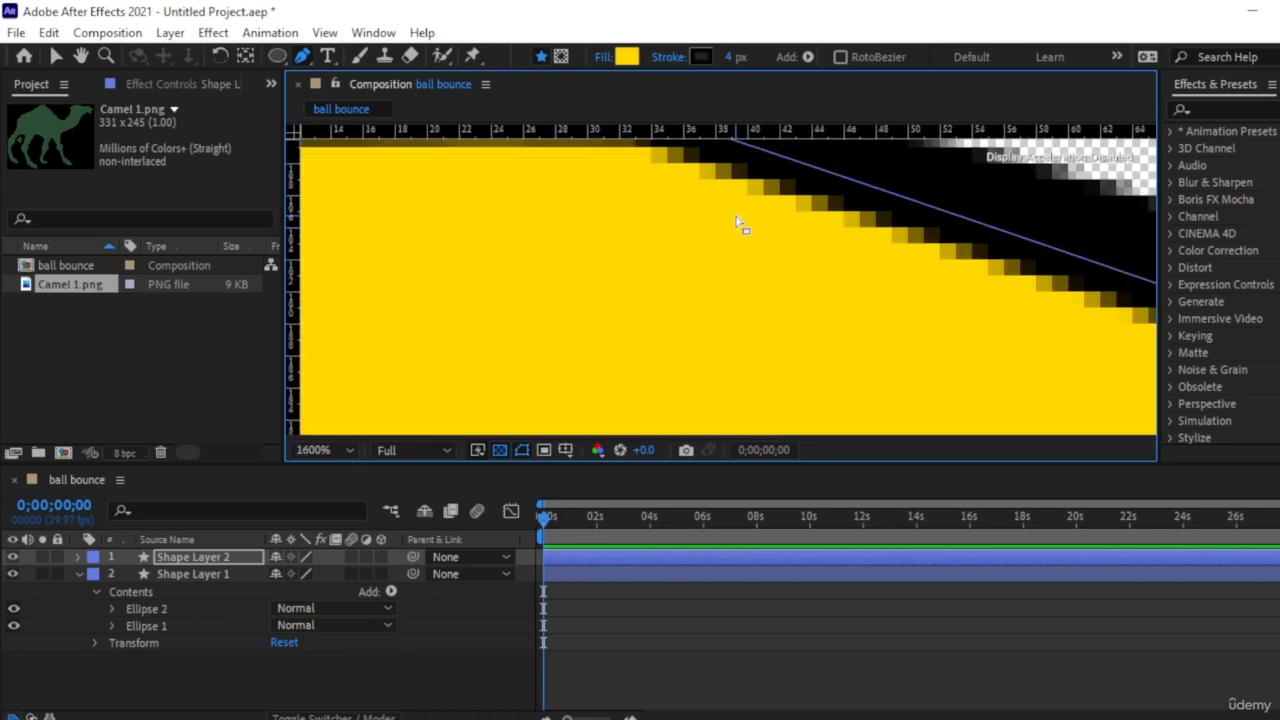
{"action": "scroll", "coordinate": [735, 212], "scroll_direction": "down", "scroll_amount": 2}
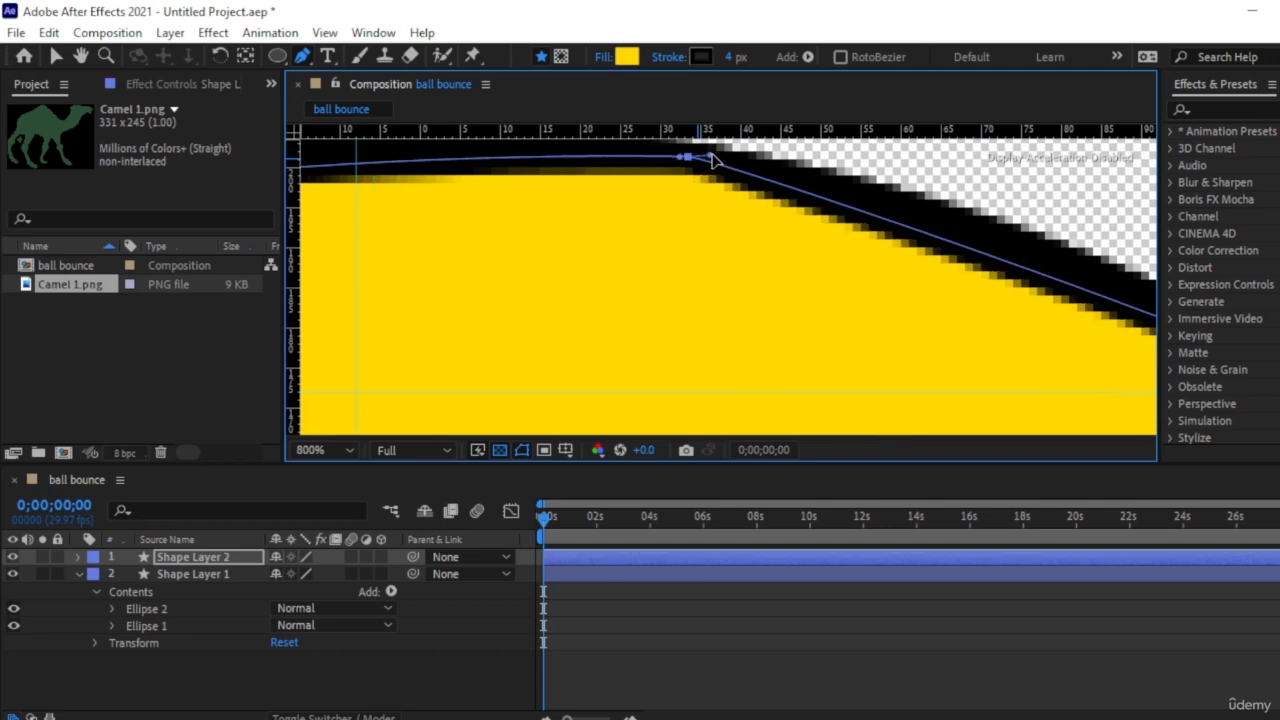
{"action": "left_click_drag", "start_coordinate": [722, 168], "coordinate": [862, 175]}
{"action": "scroll", "coordinate": [546, 257], "scroll_direction": "down", "scroll_amount": 2}
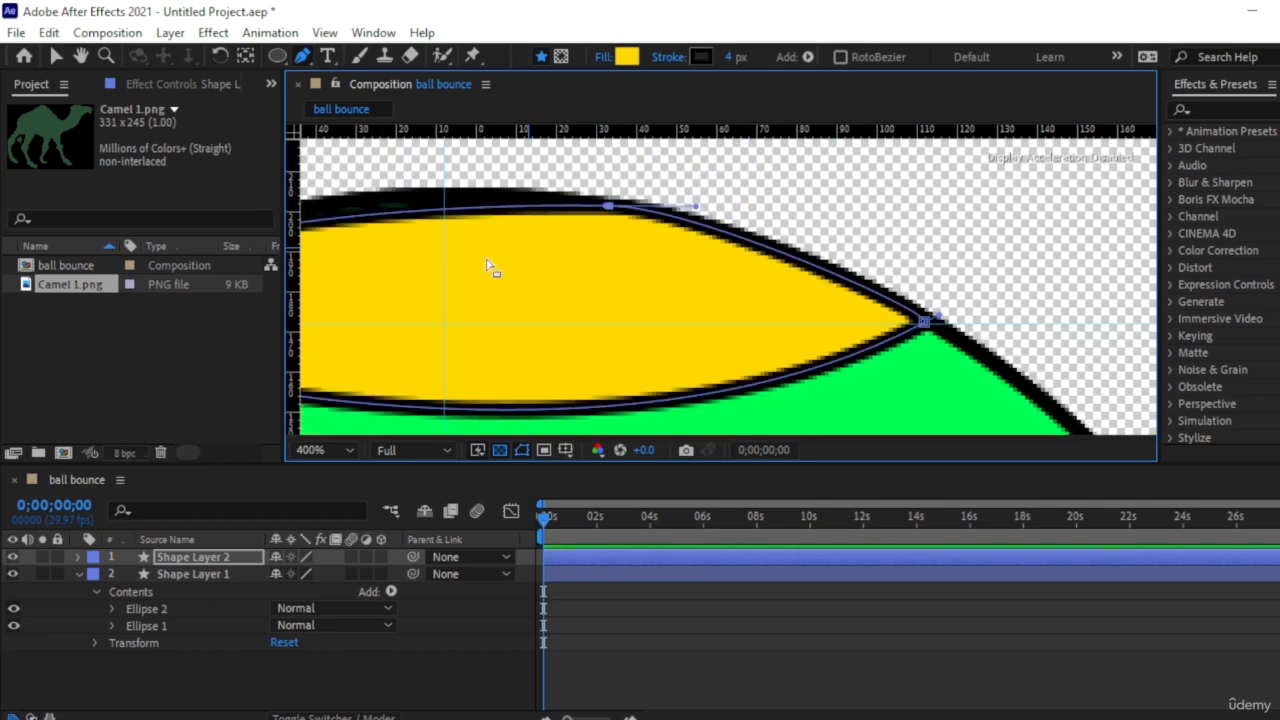
- Extend the added point's left handle to the vertical guide so the upper edge matches the ball's outline
{"action": "key", "text": "space"}
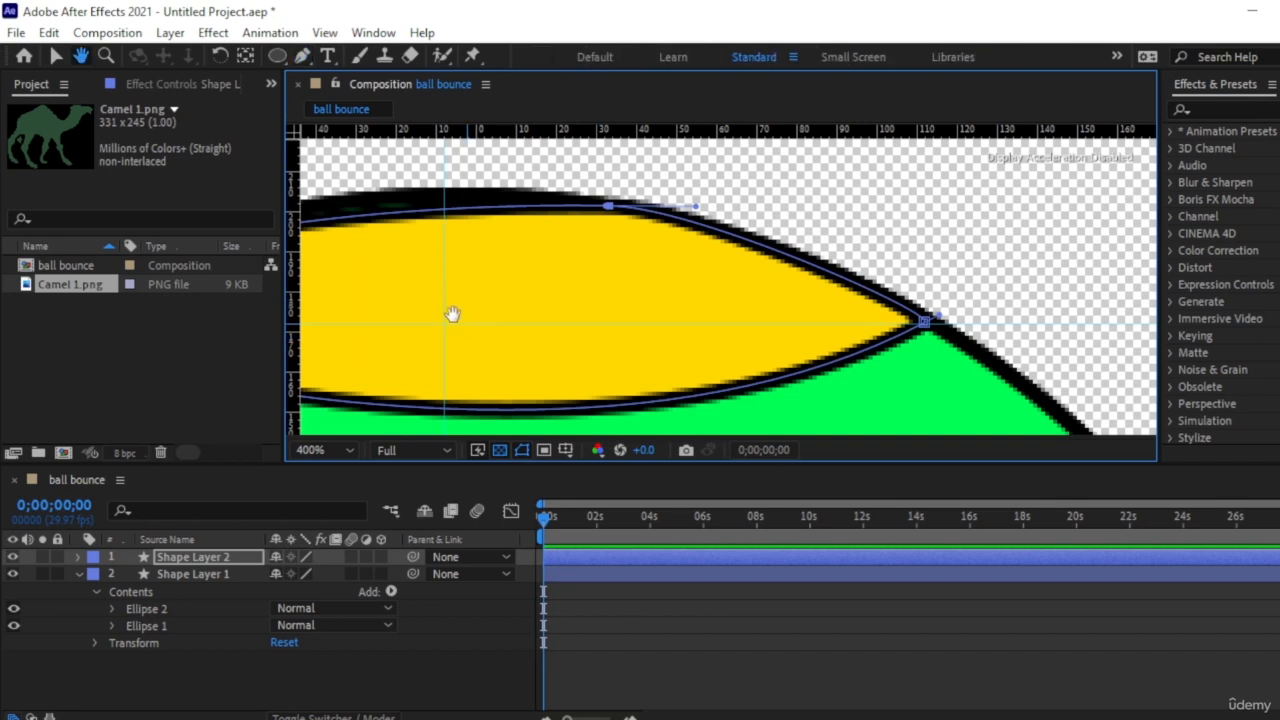
{"action": "left_click_drag", "start_coordinate": [534, 294], "coordinate": [762, 253]}
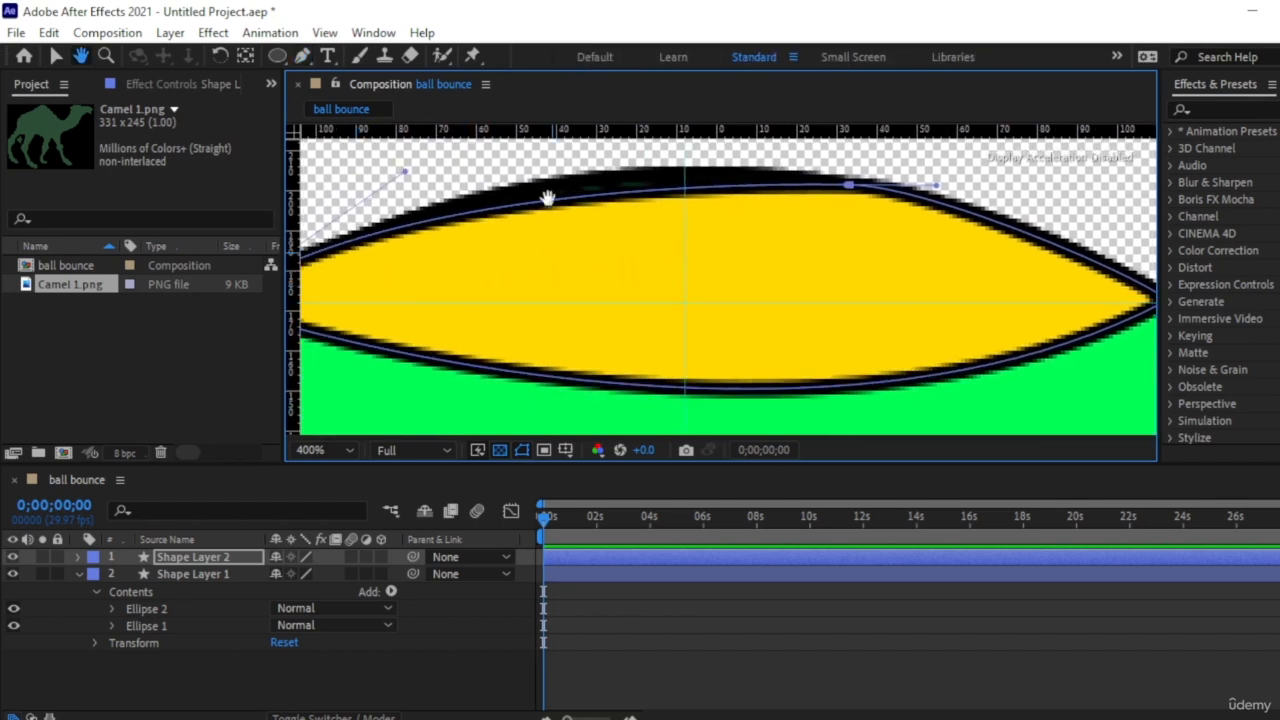
{"action": "key", "text": "v"}
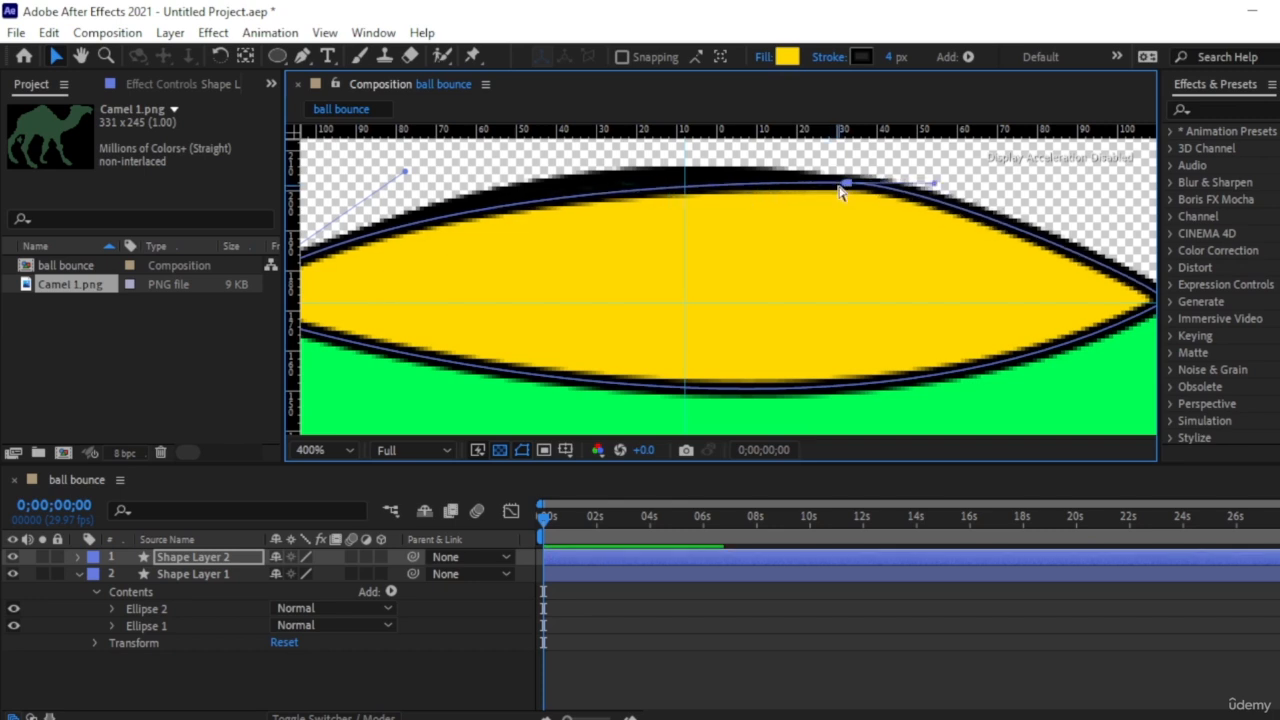
{"action": "scroll", "coordinate": [847, 193], "scroll_direction": "up", "scroll_amount": 2}
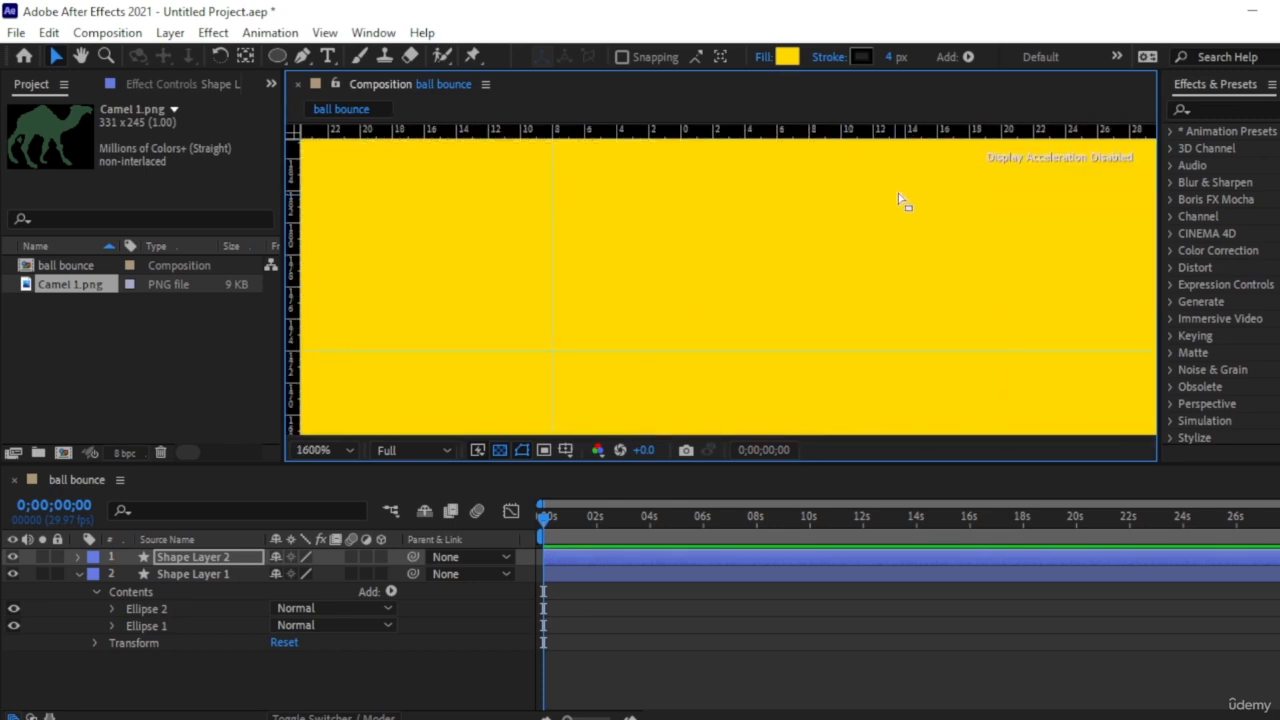
{"action": "key", "text": "h"}
{"action": "left_click_drag", "start_coordinate": [951, 216], "coordinate": [924, 314]}
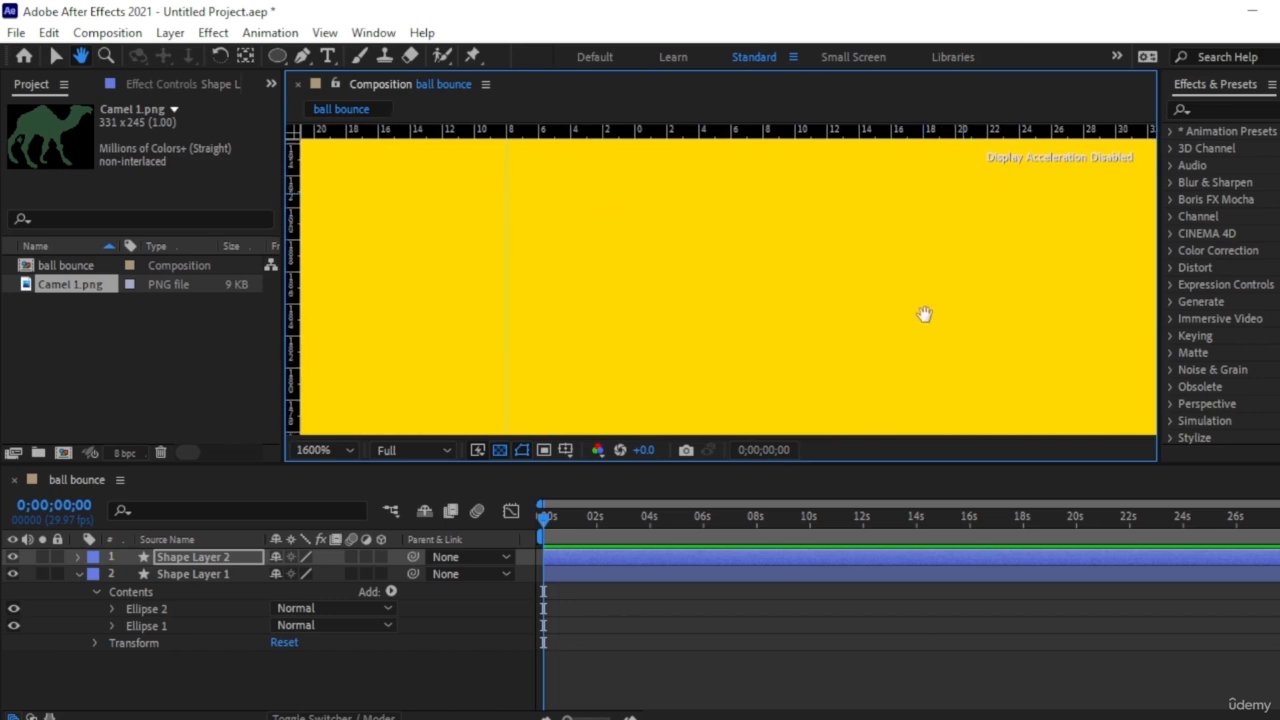
{"action": "mouse_move", "coordinate": [929, 237]}
{"action": "left_mouse_down"}
{"action": "mouse_move", "coordinate": [940, 268]}
{"action": "mouse_move", "coordinate": [682, 337]}
{"action": "mouse_move", "coordinate": [605, 274]}
{"action": "left_mouse_up"}
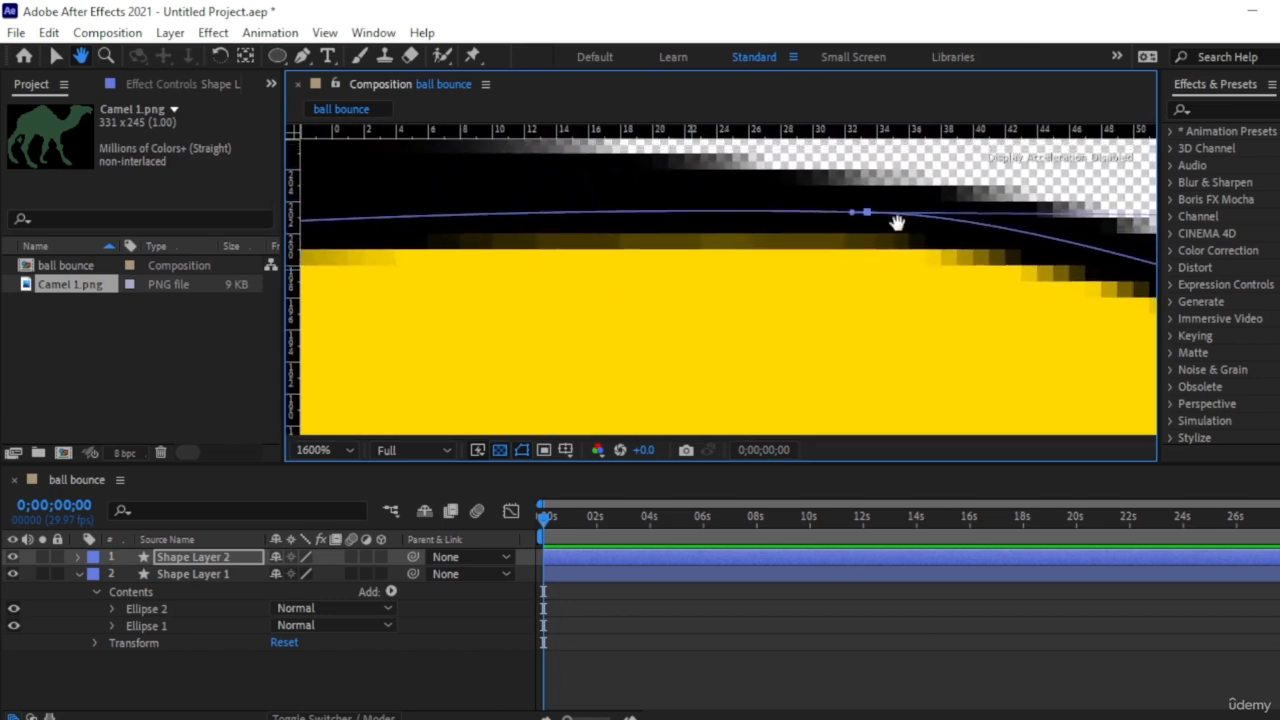
{"action": "key", "text": "v"}
{"action": "left_click_drag", "start_coordinate": [851, 216], "coordinate": [684, 183]}
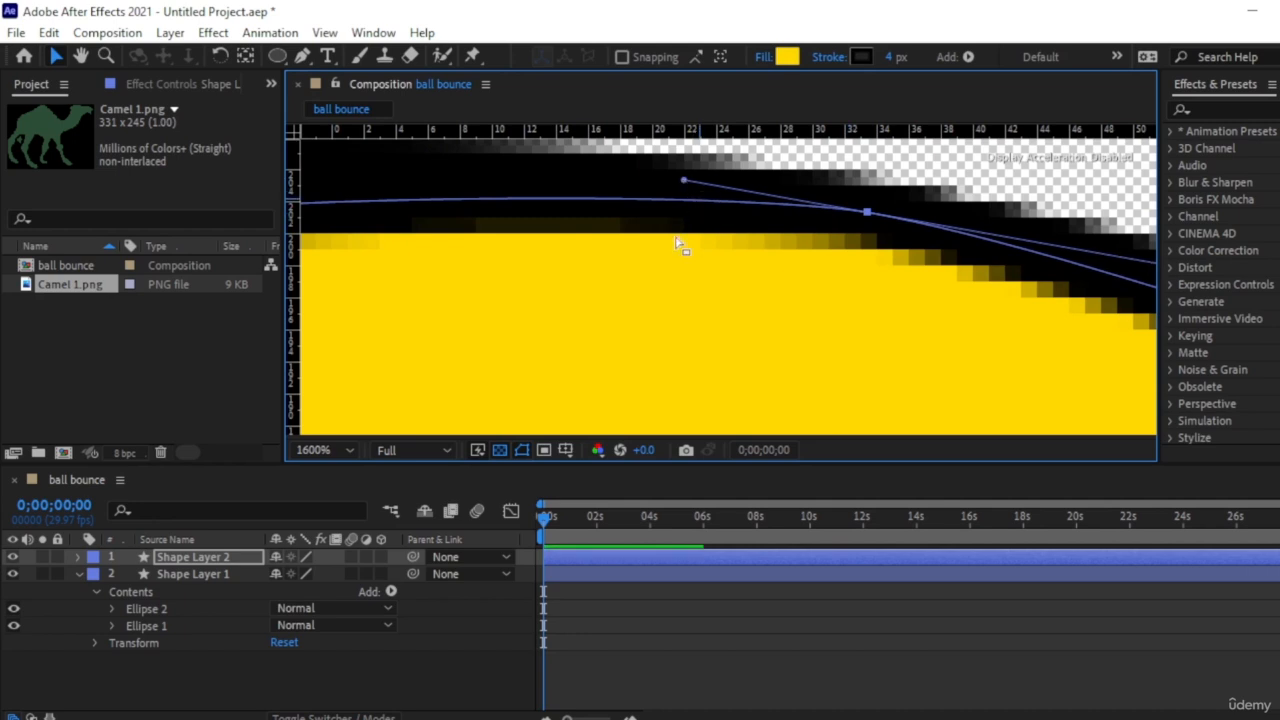
{"action": "key", "text": "comma"}
{"action": "key", "text": "comma"}
{"action": "left_click_drag", "start_coordinate": [720, 260], "coordinate": [606, 261]}
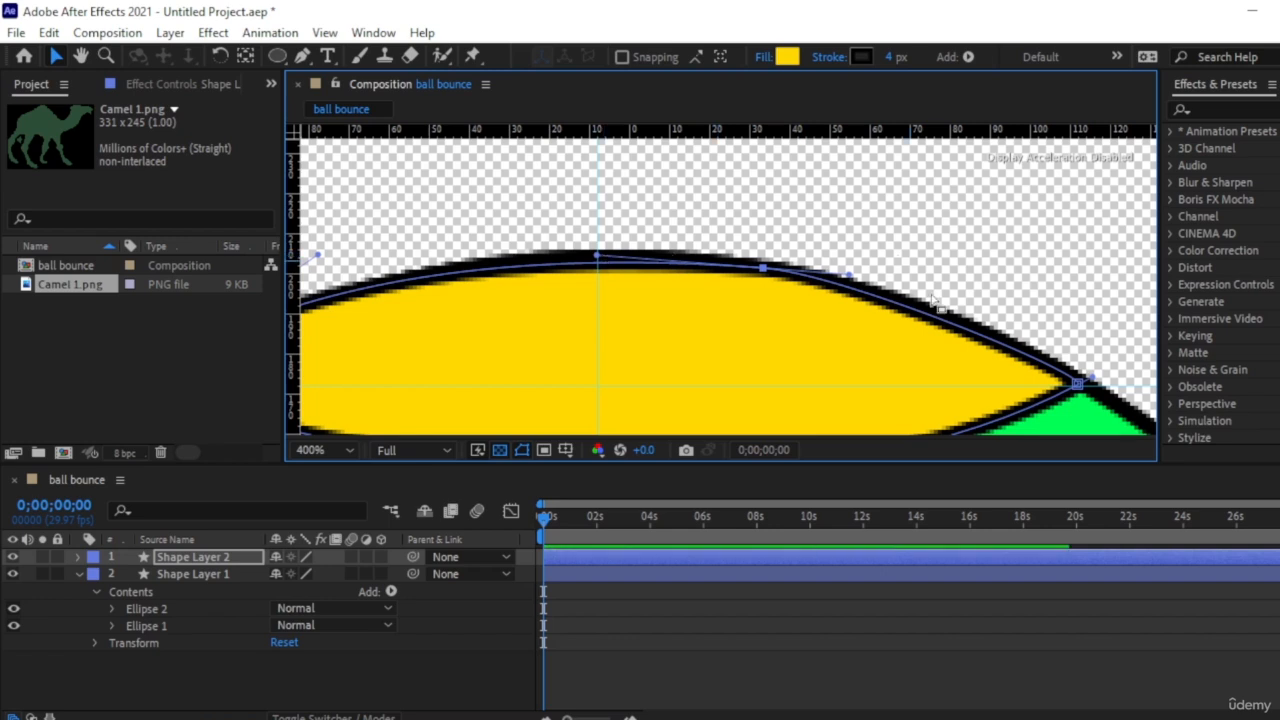
- Deselect the yellow shape and check how its edges fit the top of the ball
{"action": "key", "text": "comma"}
{"action": "key", "text": "comma"}
{"action": "key", "text": "comma"}
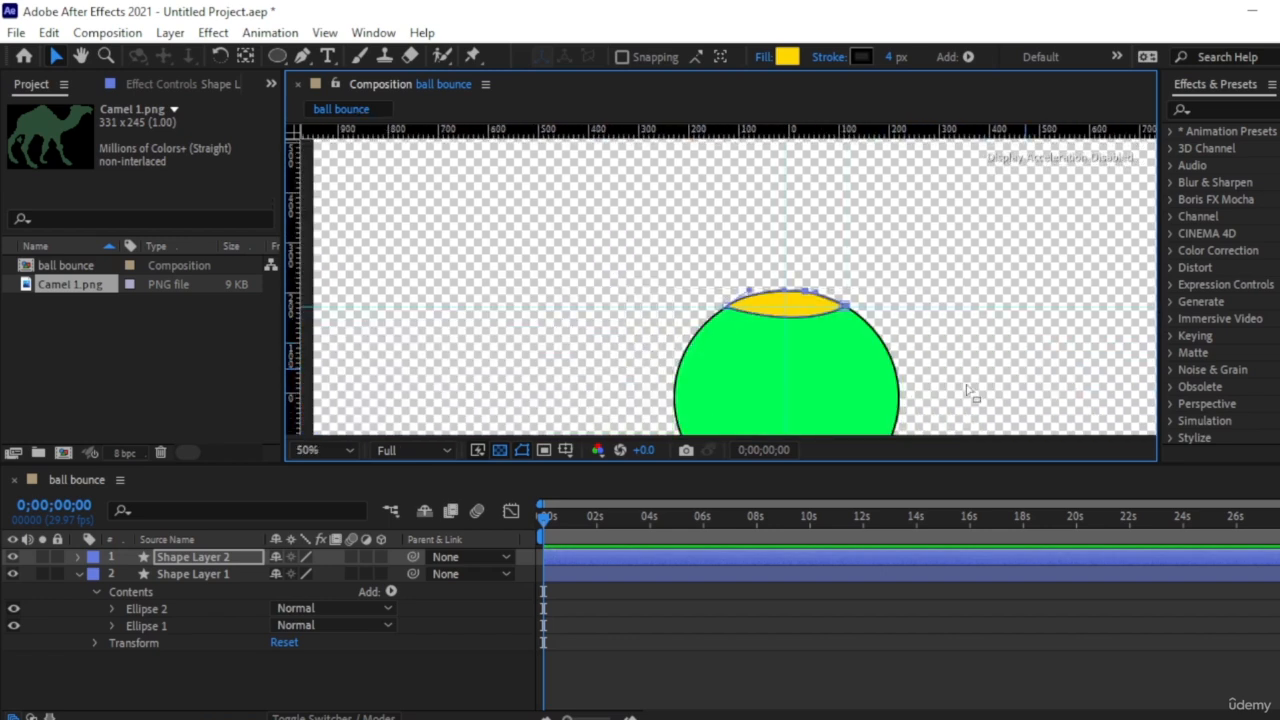
{"action": "left_click", "coordinate": [349, 697]}
{"action": "scroll", "coordinate": [848, 365], "scroll_direction": "up", "scroll_amount": 2}
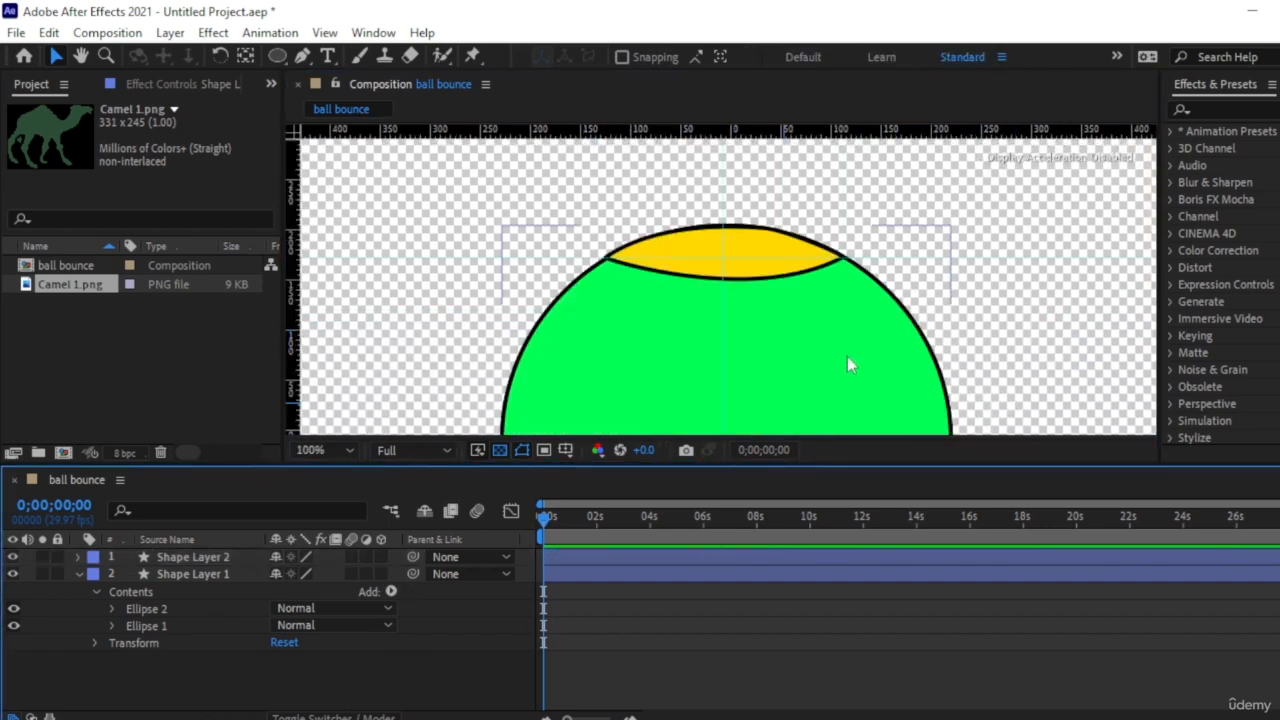
{"action": "scroll", "coordinate": [729, 310], "scroll_direction": "up", "scroll_amount": 1}
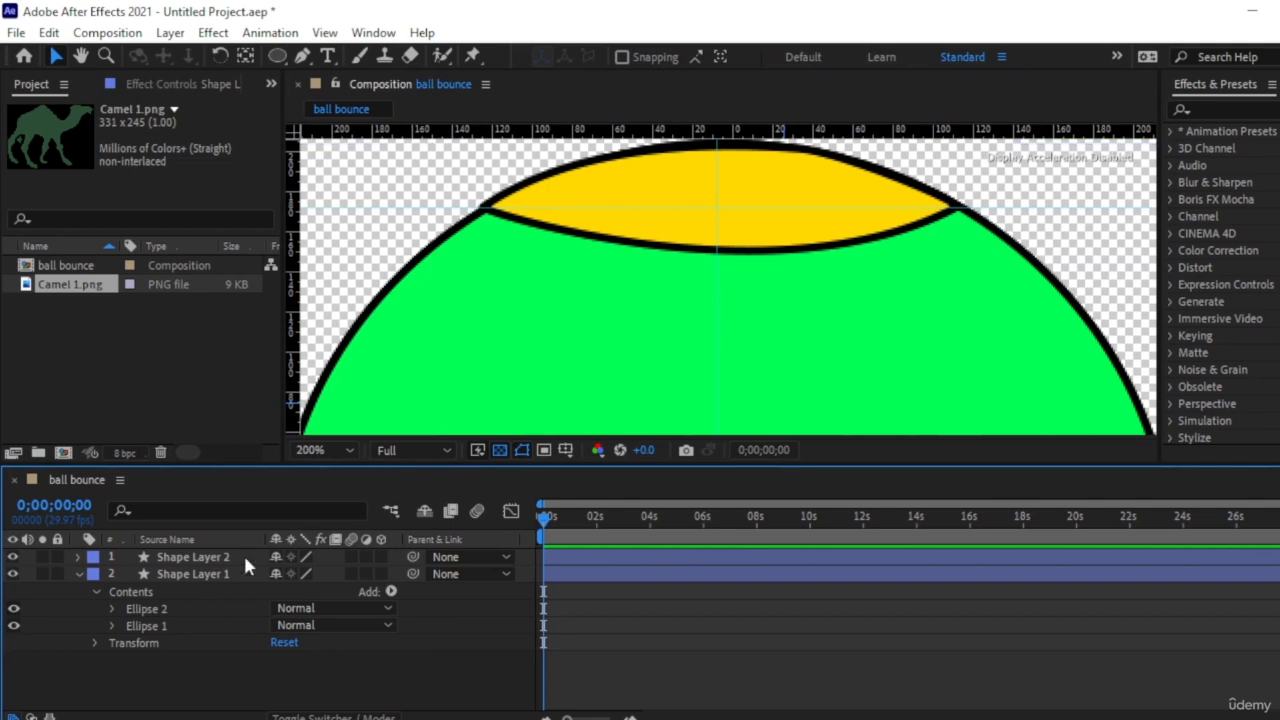
- Shift the yellow shape's left Pen point slightly inward along the horizontal guide to fit the ball's outline, and deselect the shape
{"action": "left_click", "coordinate": [200, 557]}
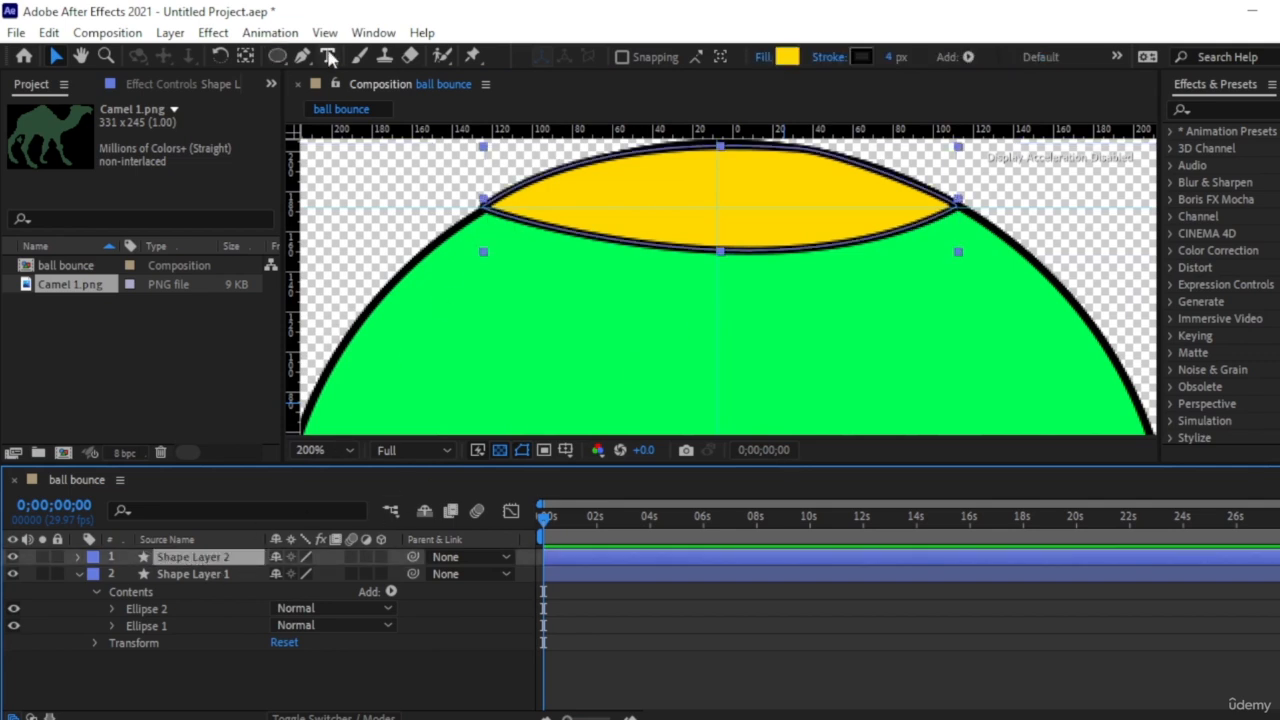
{"action": "key", "text": "g"}
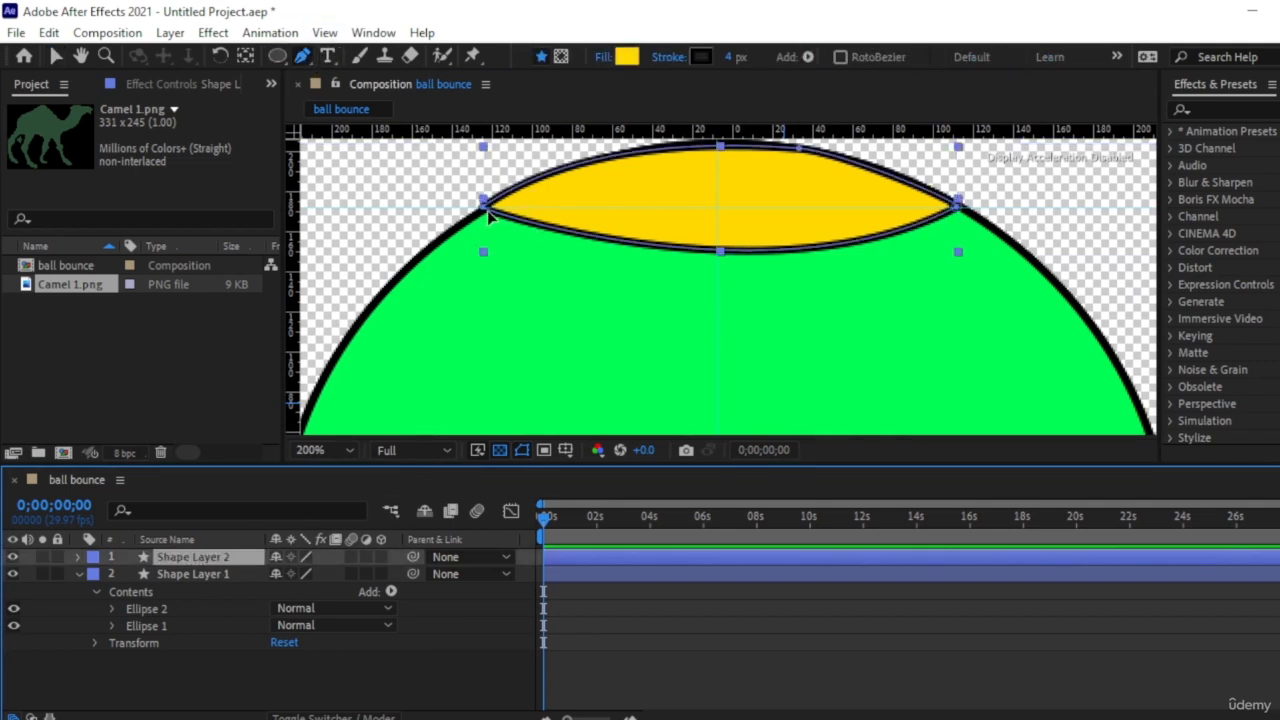
{"action": "left_click", "coordinate": [486, 210]}
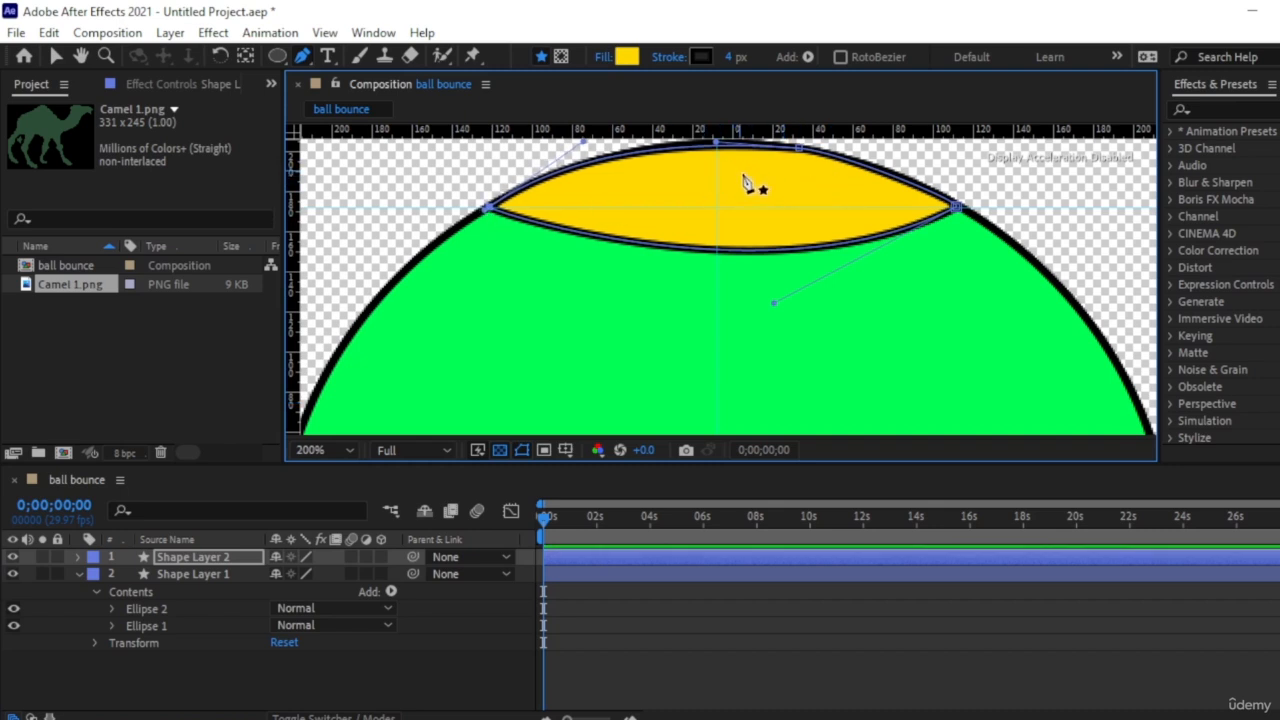
{"action": "left_click", "coordinate": [320, 688]}
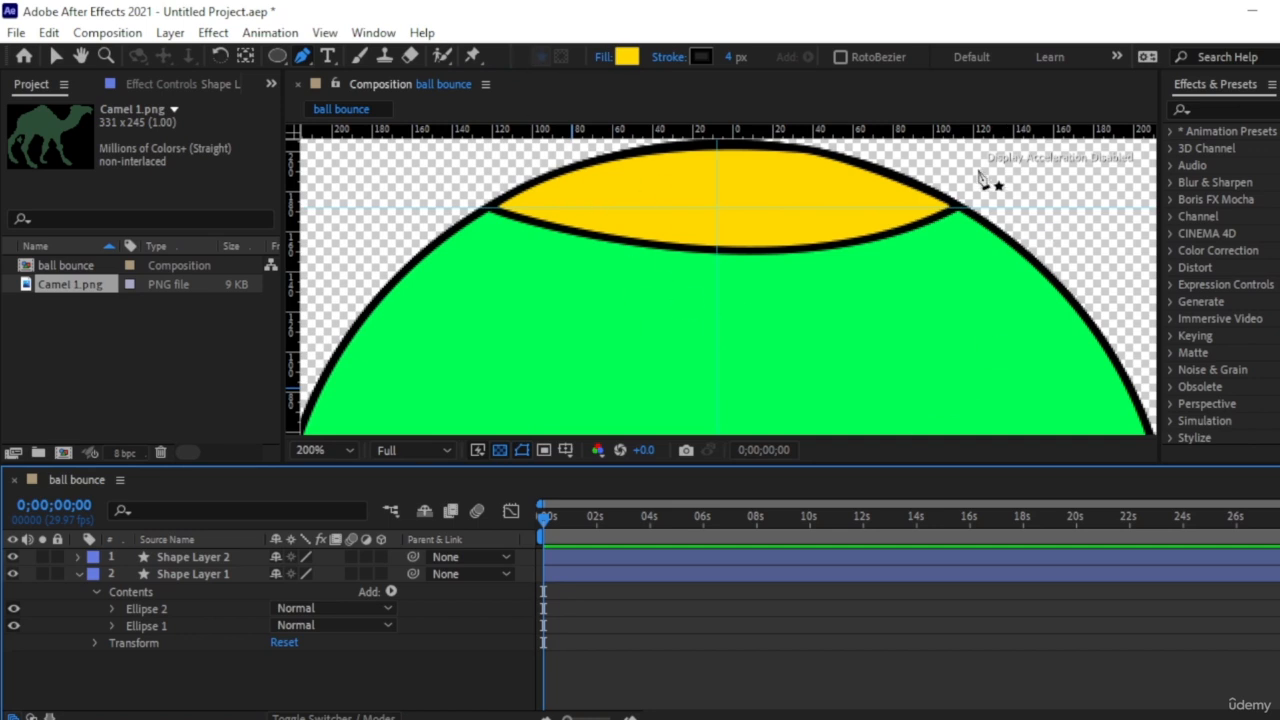
- Examine the yellow section's fit on the ball at whole-ball and close-up magnification
{"action": "key", "text": "v"}
{"action": "key", "text": "comma"}
{"action": "key", "text": "comma"}
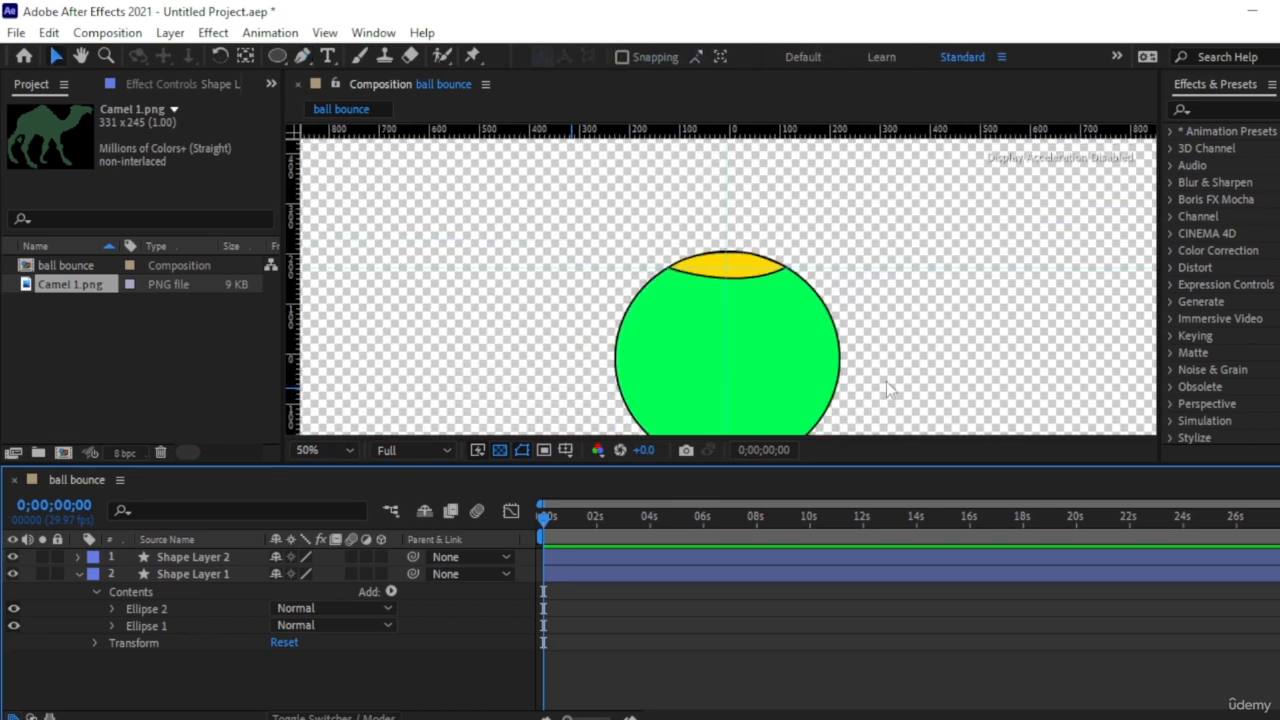
{"action": "key", "text": "h"}
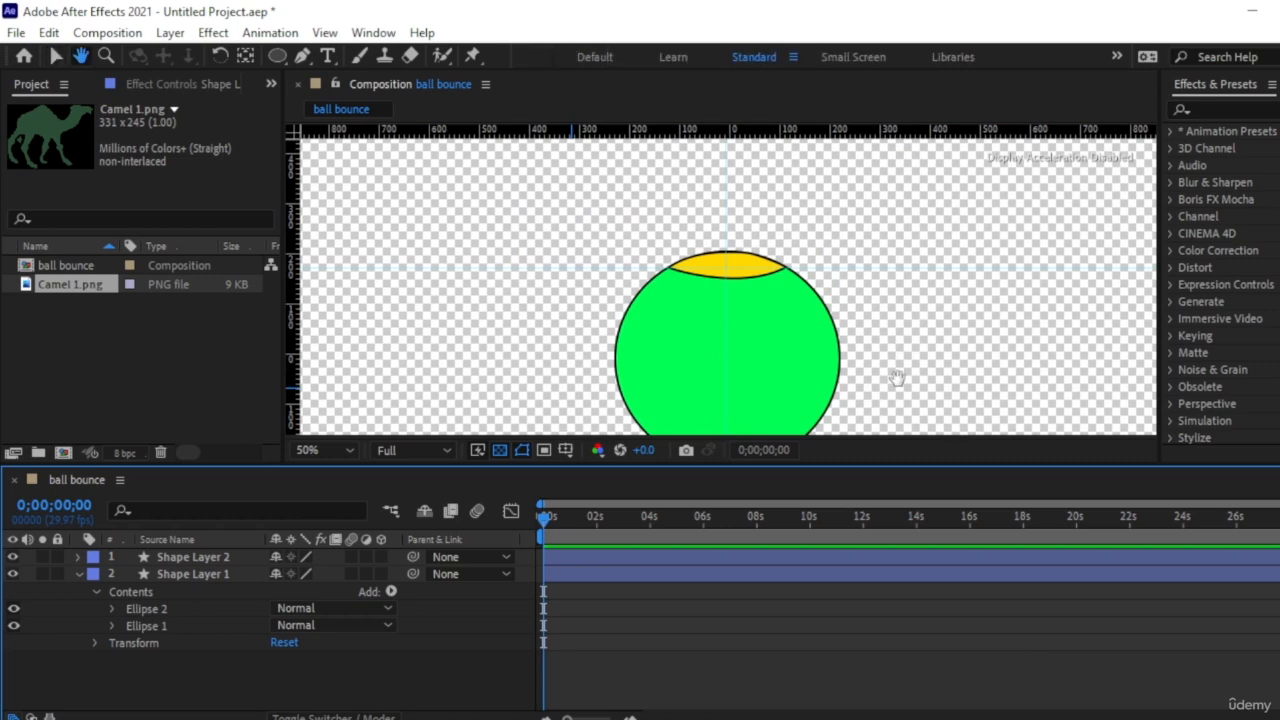
{"action": "left_click_drag", "start_coordinate": [891, 349], "coordinate": [898, 312]}
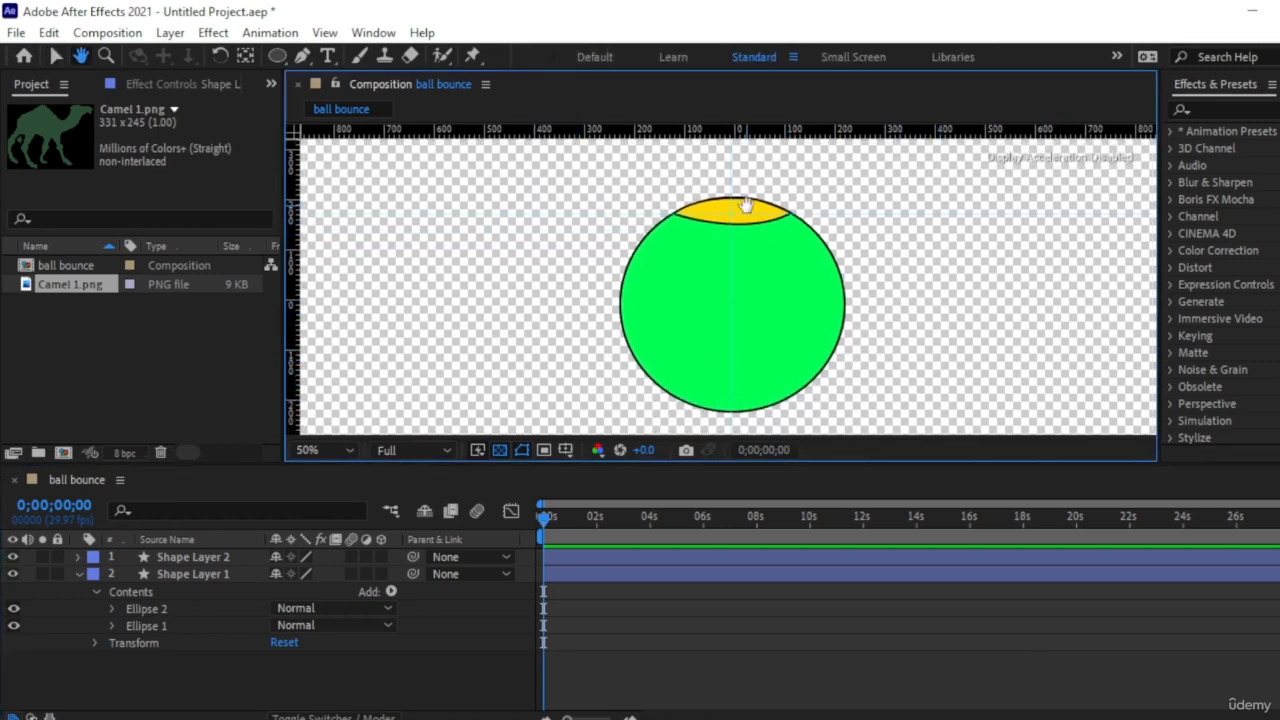
{"action": "key", "text": "period"}
{"action": "key", "text": "period"}
{"action": "key", "text": "period"}
{"action": "scroll", "coordinate": [866, 331], "scroll_direction": "up", "scroll_amount": 5}
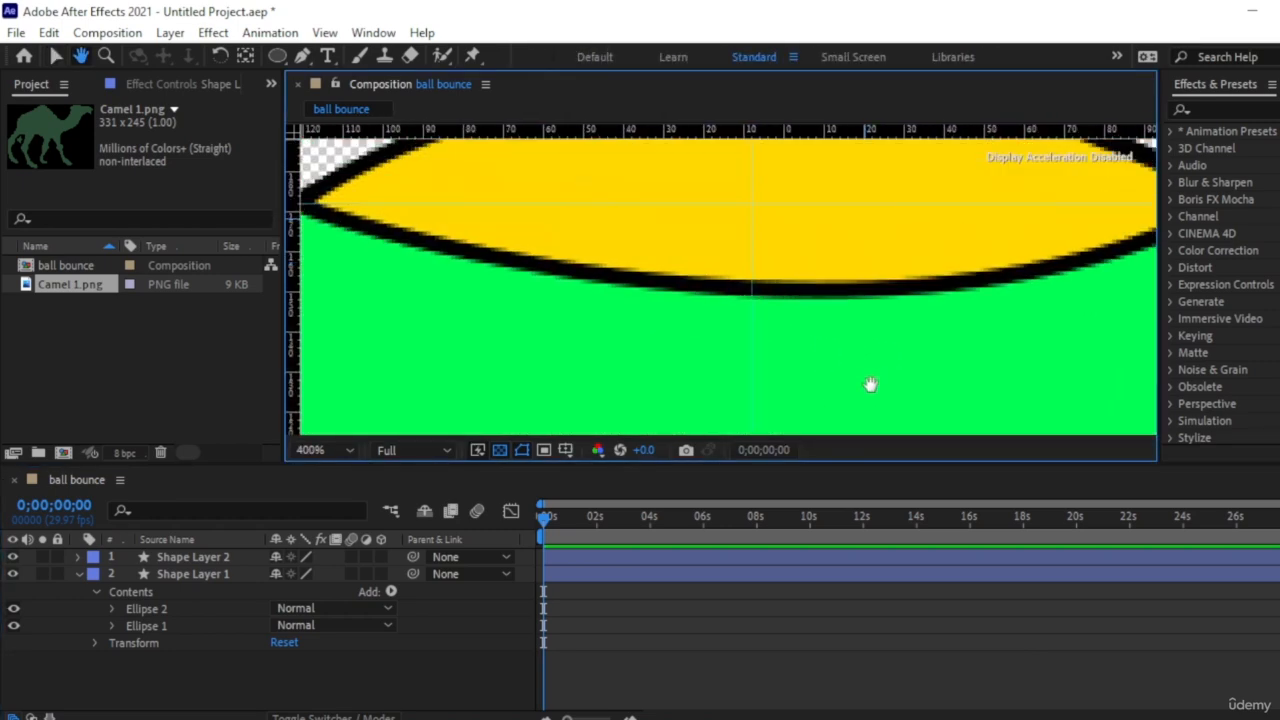
{"action": "left_click_drag", "start_coordinate": [868, 254], "coordinate": [909, 294]}
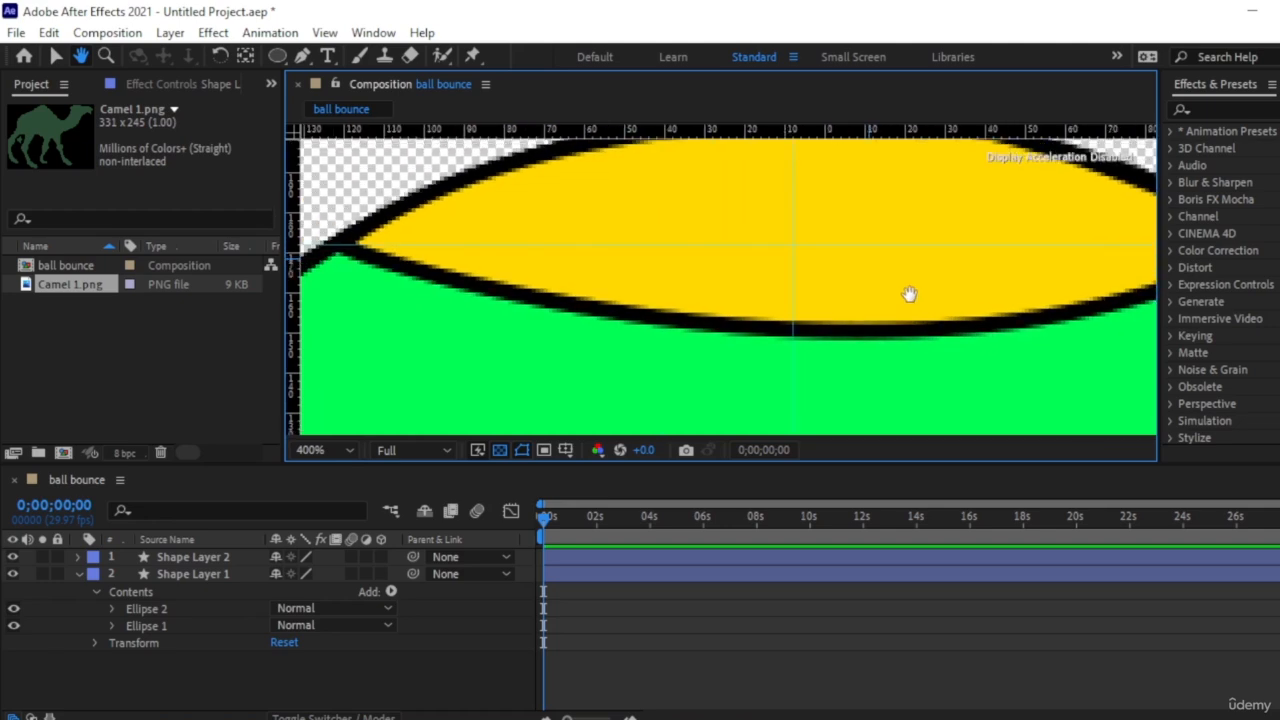
{"action": "scroll", "coordinate": [786, 282], "scroll_direction": "down", "scroll_amount": 5}
{"action": "scroll", "coordinate": [751, 274], "scroll_direction": "up", "scroll_amount": 3}
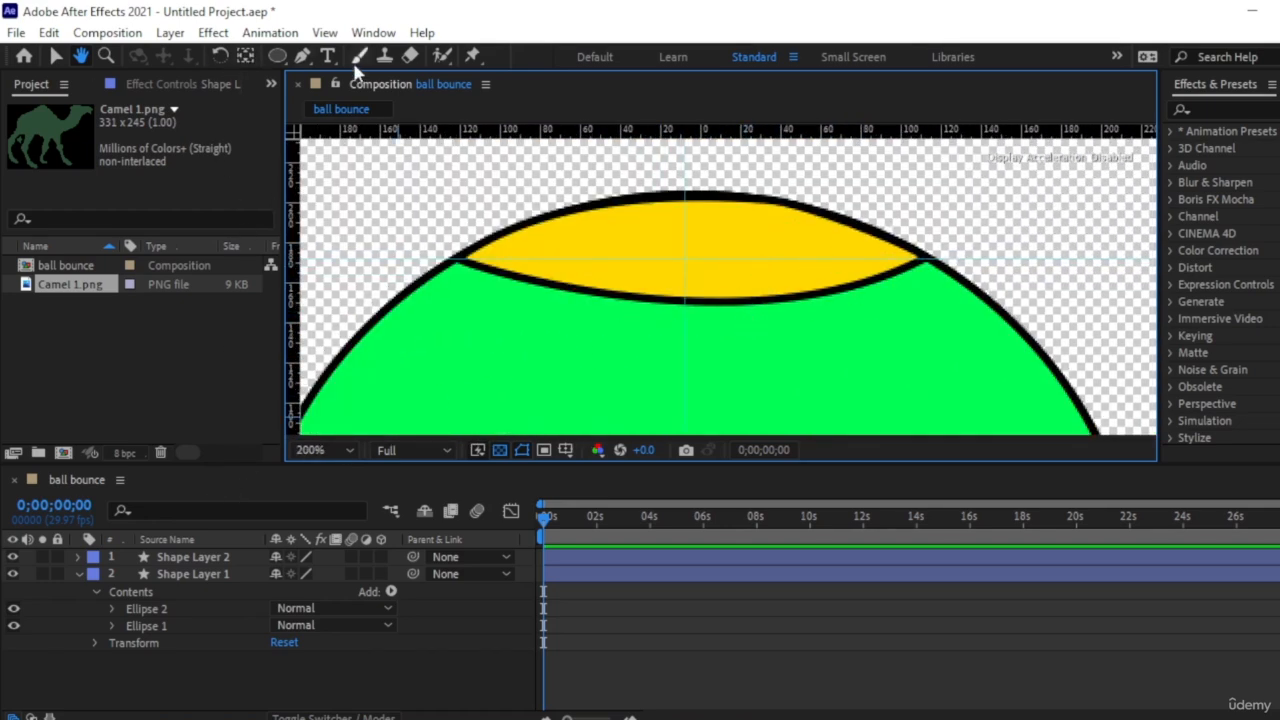
- Flatten the yellow shape's lower curve by adjusting the handle of its right Pen point, and deselect the shape
{"action": "left_click", "coordinate": [302, 57]}
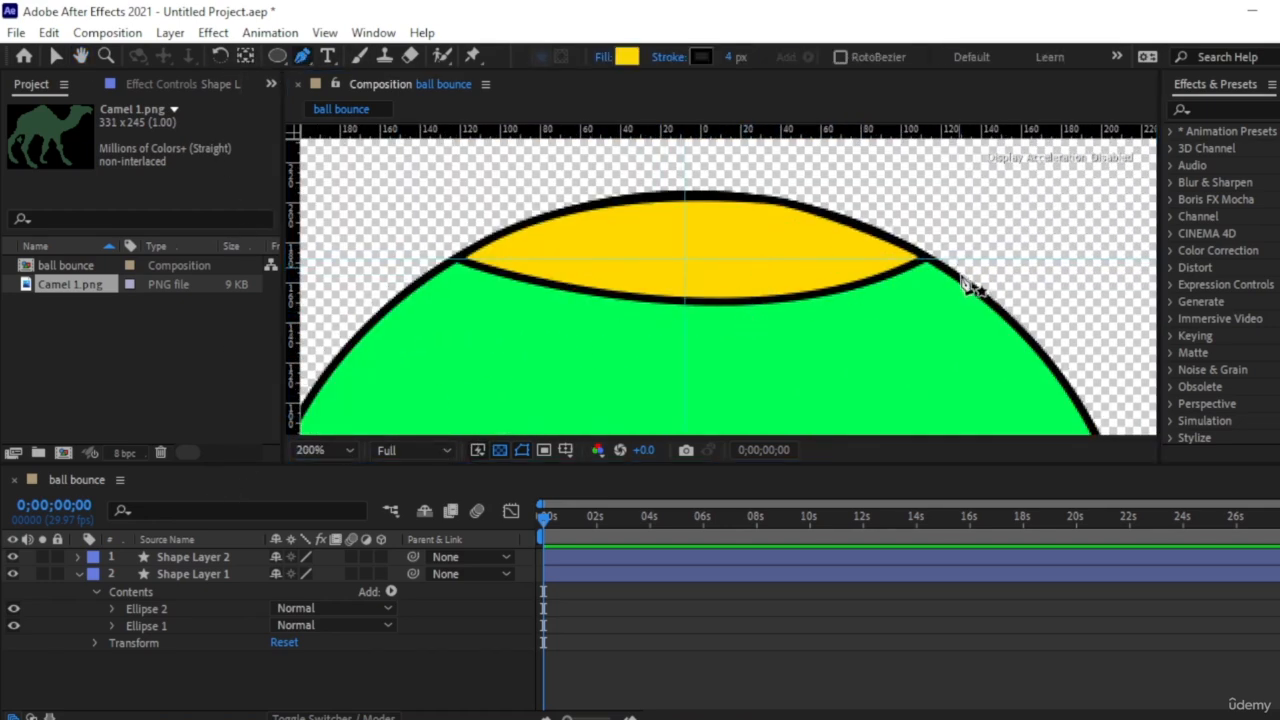
{"action": "left_click", "coordinate": [229, 556]}
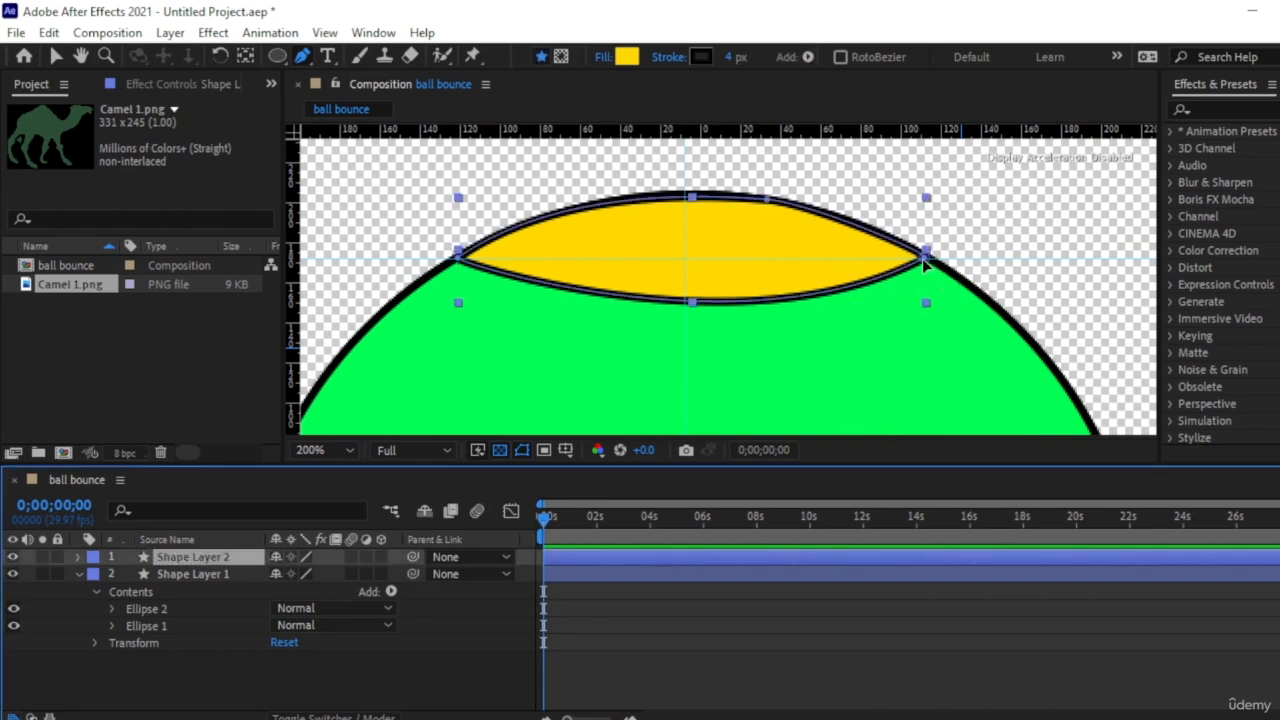
{"action": "left_click_drag", "start_coordinate": [924, 258], "coordinate": [711, 308]}
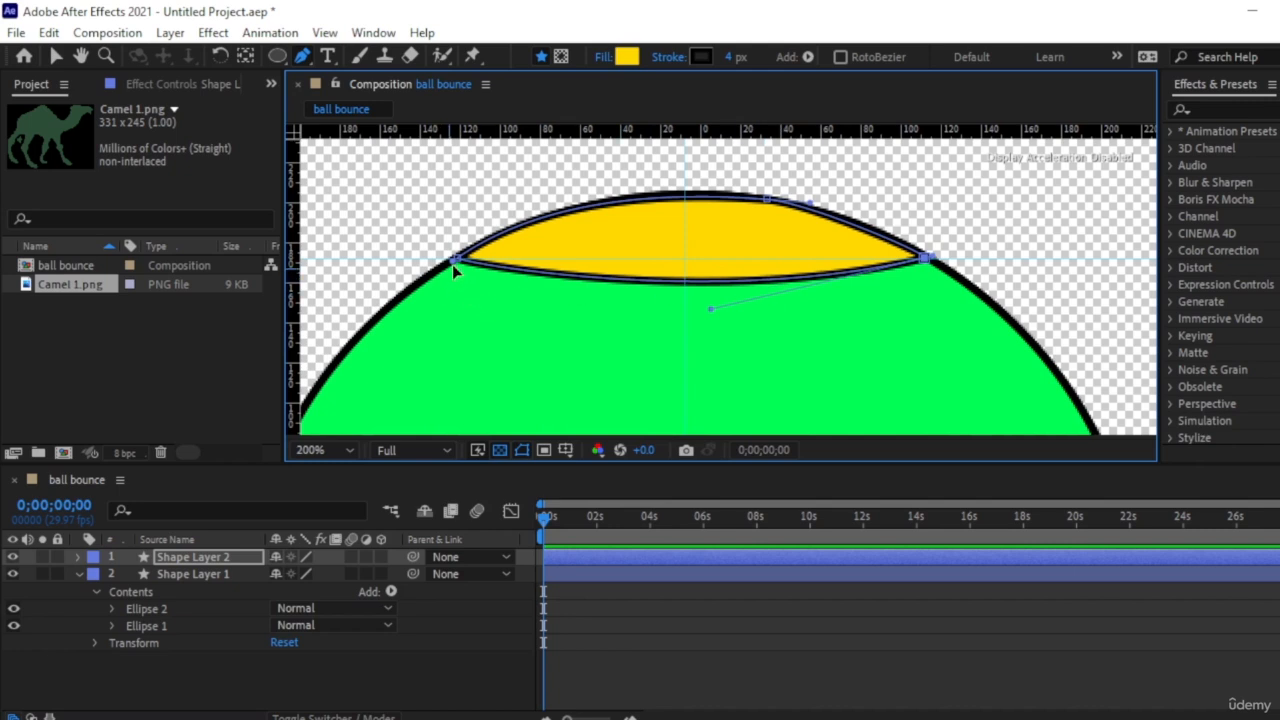
{"action": "left_click_drag", "start_coordinate": [454, 264], "coordinate": [456, 270]}
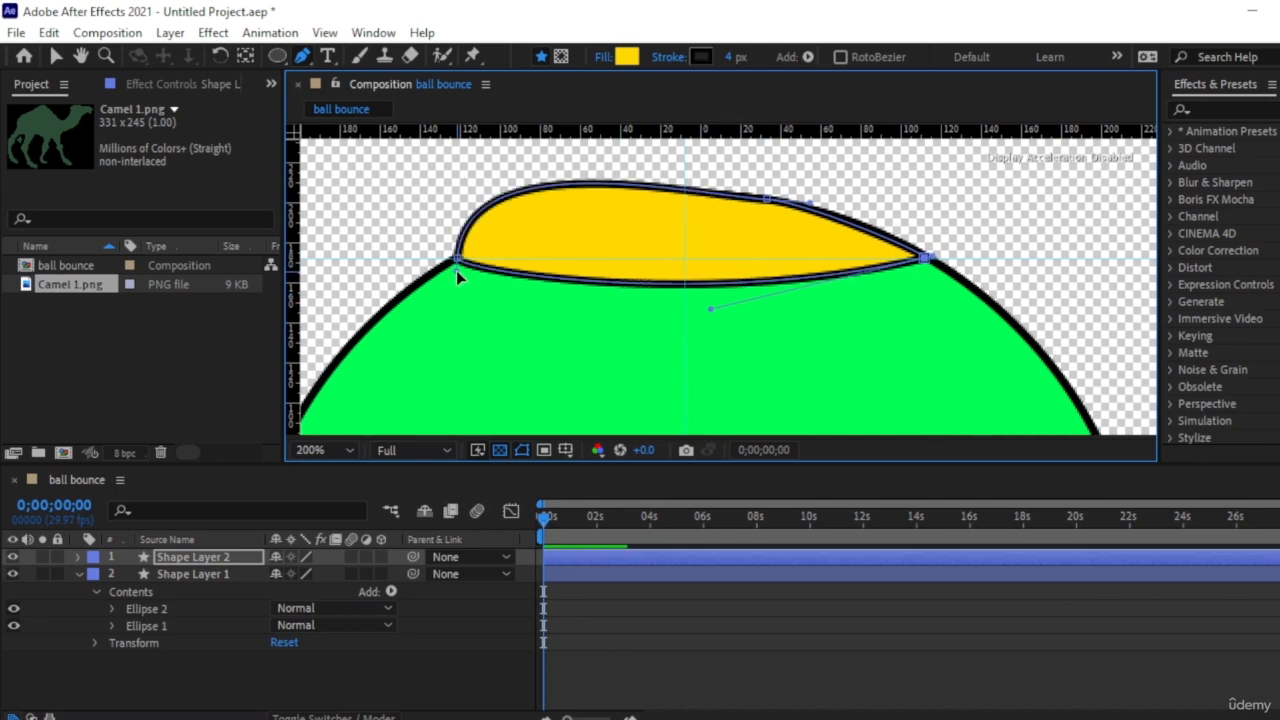
{"action": "left_click", "coordinate": [456, 268]}
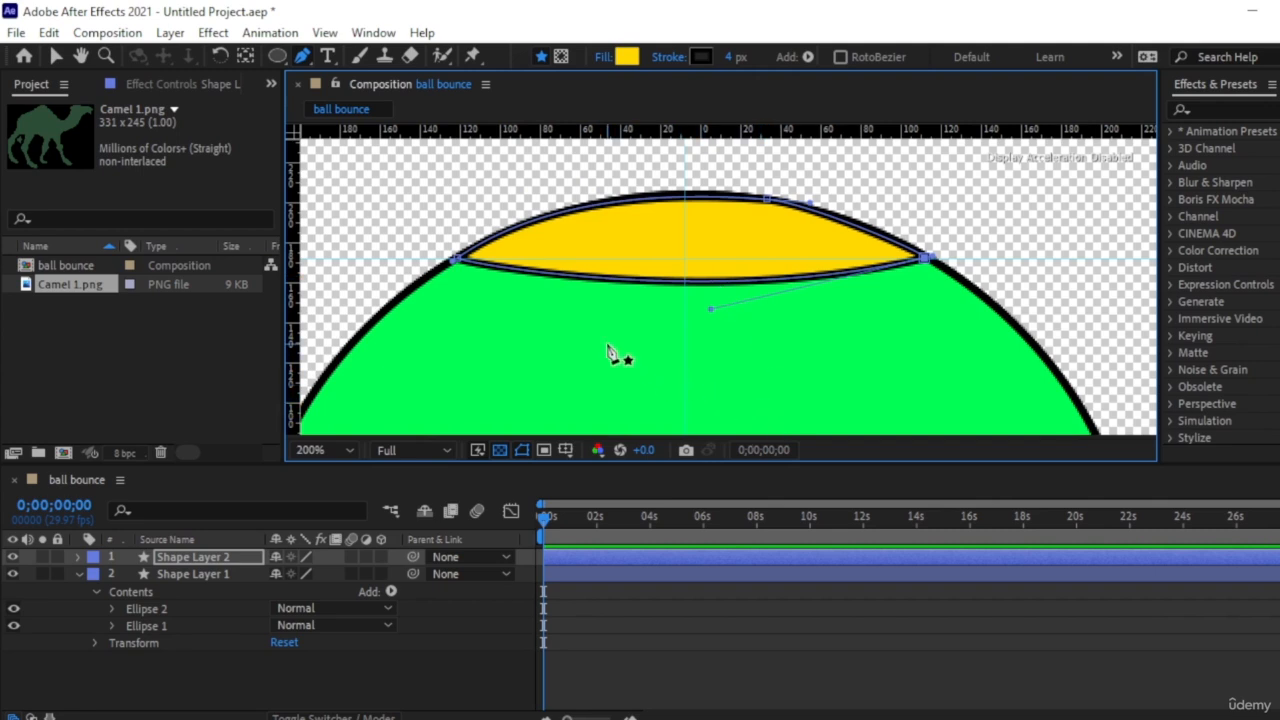
{"action": "left_click", "coordinate": [158, 698]}
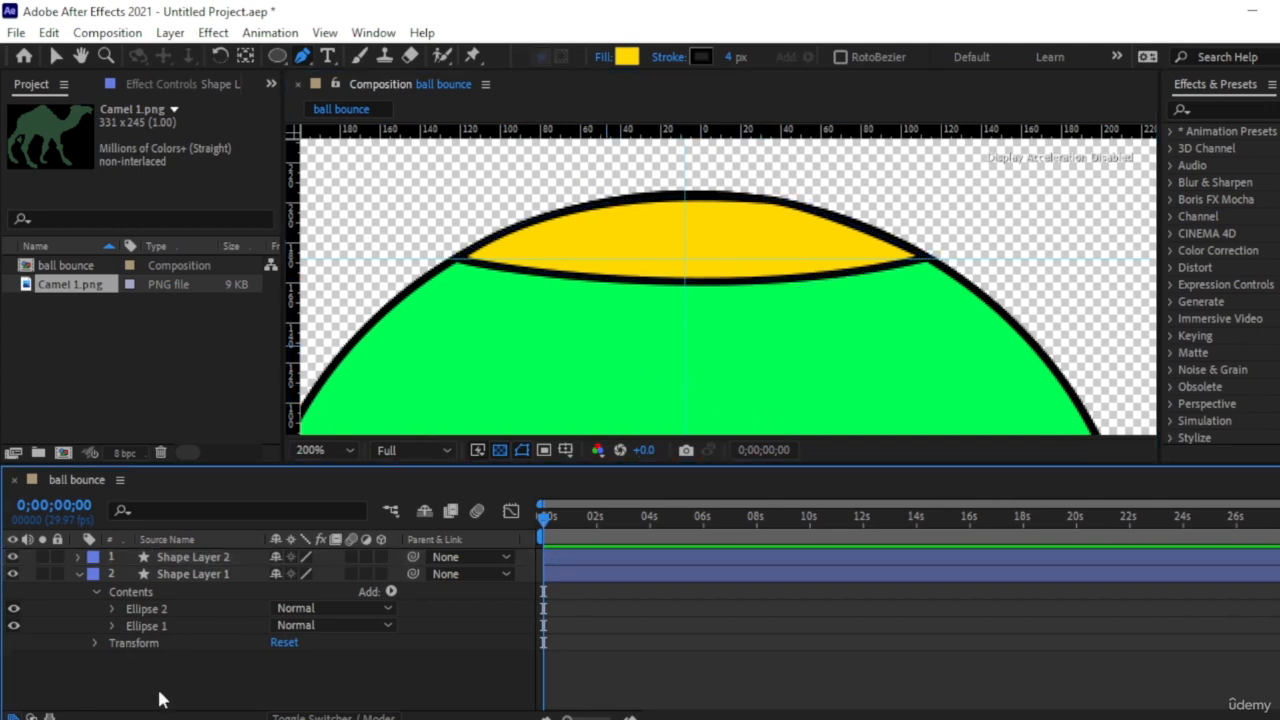
- View the whole ball and toggle Shape Layer 2's visibility to check the yellow section against the ball layer
{"action": "scroll", "coordinate": [630, 328], "scroll_direction": "down", "scroll_amount": 1}
{"action": "scroll", "coordinate": [630, 328], "scroll_direction": "down", "scroll_amount": 1}
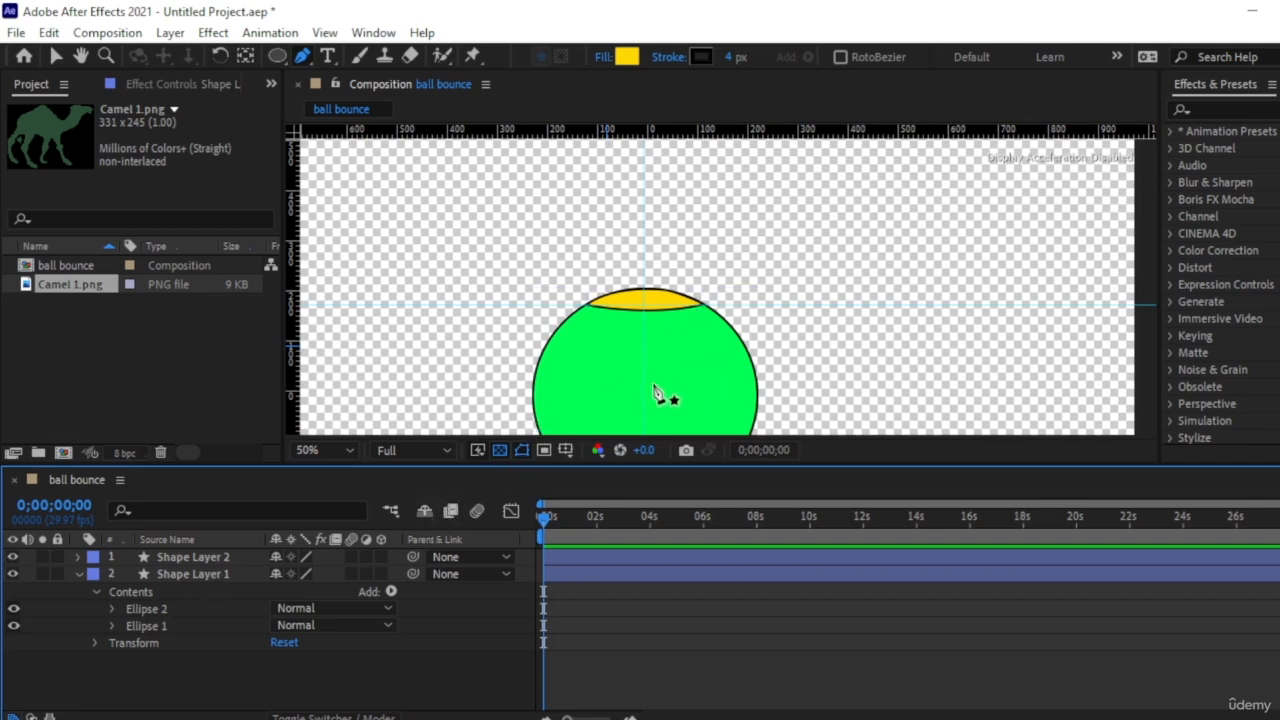
{"action": "key", "text": "h"}
{"action": "left_click_drag", "start_coordinate": [817, 376], "coordinate": [826, 251]}
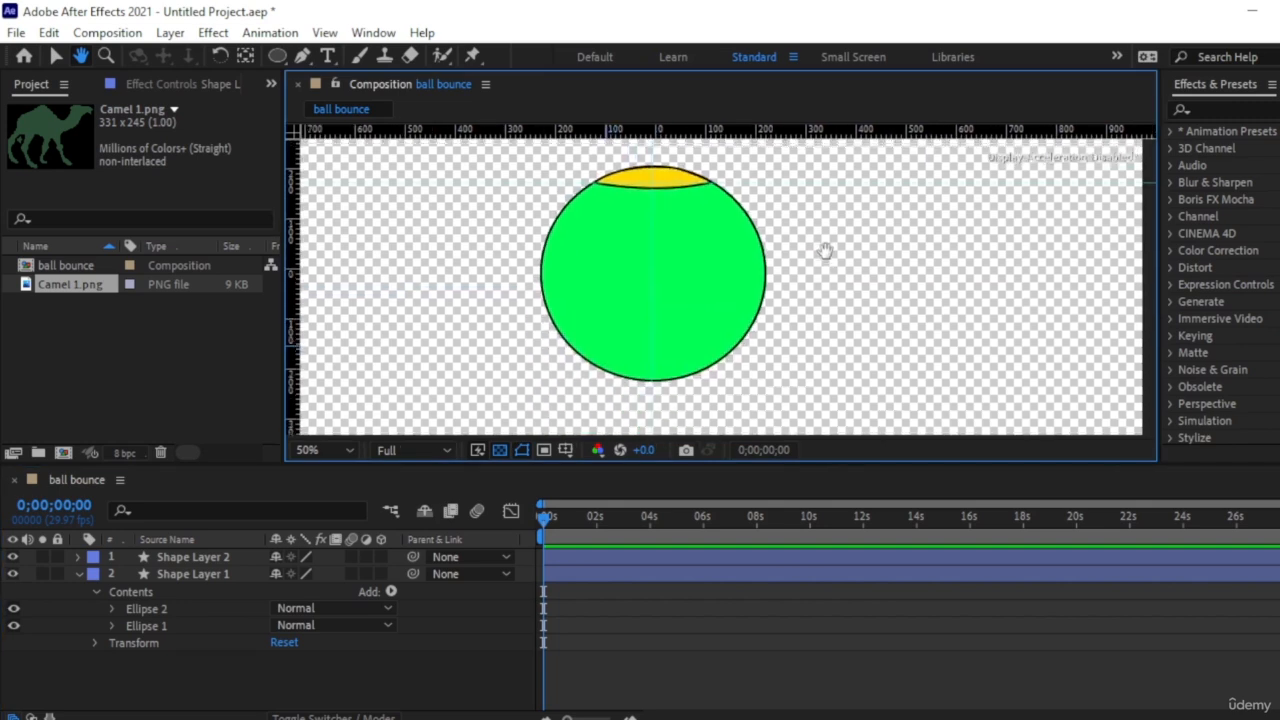
{"action": "key", "text": "v"}
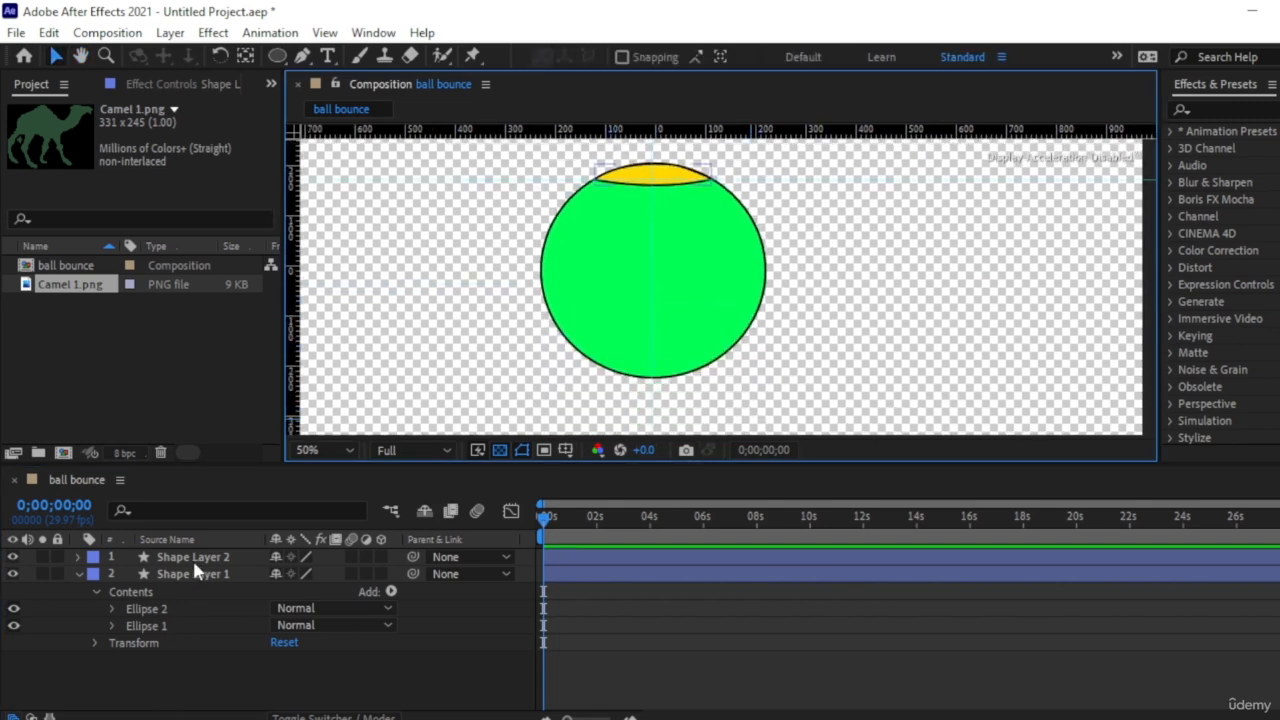
{"action": "left_click", "coordinate": [192, 558]}
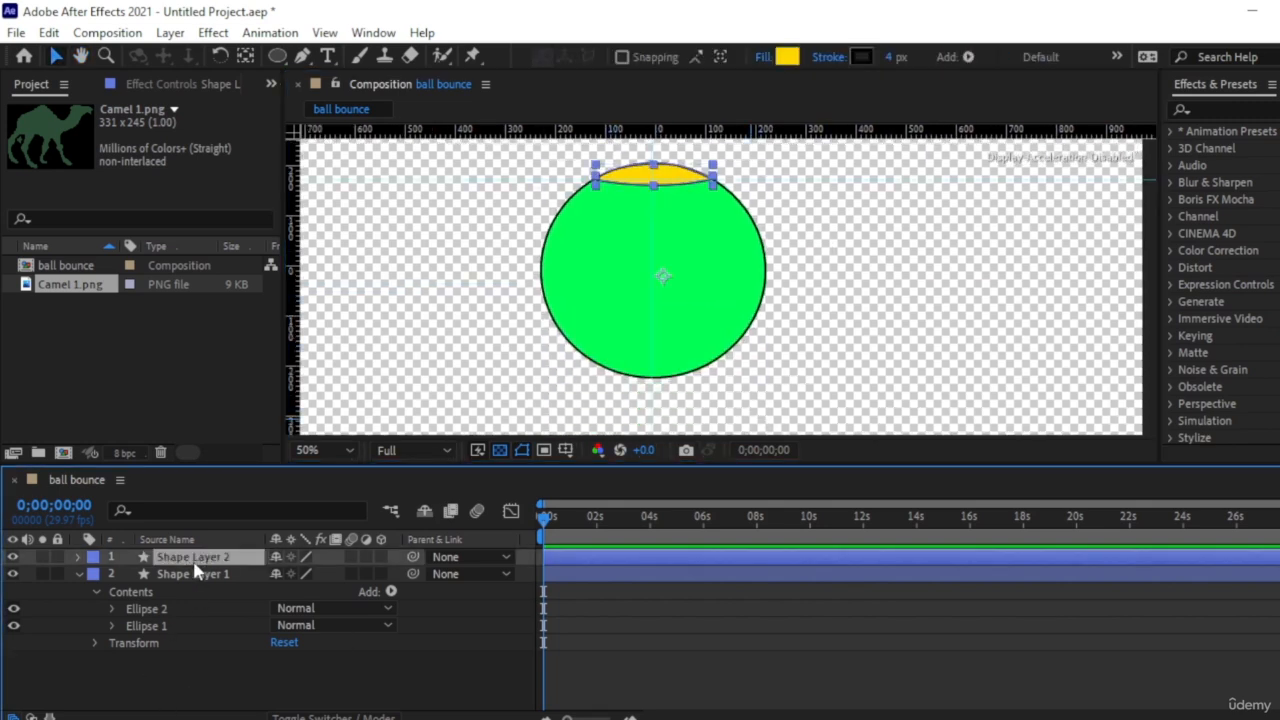
{"action": "left_click", "coordinate": [13, 558]}
{"action": "left_click", "coordinate": [13, 558]}
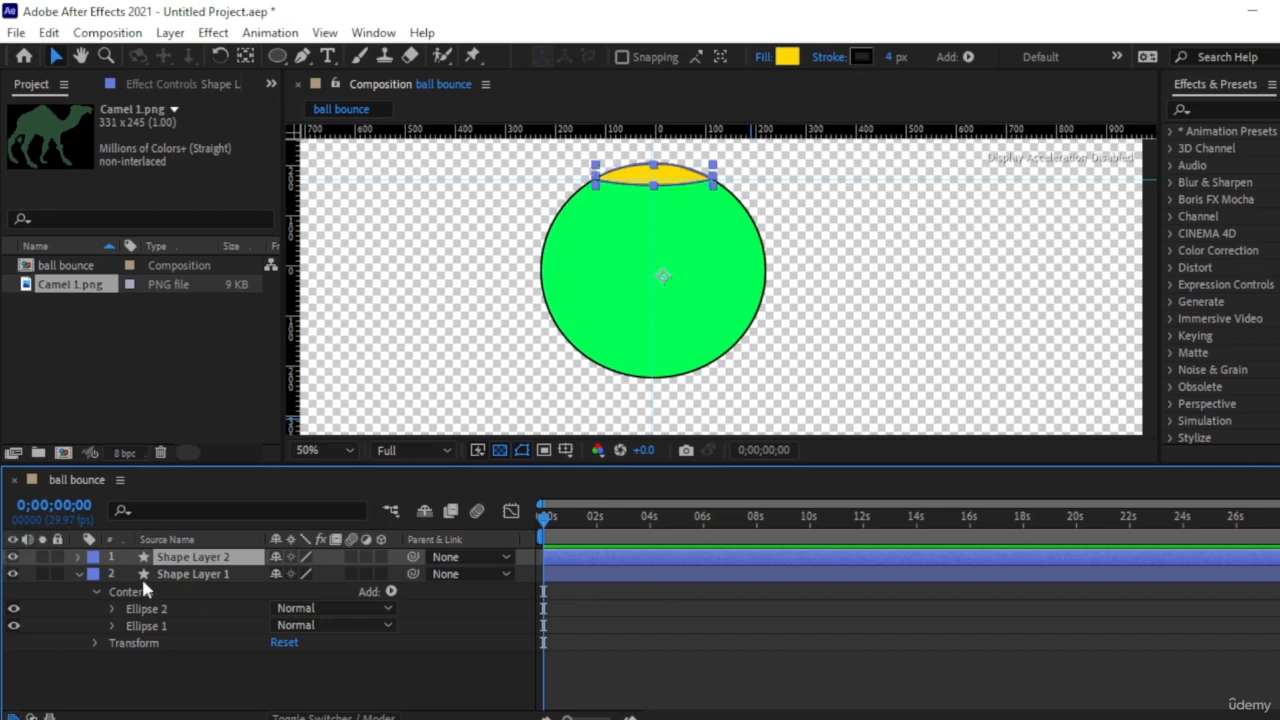
{"action": "left_click", "coordinate": [13, 574]}
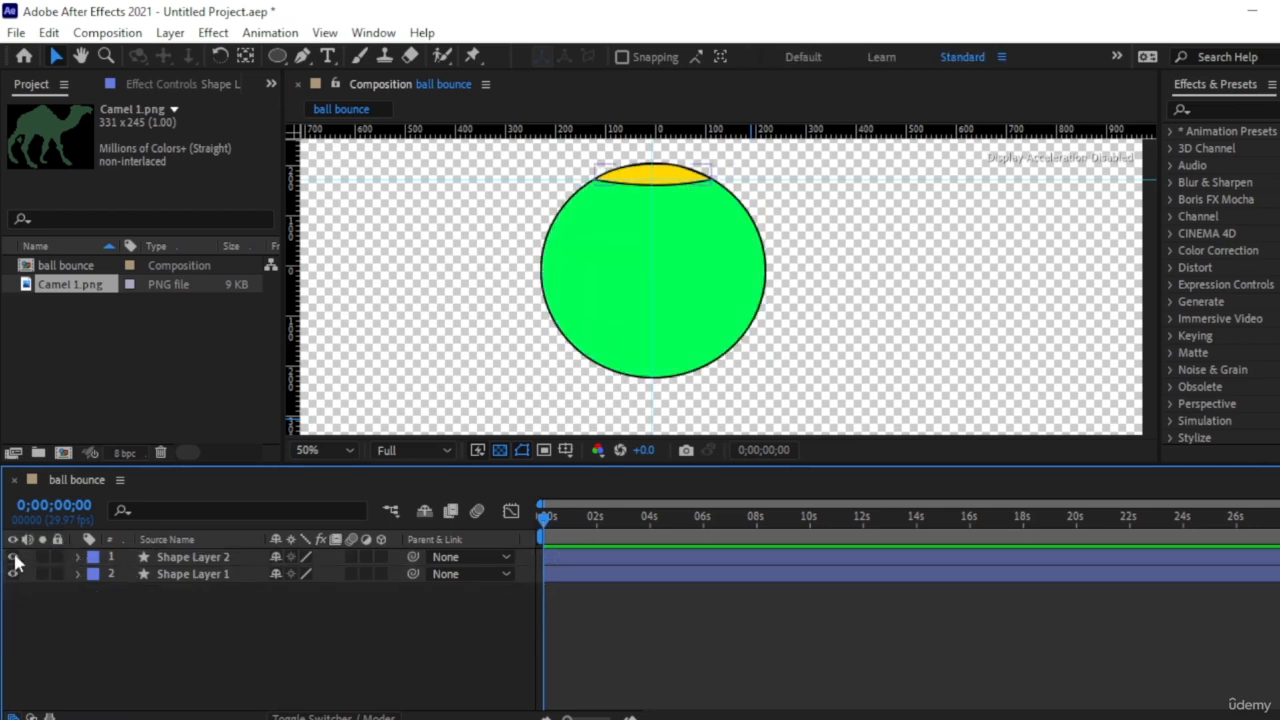
{"action": "left_click", "coordinate": [13, 558]}
{"action": "left_click", "coordinate": [13, 558]}
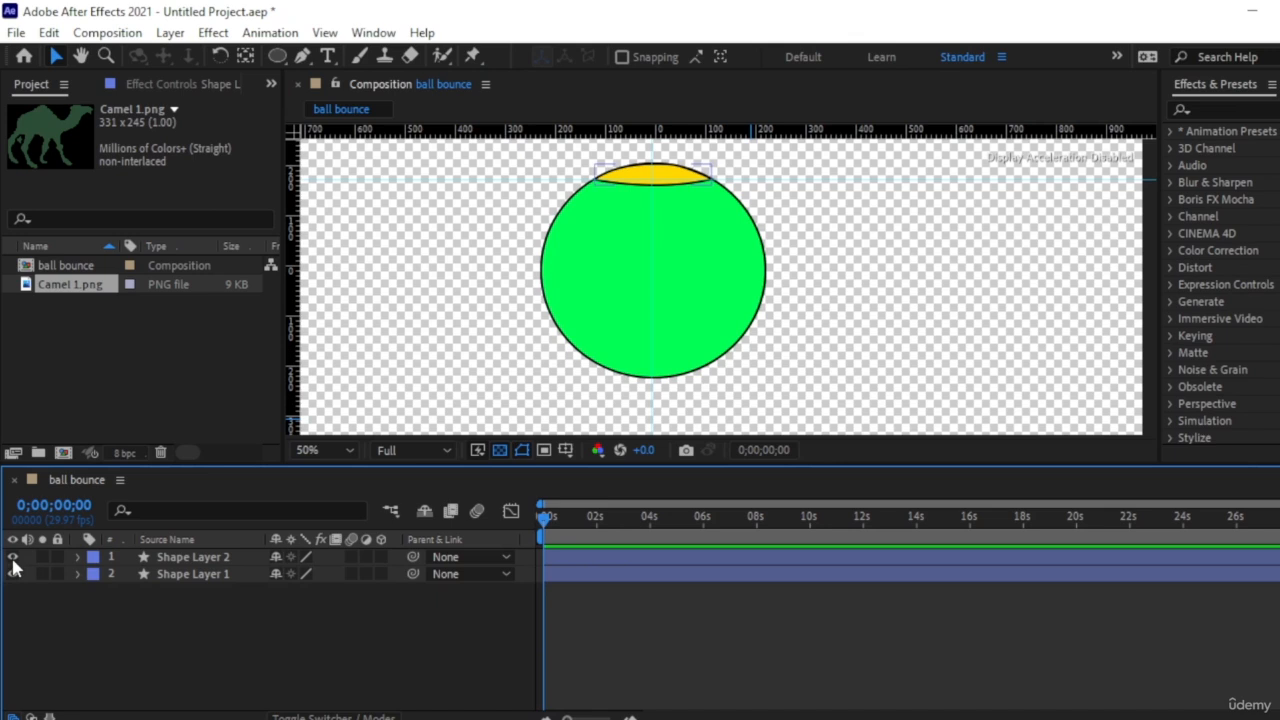
- Show Shape Layer 1's Position property and rename the layer "green ball"
{"action": "left_click", "coordinate": [184, 575]}
{"action": "key", "text": "p"}
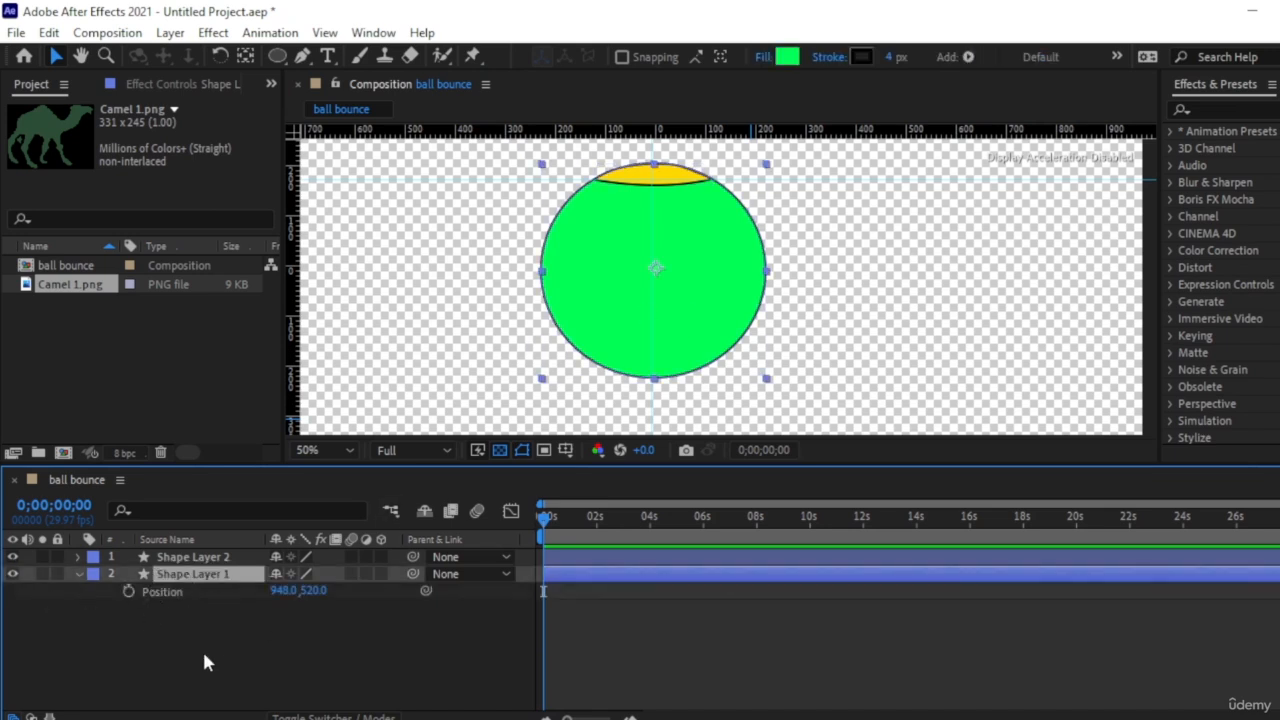
{"action": "right_click", "coordinate": [183, 580]}
{"action": "left_click", "coordinate": [267, 690]}
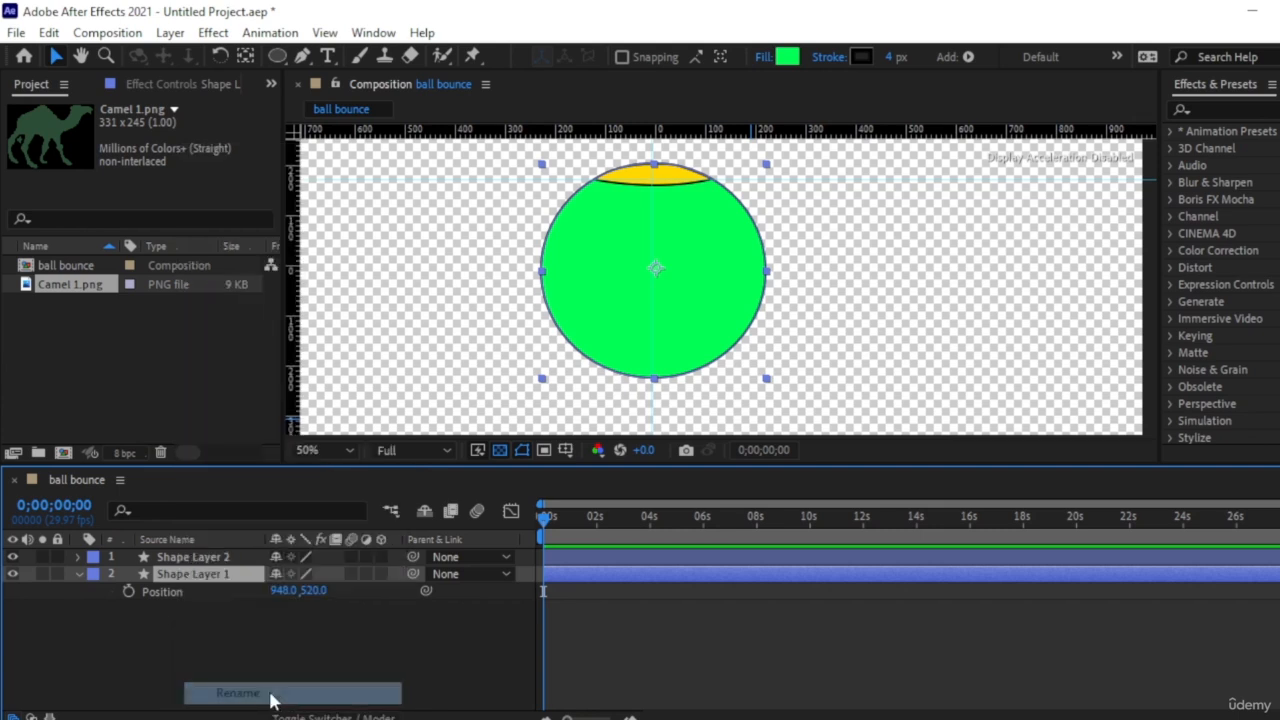
{"action": "type", "text": "green ball"}
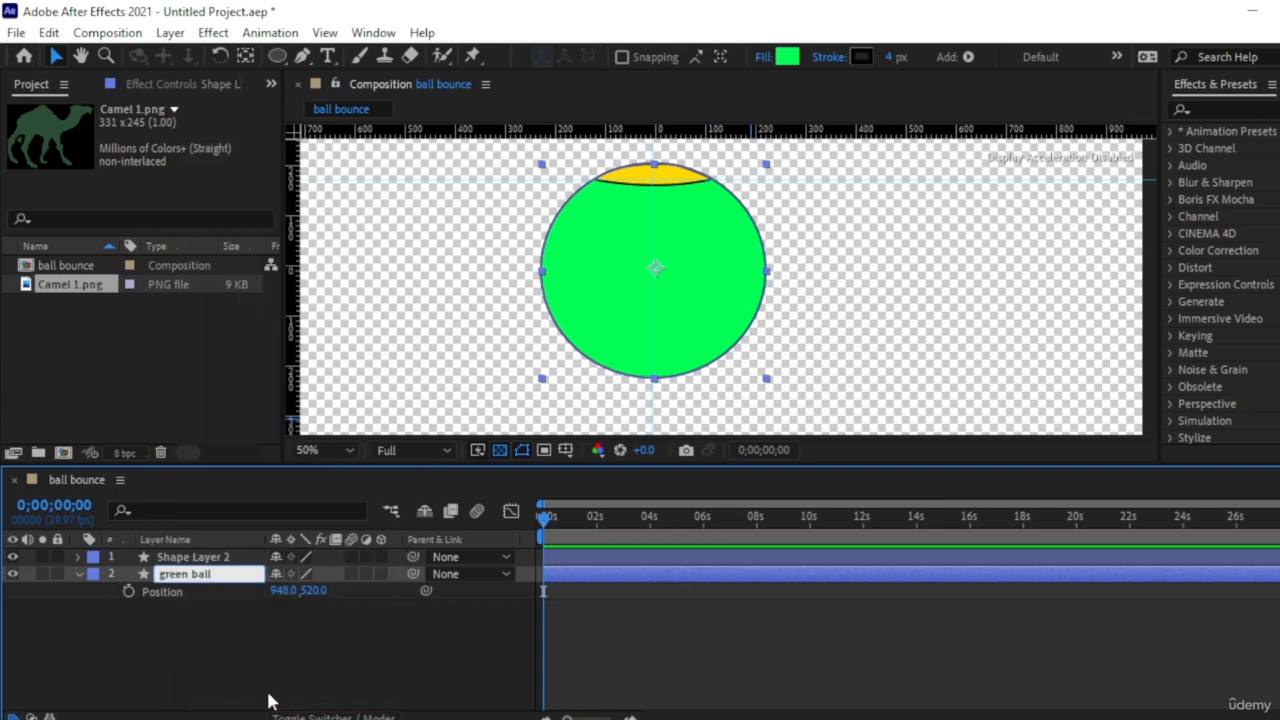
{"action": "key", "text": "Return"}
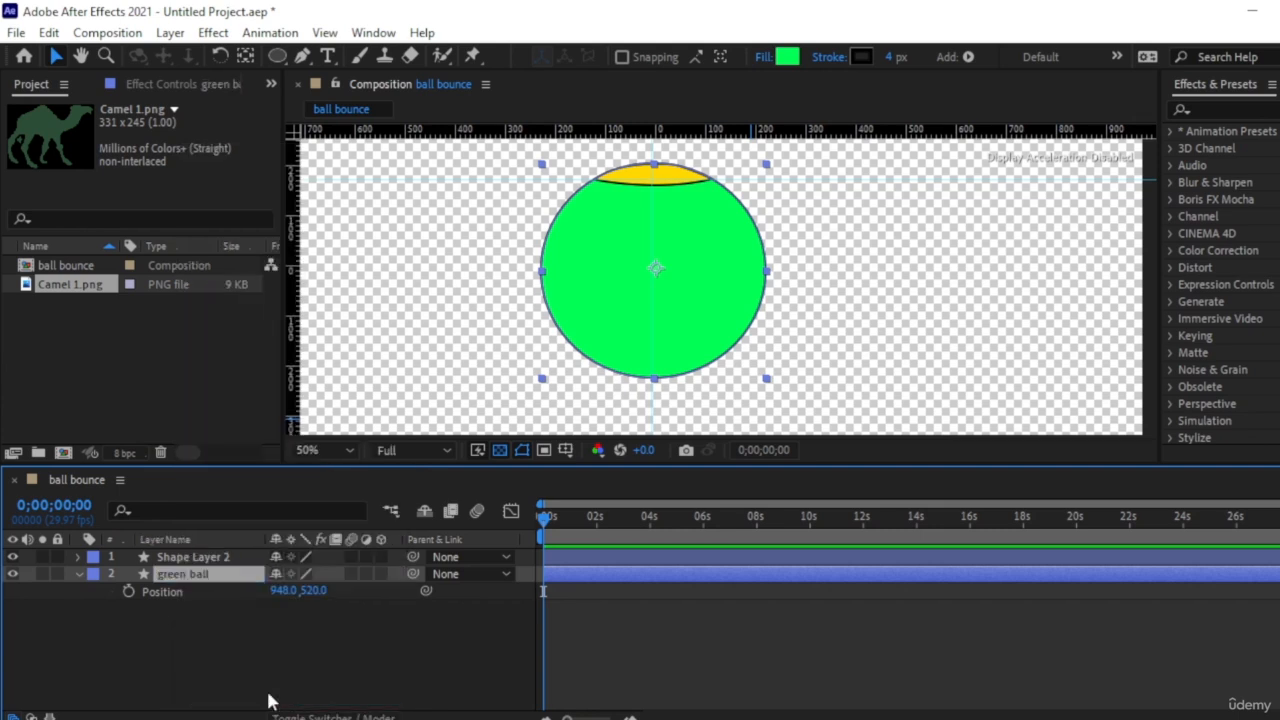
- Rename Shape Layer 2, which holds the yellow section, as "yellow top"
{"action": "left_click", "coordinate": [220, 560]}
{"action": "right_click", "coordinate": [220, 560]}
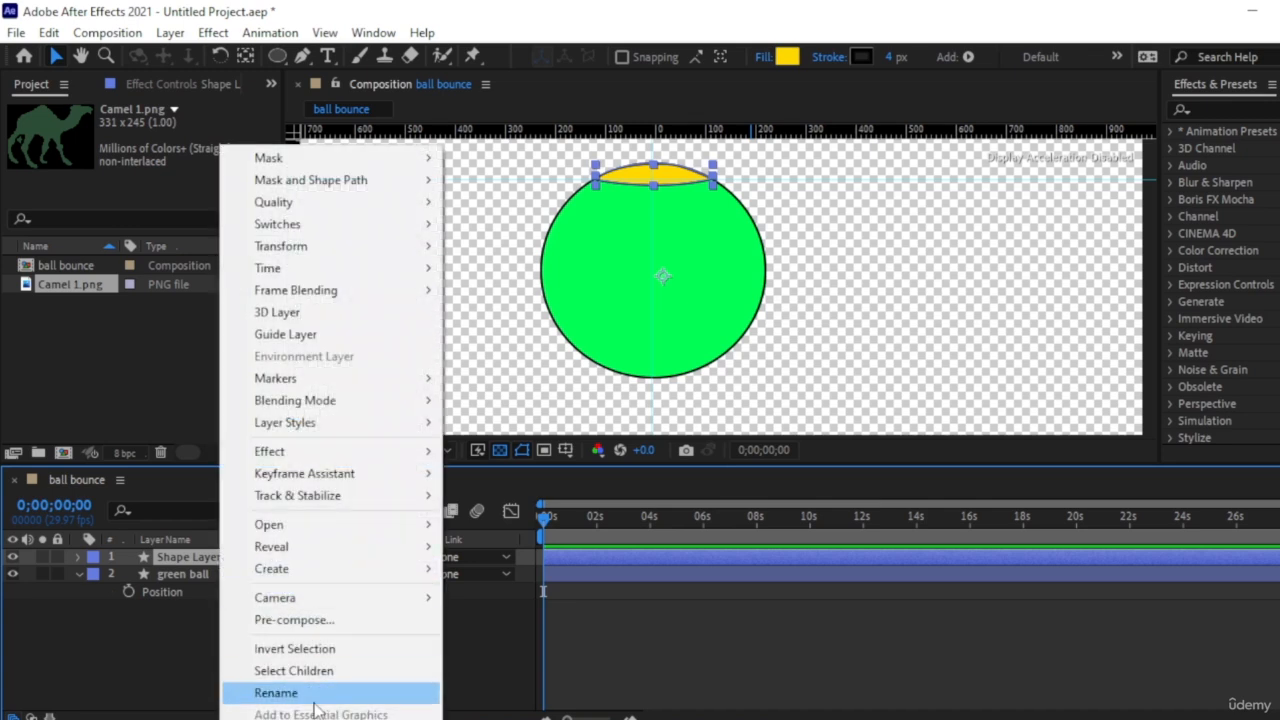
{"action": "left_click", "coordinate": [315, 691]}
{"action": "type", "text": "yellow top"}
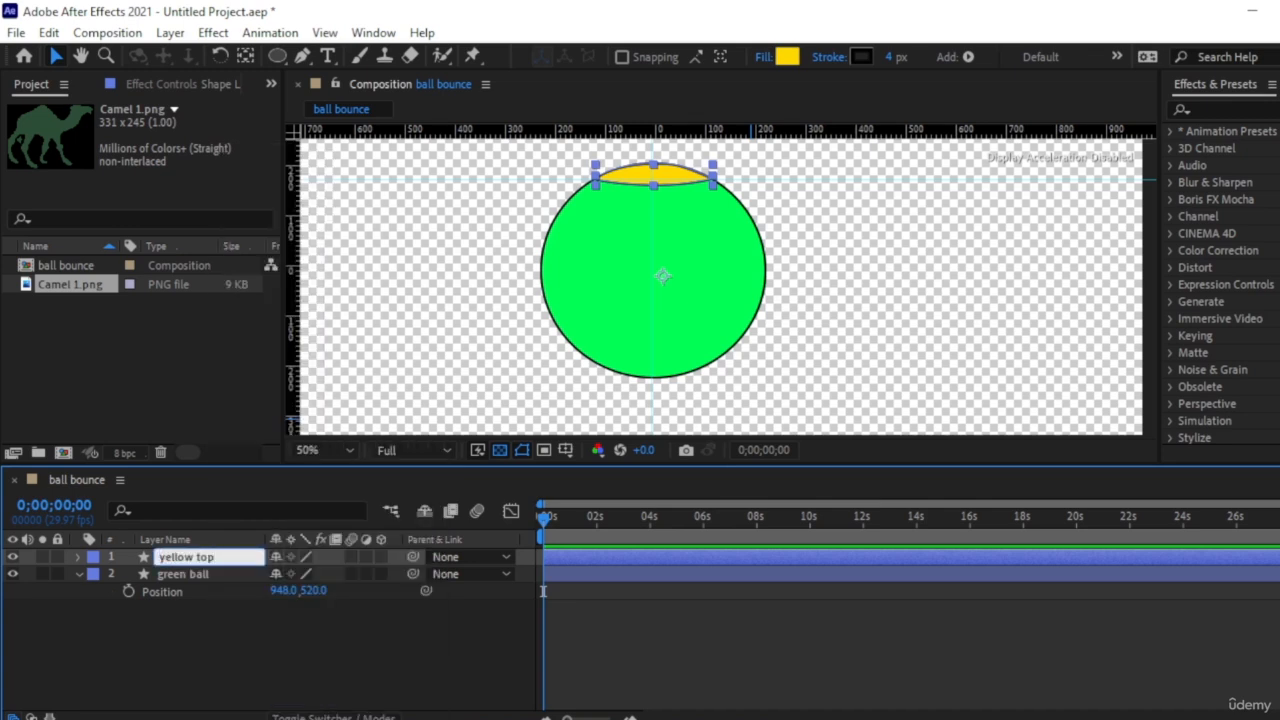
{"action": "key", "text": "Return"}
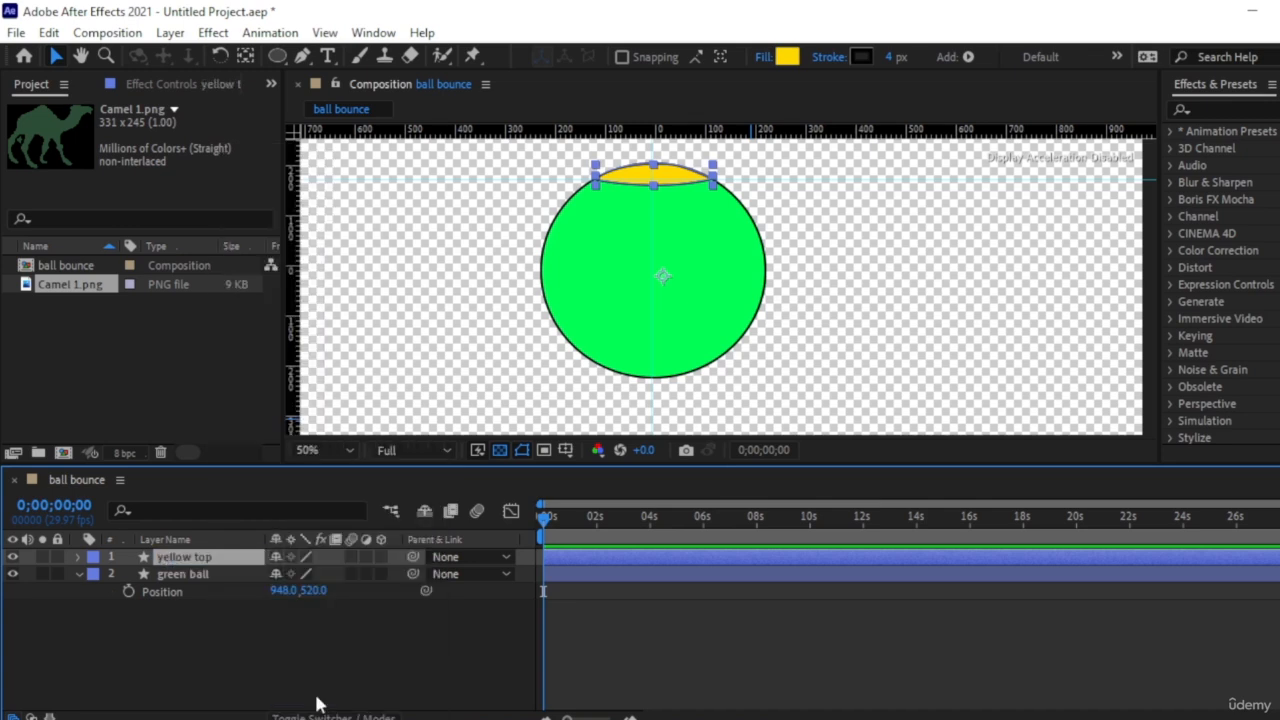
- Try moving the green ball layer alone to X 1263 with Position keyframing enabled, and revert both changes
{"action": "left_click", "coordinate": [178, 573]}
{"action": "left_click", "coordinate": [128, 591]}
{"action": "left_click_drag", "start_coordinate": [283, 590], "coordinate": [612, 597]}
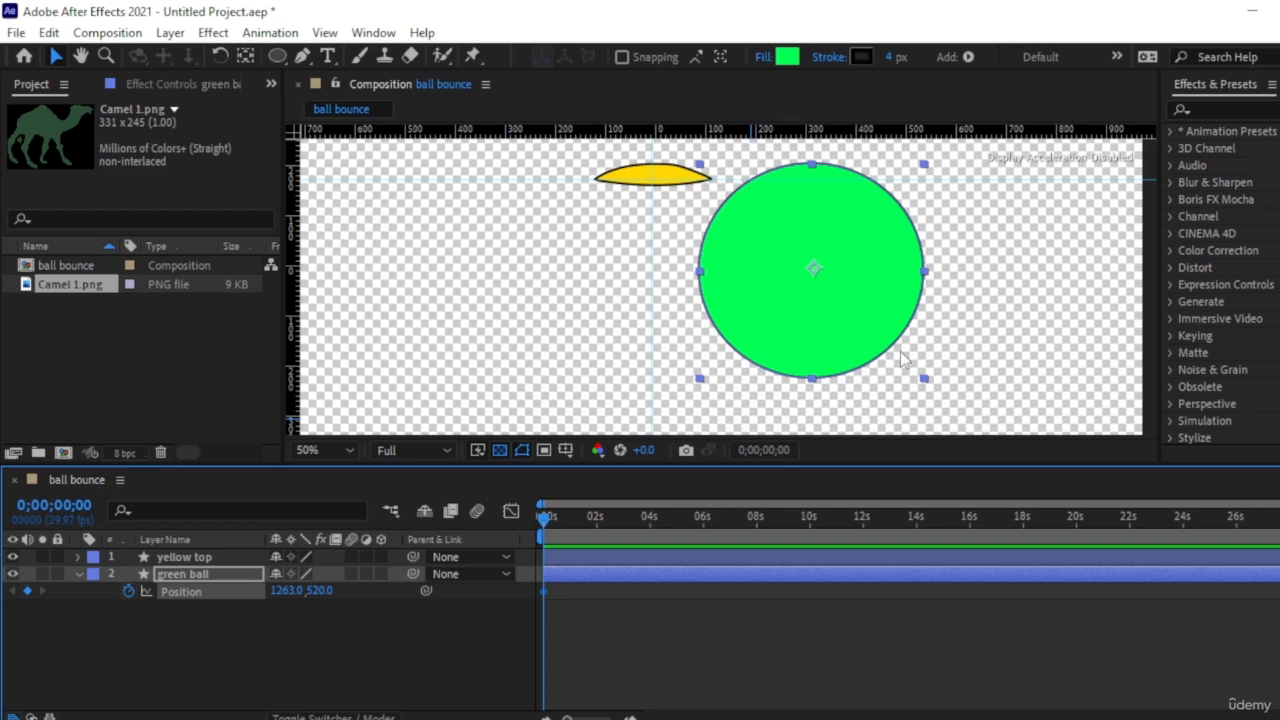
{"action": "left_click_drag", "start_coordinate": [903, 360], "coordinate": [746, 362]}
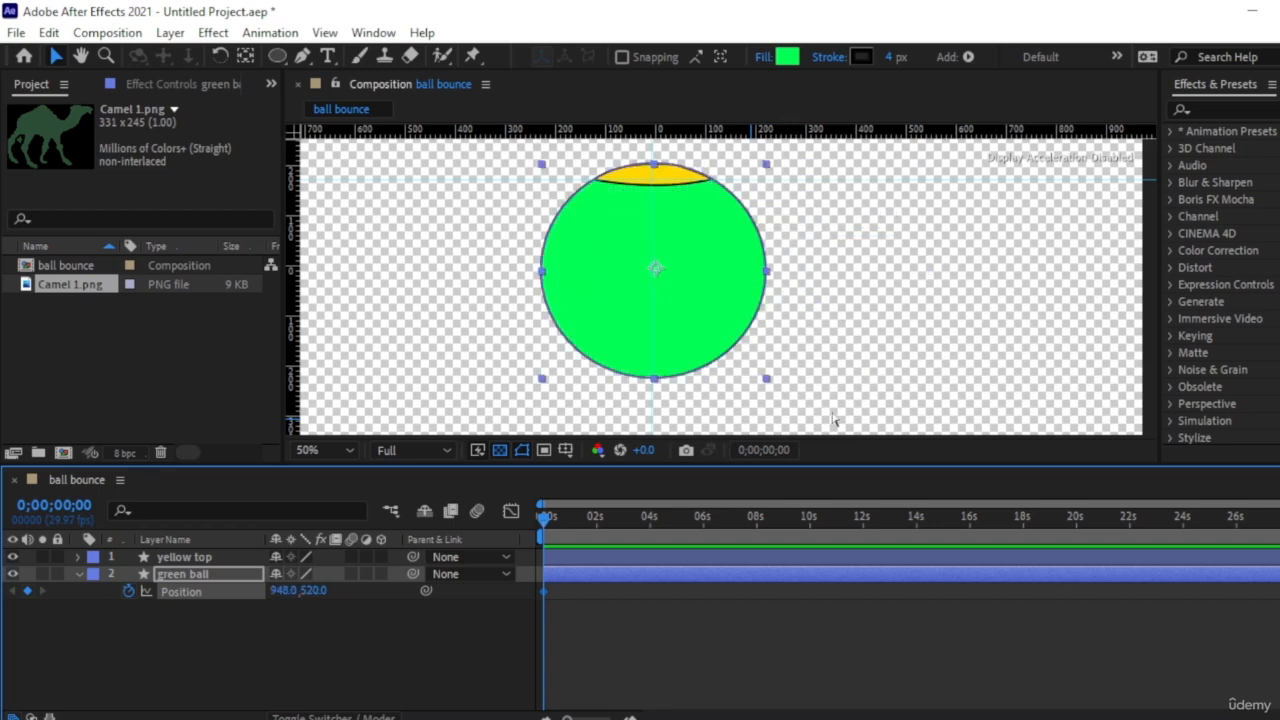
{"action": "left_click", "coordinate": [127, 592]}
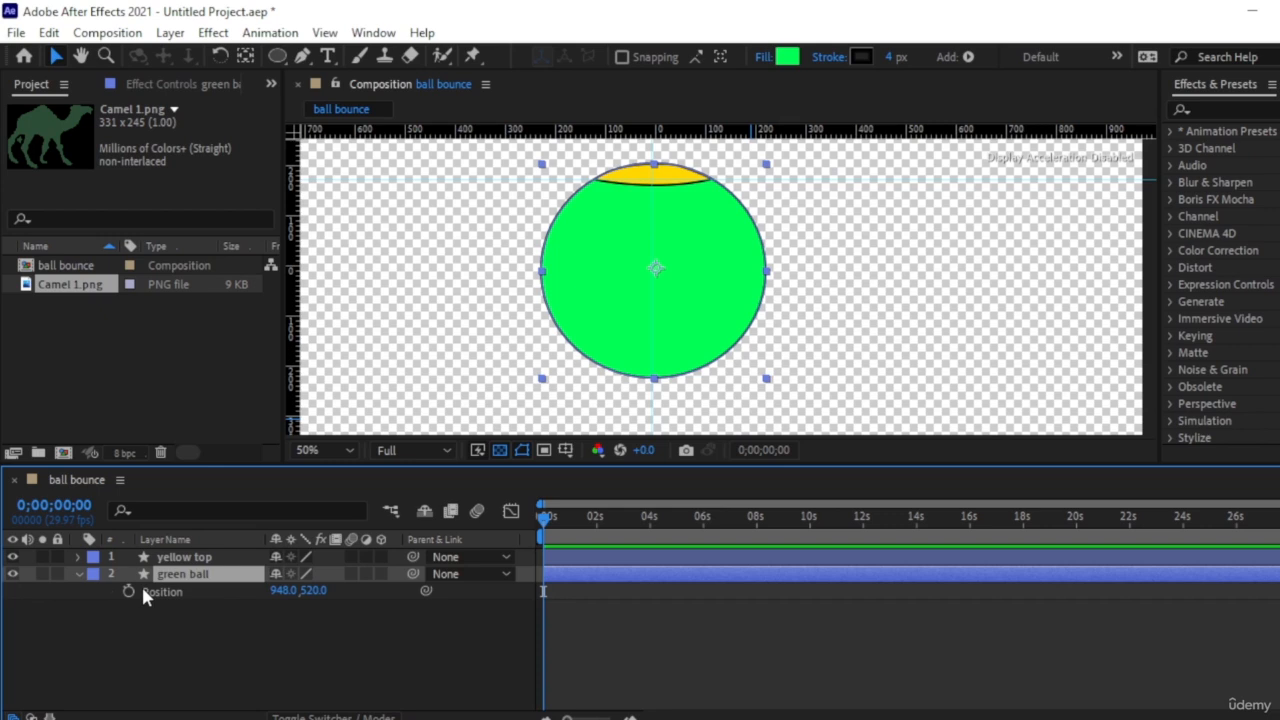
- Collapse the green ball layer's Position property and hide the yellow top layer
{"action": "key", "text": "p"}
{"action": "left_click", "coordinate": [180, 557]}
{"action": "left_click", "coordinate": [181, 576]}
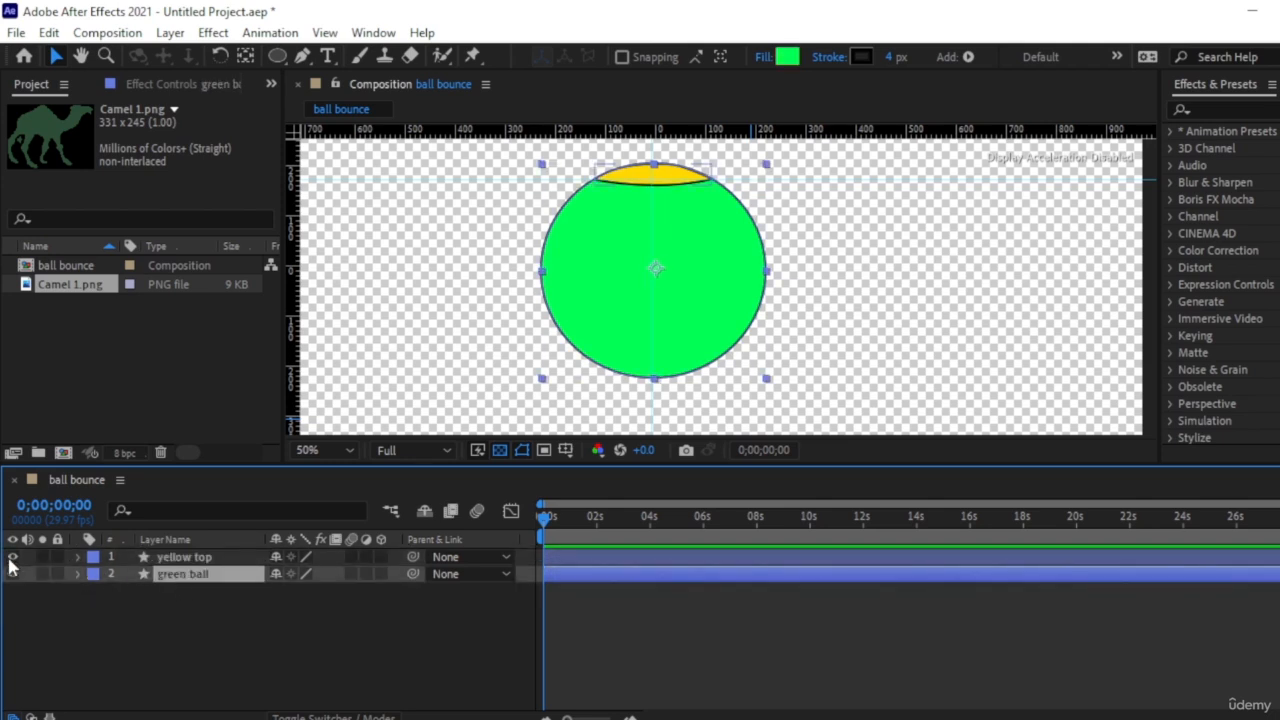
{"action": "left_click", "coordinate": [12, 557]}
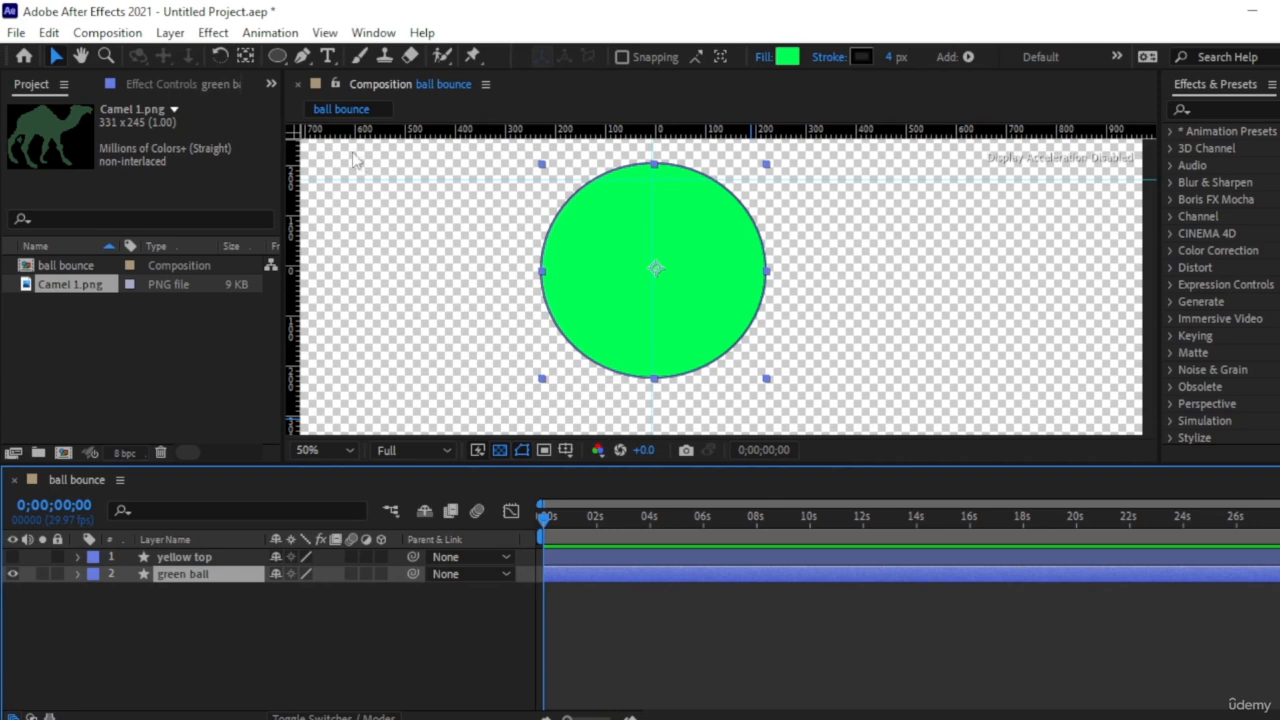
- Draw a closed triangle across the ball with the Pen tool, inside the green ball layer
{"action": "left_click", "coordinate": [303, 57]}
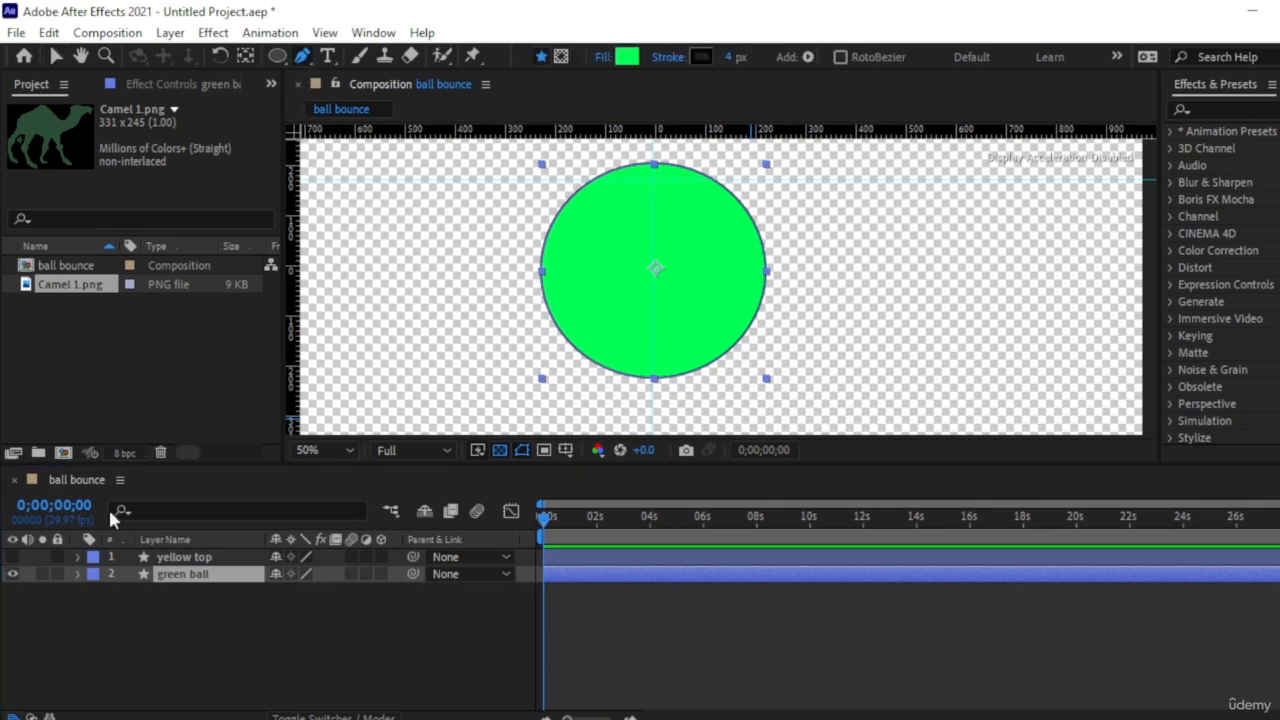
{"action": "left_click", "coordinate": [502, 308]}
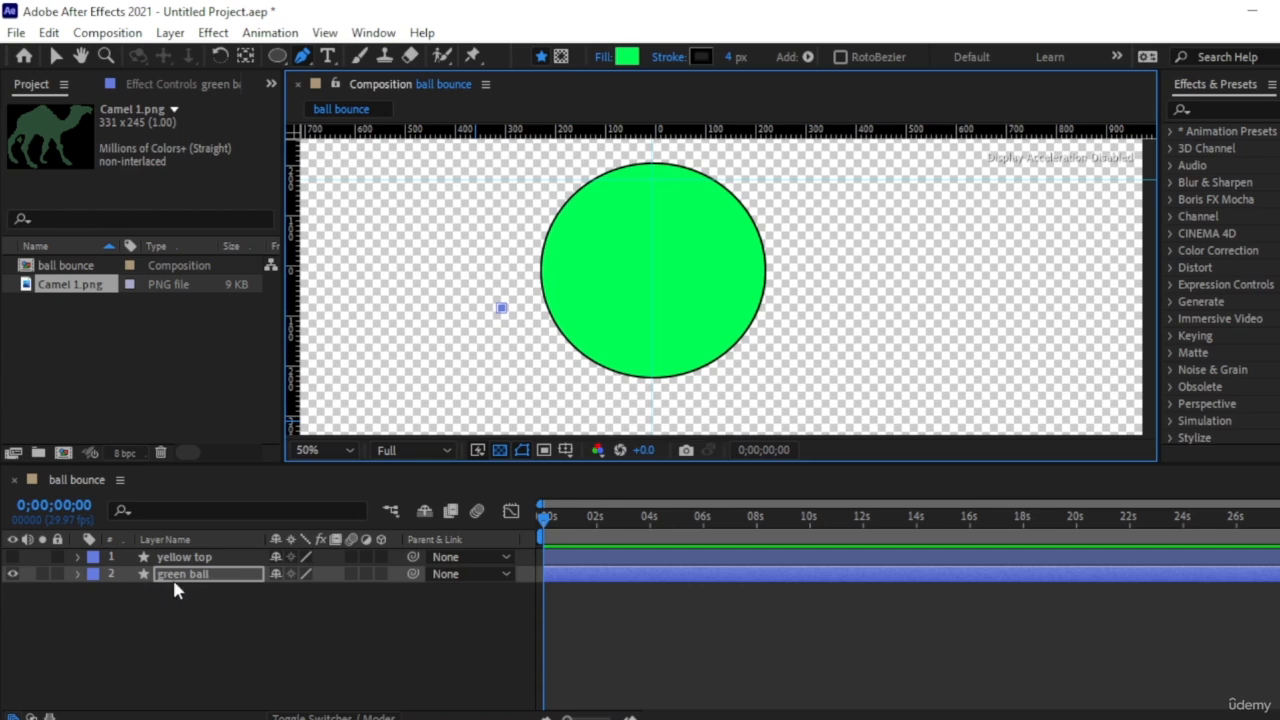
{"action": "left_click", "coordinate": [783, 180]}
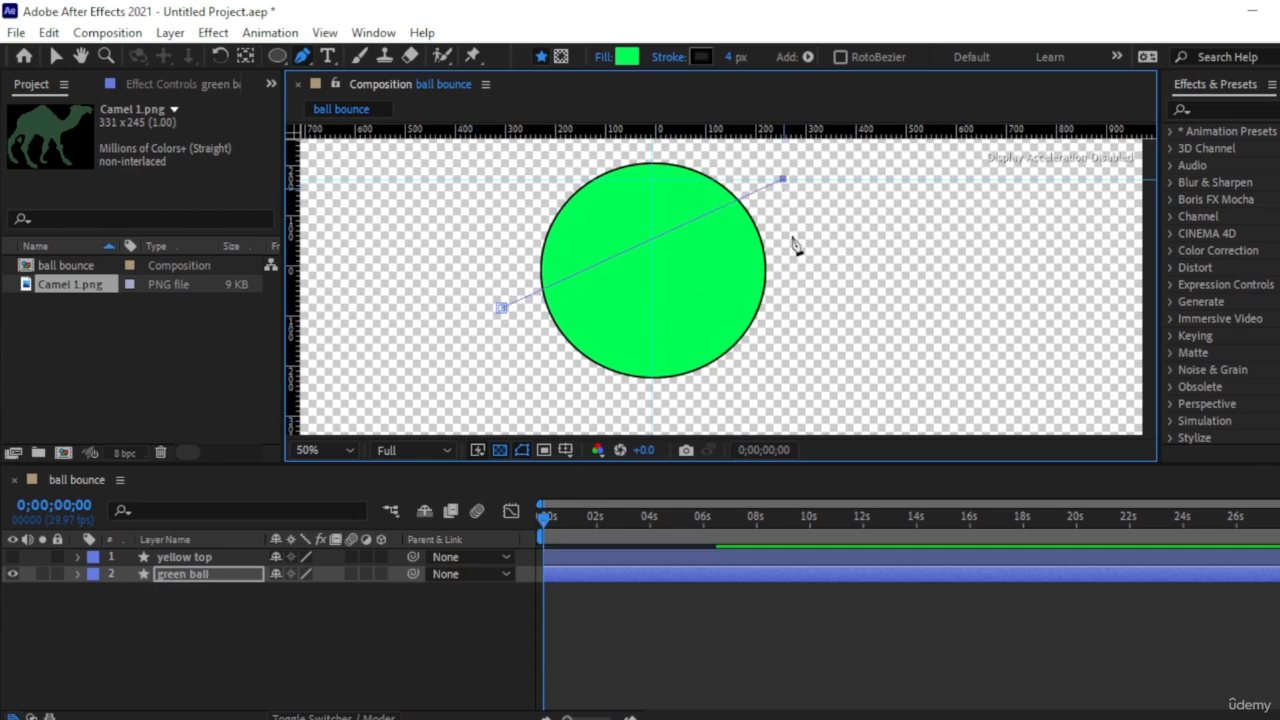
{"action": "left_click", "coordinate": [788, 309]}
{"action": "left_click", "coordinate": [501, 308]}
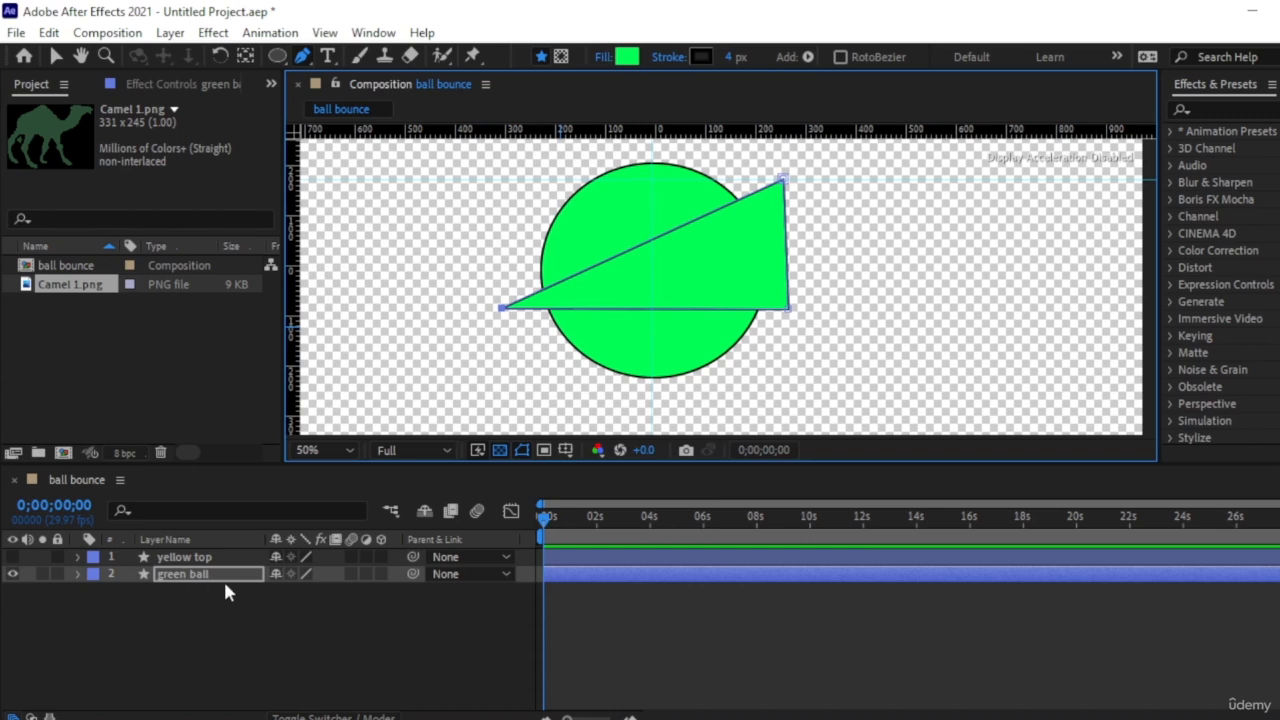
- Expand the green ball layer's contents to examine the shapes it holds
{"action": "left_click", "coordinate": [78, 574]}
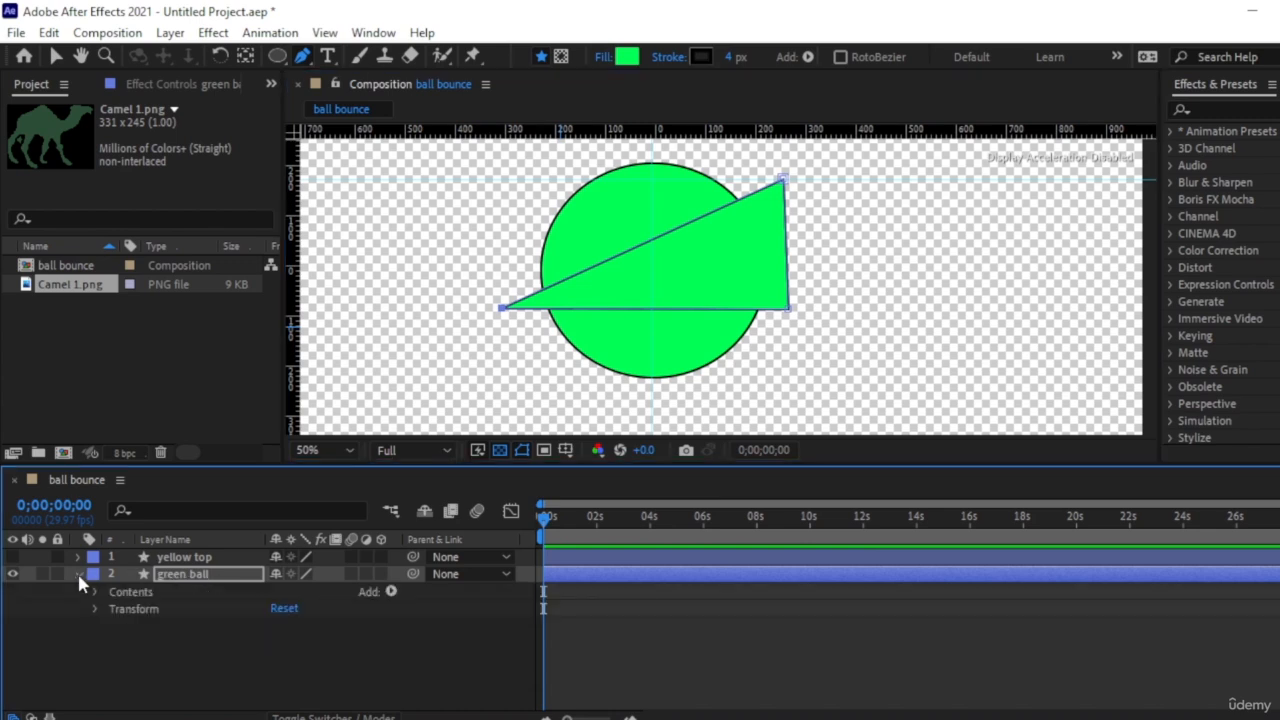
{"action": "left_click", "coordinate": [95, 592]}
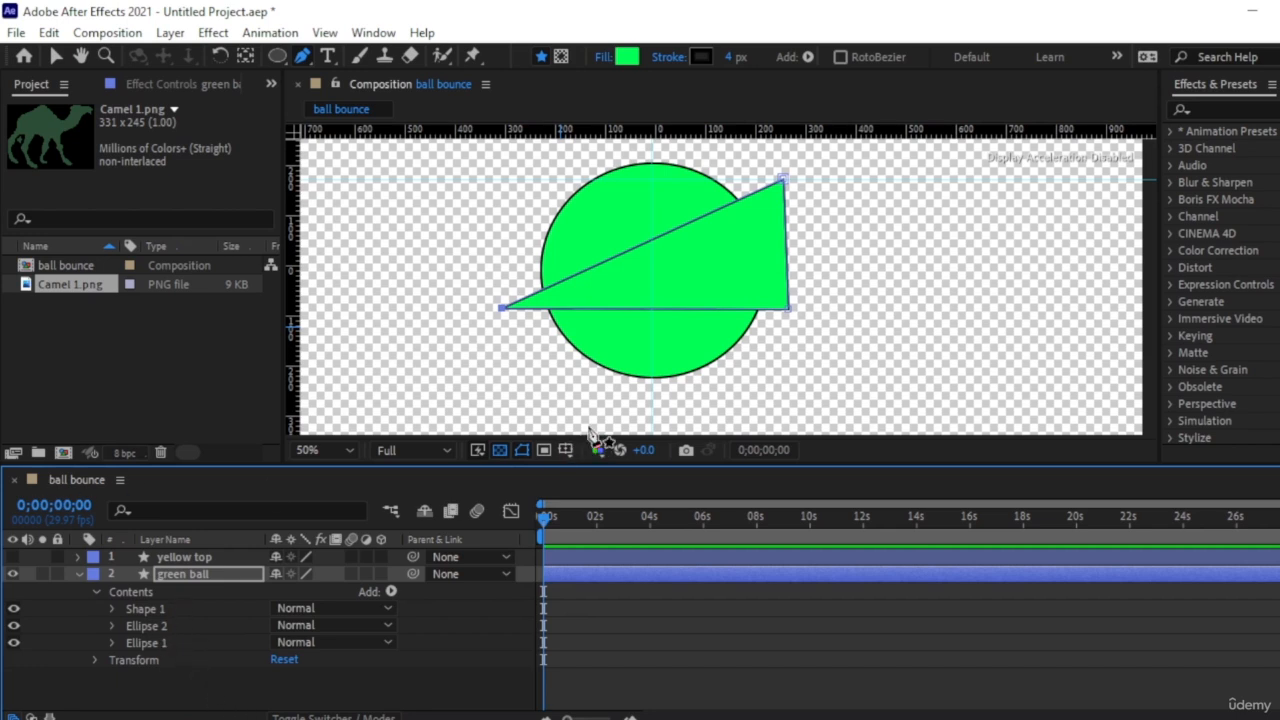
{"action": "left_click", "coordinate": [202, 679]}
- Try moving the green ball layer to X 1117 with Position keyframing enabled, revert both changes, and collapse its Position property
{"action": "left_click", "coordinate": [196, 575]}
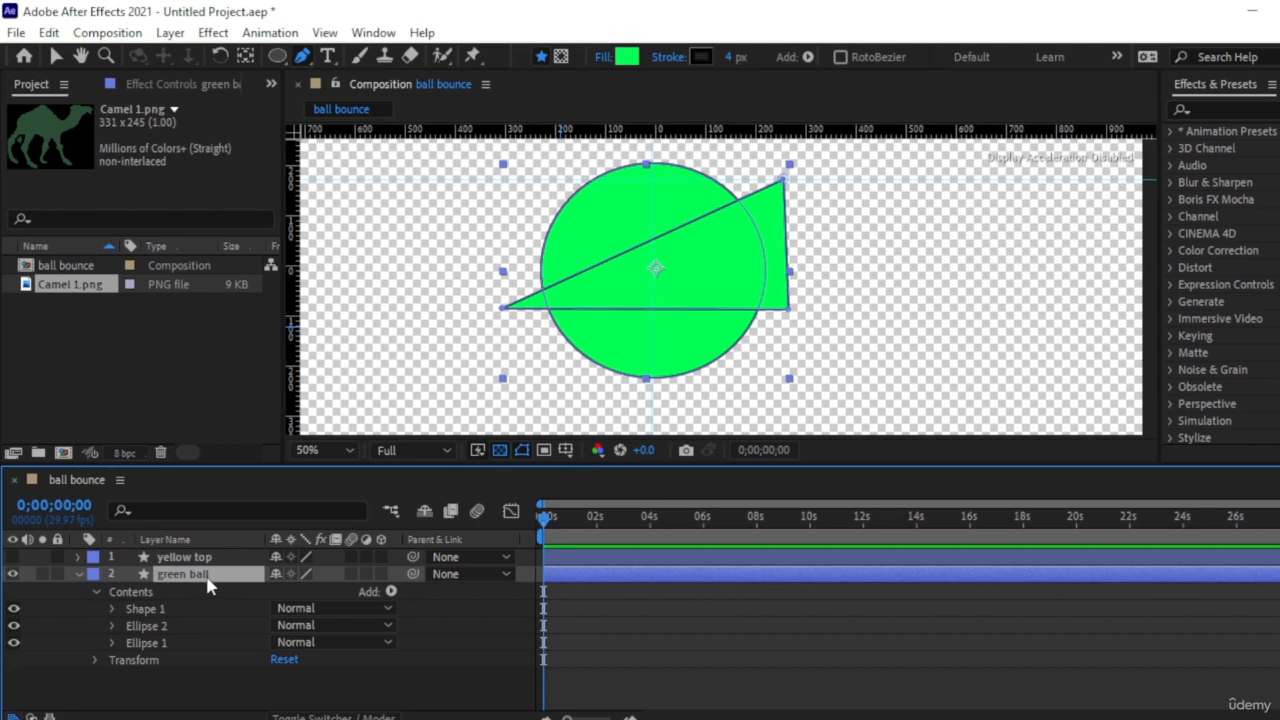
{"action": "key", "text": "p"}
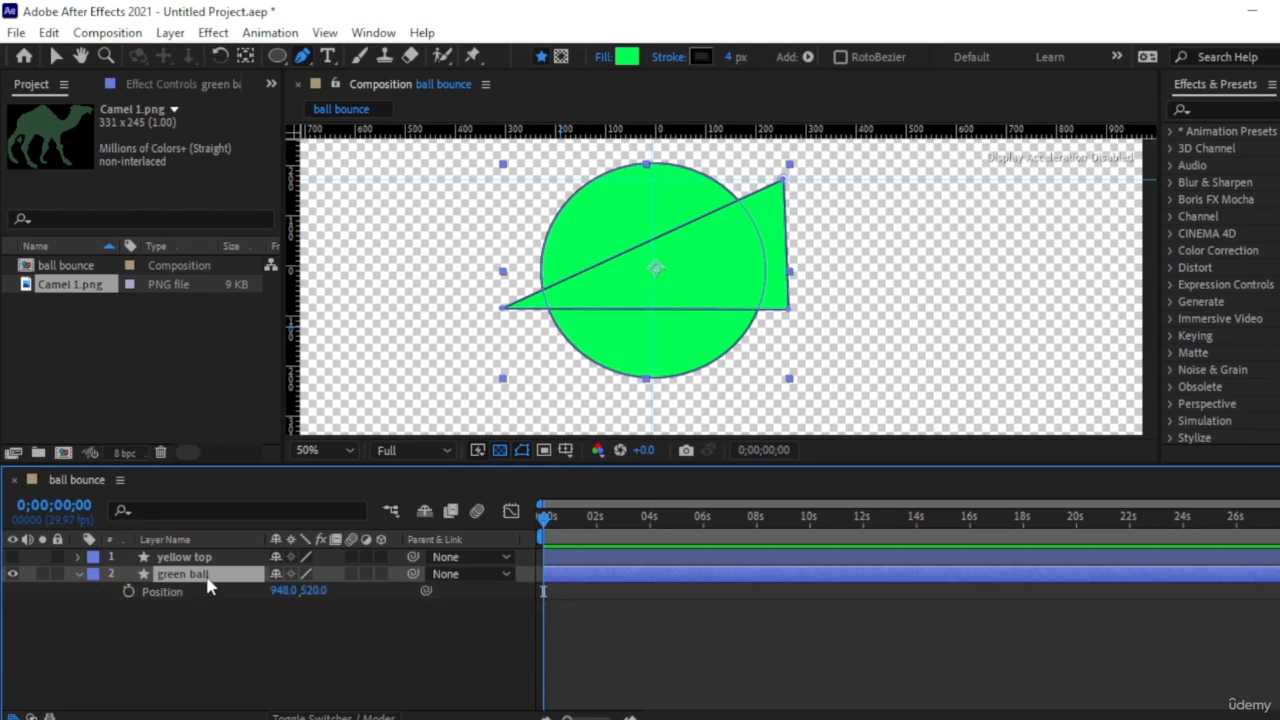
{"action": "left_click", "coordinate": [128, 591]}
{"action": "left_click_drag", "start_coordinate": [282, 591], "coordinate": [369, 595]}
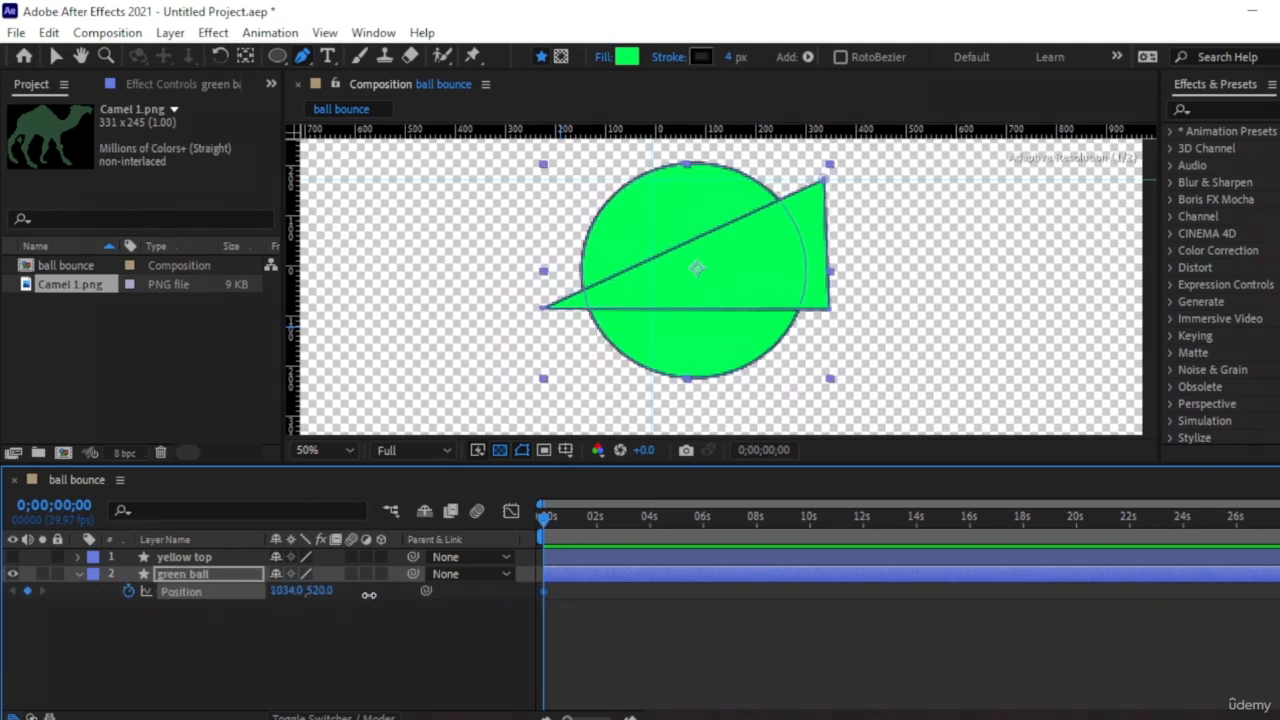
{"action": "left_click_drag", "start_coordinate": [287, 591], "coordinate": [370, 597]}
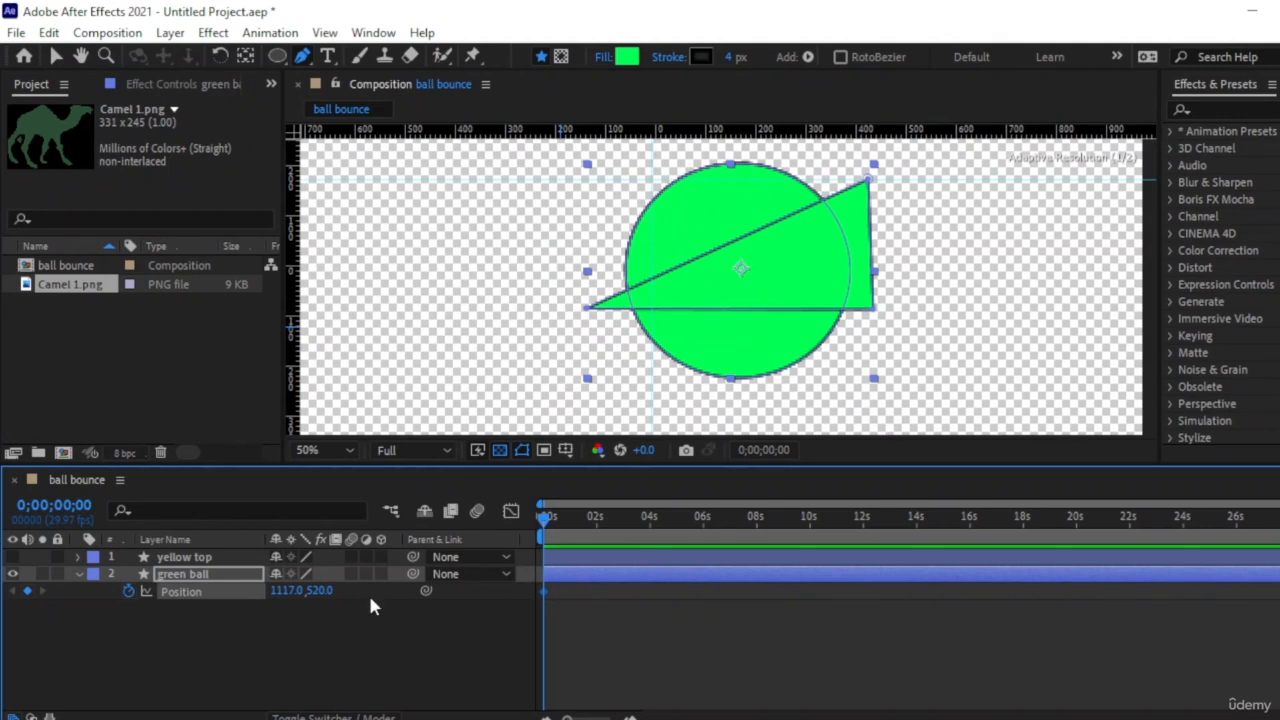
{"action": "key", "text": "ctrl+z"}
{"action": "key", "text": "ctrl+z"}
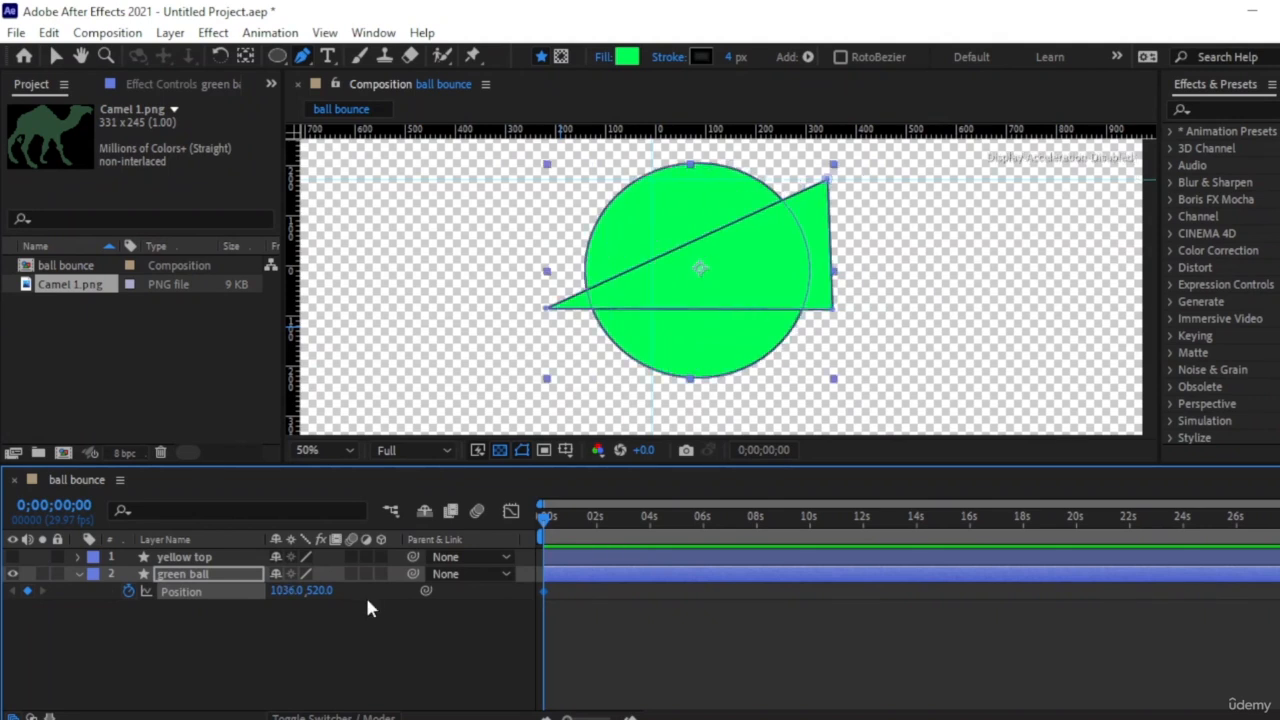
{"action": "key", "text": "ctrl+z"}
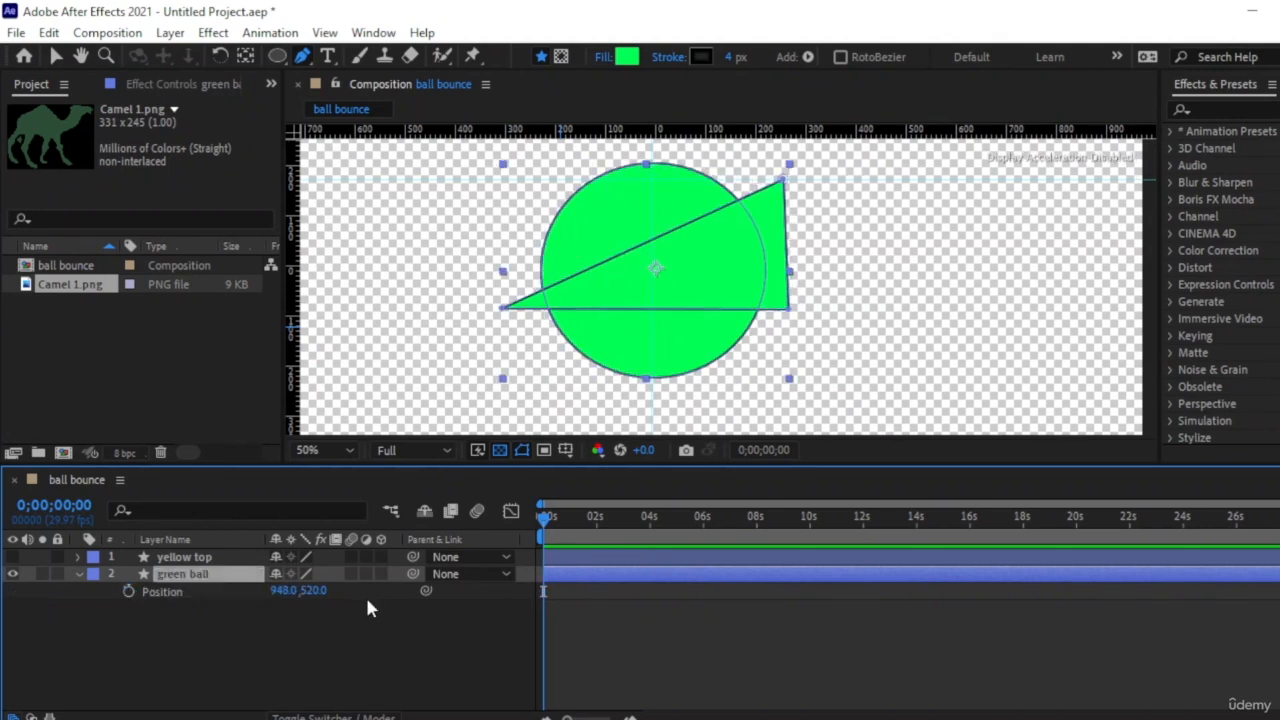
{"action": "key", "text": "p"}
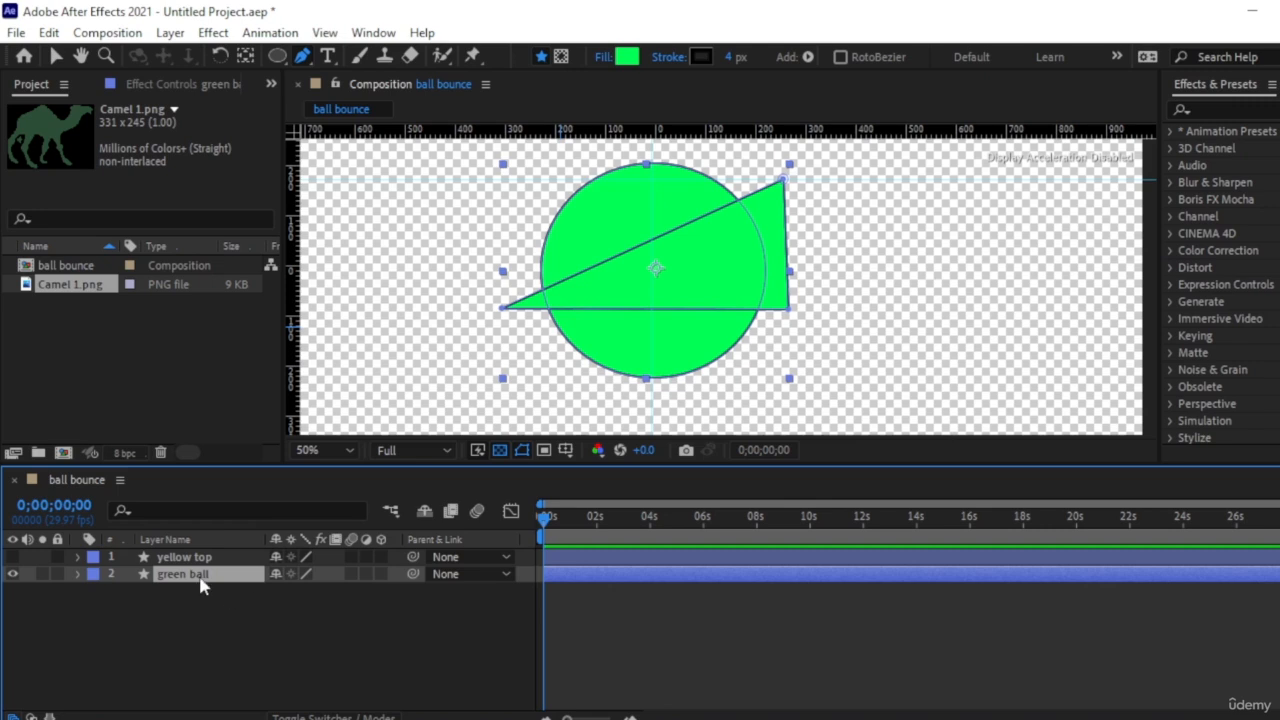
- Undo the triangle drawn in the green ball layer
{"action": "key", "text": "Return"}
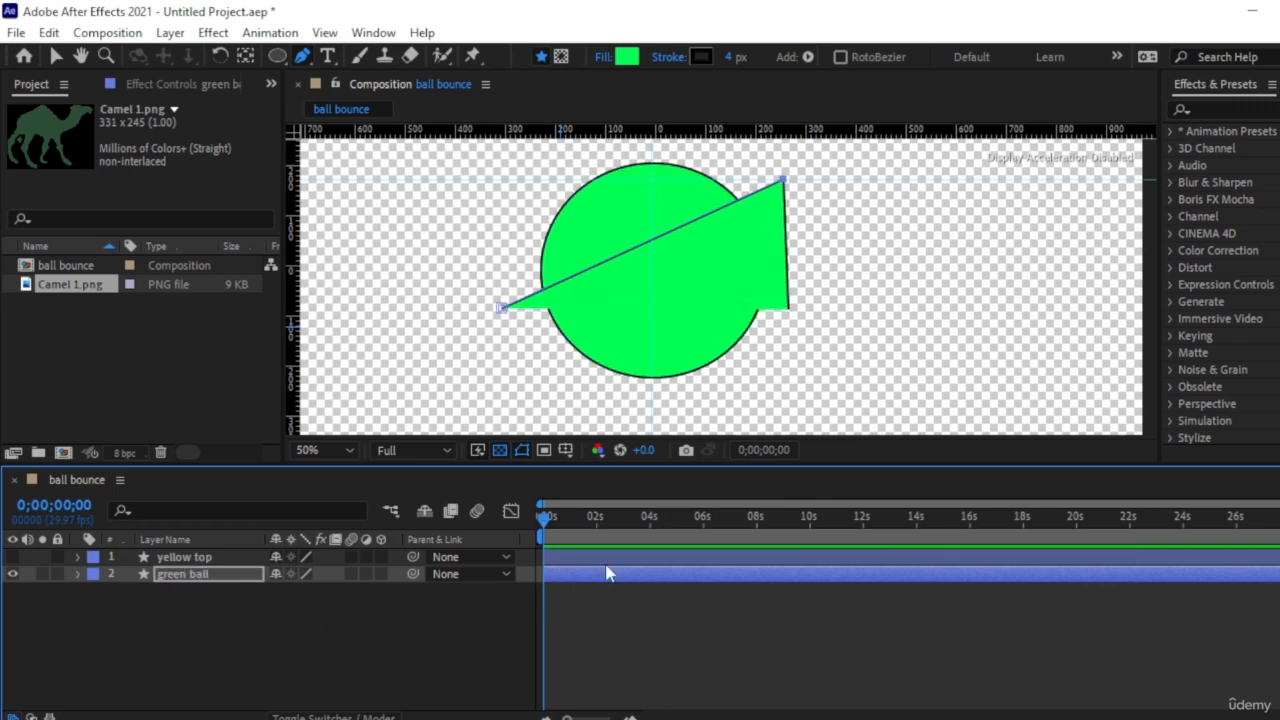
{"action": "key", "text": "ctrl+z"}
{"action": "key", "text": "ctrl+z"}
{"action": "key", "text": "ctrl+z"}
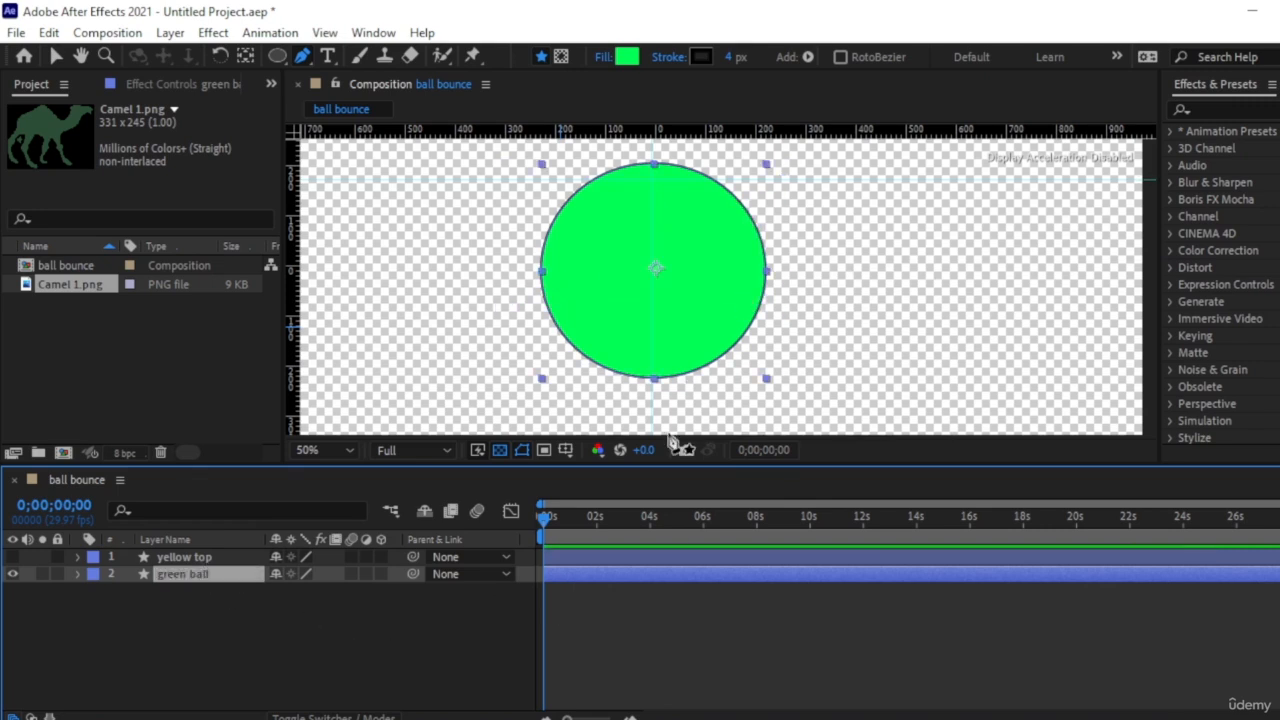
- Expand the green ball layer's contents and draw a closed four-point shape overlapping the ball's left side
{"action": "left_click", "coordinate": [78, 573]}
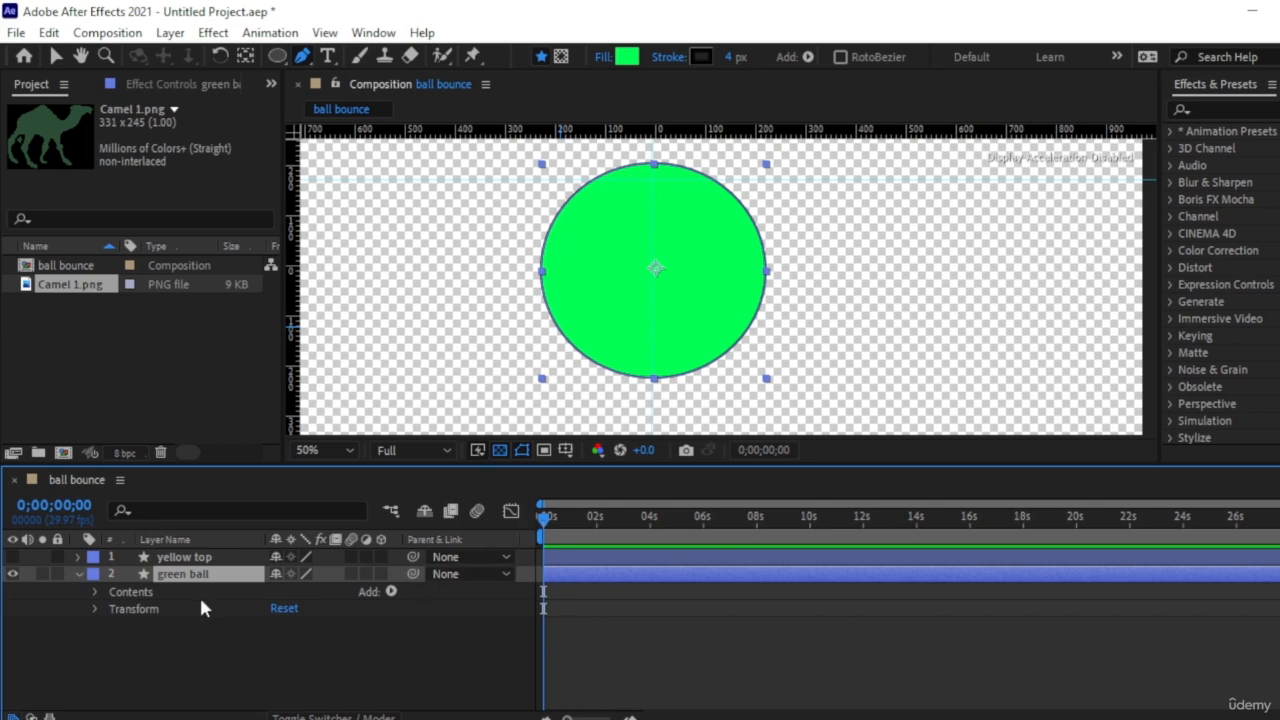
{"action": "left_click", "coordinate": [95, 590]}
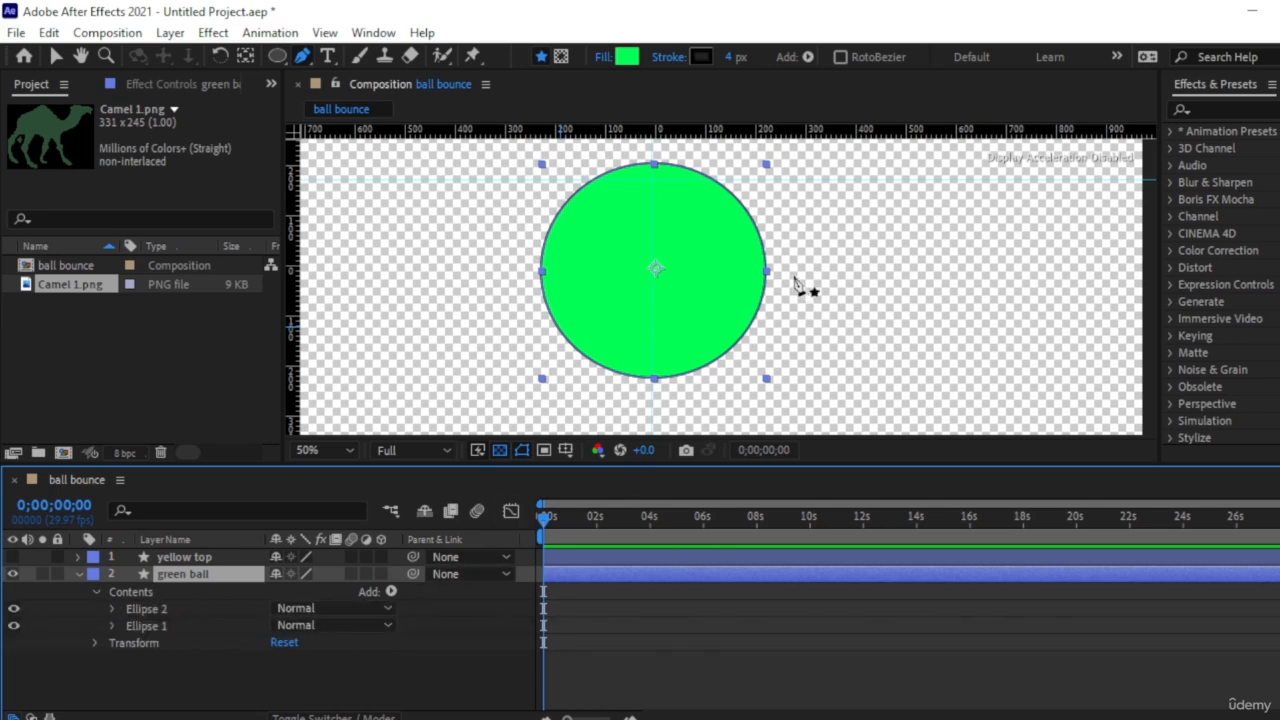
{"action": "left_click", "coordinate": [487, 245]}
{"action": "left_click", "coordinate": [575, 192]}
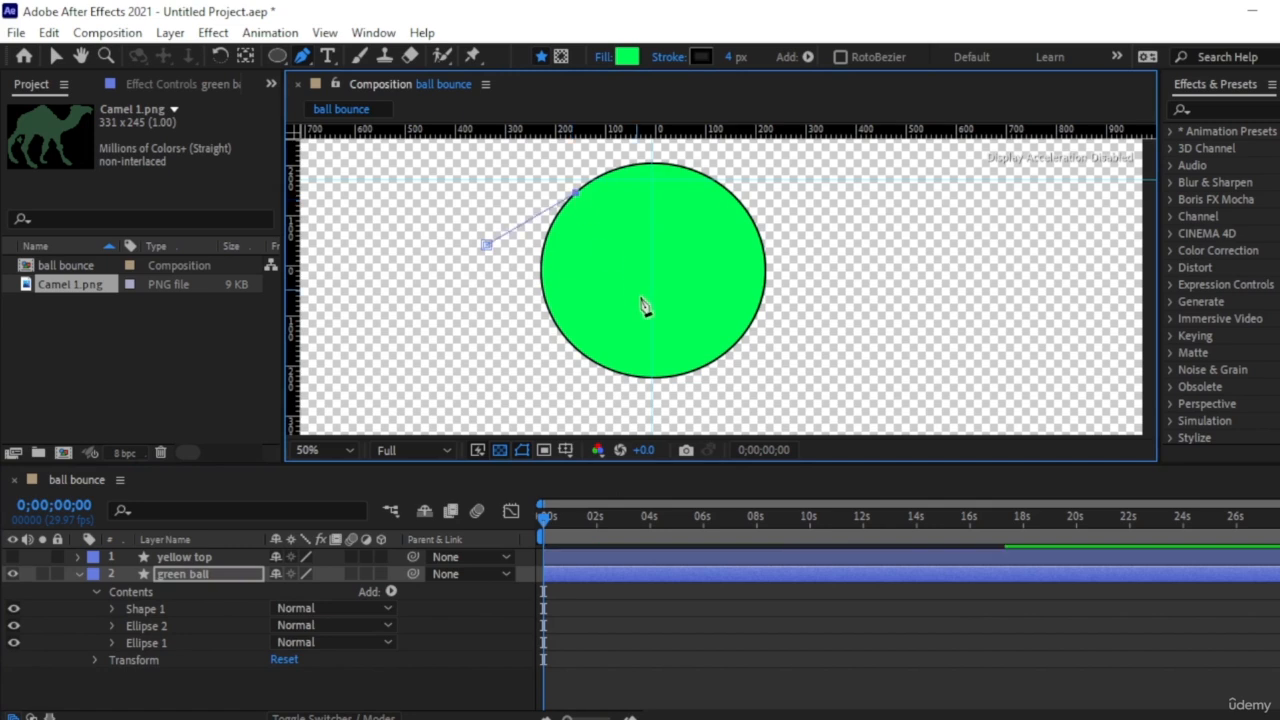
{"action": "left_click", "coordinate": [650, 295]}
{"action": "left_click", "coordinate": [468, 292]}
{"action": "left_click", "coordinate": [487, 245]}
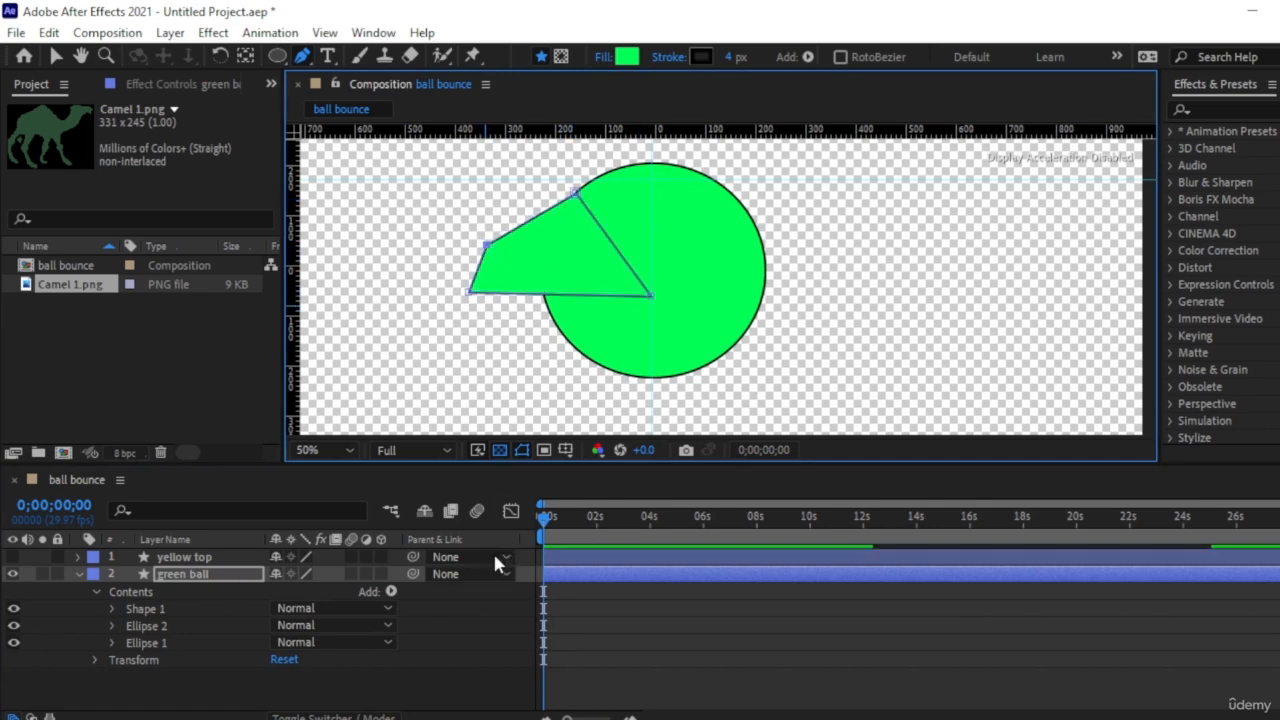
- Try adding Merge Paths to the four-point Shape 1 in the green ball layer, and revert it
{"action": "left_click", "coordinate": [391, 592]}
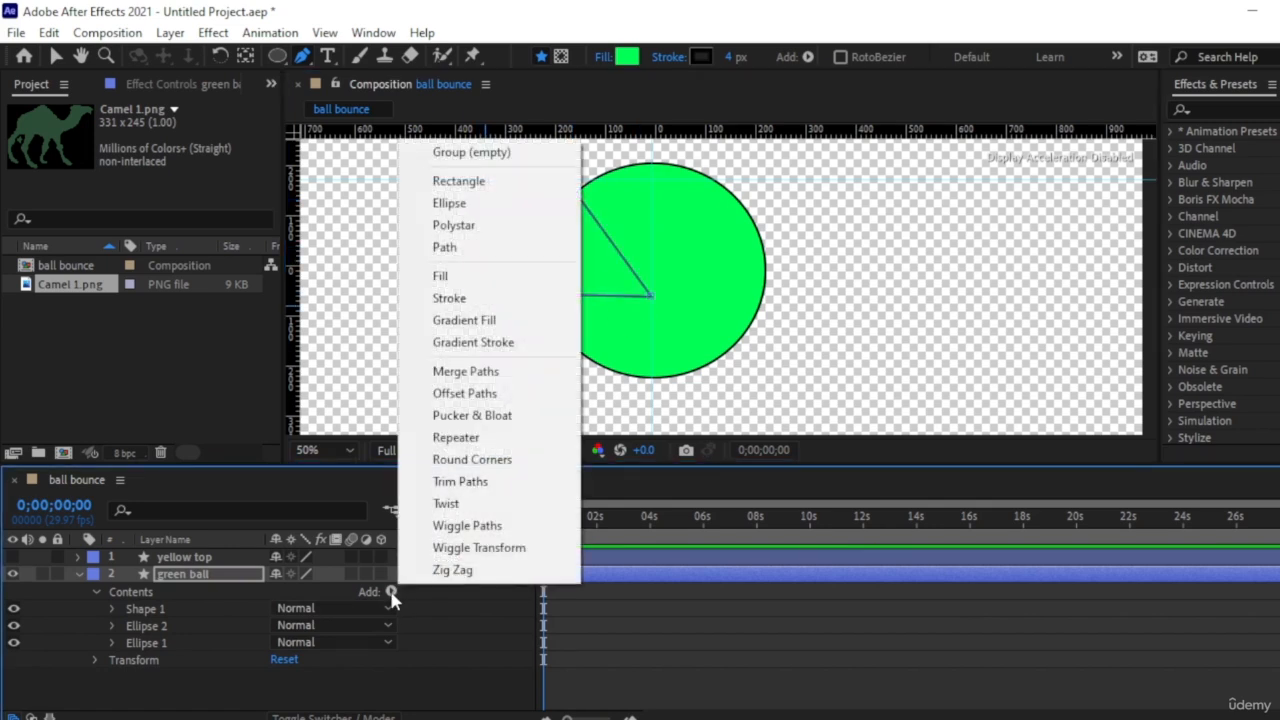
{"action": "left_click", "coordinate": [521, 372]}
{"action": "scroll", "coordinate": [457, 638], "scroll_direction": "down", "scroll_amount": 1}
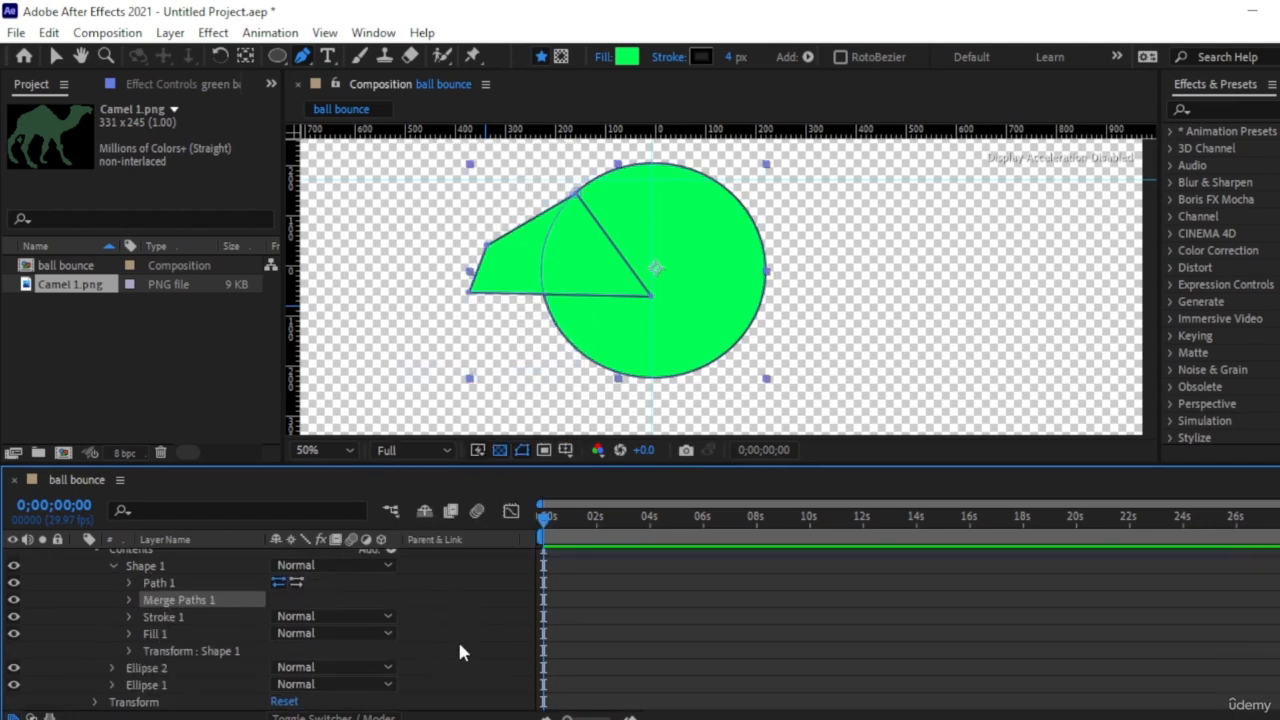
{"action": "left_click", "coordinate": [632, 660]}
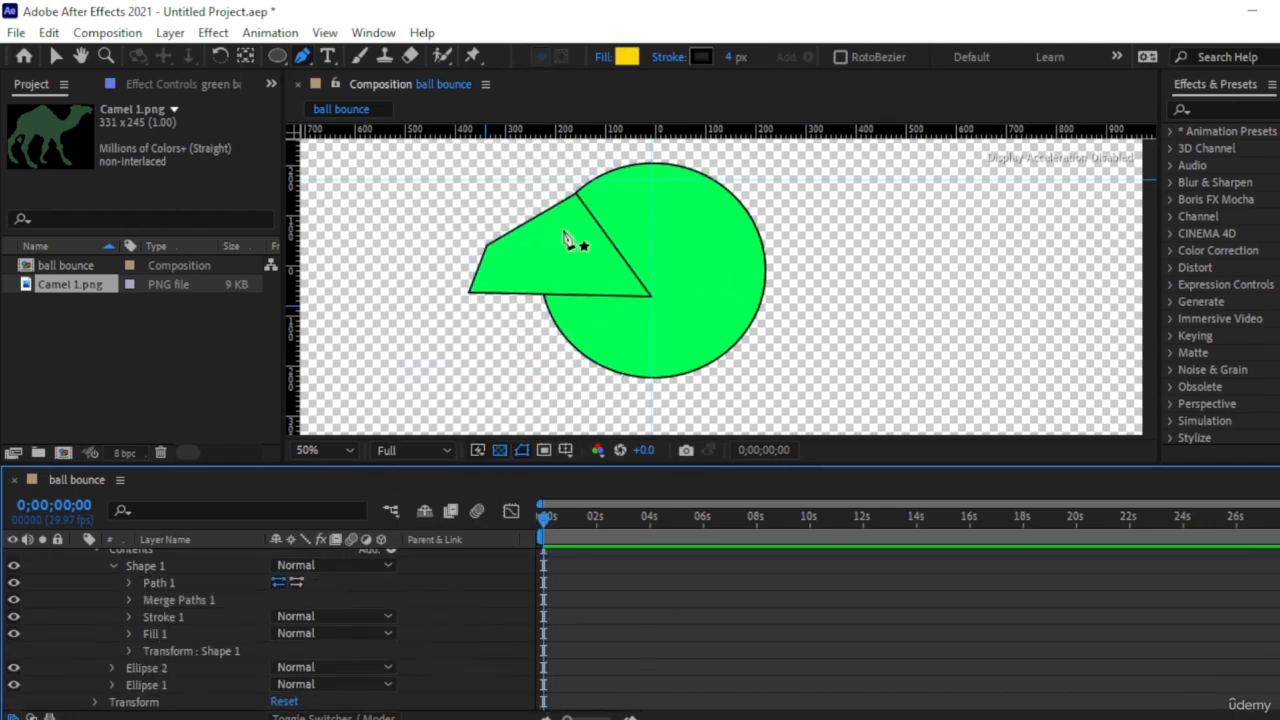
{"action": "scroll", "coordinate": [323, 655], "scroll_direction": "up", "scroll_amount": 1}
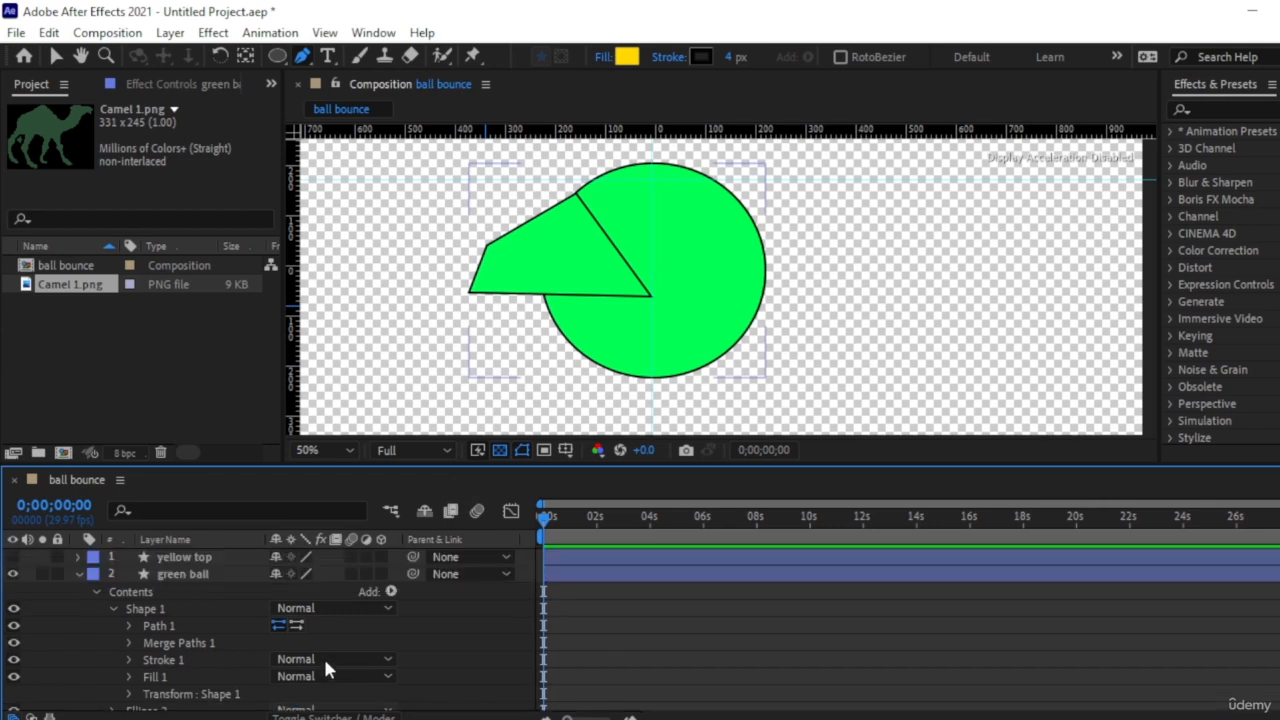
{"action": "scroll", "coordinate": [236, 668], "scroll_direction": "down", "scroll_amount": 1}
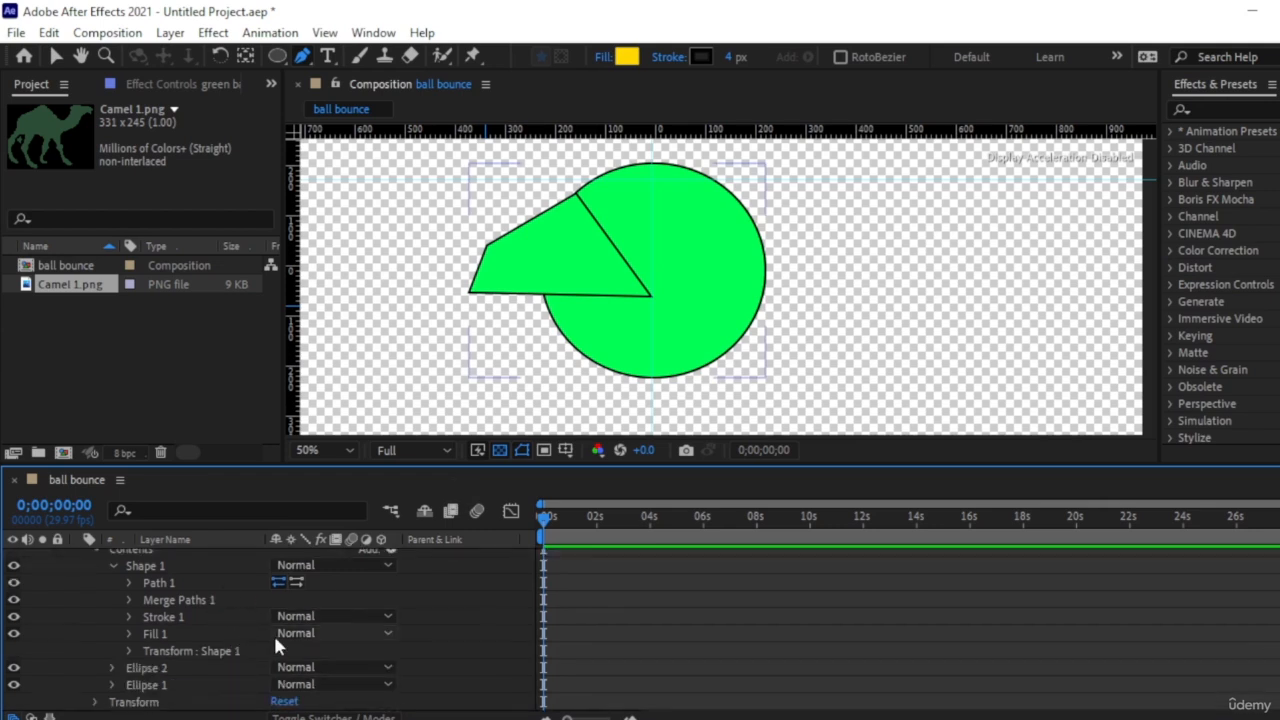
{"action": "scroll", "coordinate": [255, 630], "scroll_direction": "up", "scroll_amount": 1}
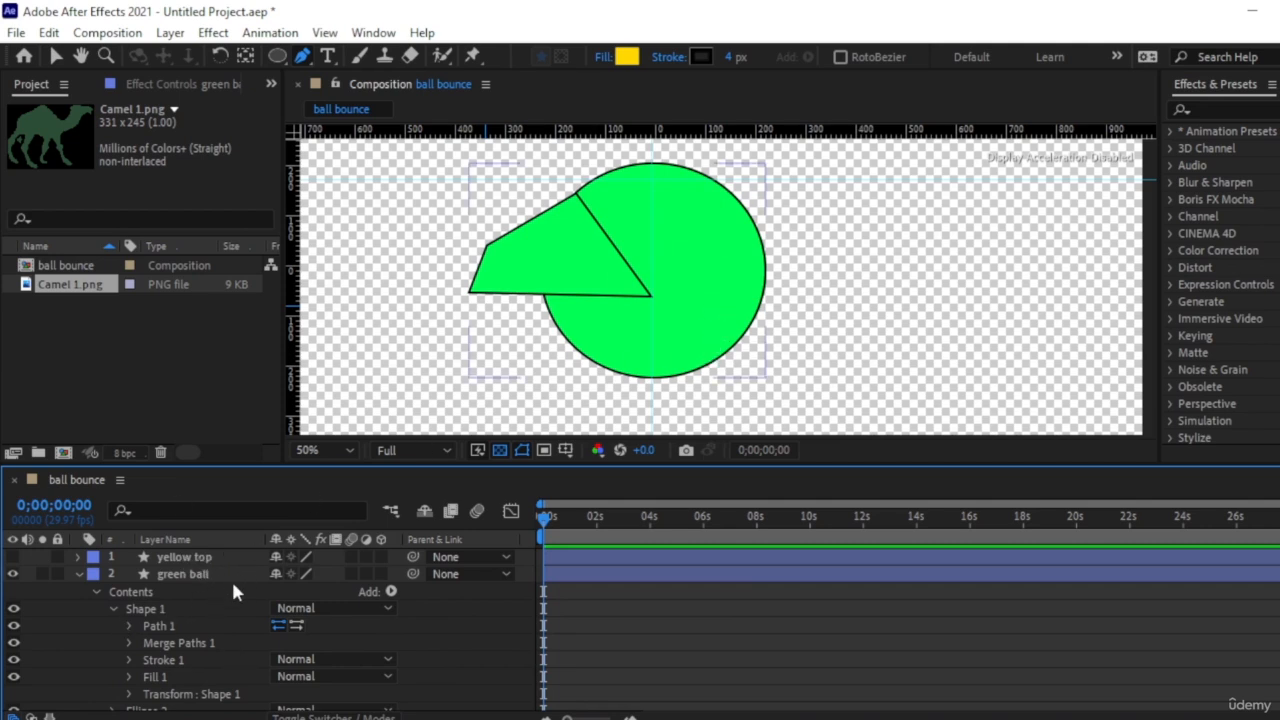
{"action": "left_click", "coordinate": [483, 277]}
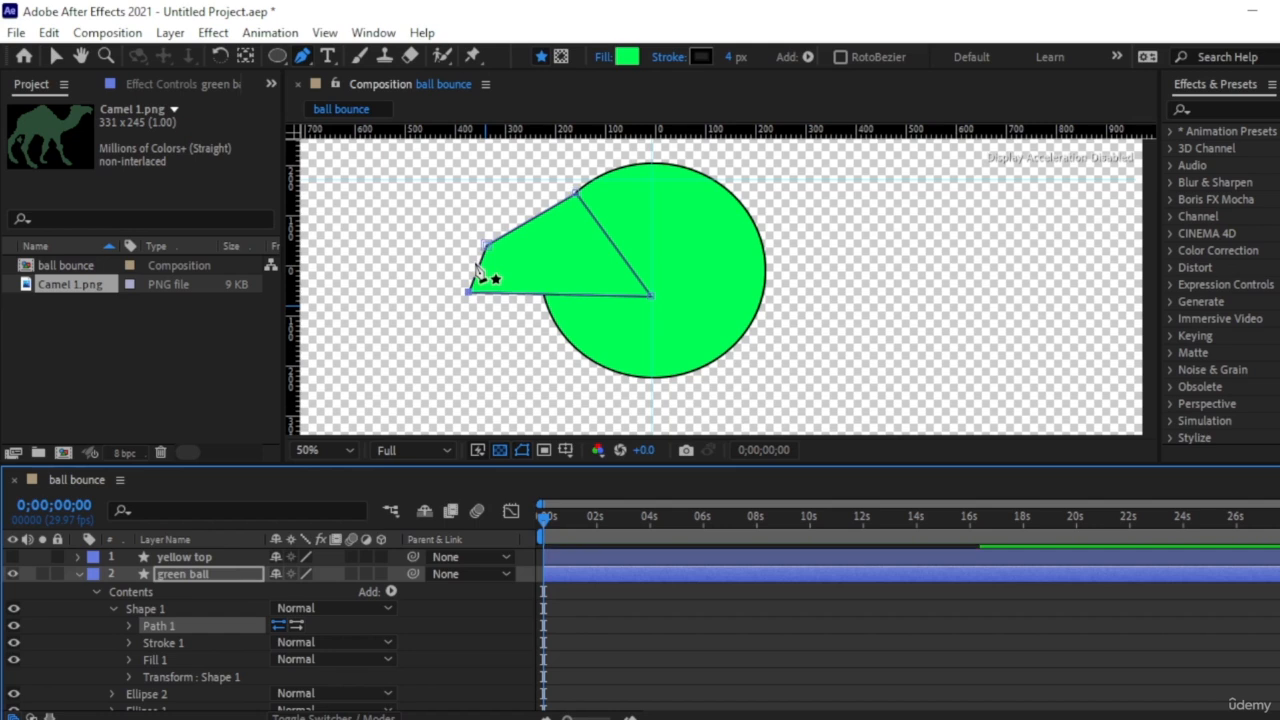
- Undo the four-point shape point by point and collapse the green ball layer's properties
{"action": "key", "text": "ctrl+z"}
{"action": "key", "text": "ctrl+z"}
{"action": "key", "text": "ctrl+z"}
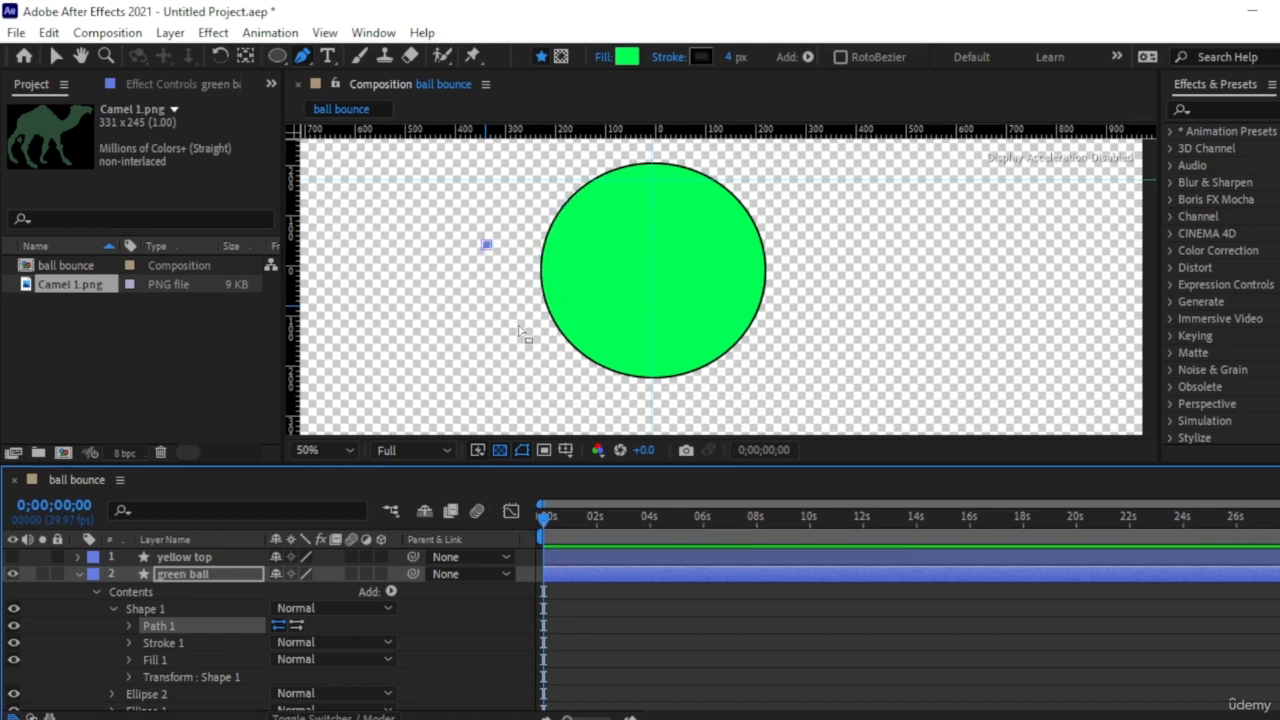
{"action": "key", "text": "ctrl+z"}
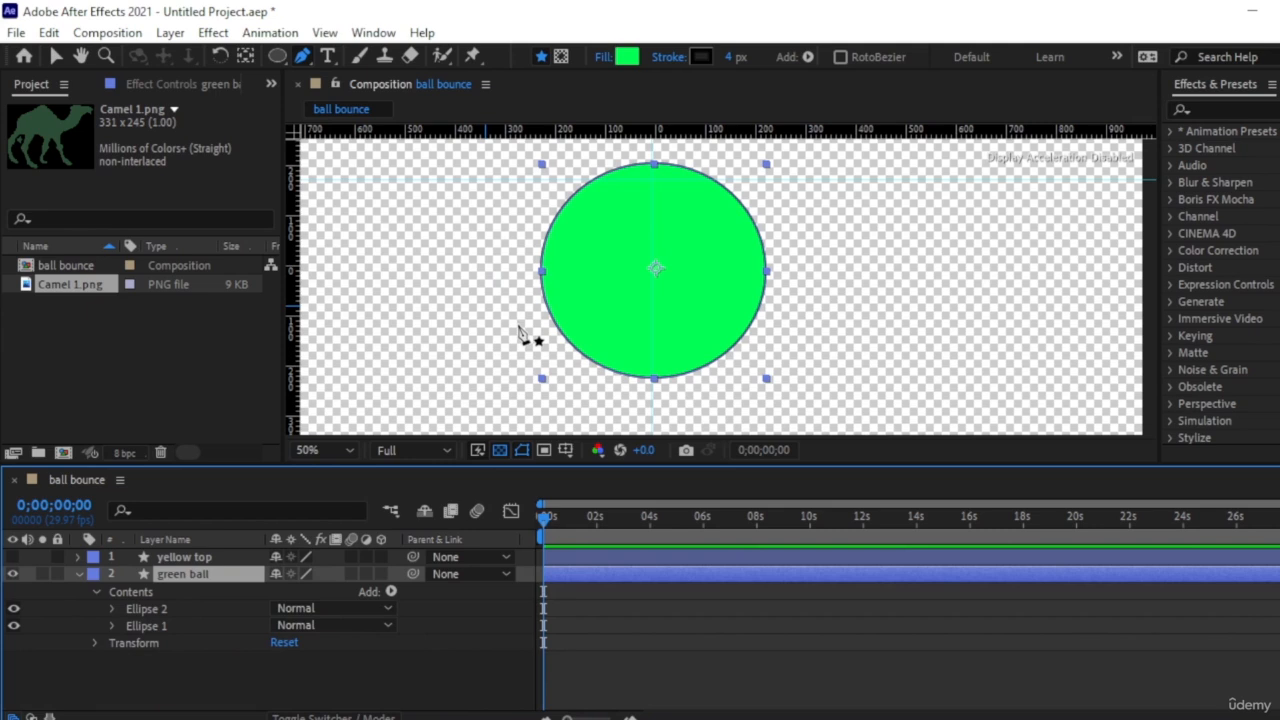
{"action": "key", "text": "u"}
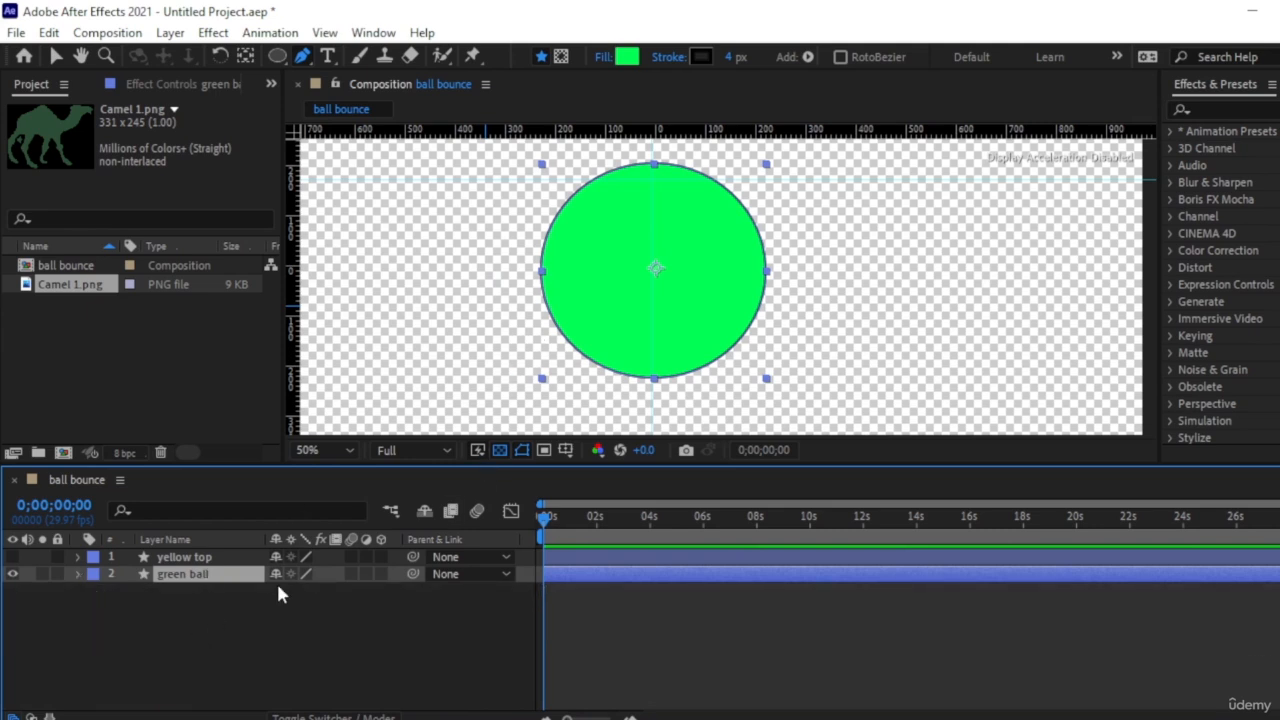
- Make the yellow top layer visible and parent it to the green ball layer
{"action": "left_click", "coordinate": [278, 637]}
{"action": "left_click", "coordinate": [12, 556]}
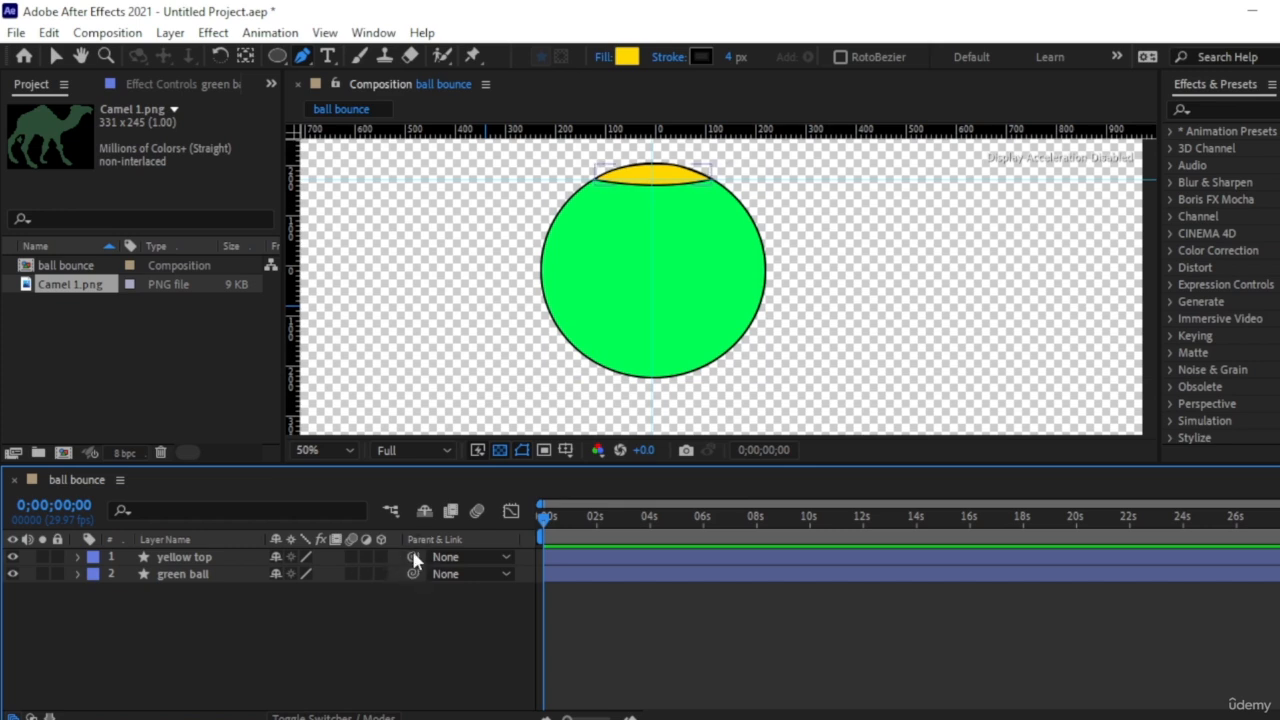
{"action": "left_click_drag", "start_coordinate": [413, 556], "coordinate": [208, 576]}
{"action": "key", "text": "ctrl+z"}
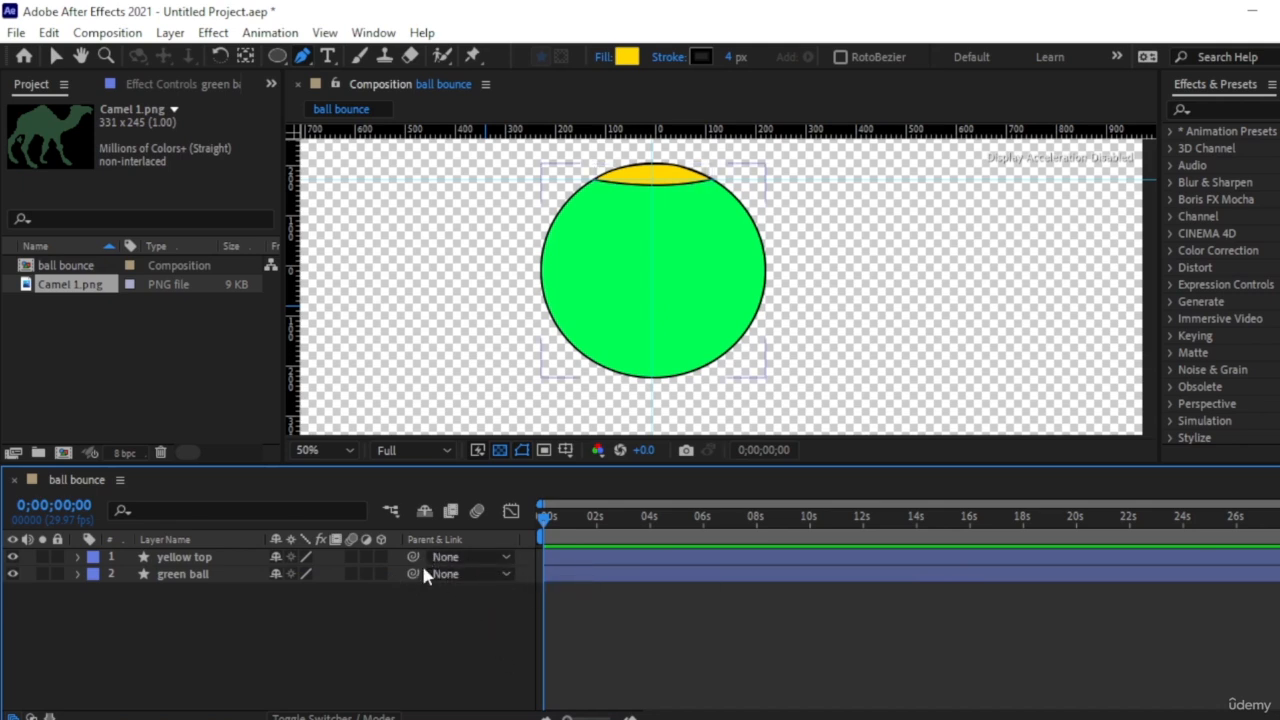
{"action": "left_click_drag", "start_coordinate": [399, 563], "coordinate": [234, 572]}
- Test the parenting by moving the green ball layer to X 1173, and undo the move
{"action": "left_click", "coordinate": [224, 577]}
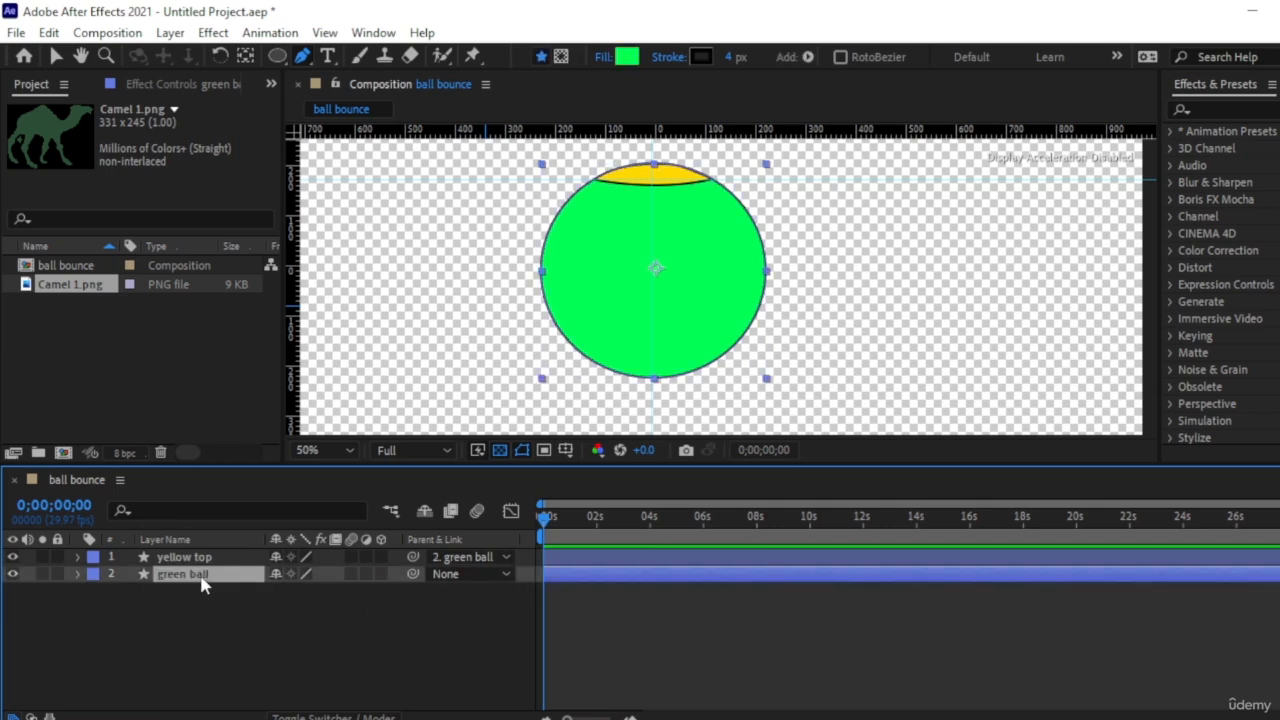
{"action": "key", "text": "p"}
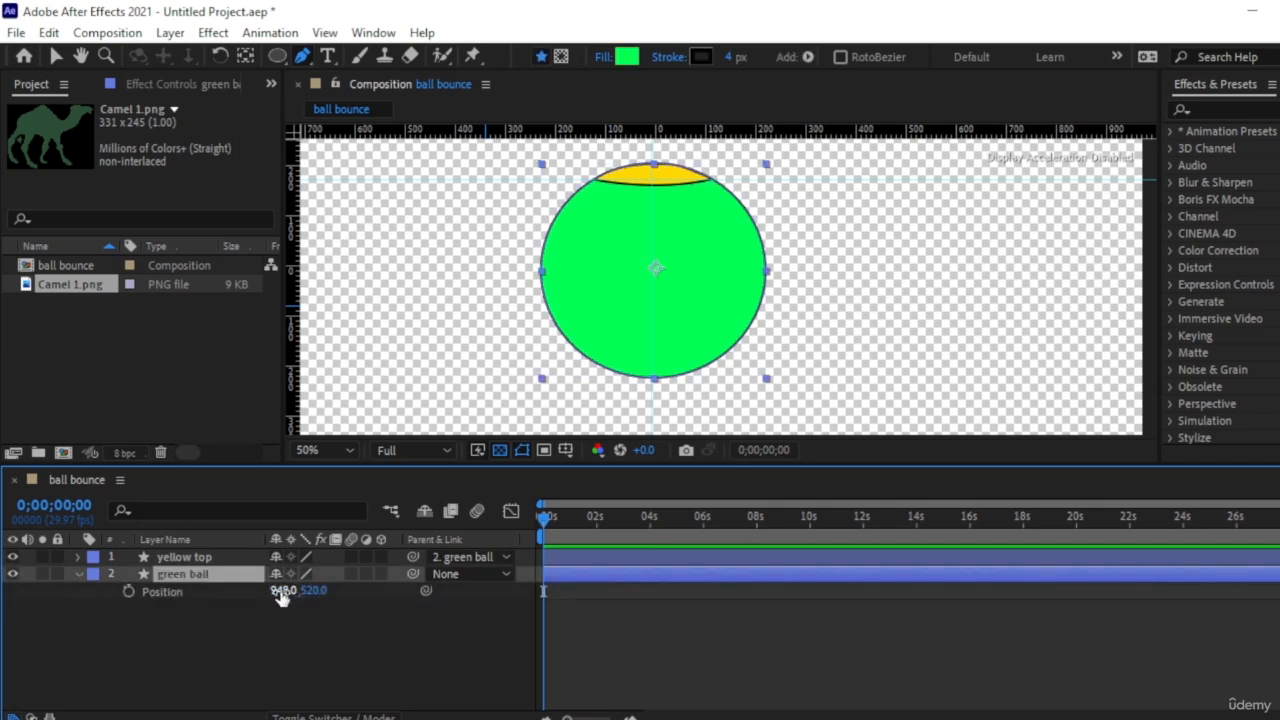
{"action": "left_click_drag", "start_coordinate": [286, 591], "coordinate": [484, 579]}
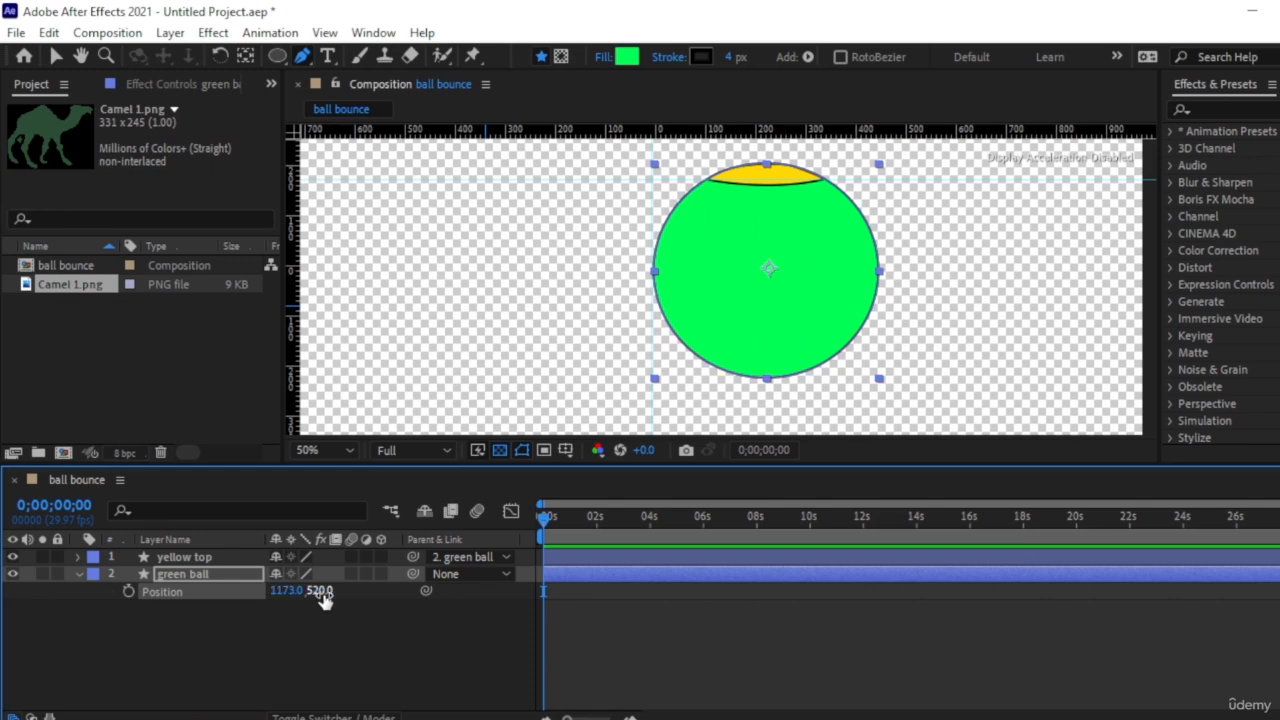
{"action": "key", "text": "ctrl+z"}
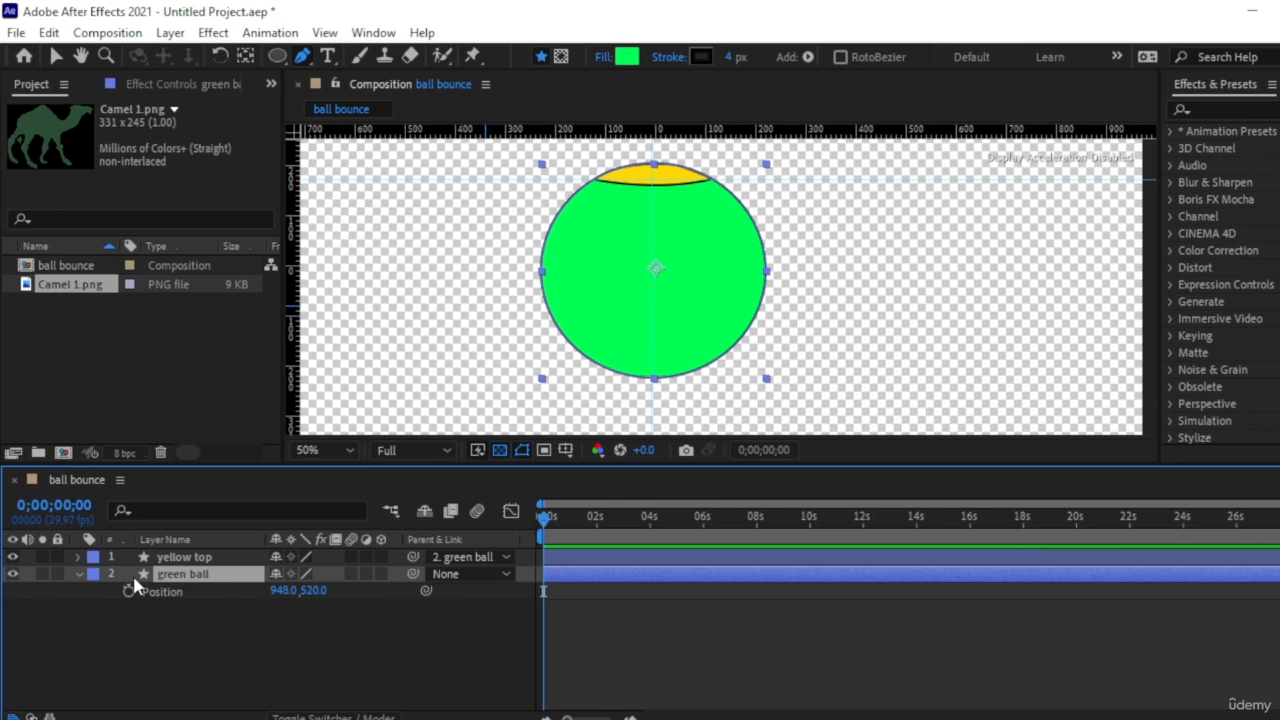
- Undo the yellow top's parenting to the green ball and the display of the ball's position
{"action": "key", "text": "ctrl+z"}
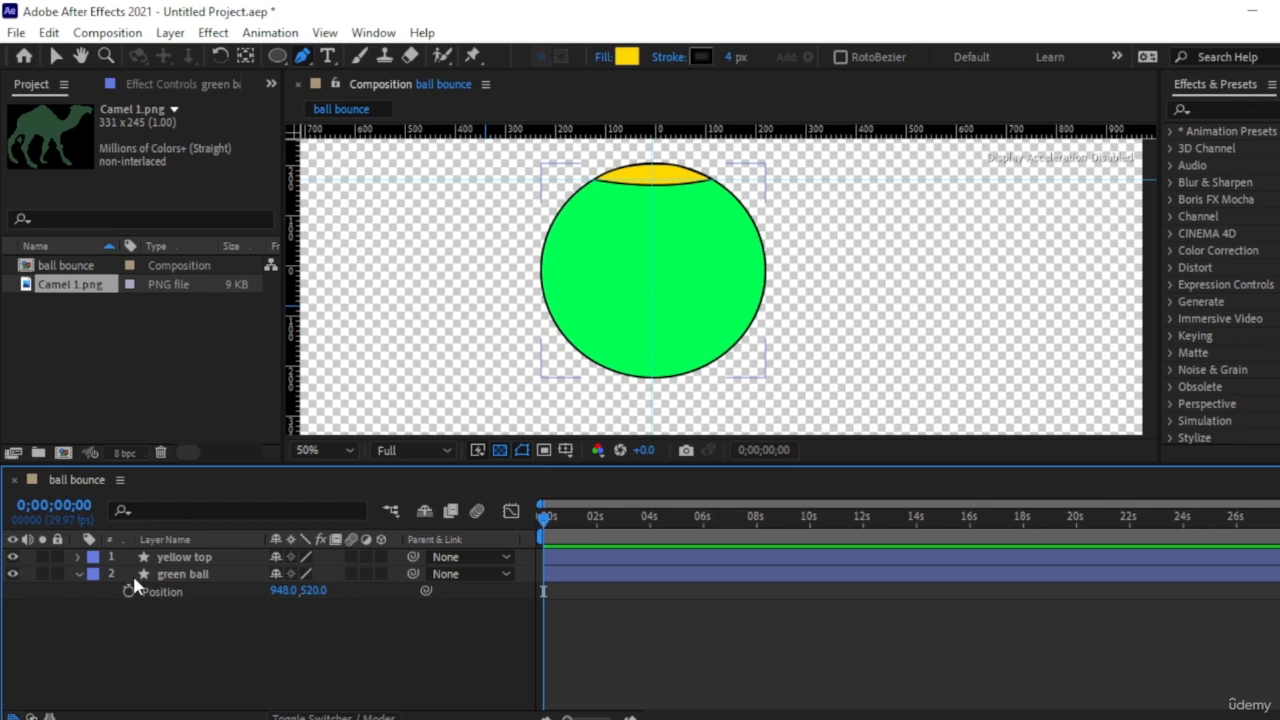
{"action": "key", "text": "ctrl+z"}
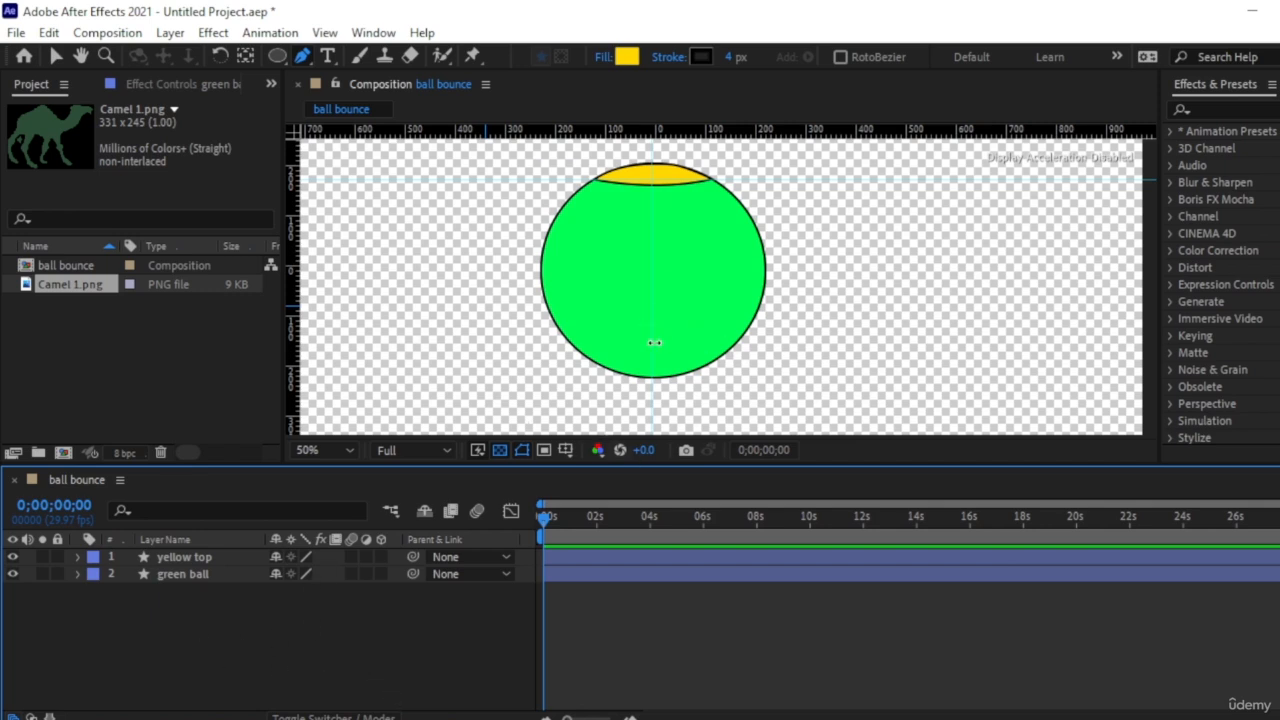
- Draw a seam on a new shape layer with the Pen tool, from the yellow top to the ball's lower edge, bulging right
{"action": "left_click", "coordinate": [689, 183]}
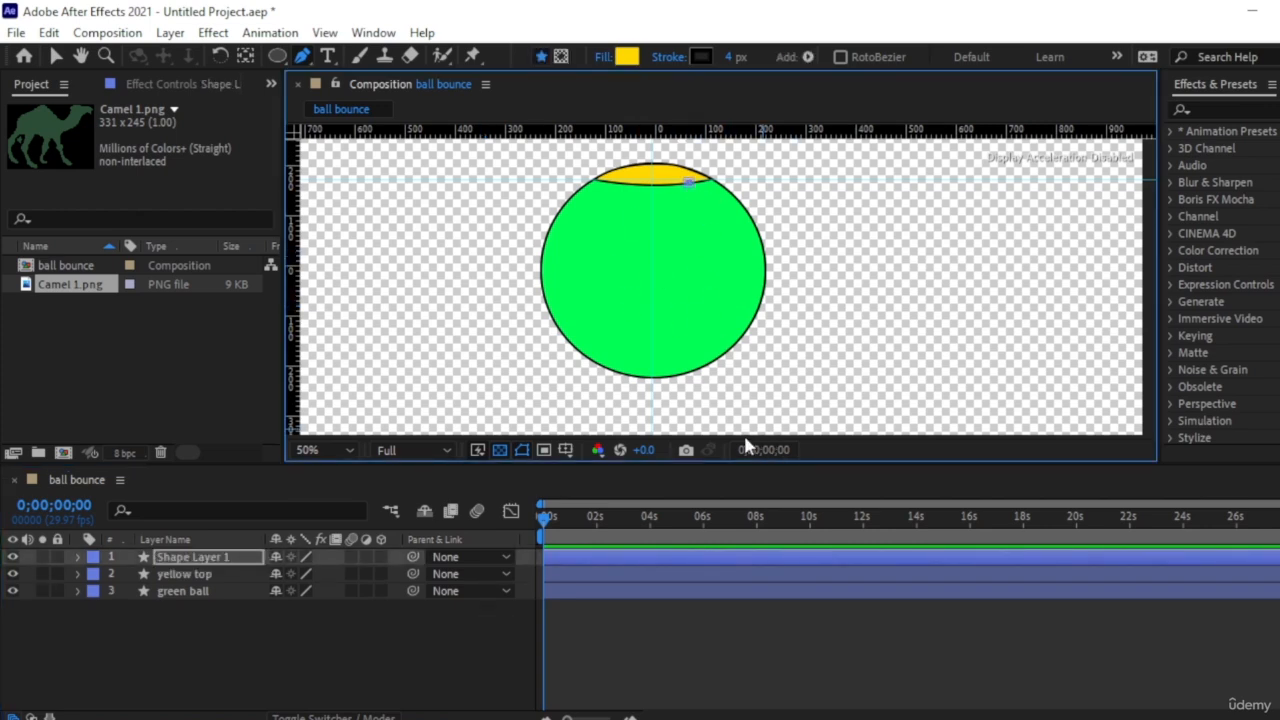
{"action": "left_click", "coordinate": [689, 374]}
{"action": "left_click_drag", "start_coordinate": [689, 374], "coordinate": [614, 421]}
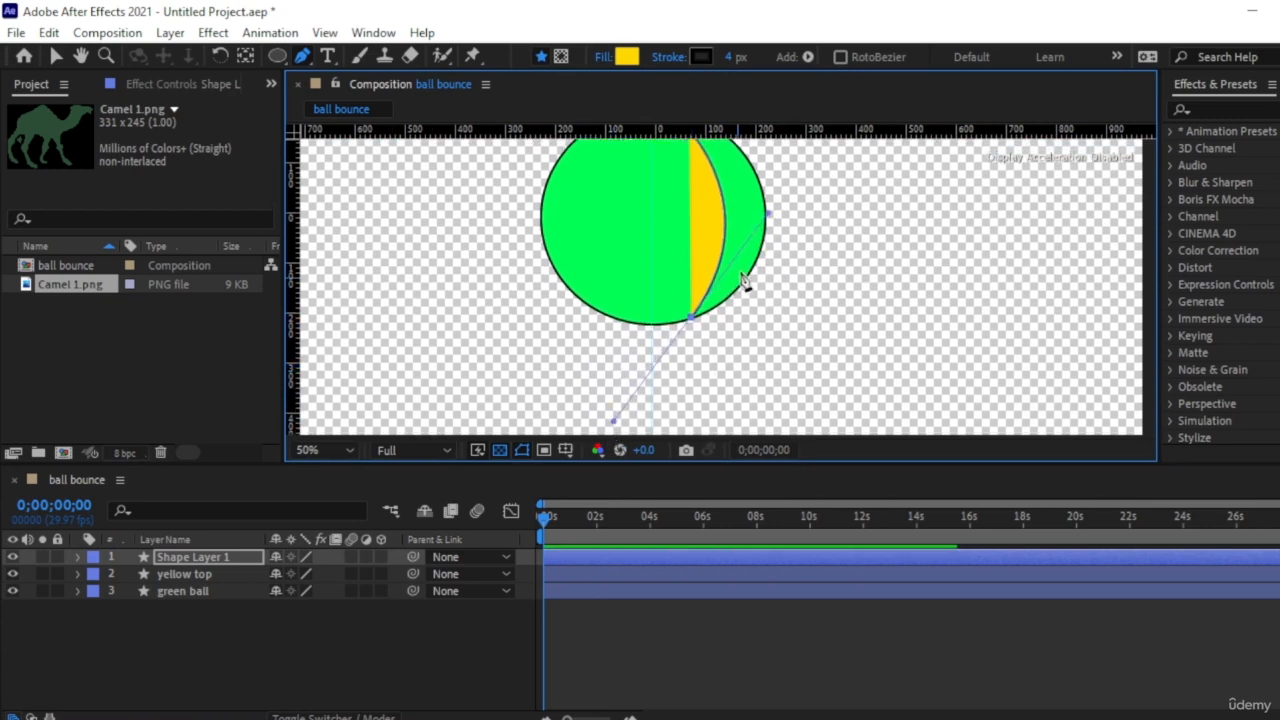
{"action": "scroll", "coordinate": [744, 273], "scroll_direction": "up", "scroll_amount": 2}
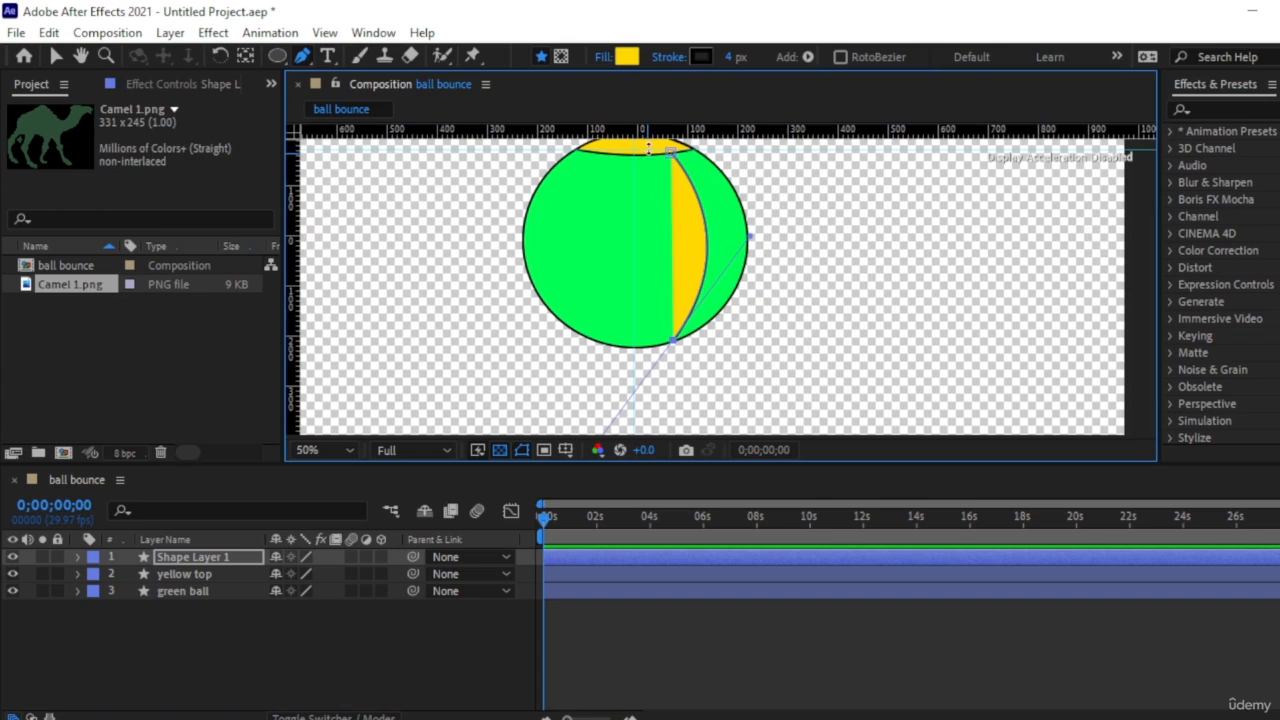
- Sample the ball's green (00FF54) as the right seam's fill colour, and deselect the layer
{"action": "left_click", "coordinate": [627, 56]}
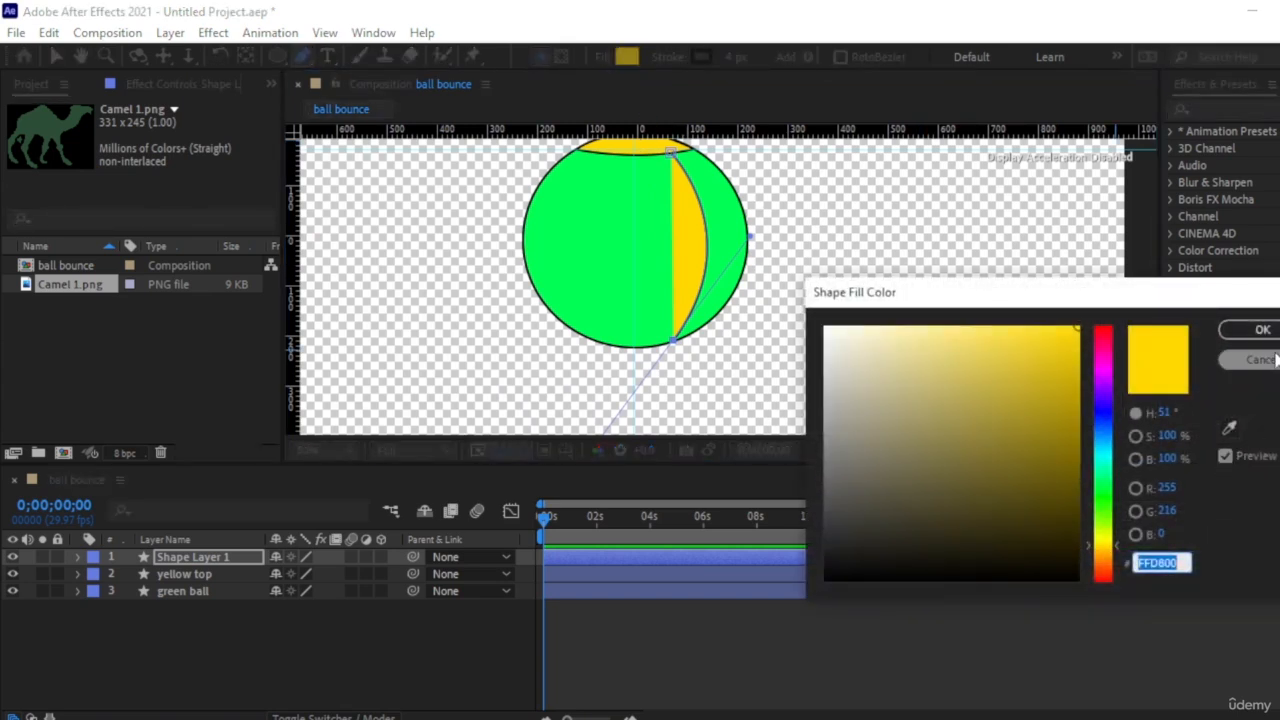
{"action": "left_click", "coordinate": [1229, 428]}
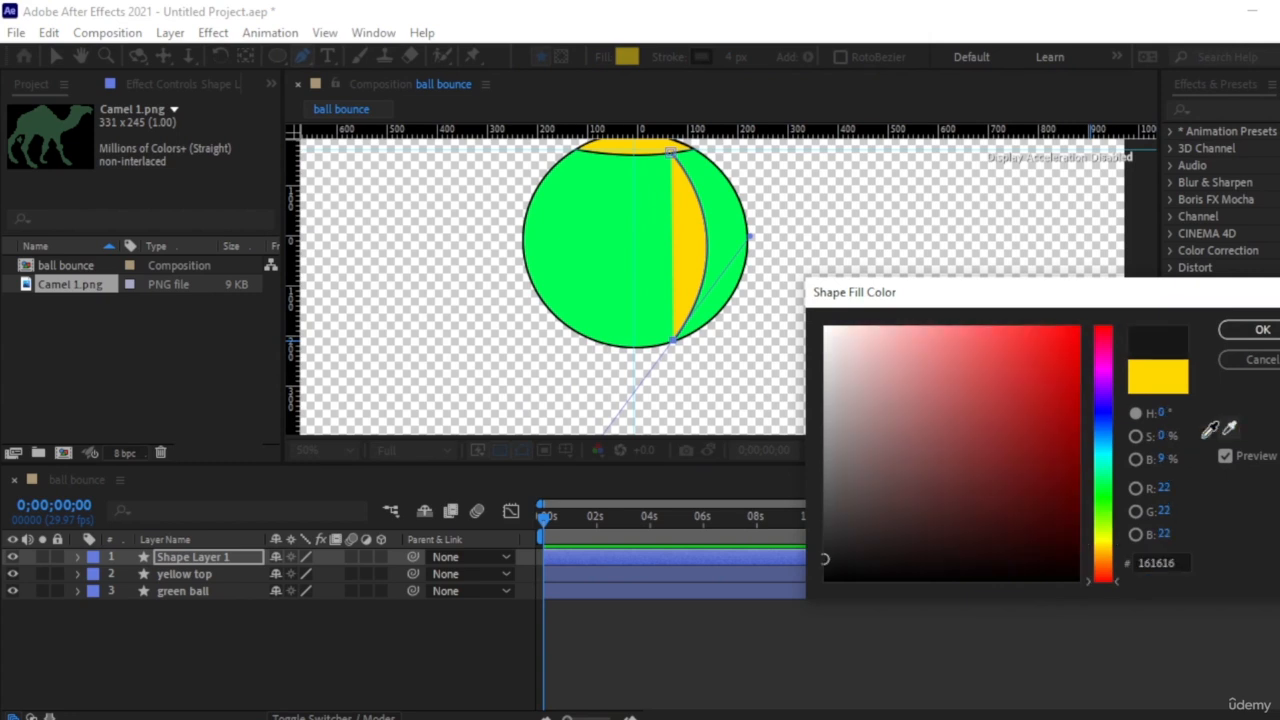
{"action": "left_click", "coordinate": [637, 262]}
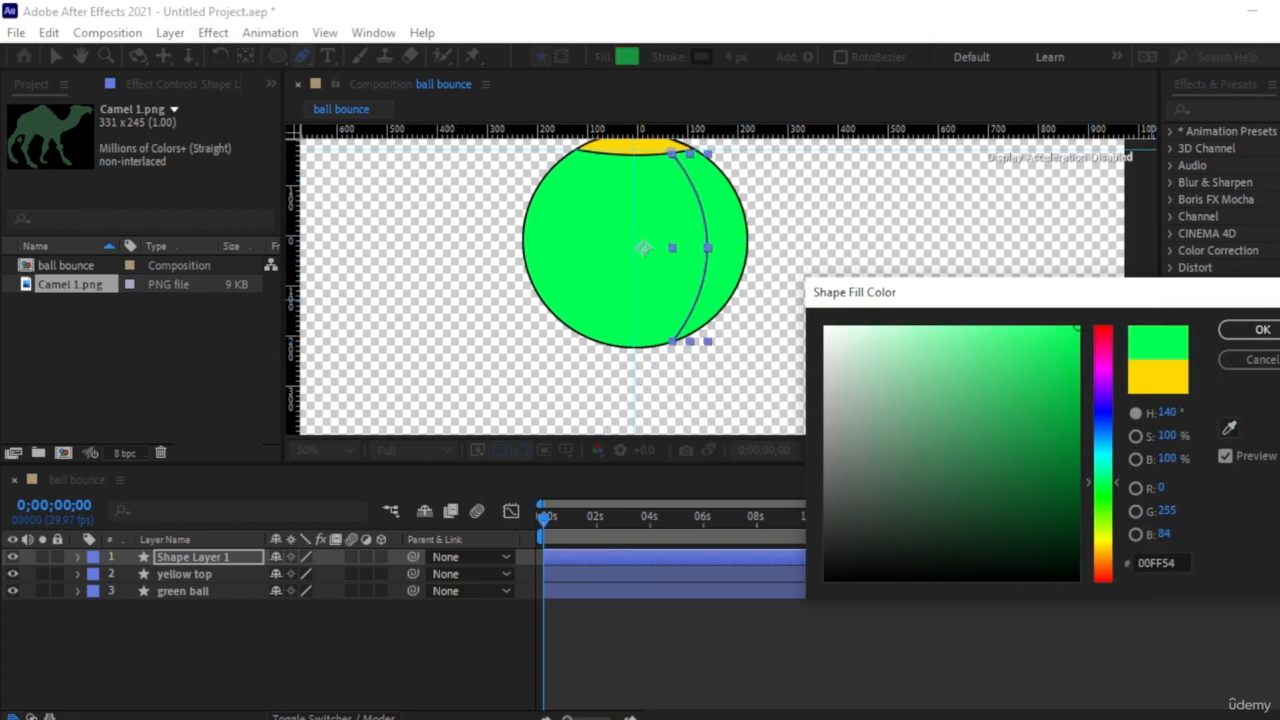
{"action": "left_click", "coordinate": [1262, 330]}
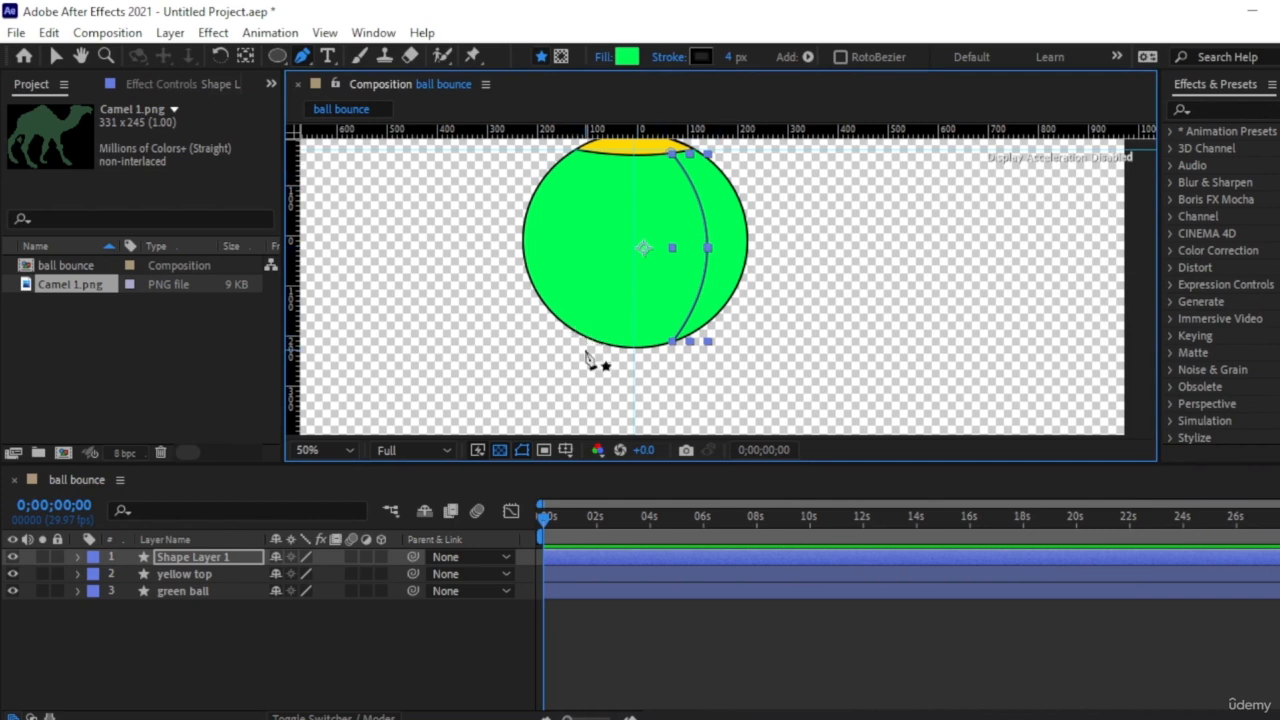
{"action": "key", "text": "v"}
{"action": "left_click", "coordinate": [468, 668]}
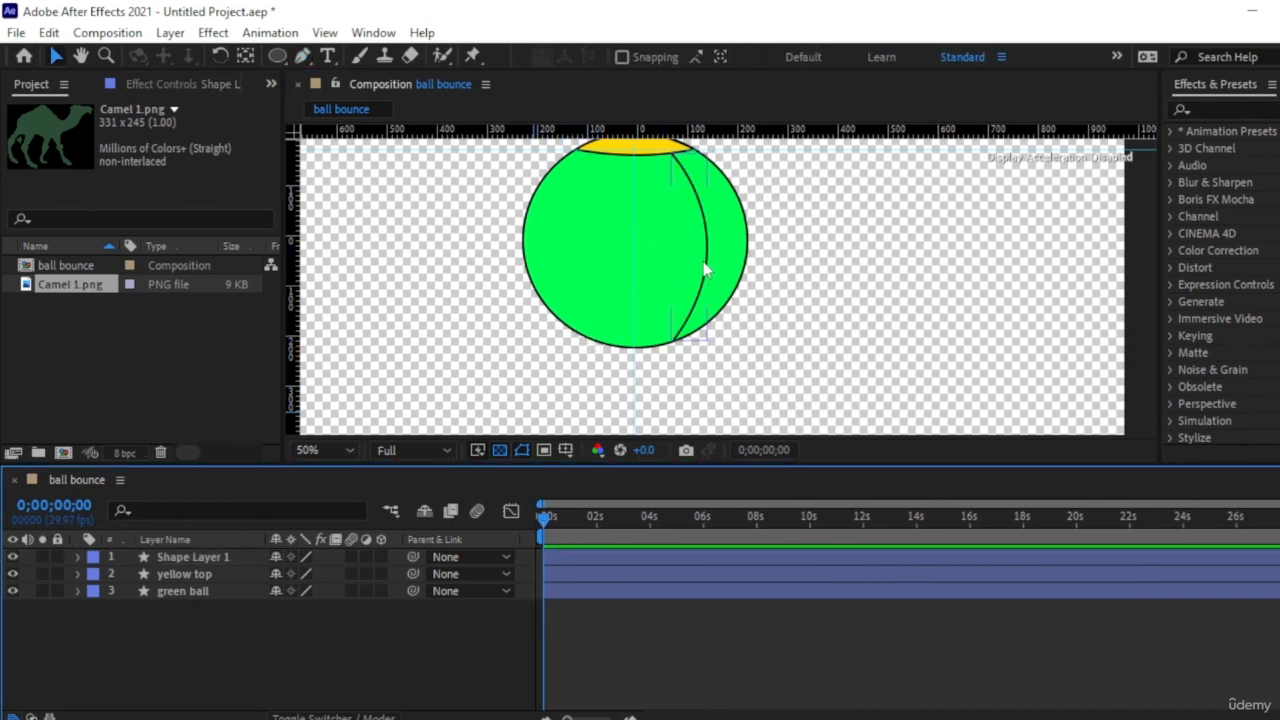
- Duplicate the right seam layer, move the copy toward the ball's left side, and flip it horizontally
{"action": "left_click", "coordinate": [208, 562]}
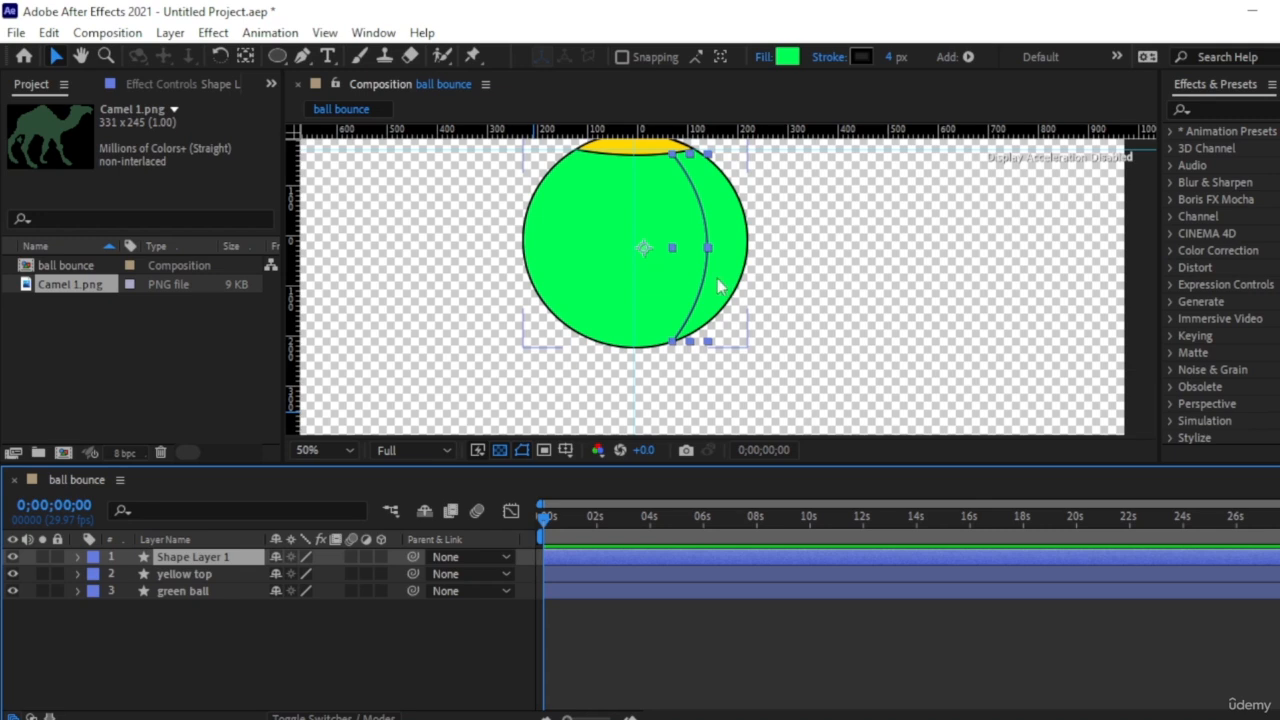
{"action": "left_click", "coordinate": [651, 312]}
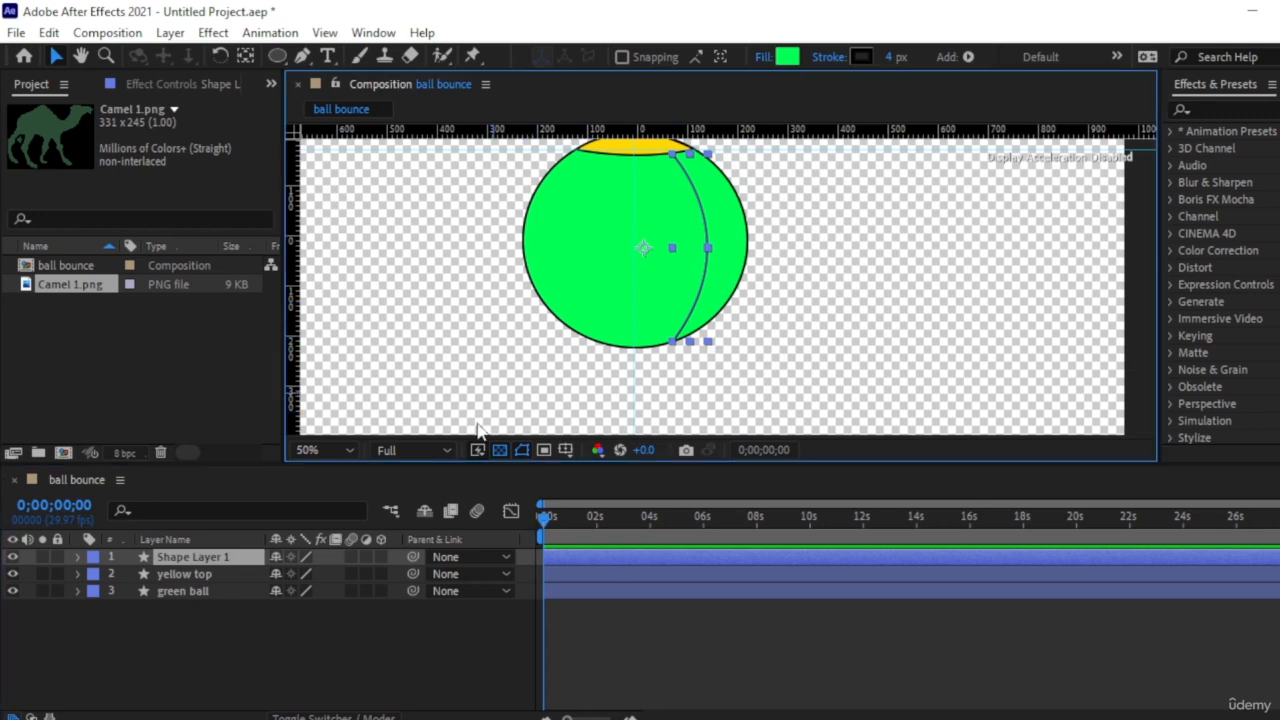
{"action": "key", "text": "ctrl+d"}
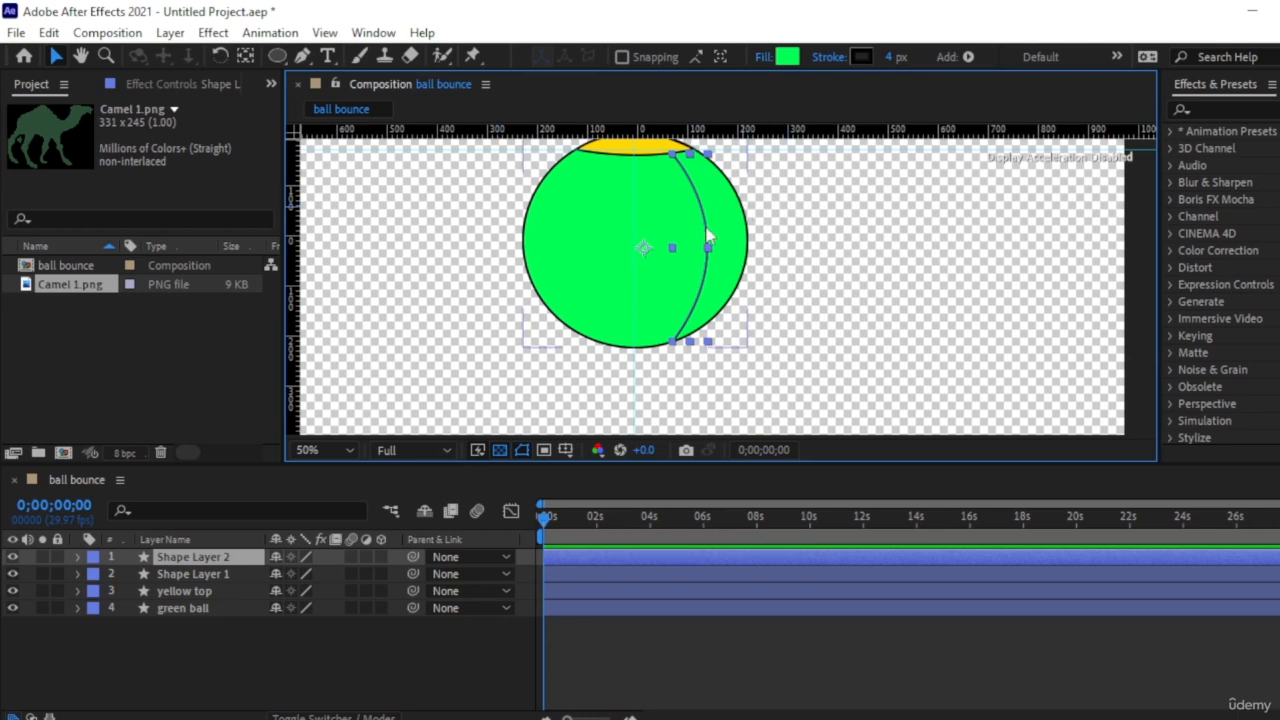
{"action": "left_click_drag", "start_coordinate": [651, 255], "coordinate": [583, 254]}
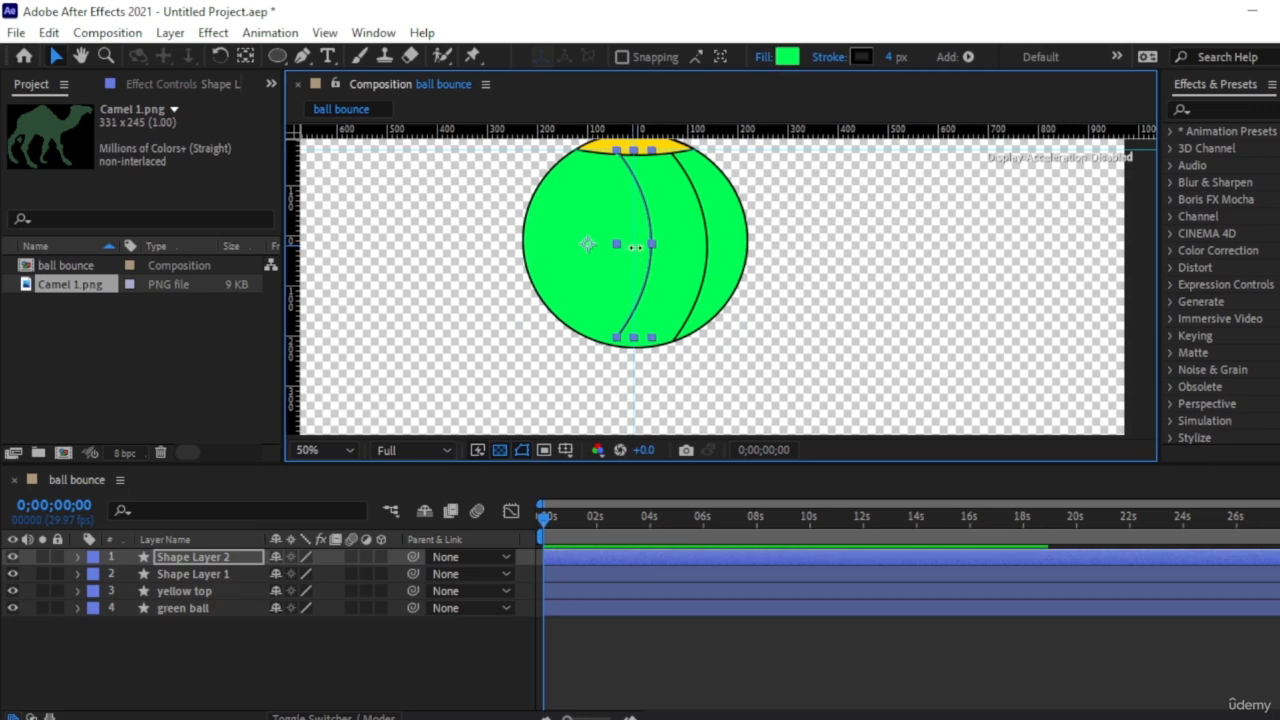
{"action": "right_click", "coordinate": [635, 248]}
{"action": "right_click", "coordinate": [591, 251]}
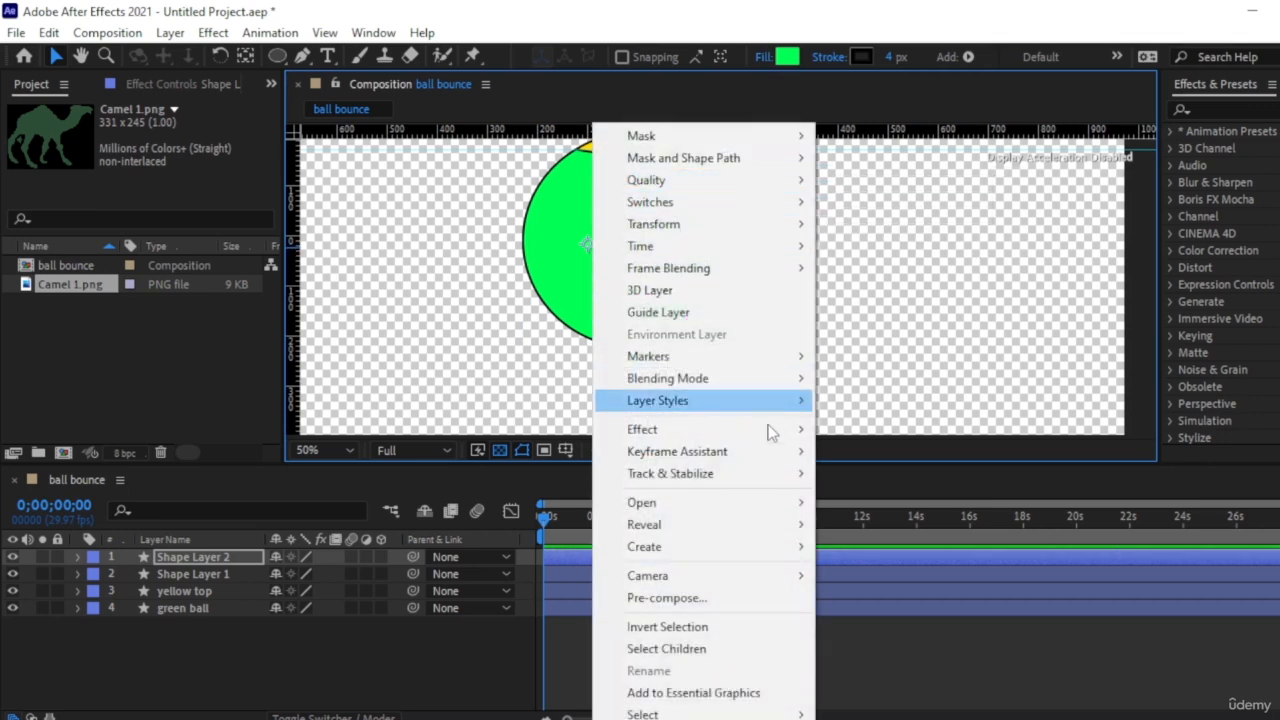
{"action": "mouse_move", "coordinate": [734, 226]}
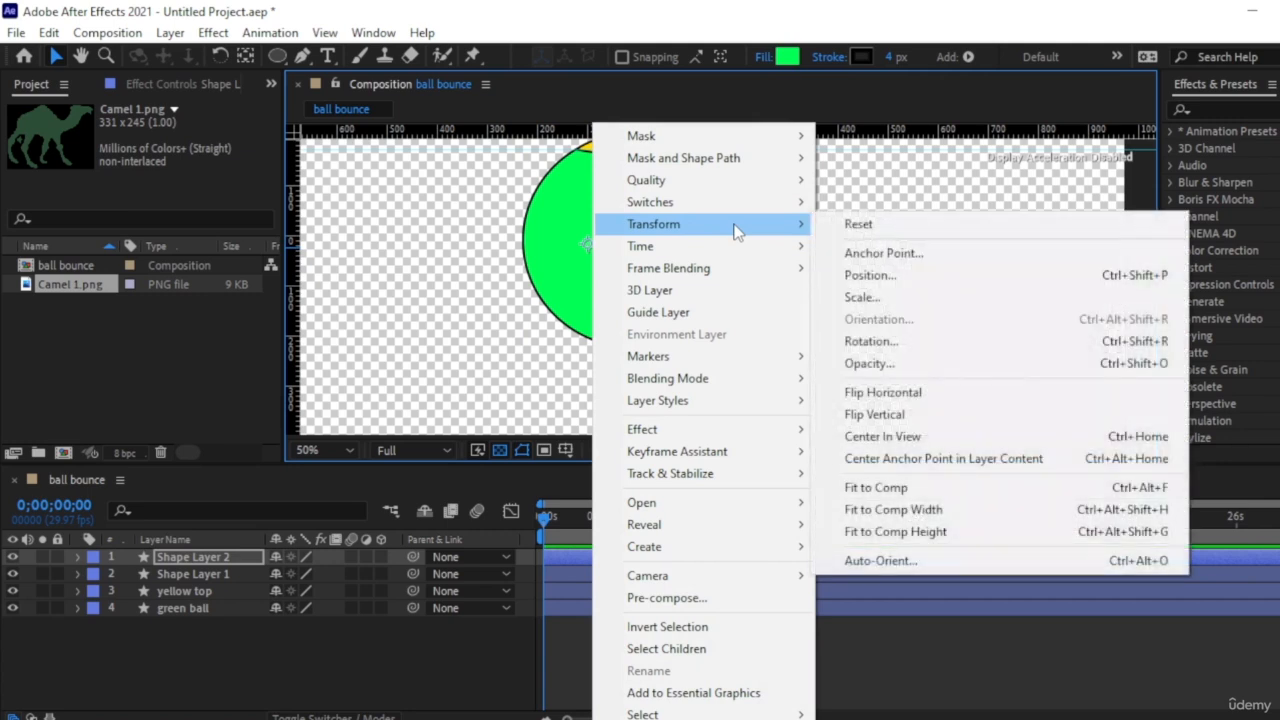
{"action": "left_click", "coordinate": [993, 397]}
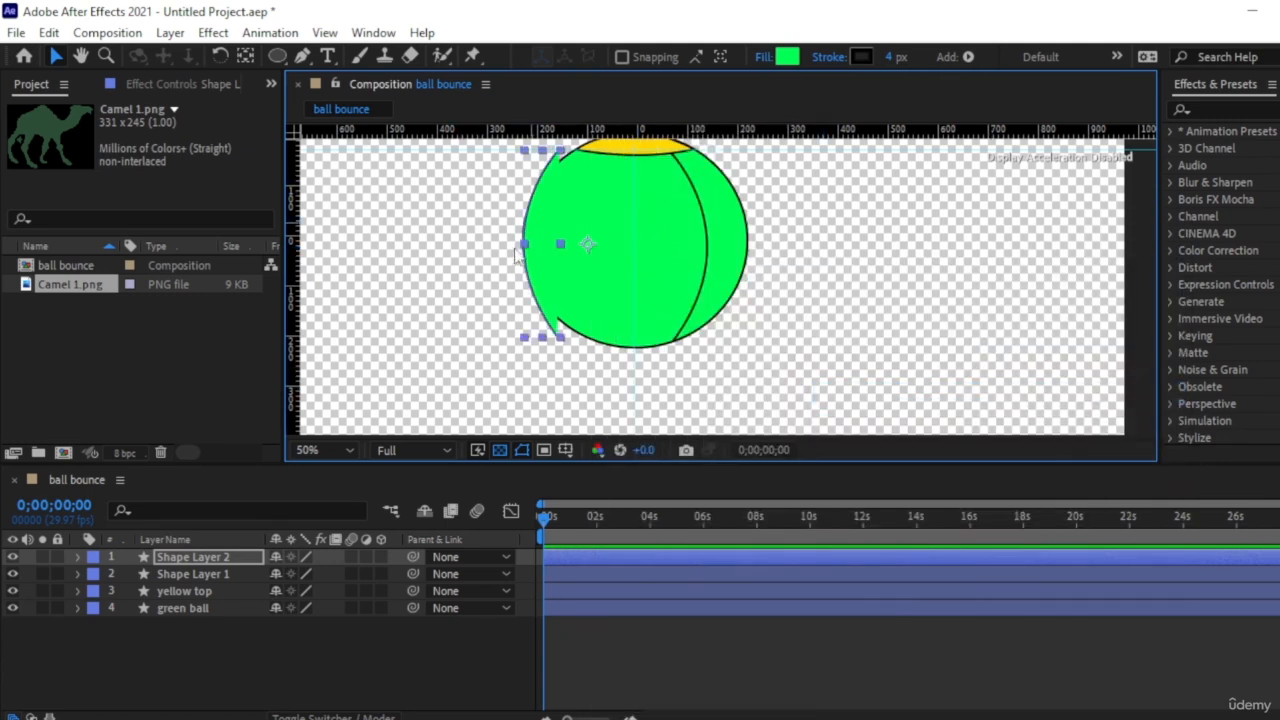
- Position the flipped seam inside the ball's left side, mirroring the right seam, with its ends on the yellow top and the ball's outline
{"action": "left_click_drag", "start_coordinate": [584, 245], "coordinate": [614, 243]}
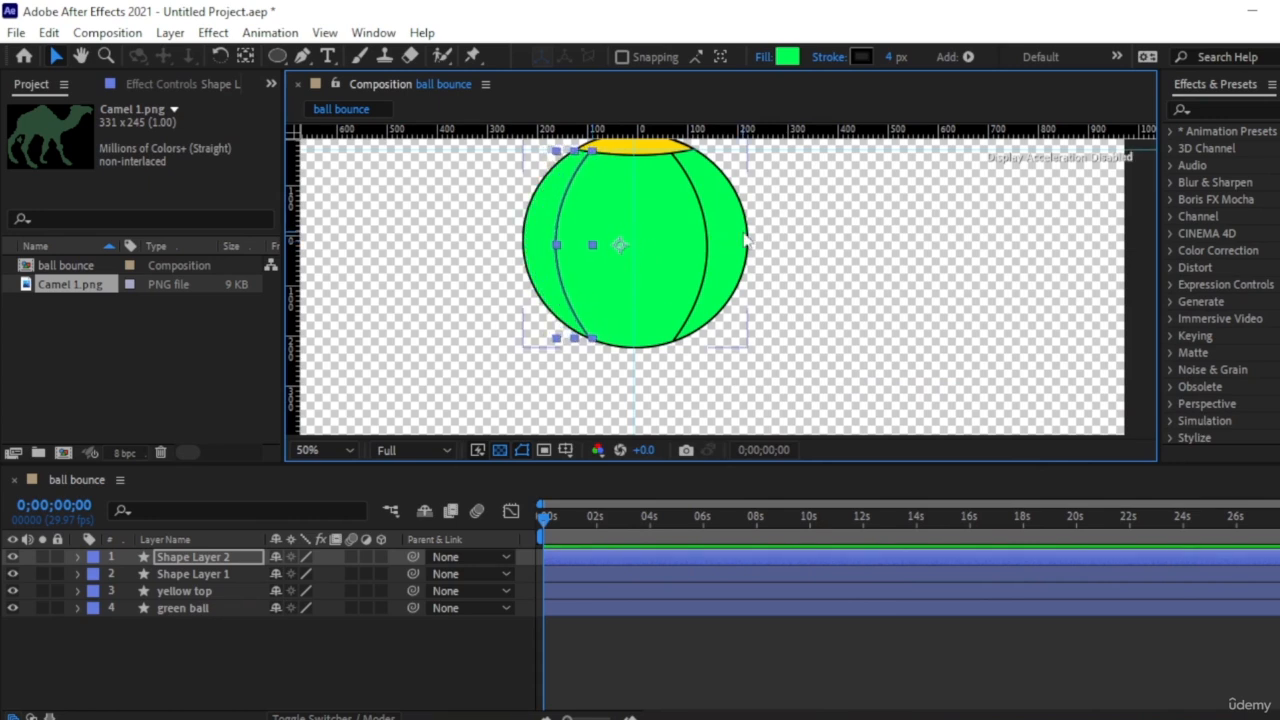
{"action": "key", "text": "Right"}
{"action": "key", "text": "Right"}
{"action": "key", "text": "Down"}
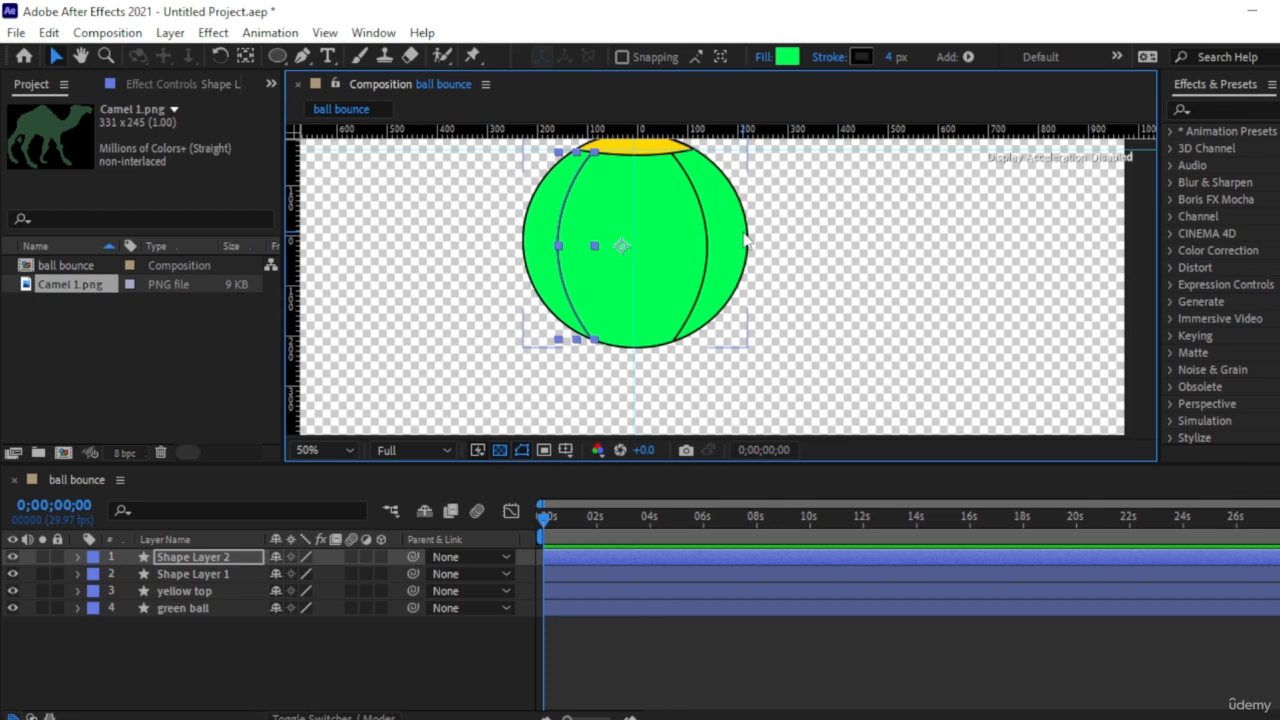
{"action": "key", "text": "Right"}
{"action": "key", "text": "Right"}
{"action": "key", "text": "Right"}
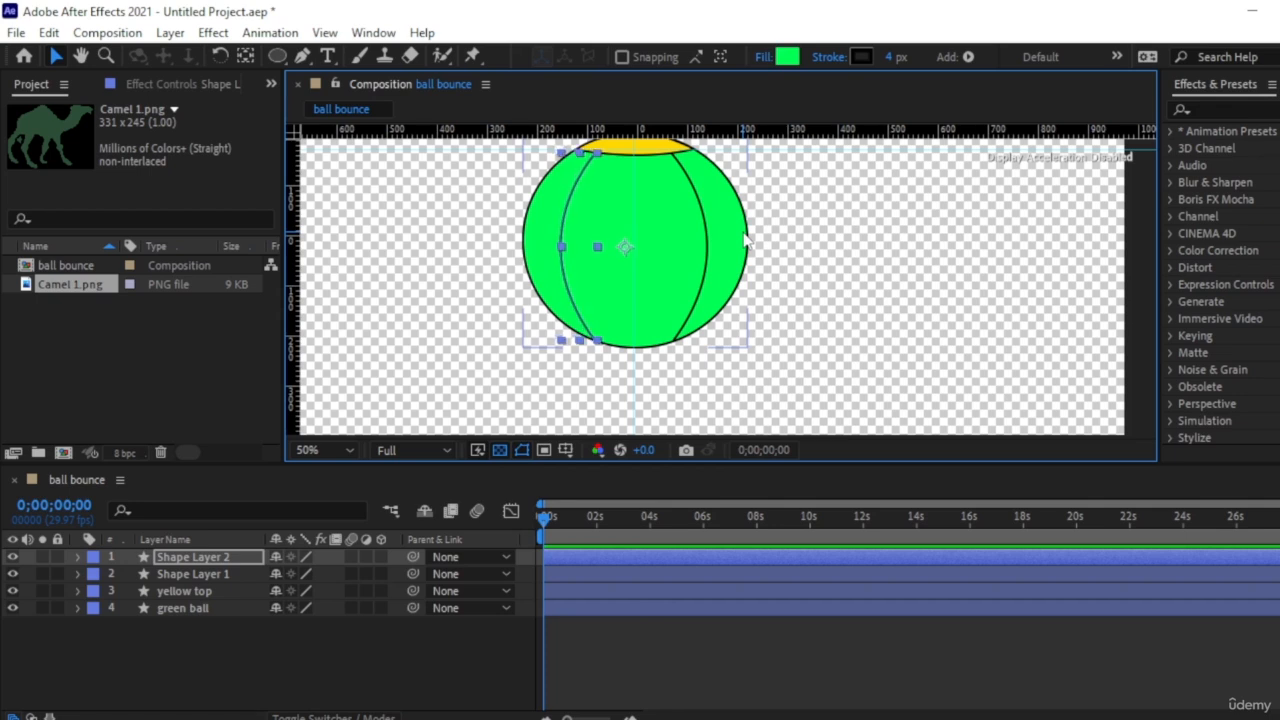
{"action": "left_click", "coordinate": [418, 642]}
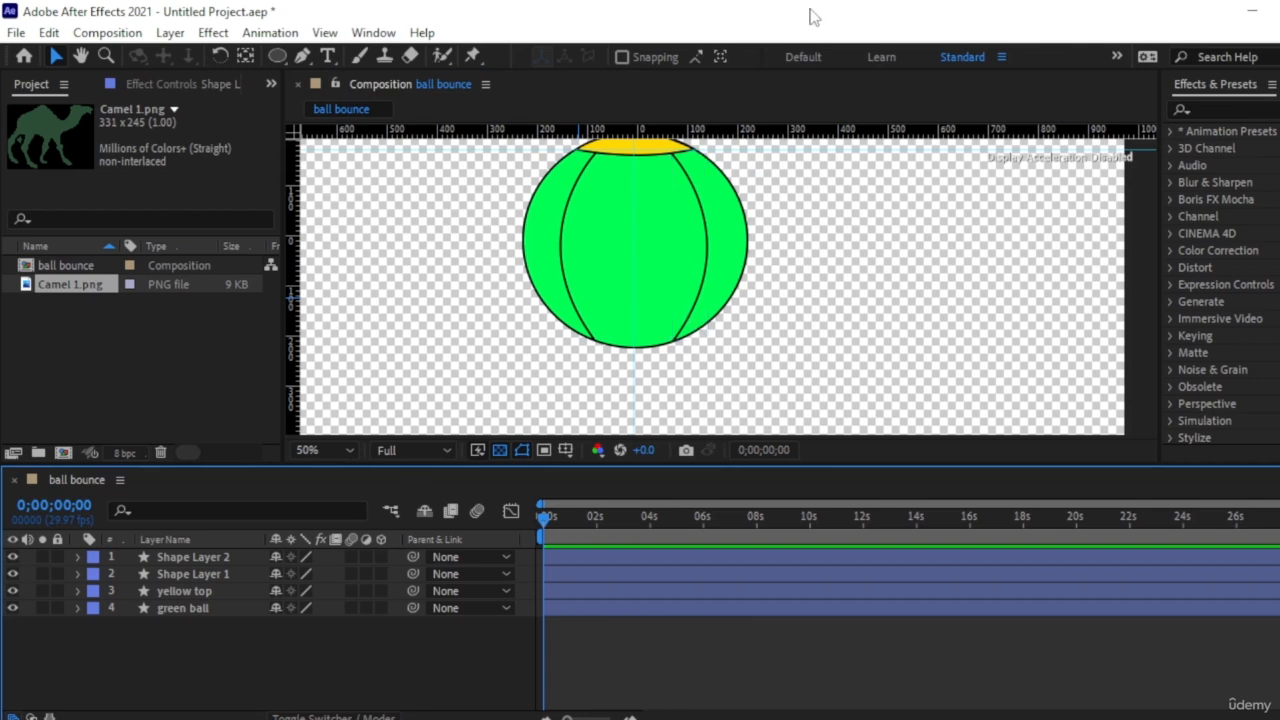
- Move the vertical guide away from the ball and draw a slightly curved centre seam from the yellow top to the ball's lowest point
{"action": "left_click", "coordinate": [302, 57]}
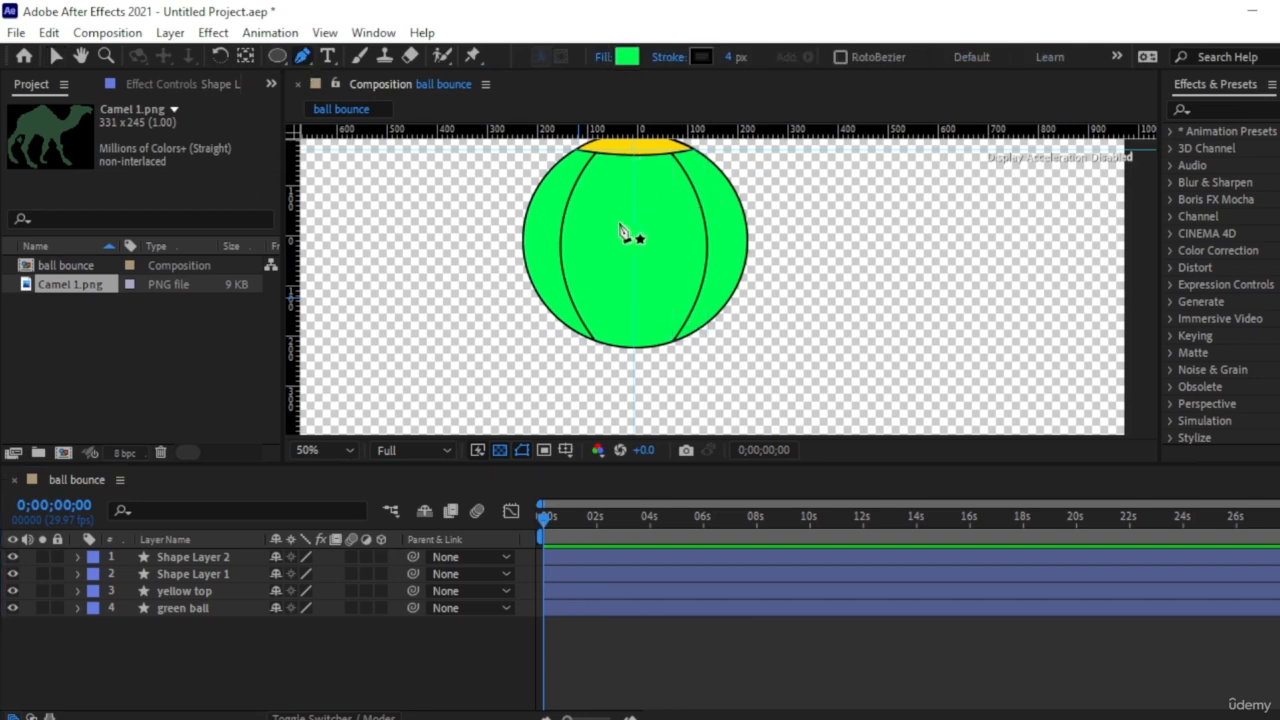
{"action": "left_click_drag", "start_coordinate": [637, 228], "coordinate": [641, 228]}
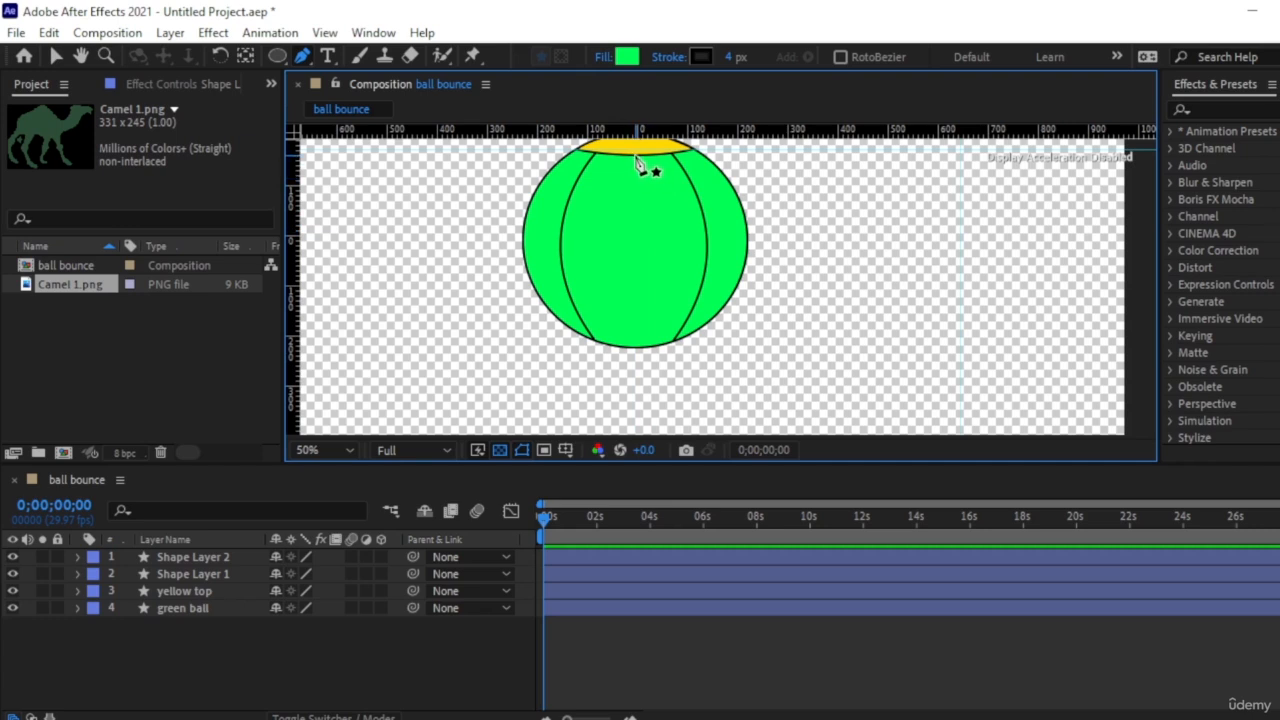
{"action": "left_click", "coordinate": [635, 155]}
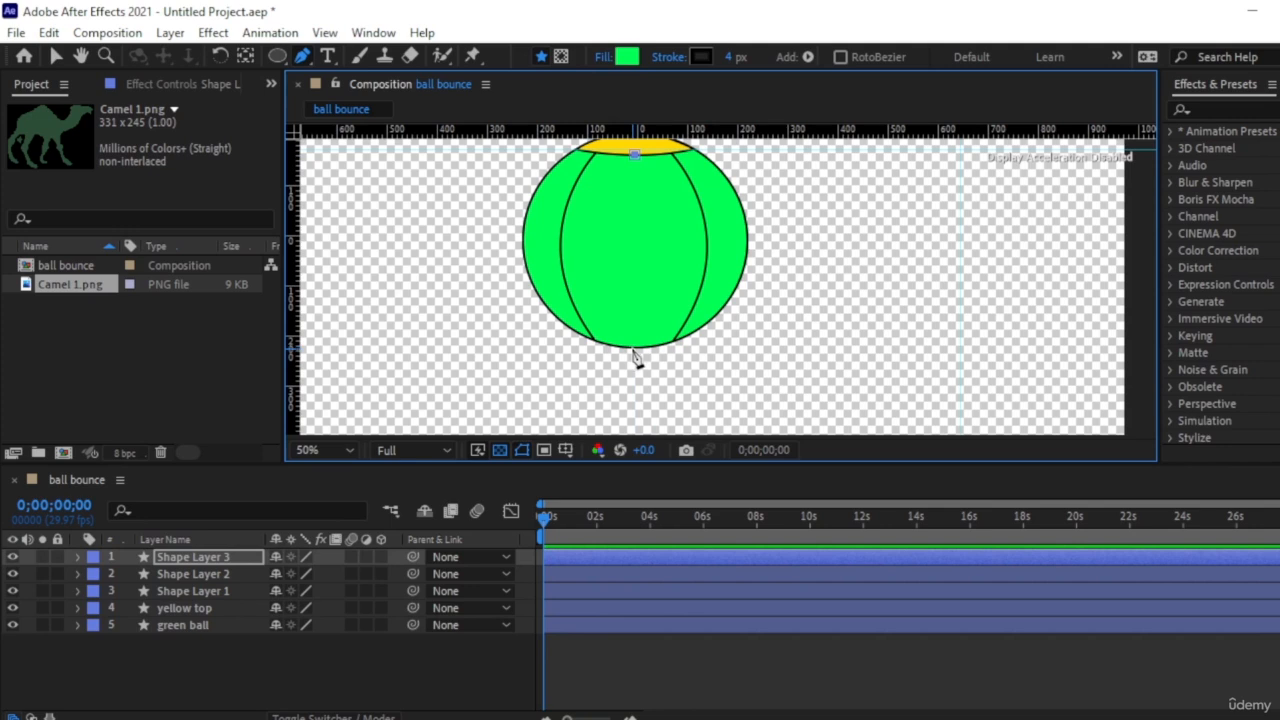
{"action": "left_click_drag", "start_coordinate": [632, 349], "coordinate": [643, 384]}
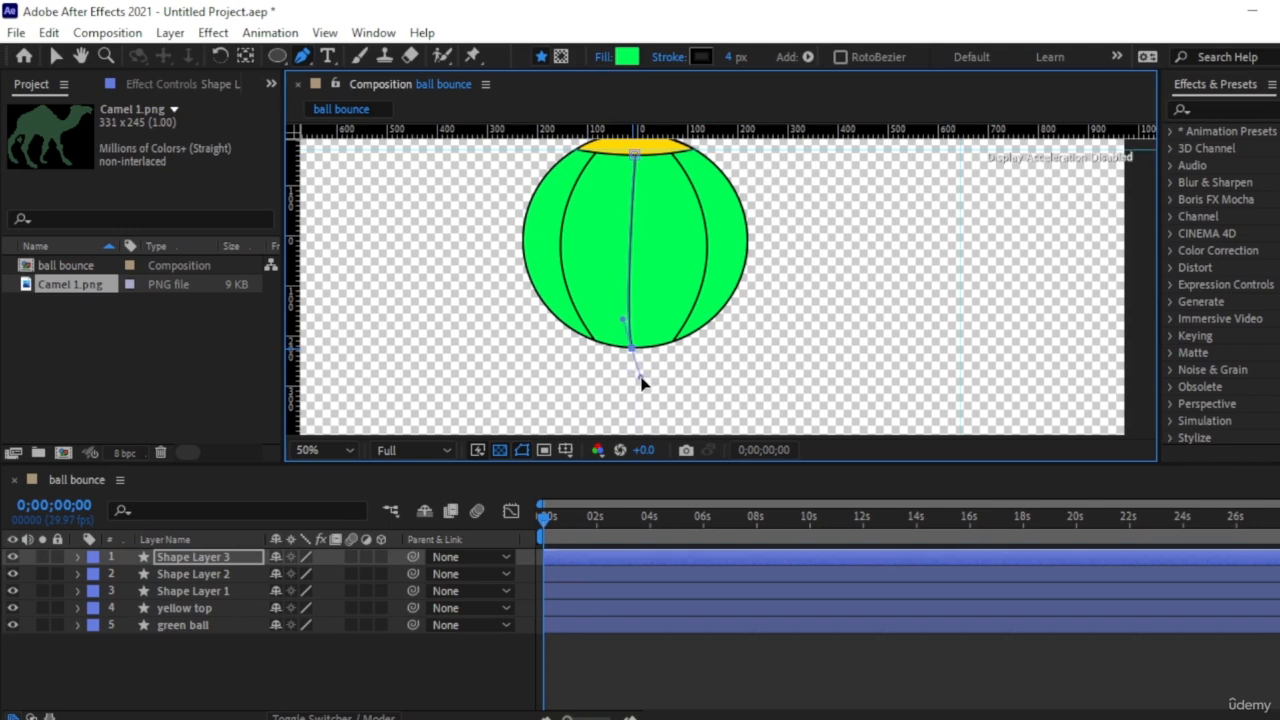
{"action": "left_click", "coordinate": [272, 670]}
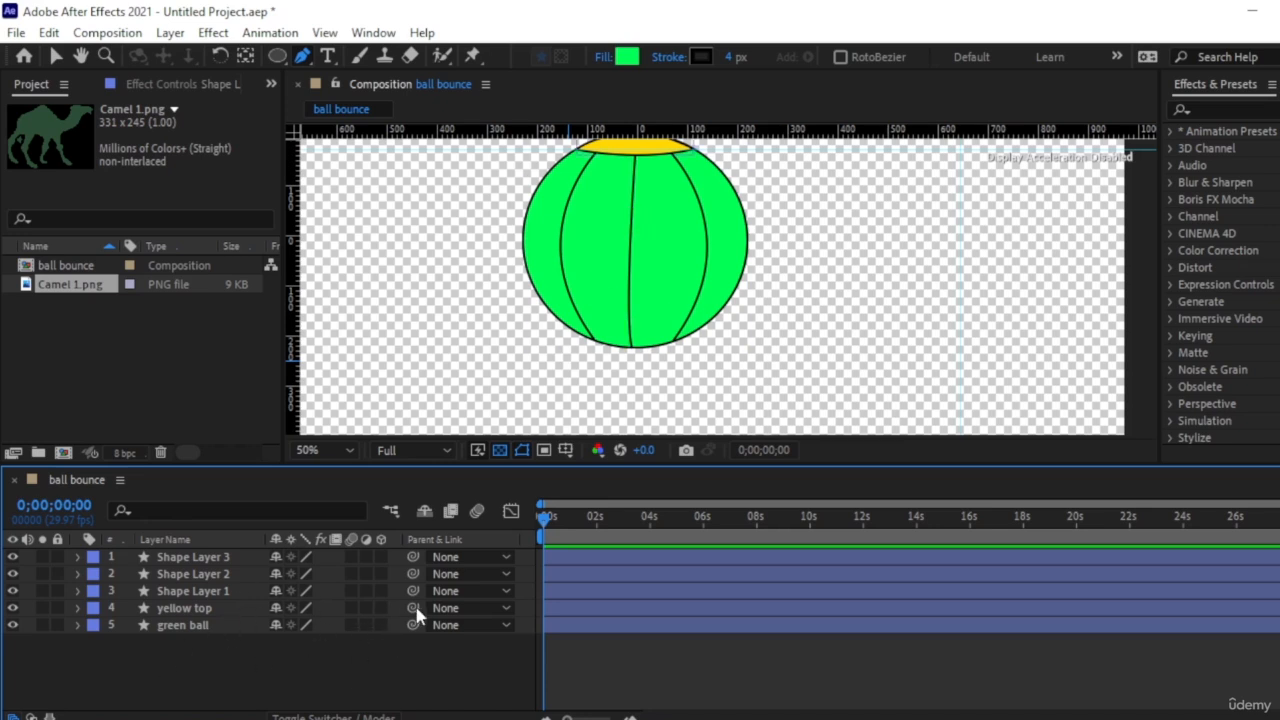
- Parent the yellow top and the three seam shape layers to the green ball layer
{"action": "left_click_drag", "start_coordinate": [413, 608], "coordinate": [221, 624]}
{"action": "left_click_drag", "start_coordinate": [413, 591], "coordinate": [246, 626]}
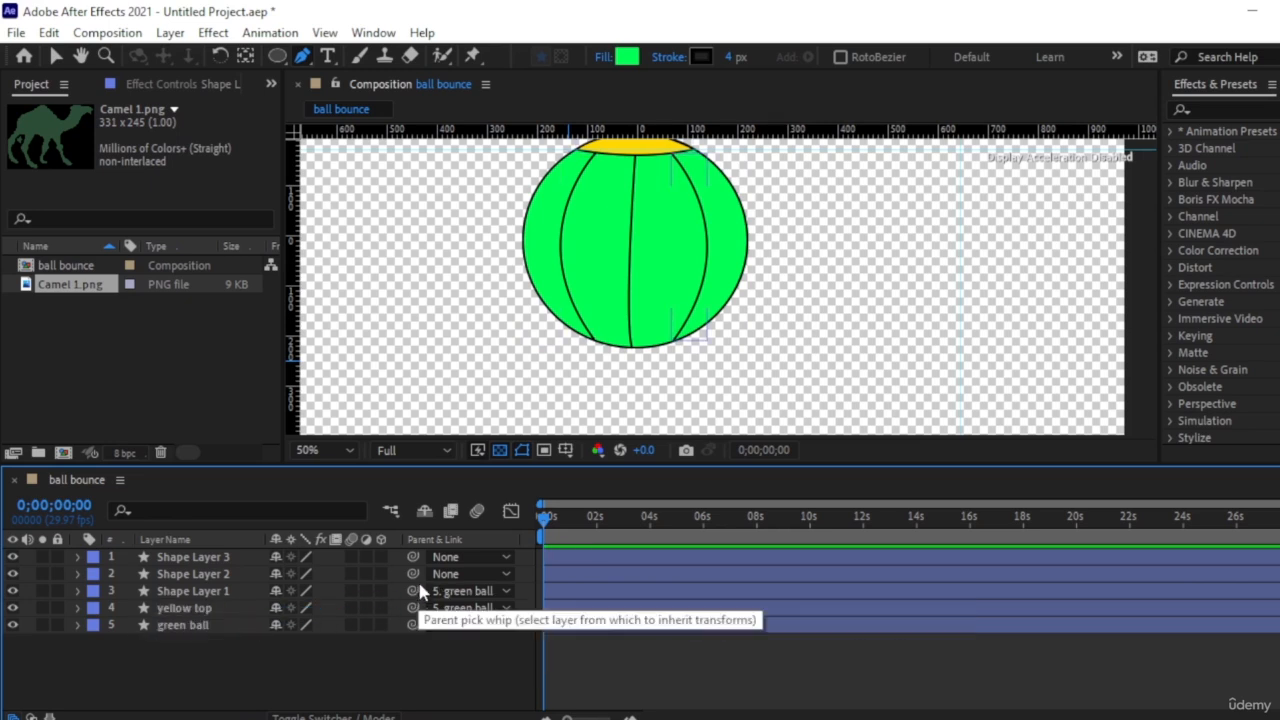
{"action": "left_click_drag", "start_coordinate": [413, 574], "coordinate": [195, 625]}
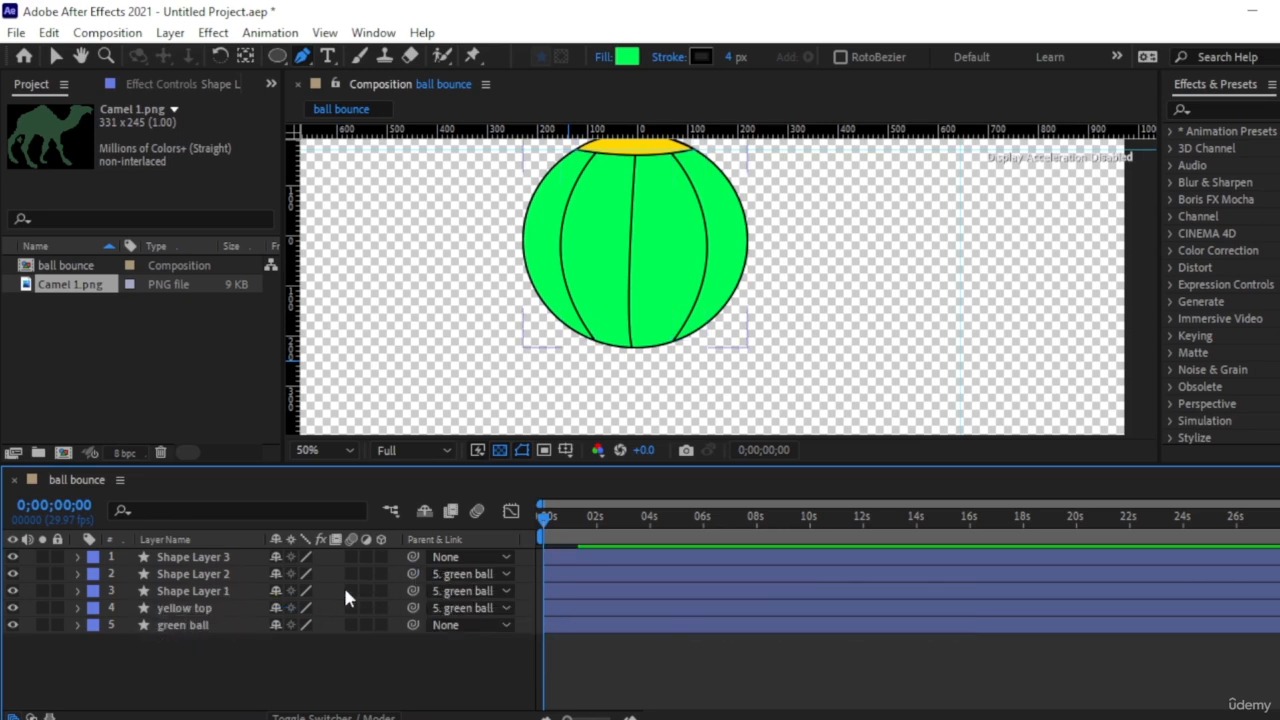
{"action": "left_click_drag", "start_coordinate": [413, 557], "coordinate": [208, 628]}
- Test the parenting by moving the green ball layer to X 1226, undo the move, and collapse its position property
{"action": "left_click", "coordinate": [220, 625]}
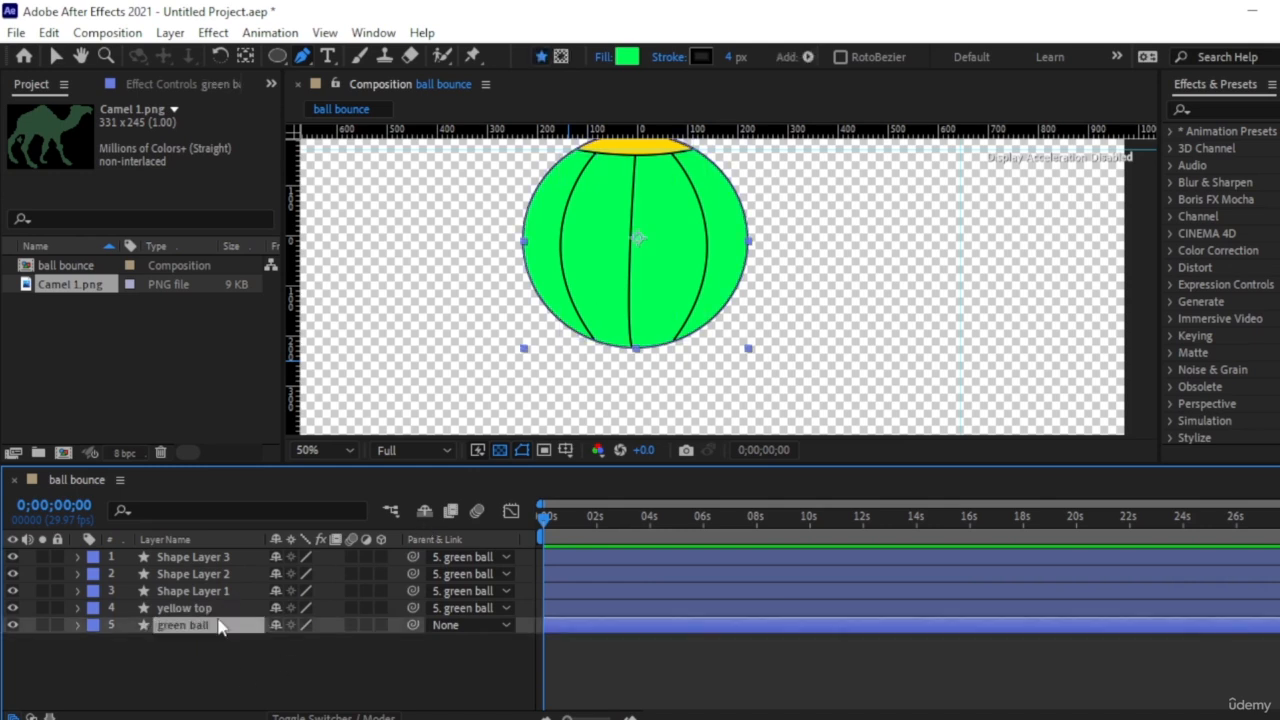
{"action": "key", "text": "p"}
{"action": "left_click_drag", "start_coordinate": [272, 650], "coordinate": [531, 623]}
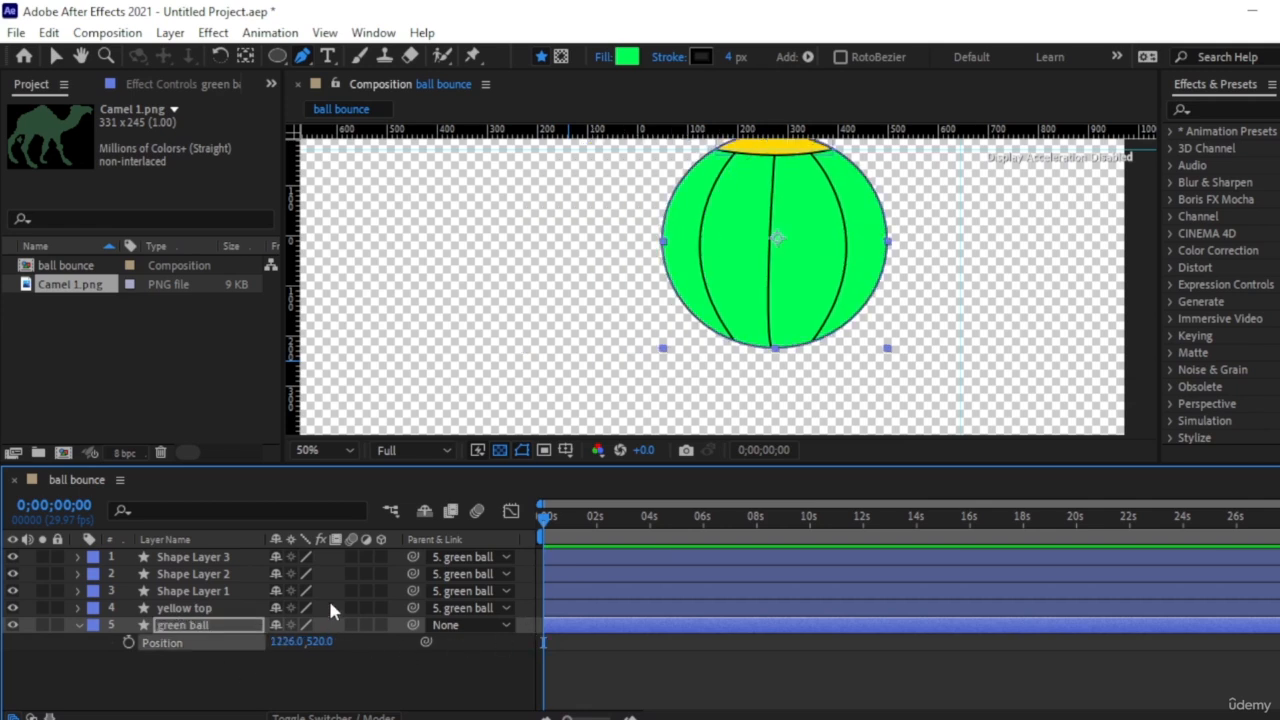
{"action": "key", "text": "ctrl+z"}
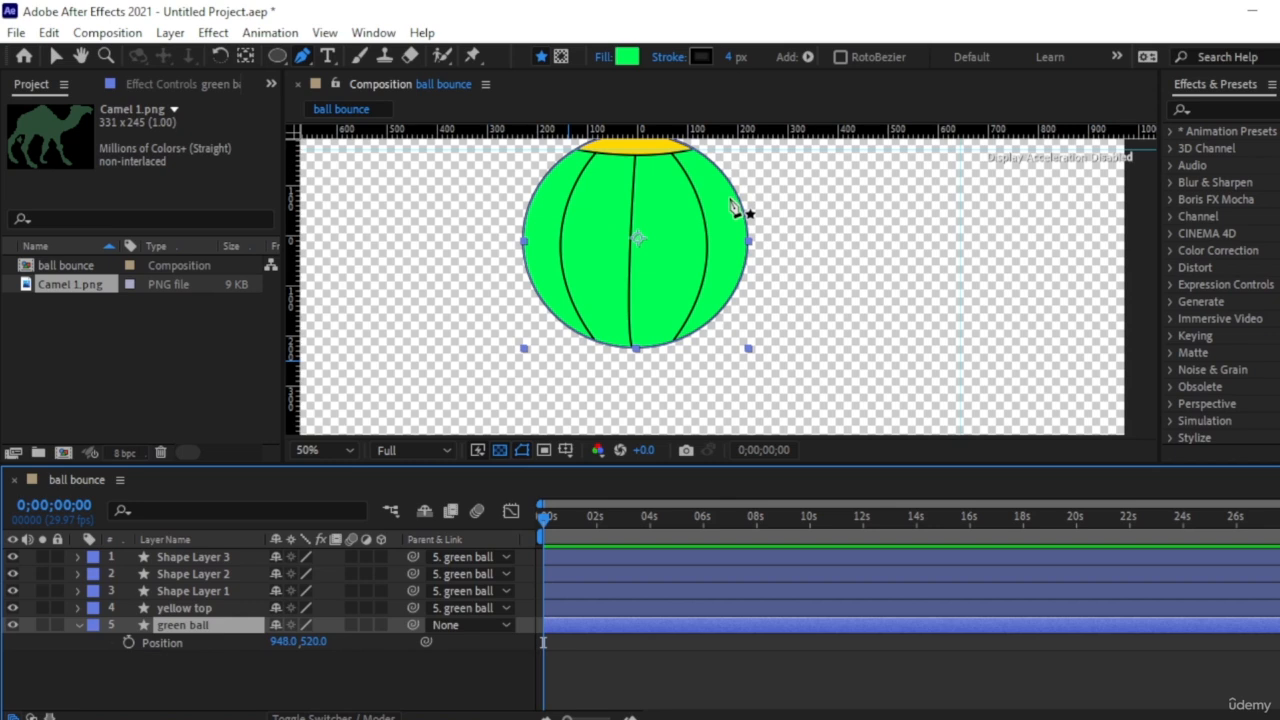
{"action": "key", "text": "p"}
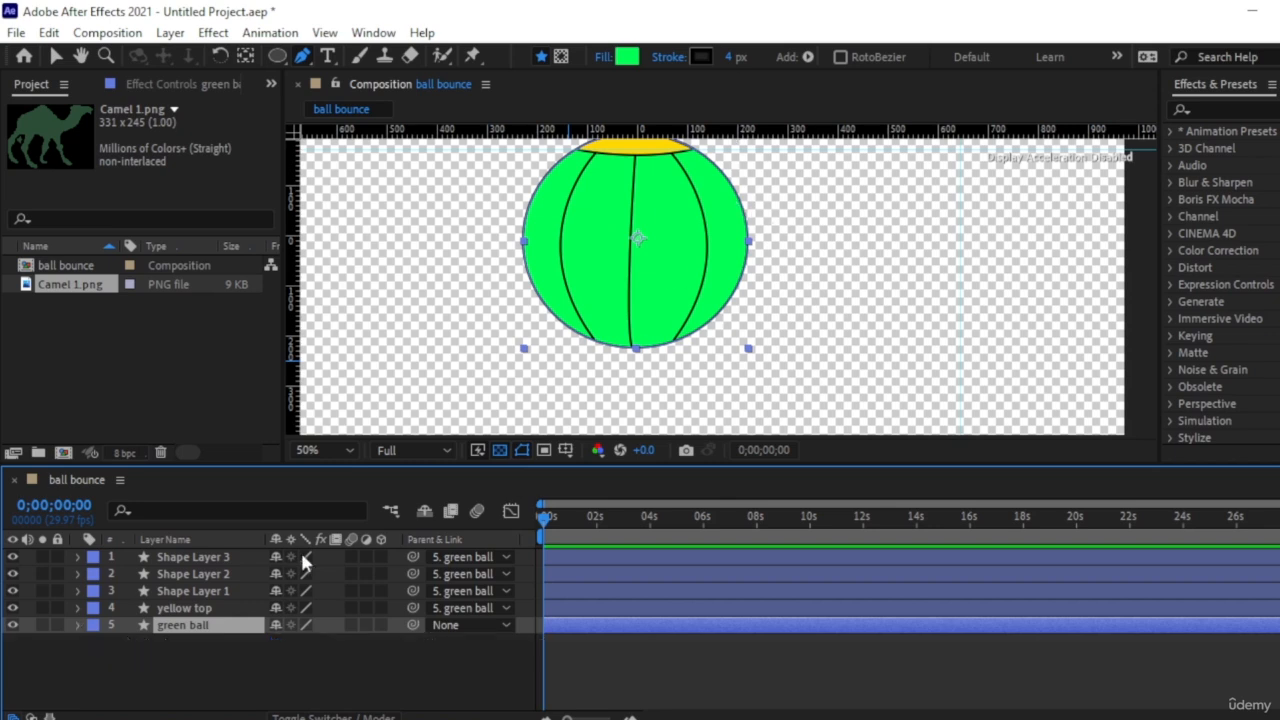
- Start a new 1920 × 1080 px solid layer with nothing selected and name it "background"
{"action": "key", "text": "comma"}
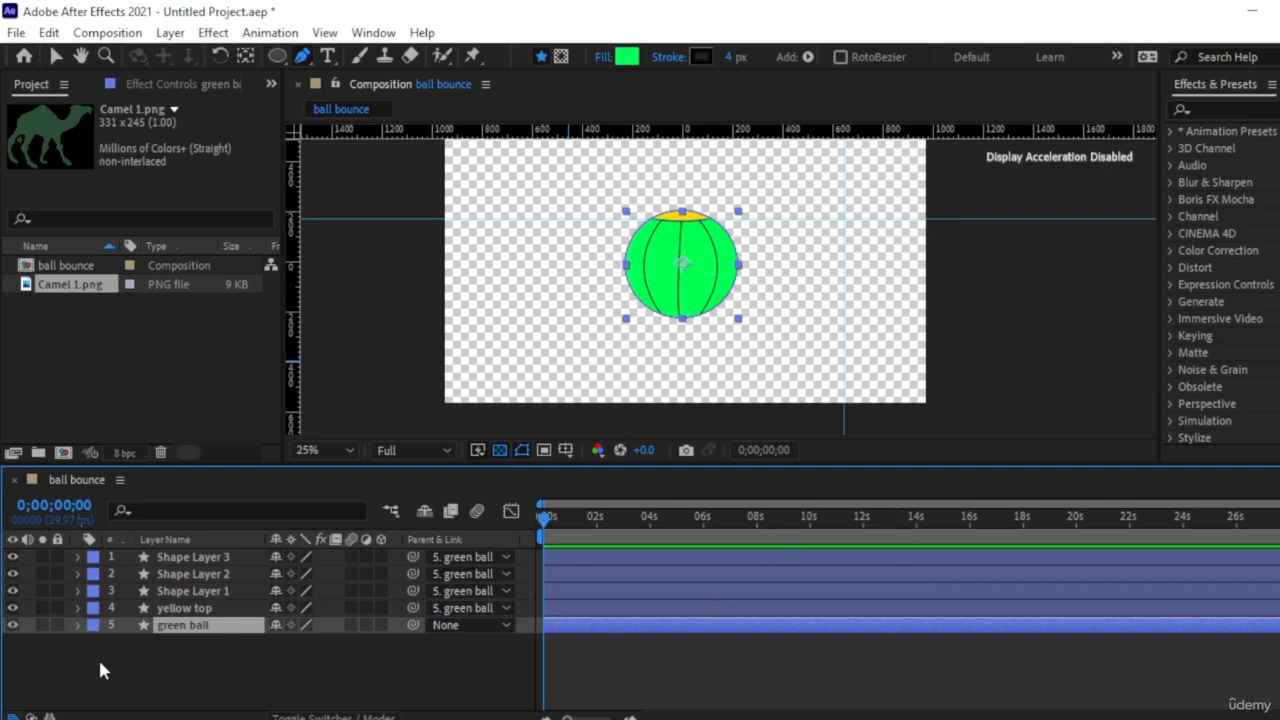
{"action": "left_click", "coordinate": [160, 668]}
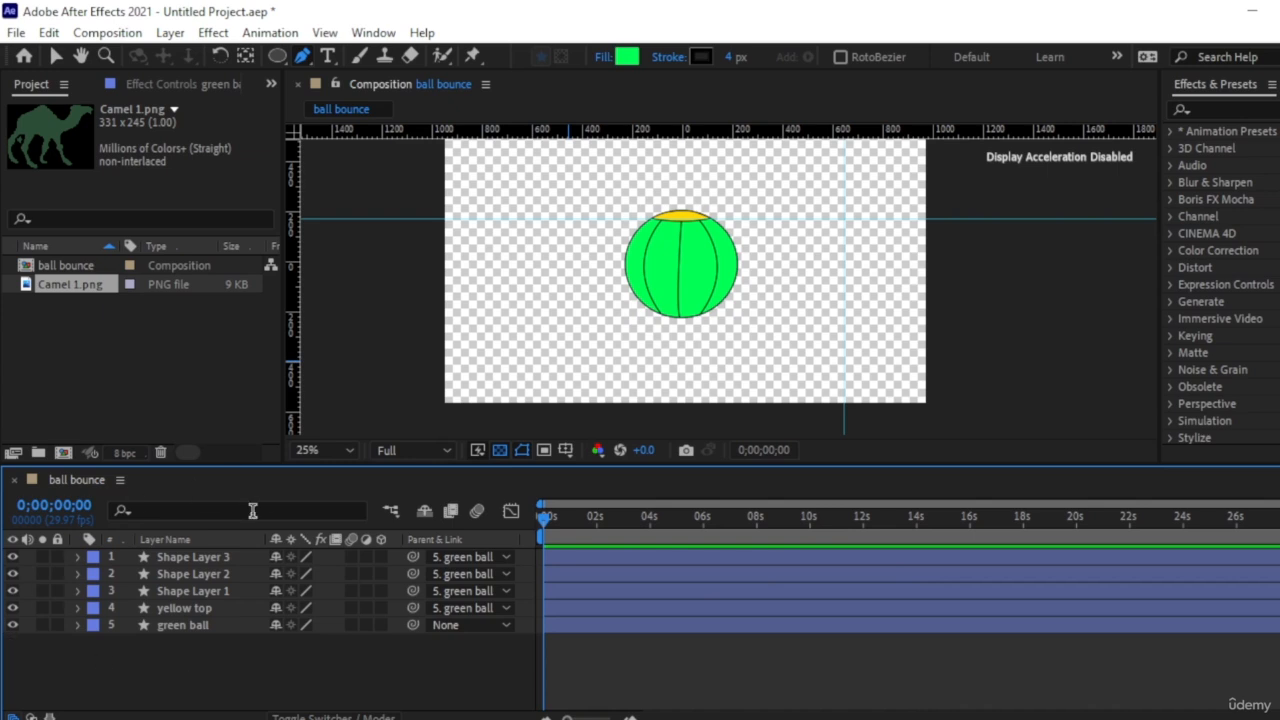
{"action": "left_click", "coordinate": [272, 56]}
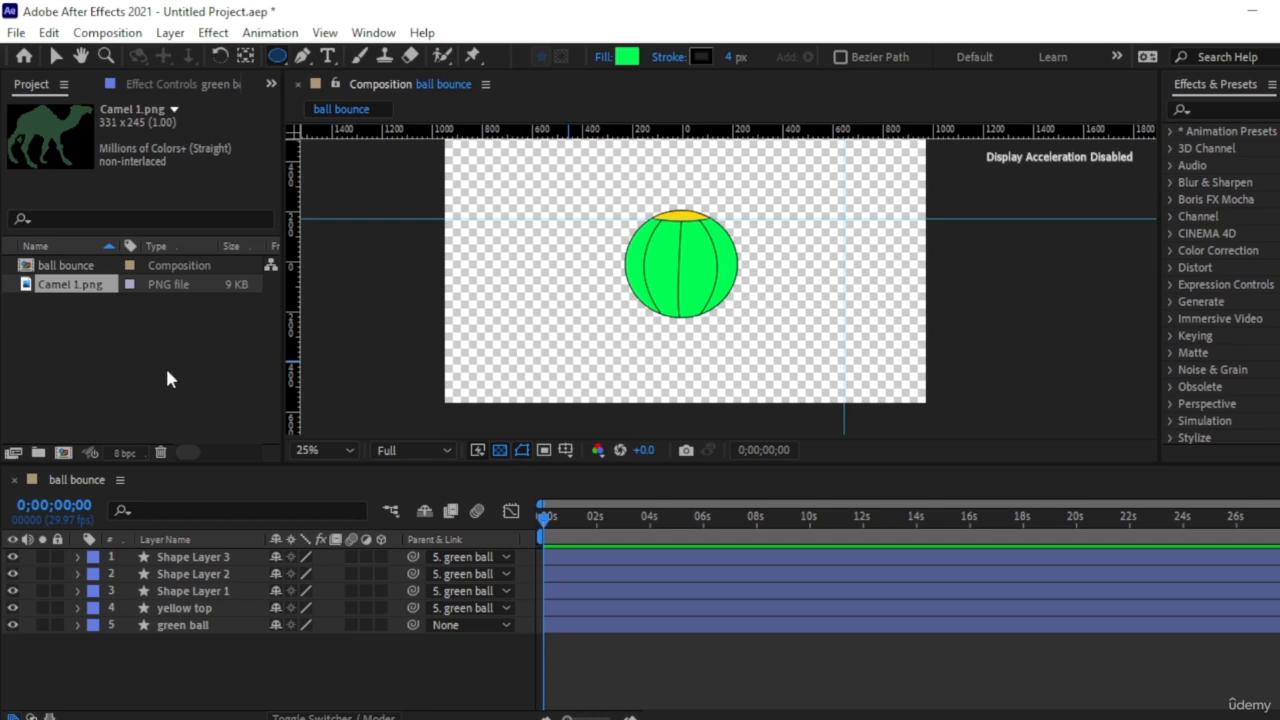
{"action": "left_click", "coordinate": [88, 339]}
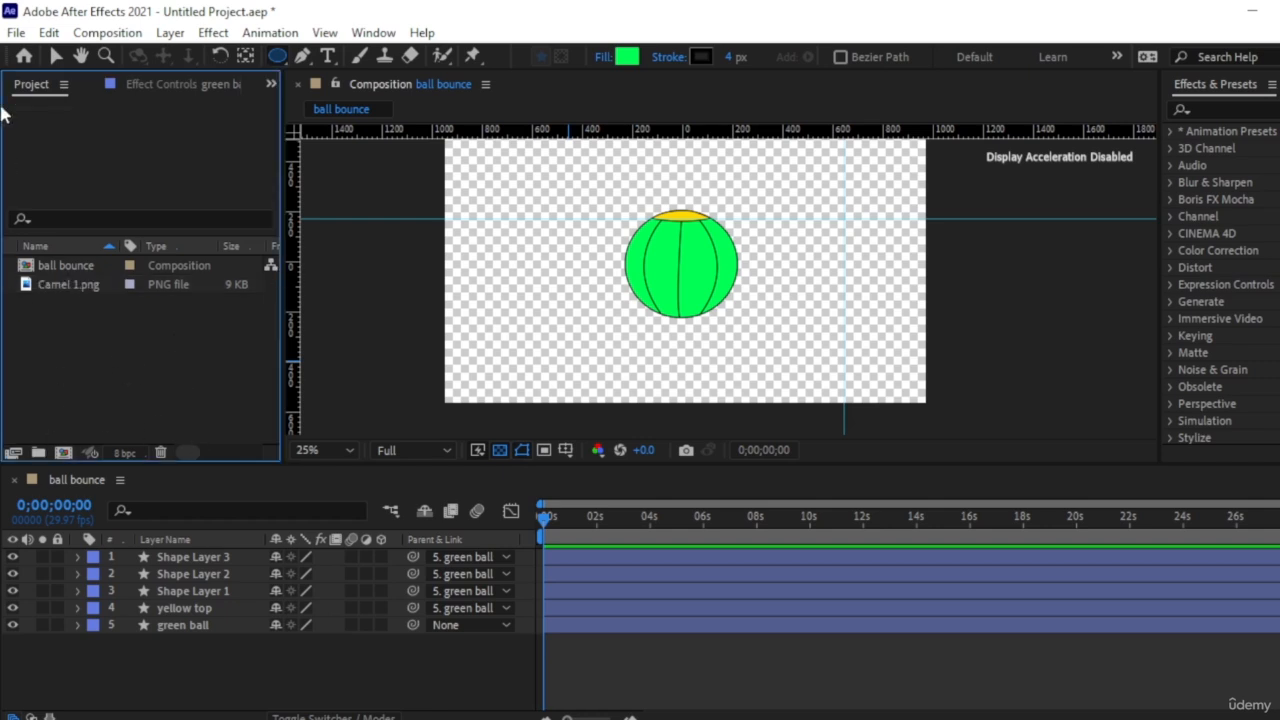
{"action": "left_click", "coordinate": [3, 640]}
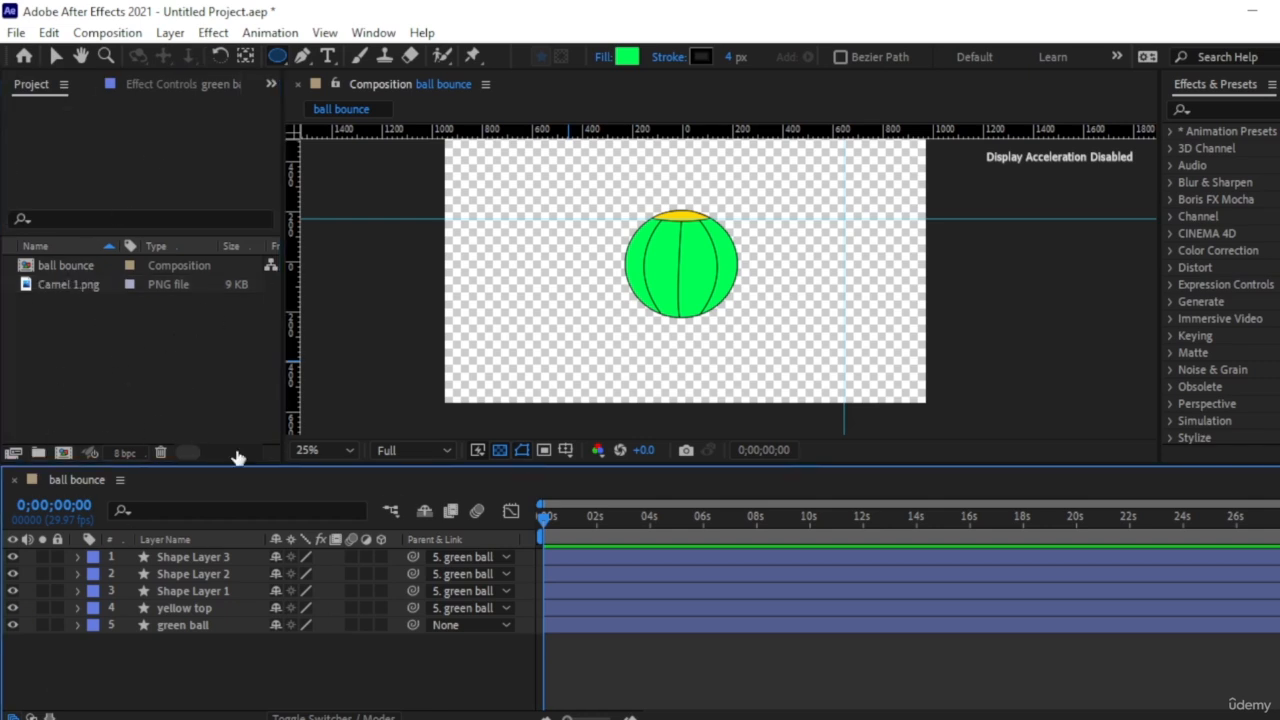
{"action": "left_click", "coordinate": [172, 33]}
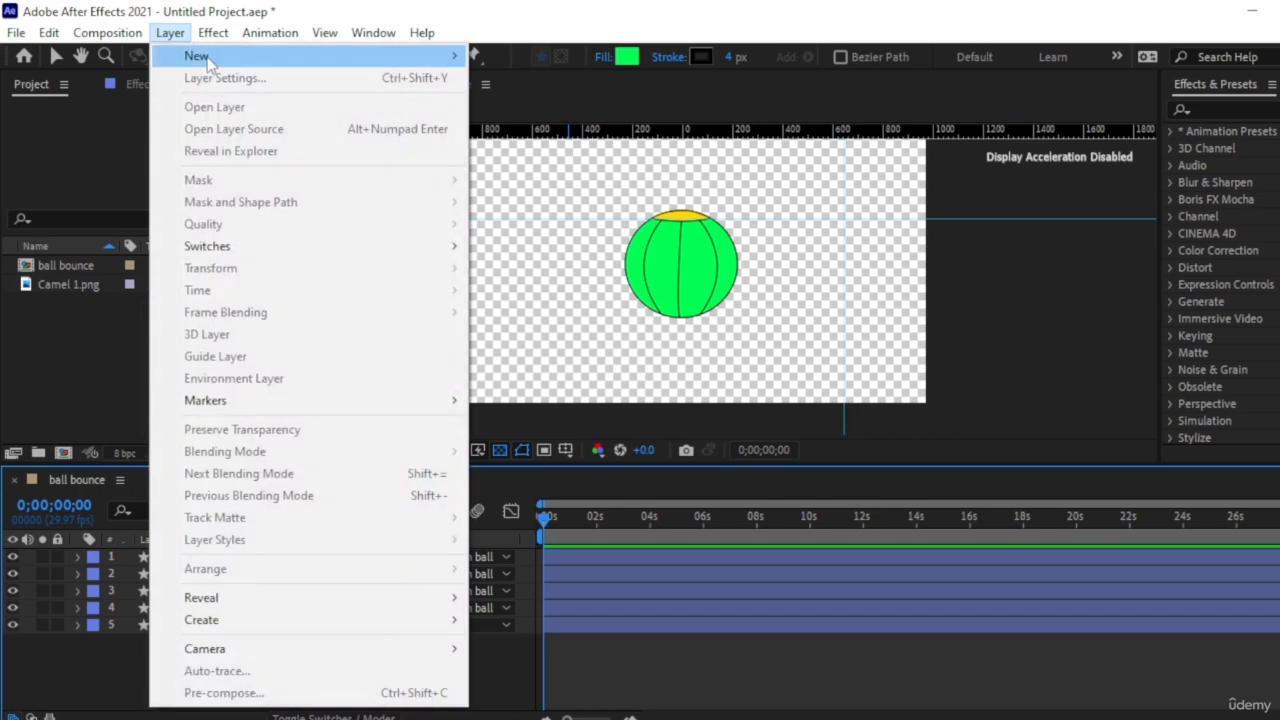
{"action": "mouse_move", "coordinate": [170, 33]}
{"action": "mouse_move", "coordinate": [323, 57]}
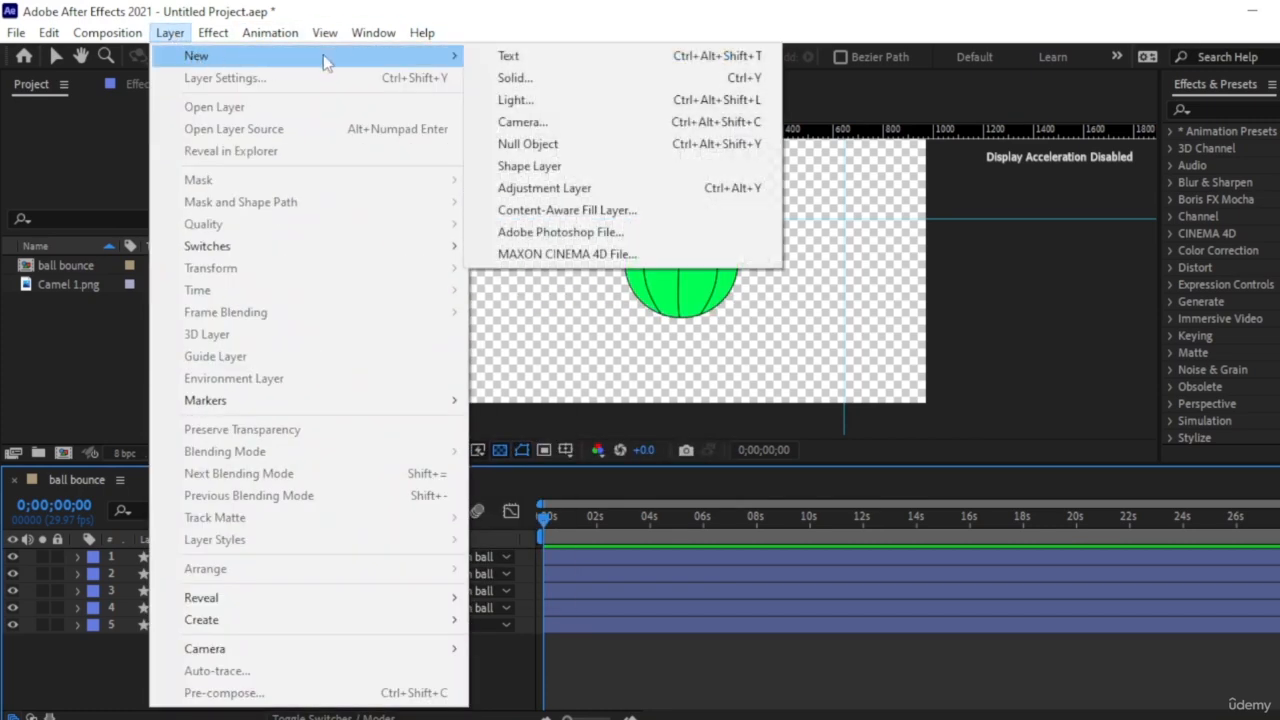
{"action": "left_click", "coordinate": [553, 82]}
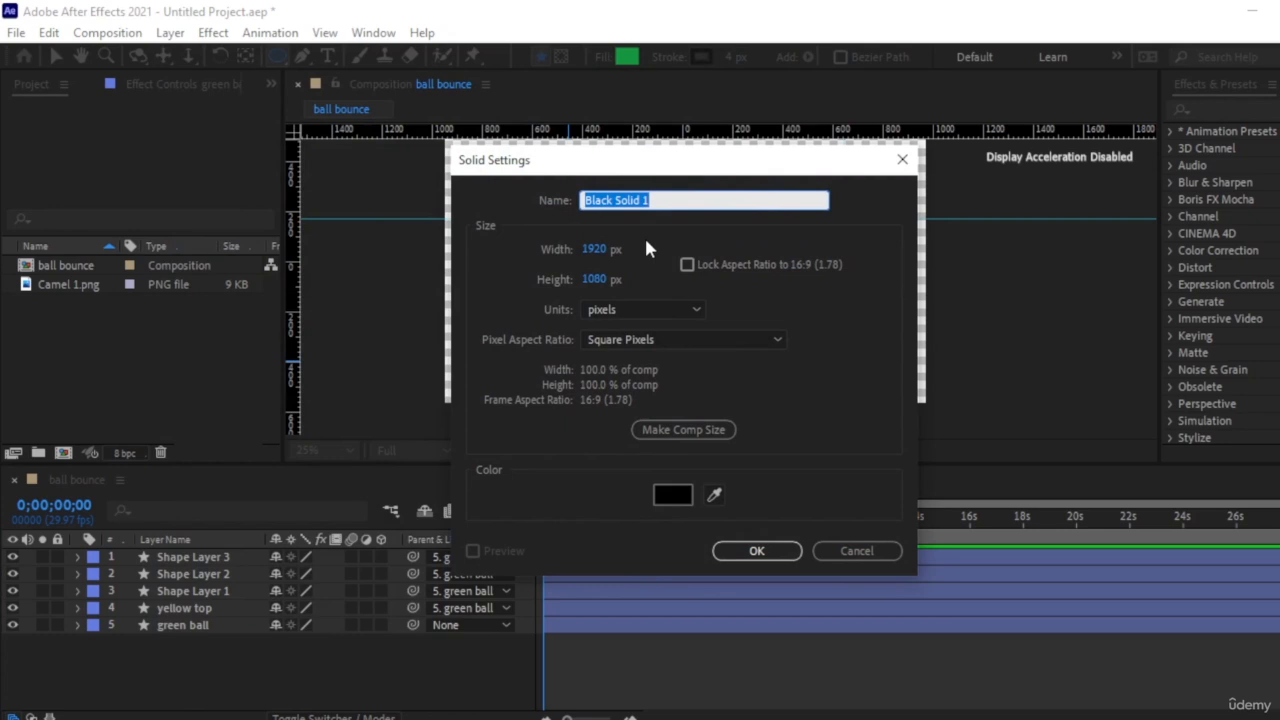
{"action": "type", "text": "background"}
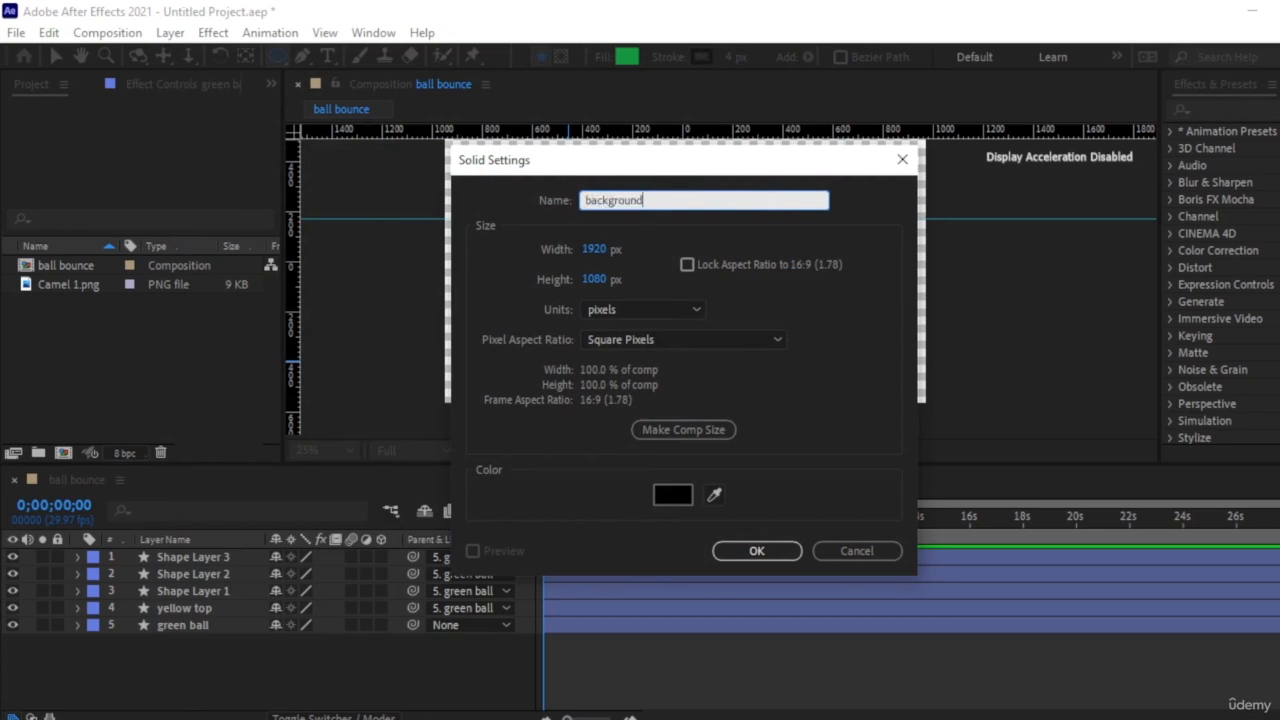
- Set the new solid's colour to light cyan B0FFF7 and create it
{"action": "left_click", "coordinate": [681, 498]}
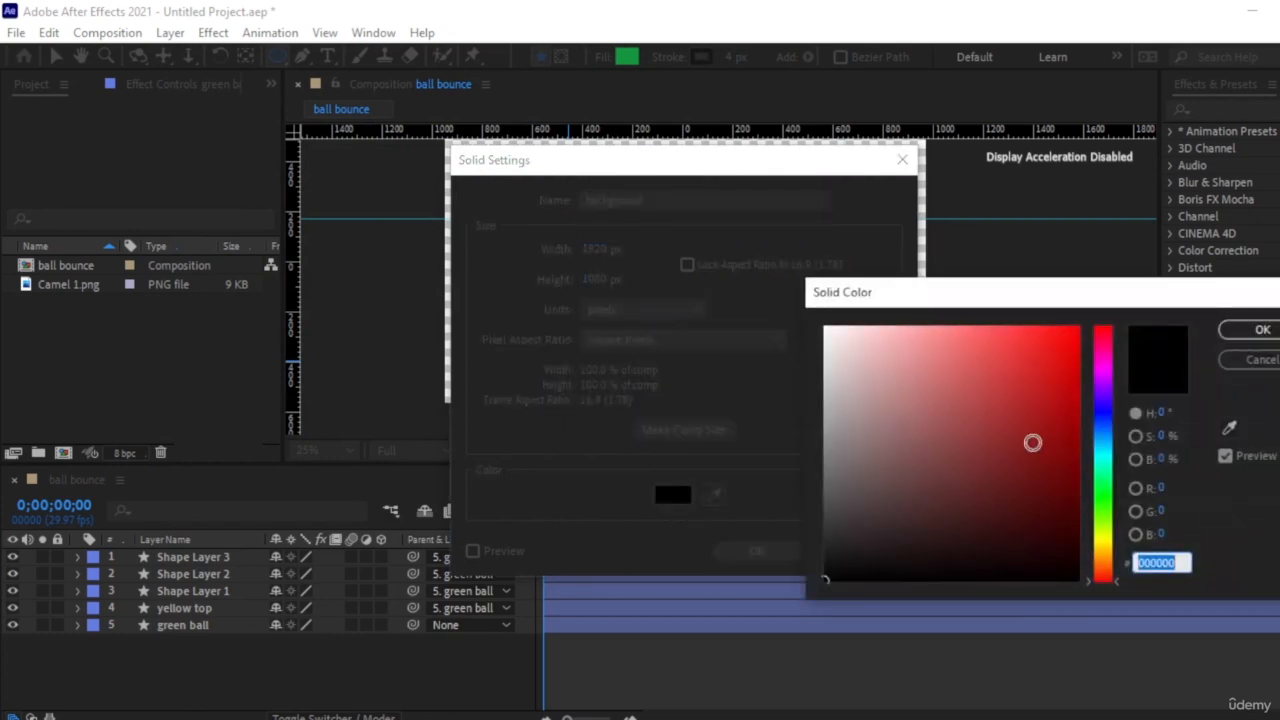
{"action": "left_click_drag", "start_coordinate": [1105, 565], "coordinate": [1100, 468]}
{"action": "left_click_drag", "start_coordinate": [1002, 371], "coordinate": [902, 318]}
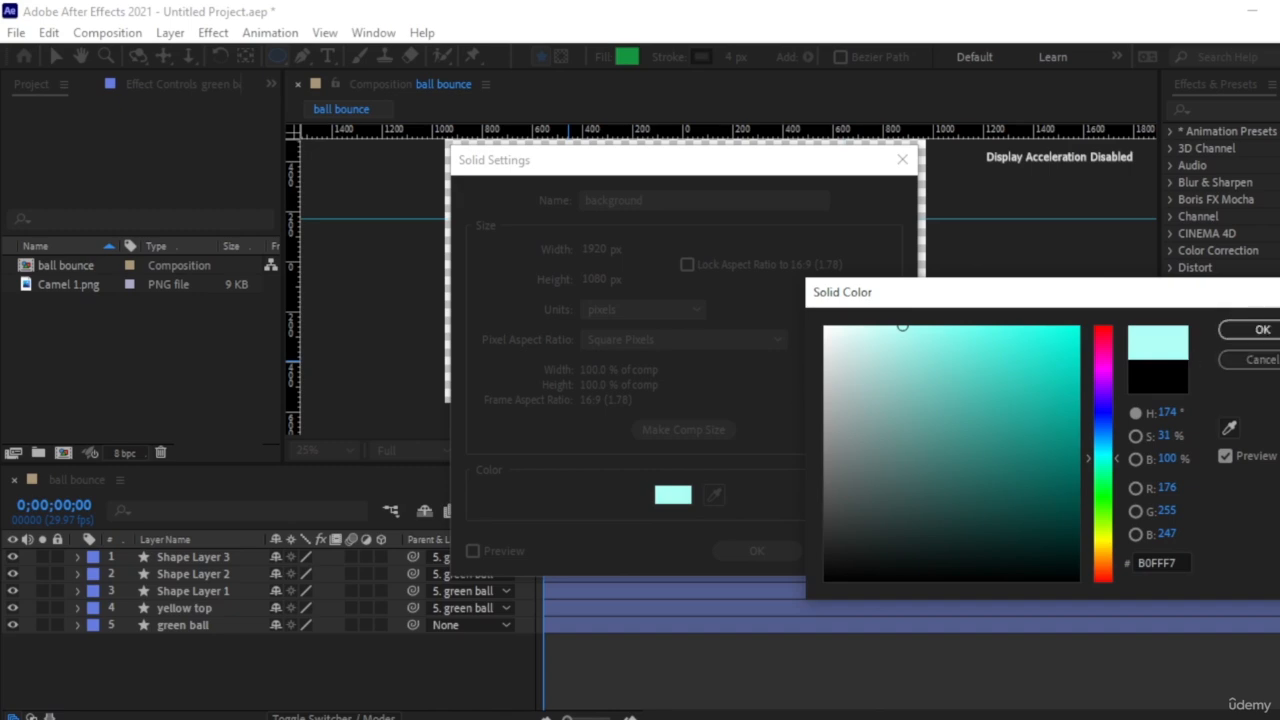
{"action": "left_click", "coordinate": [1262, 329]}
{"action": "left_click", "coordinate": [757, 551]}
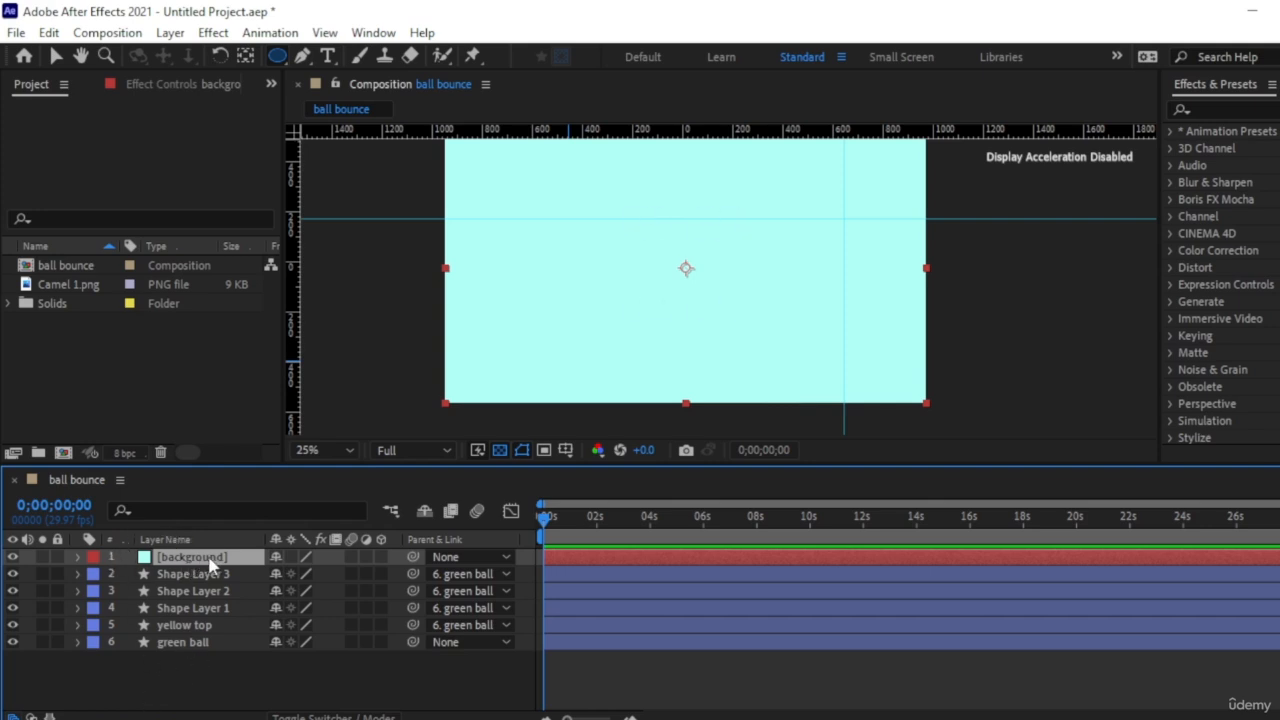
- Move the background layer below the green ball layer and lock it
{"action": "left_click_drag", "start_coordinate": [212, 562], "coordinate": [178, 669]}
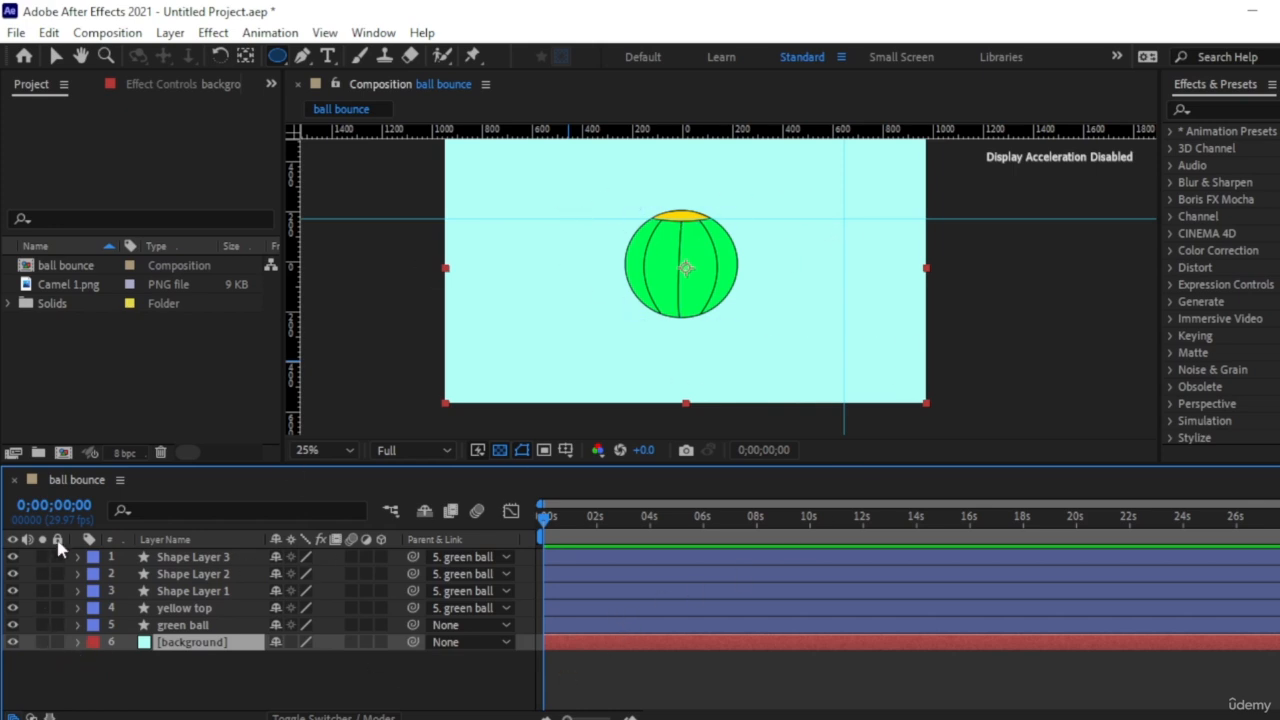
{"action": "left_click", "coordinate": [57, 642]}
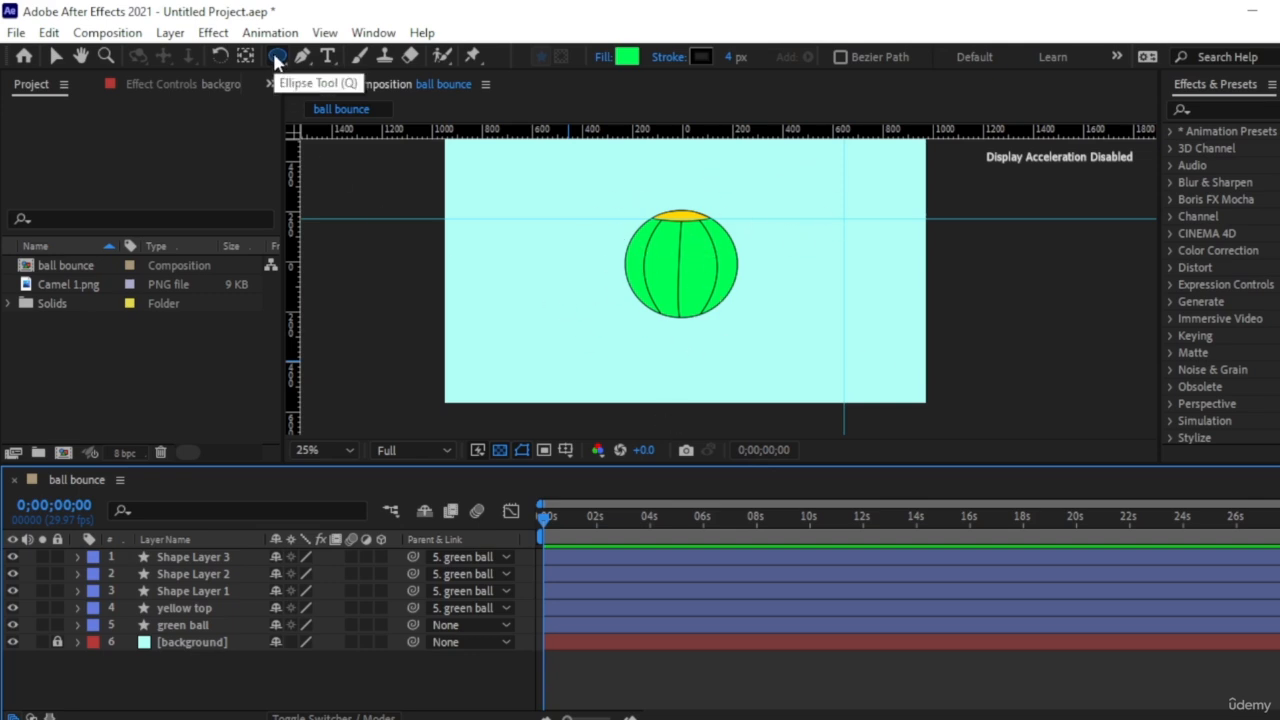
- Switch the active shape tool from Ellipse to Rectangle
{"action": "key", "text": "q"}
{"action": "key", "text": "q"}
{"action": "key", "text": "q"}
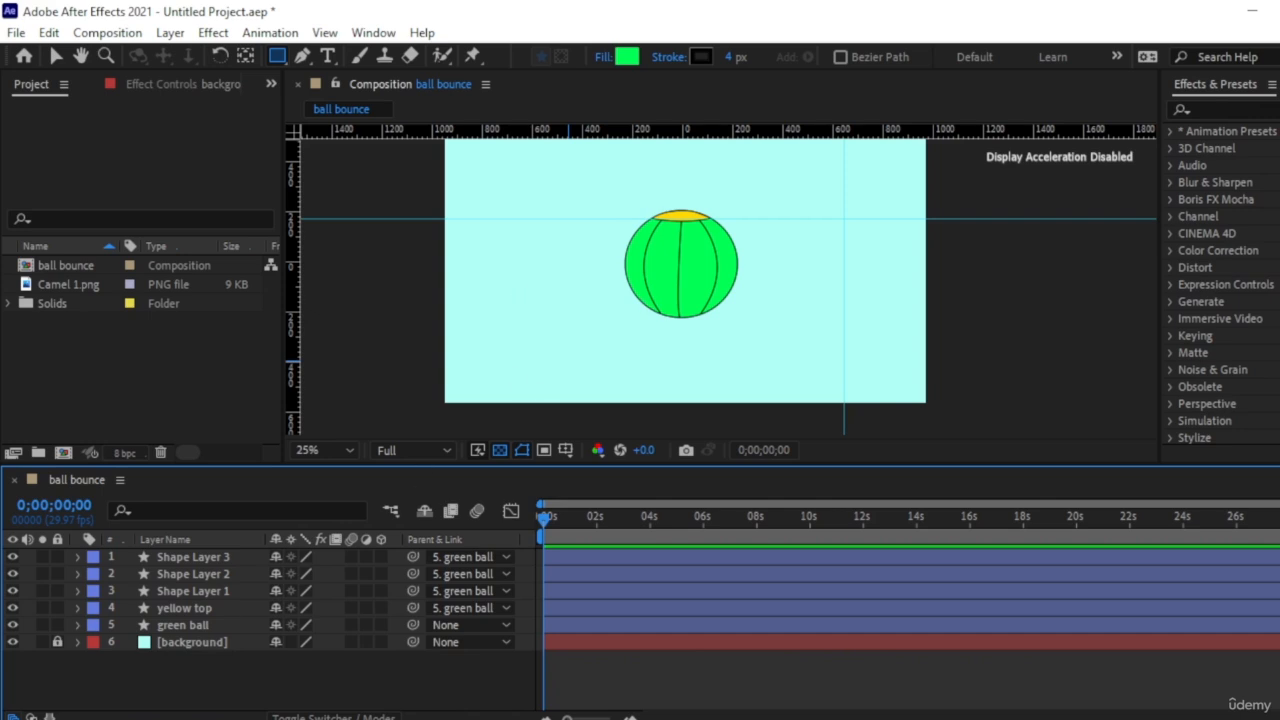
- Unlock and select the background layer, and lock it again
{"action": "left_click", "coordinate": [57, 643]}
{"action": "left_click", "coordinate": [198, 641]}
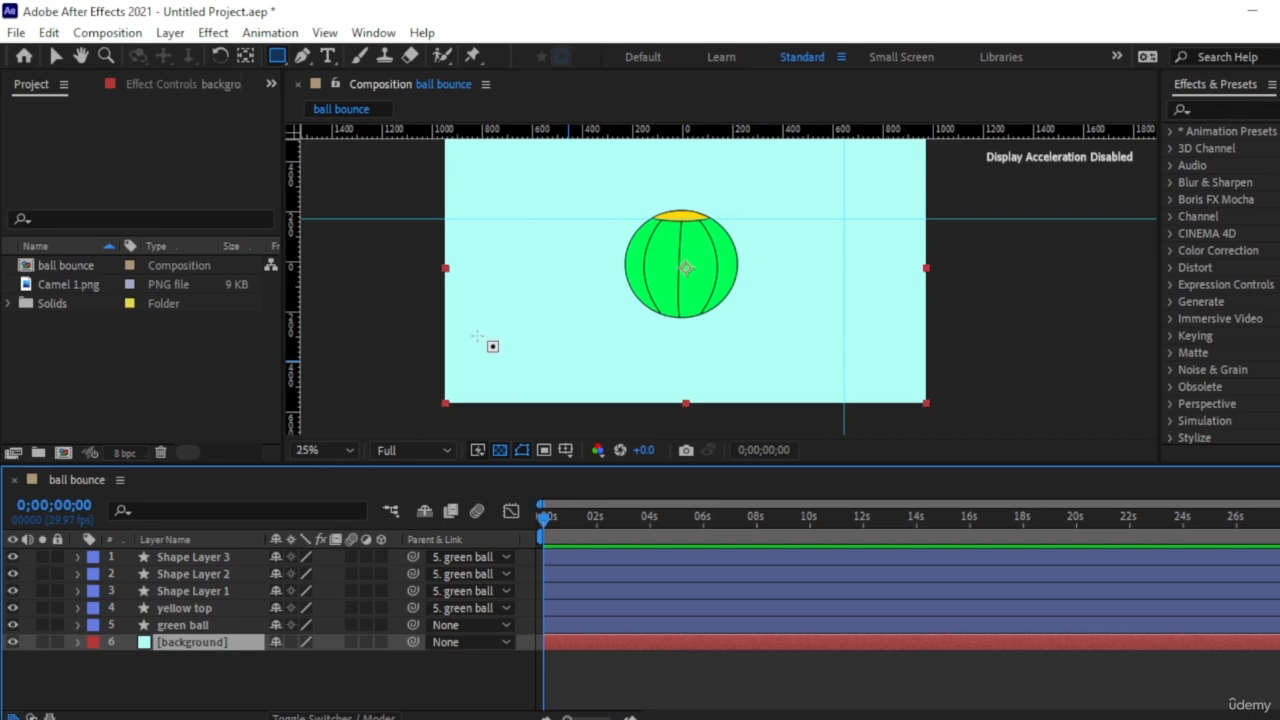
{"action": "left_click", "coordinate": [57, 642]}
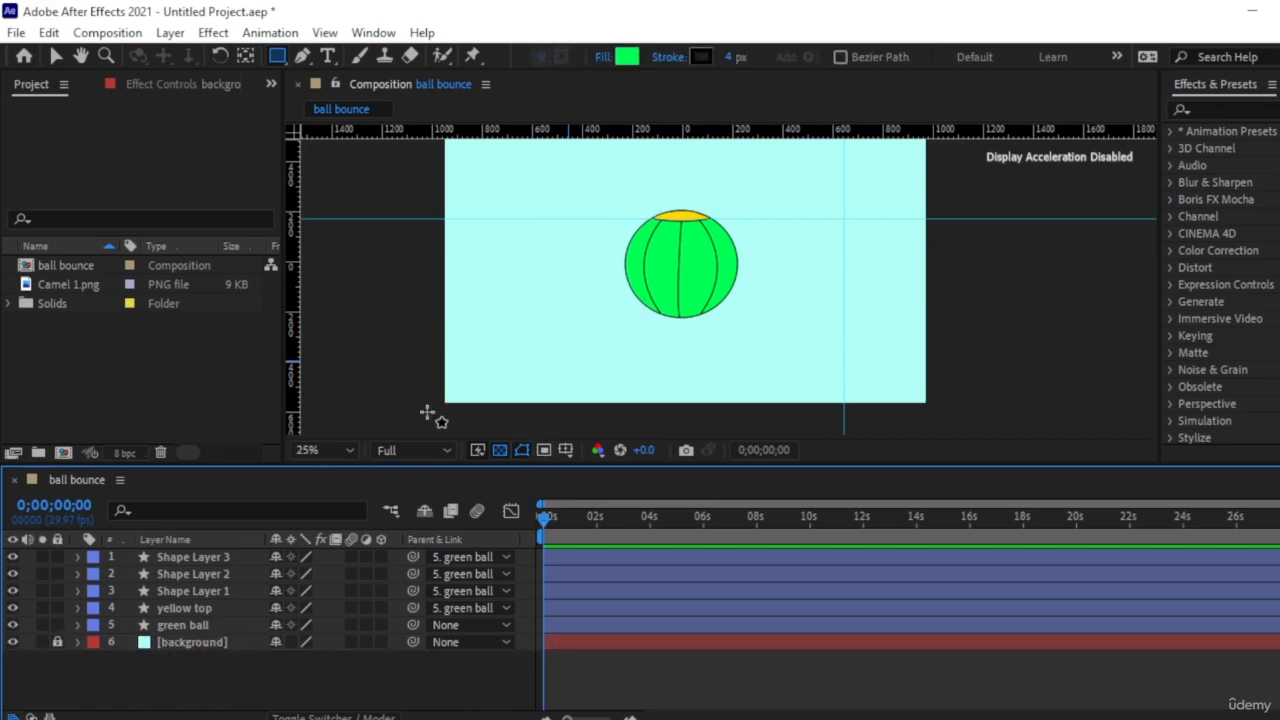
- Draw a rectangle across the full width of the composition's lower edge, beneath the ball, and change its fill to orange
{"action": "mouse_move", "coordinate": [432, 411]}
{"action": "left_mouse_down"}
{"action": "mouse_move", "coordinate": [877, 328]}
{"action": "mouse_move", "coordinate": [935, 343]}
{"action": "left_mouse_up"}
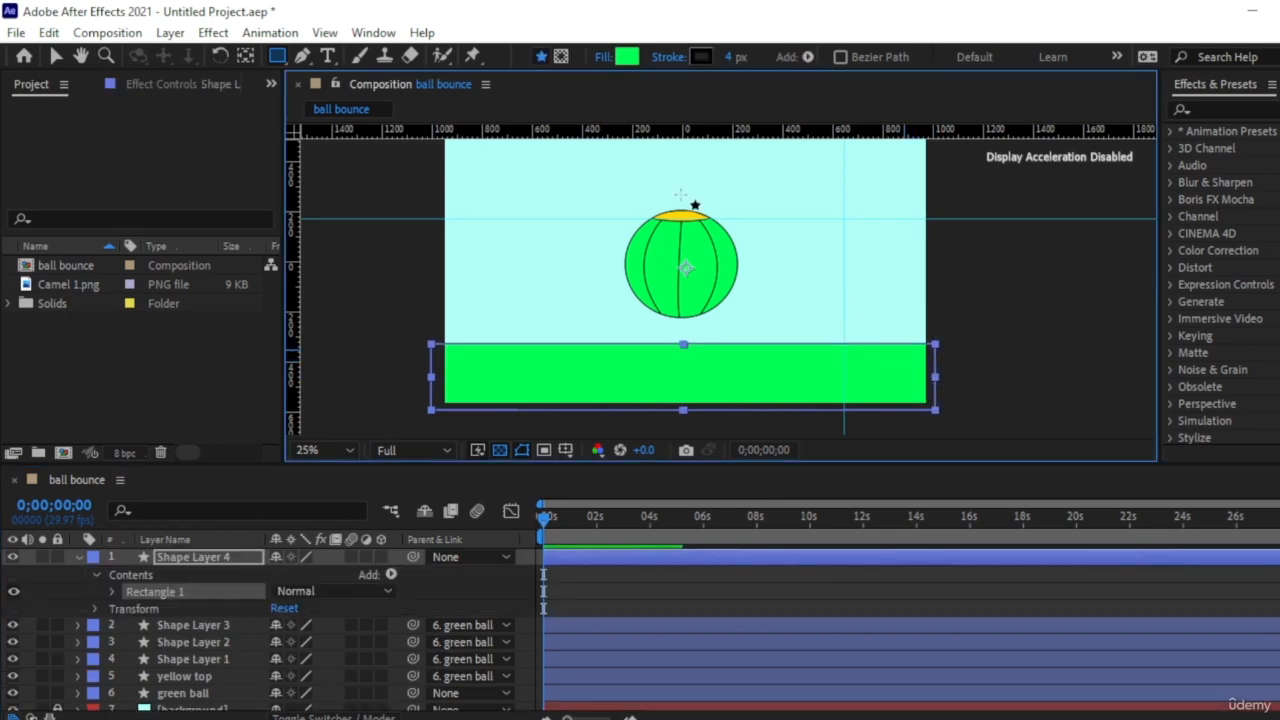
{"action": "left_click", "coordinate": [627, 56]}
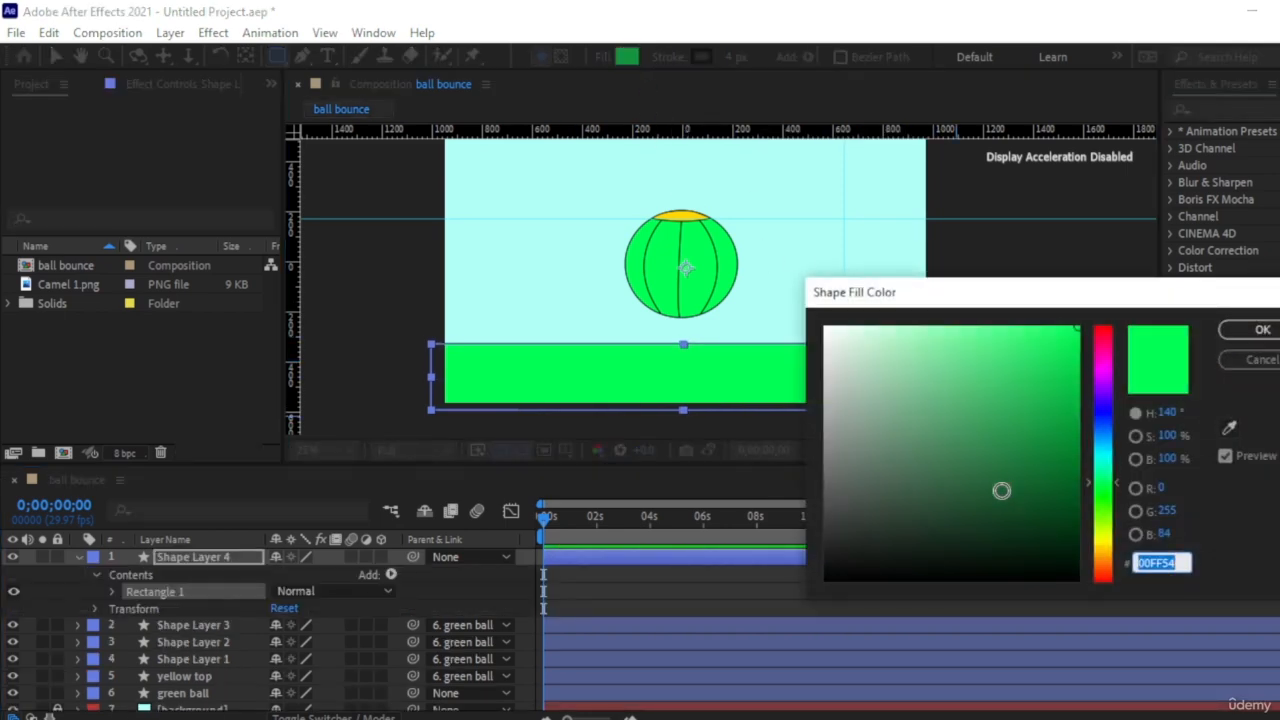
{"action": "left_click", "coordinate": [1107, 566]}
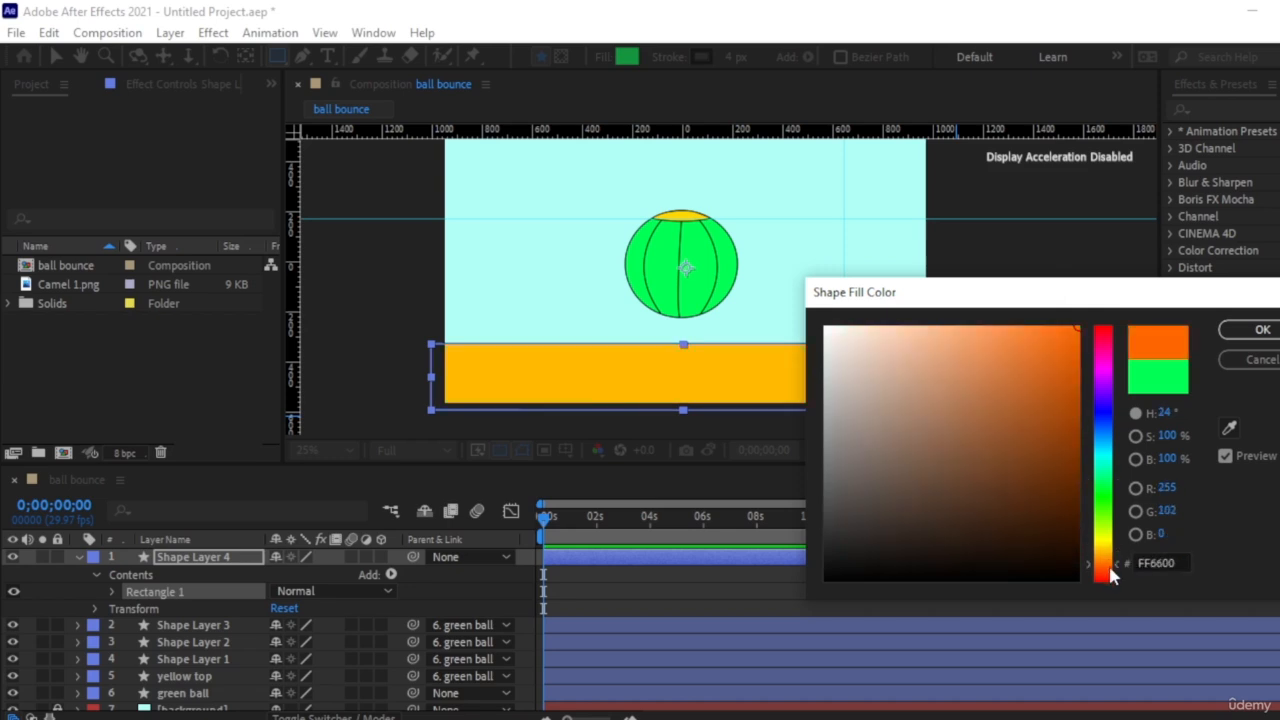
{"action": "left_click", "coordinate": [1262, 329]}
{"action": "scroll", "coordinate": [440, 643], "scroll_direction": "down", "scroll_amount": 1}
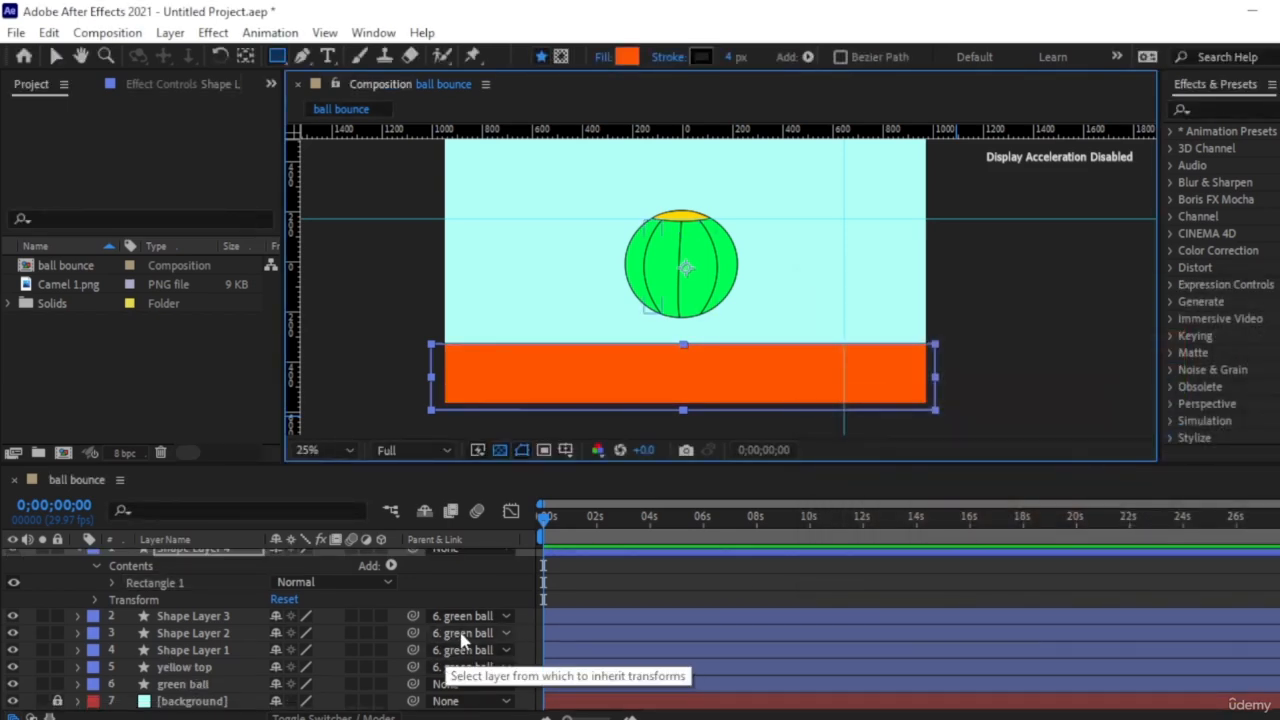
{"action": "scroll", "coordinate": [450, 640], "scroll_direction": "up", "scroll_amount": 1}
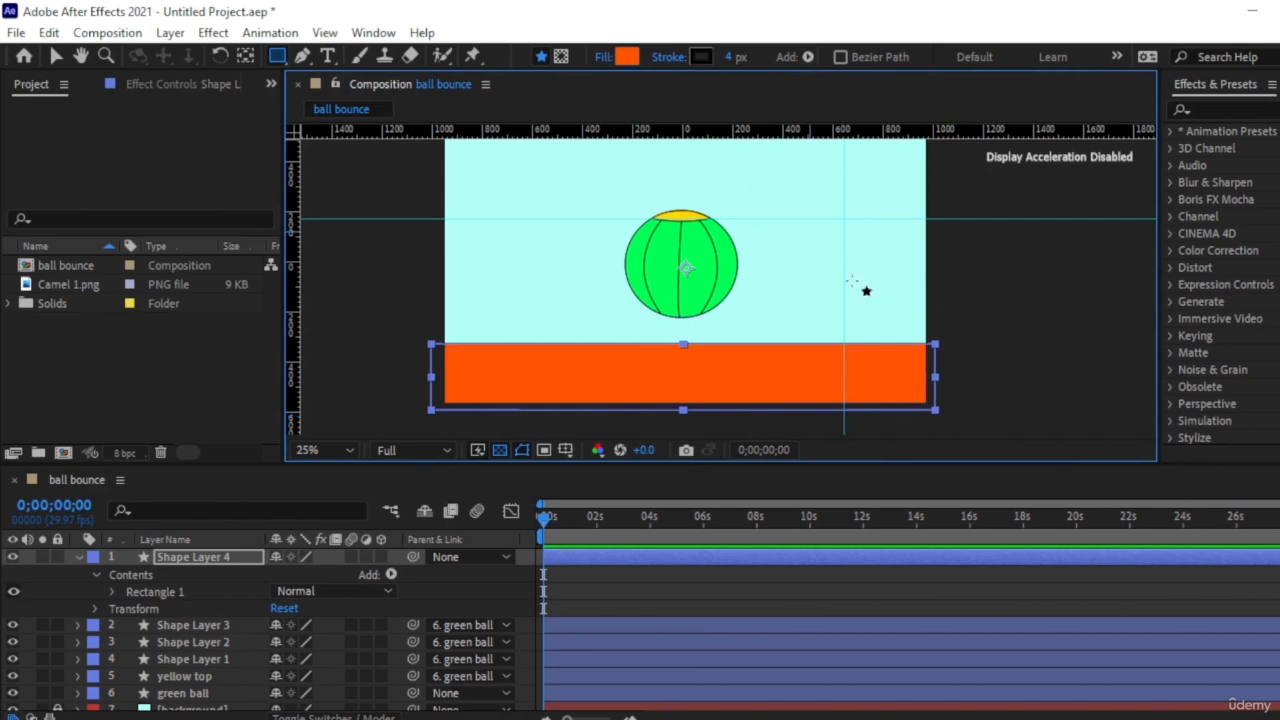
- Test the layer order by moving the green ball down to Y 817 over the orange rectangle, undo the move, and collapse its position property
{"action": "left_click", "coordinate": [190, 695]}
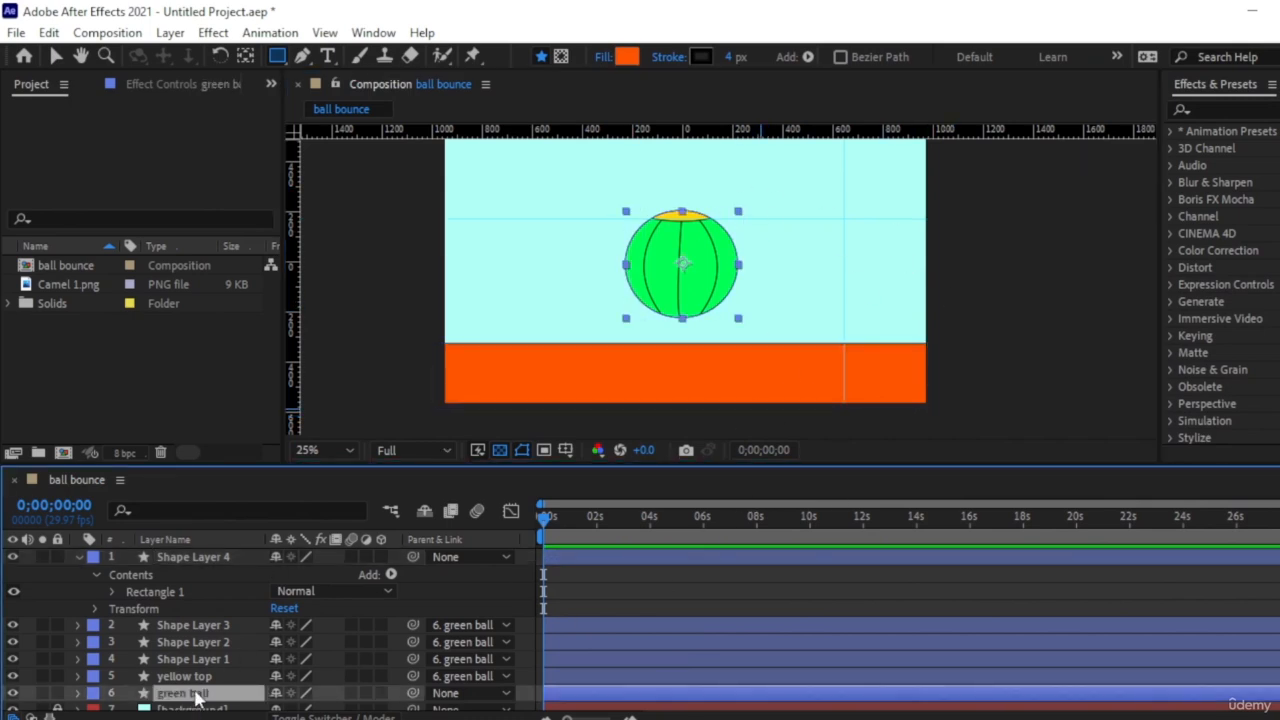
{"action": "key", "text": "p"}
{"action": "scroll", "coordinate": [240, 665], "scroll_direction": "down", "scroll_amount": 1}
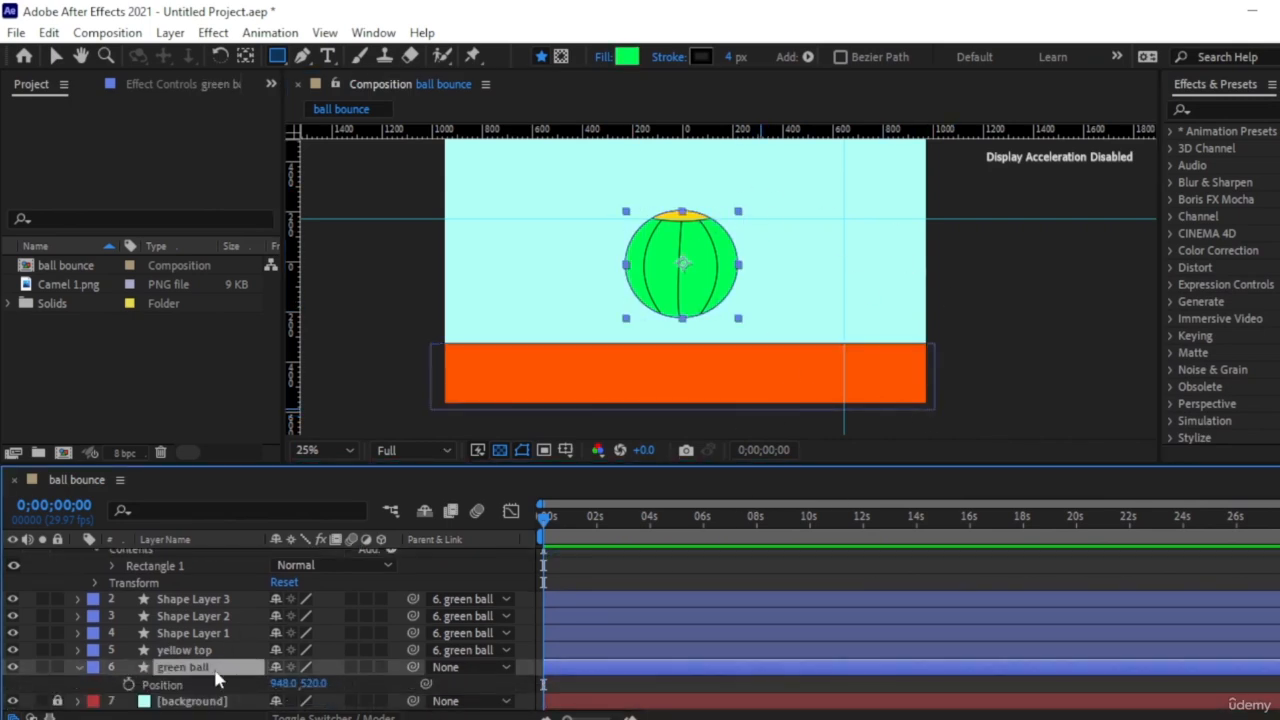
{"action": "left_click_drag", "start_coordinate": [313, 683], "coordinate": [606, 690]}
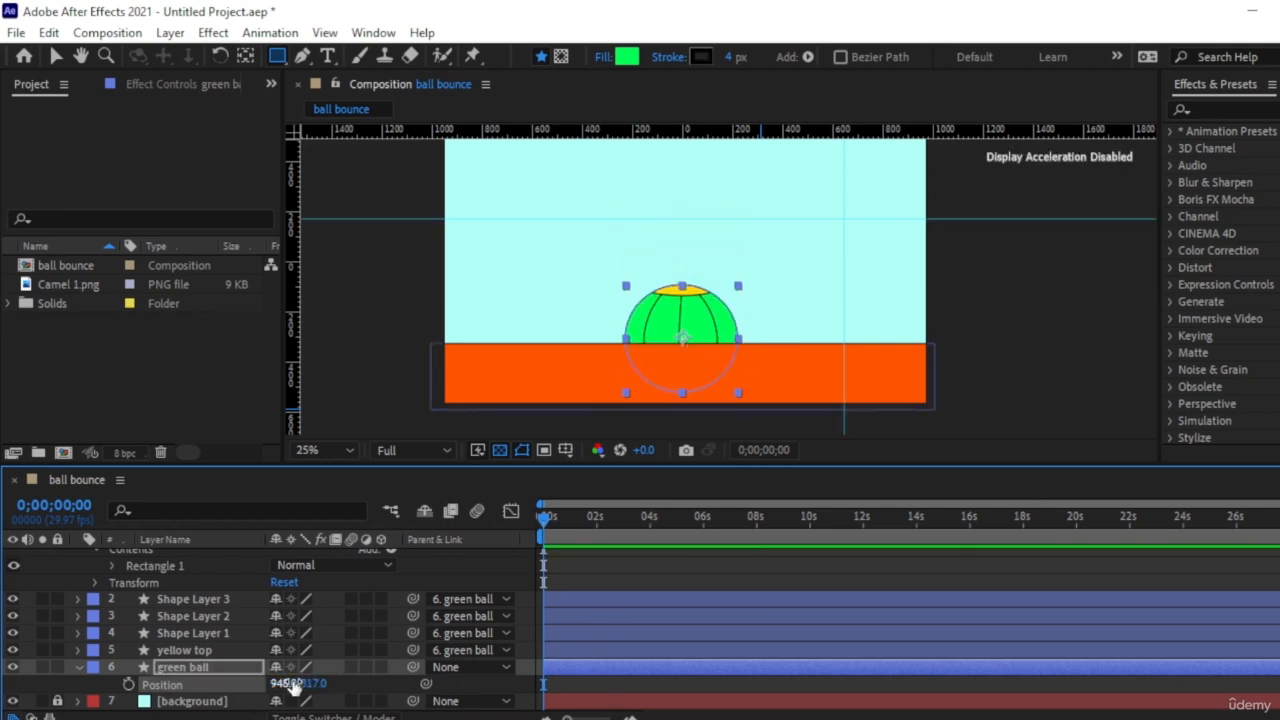
{"action": "key", "text": "ctrl+z"}
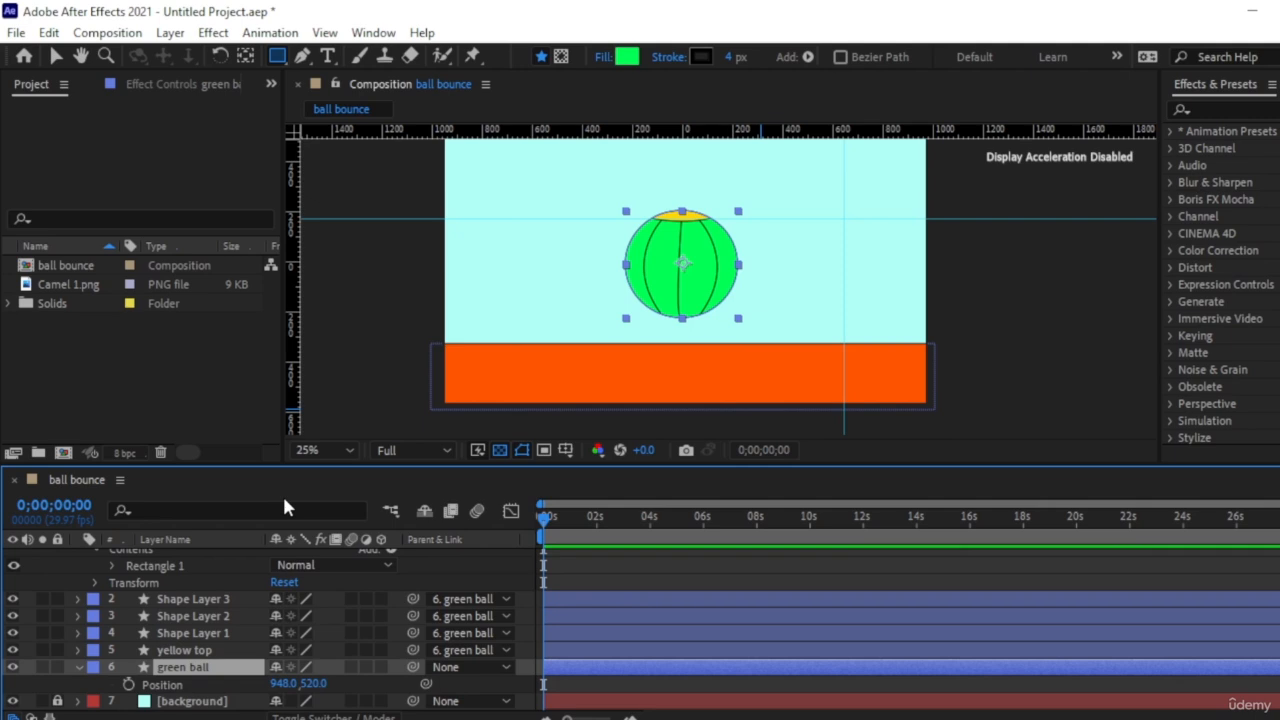
{"action": "key", "text": "p"}
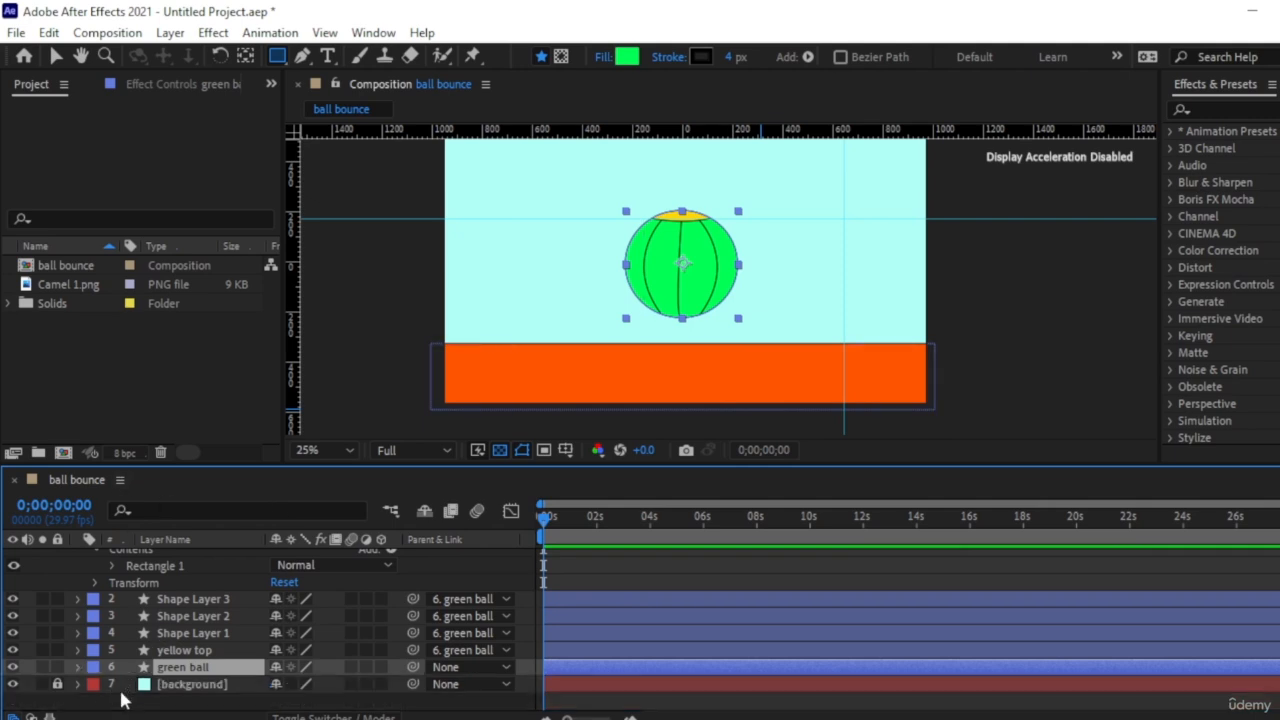
{"action": "scroll", "coordinate": [222, 592], "scroll_direction": "up", "scroll_amount": 1}
- Rename the orange rectangle's layer "floor" and move it between the green ball and background layers
{"action": "left_click", "coordinate": [196, 557]}
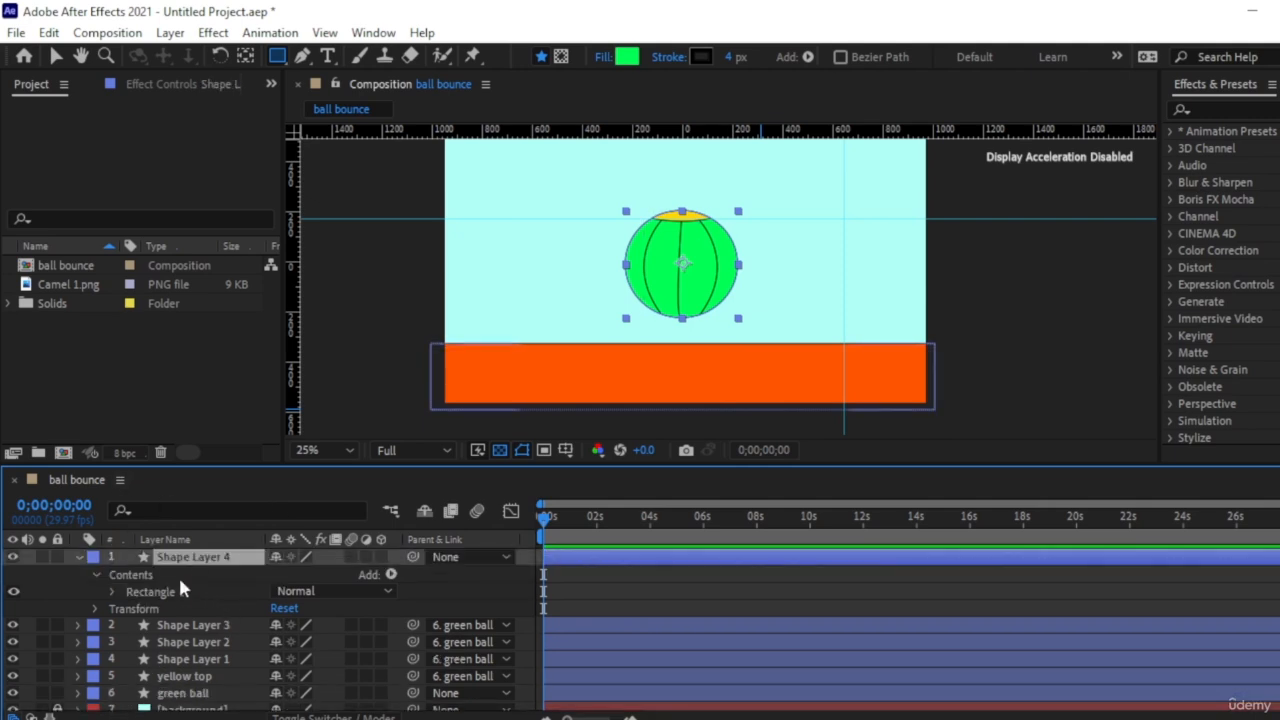
{"action": "right_click", "coordinate": [193, 560]}
{"action": "left_click", "coordinate": [279, 697]}
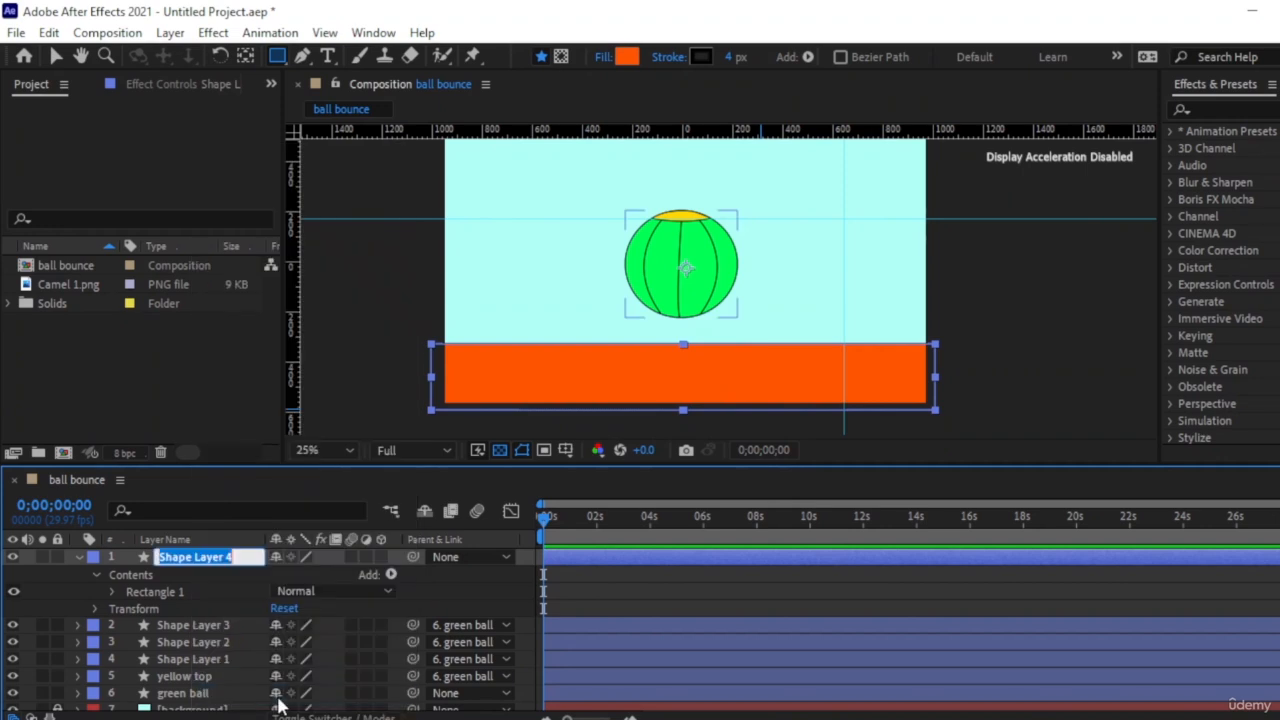
{"action": "type", "text": "floor"}
{"action": "key", "text": "Return"}
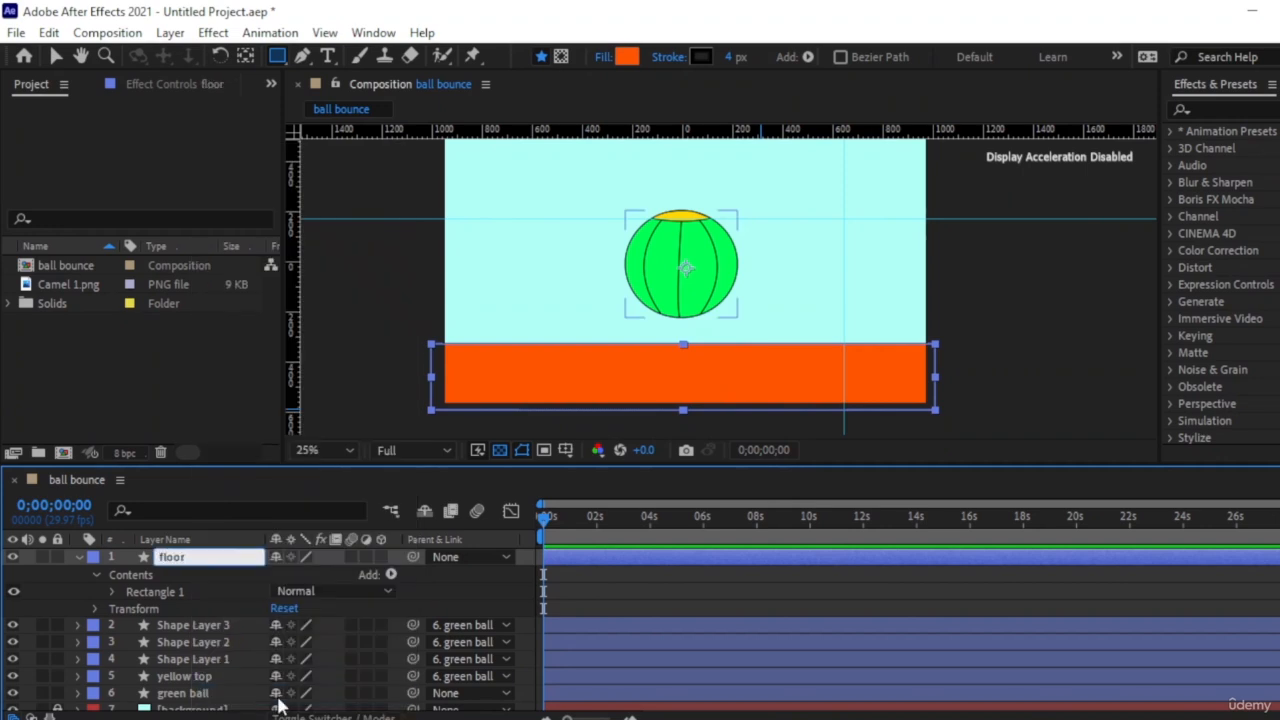
{"action": "scroll", "coordinate": [177, 607], "scroll_direction": "down", "scroll_amount": 1}
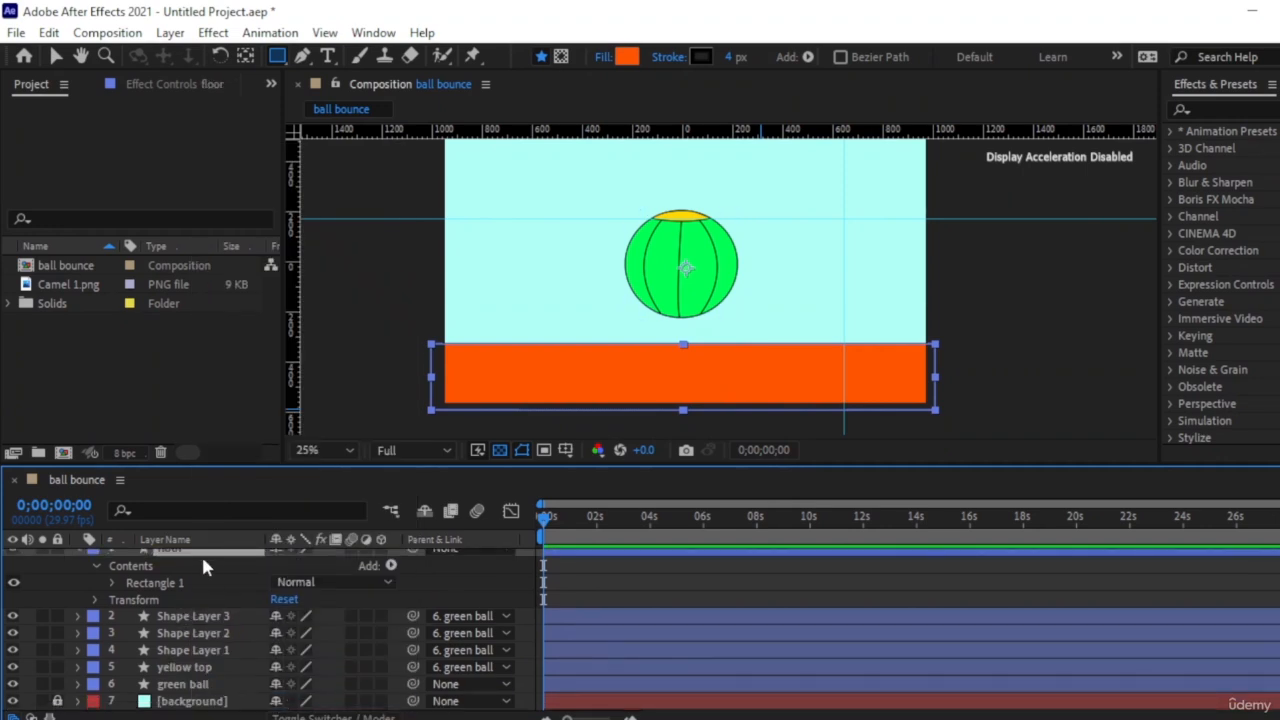
{"action": "mouse_move", "coordinate": [195, 684]}
{"action": "left_mouse_down"}
{"action": "mouse_move", "coordinate": [219, 692]}
{"action": "mouse_move", "coordinate": [209, 697]}
{"action": "left_mouse_up"}
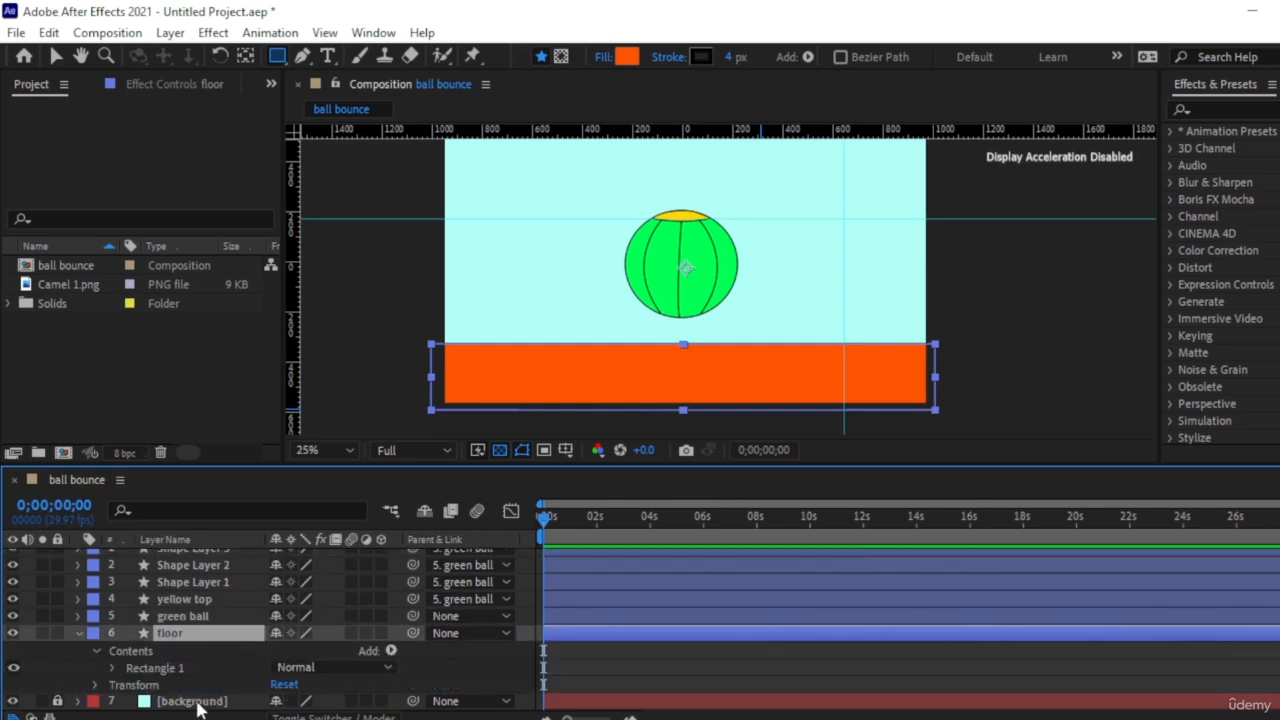
- Show the green ball layer's position and lower the ball onto the floor at Y 796
{"action": "left_click", "coordinate": [215, 616]}
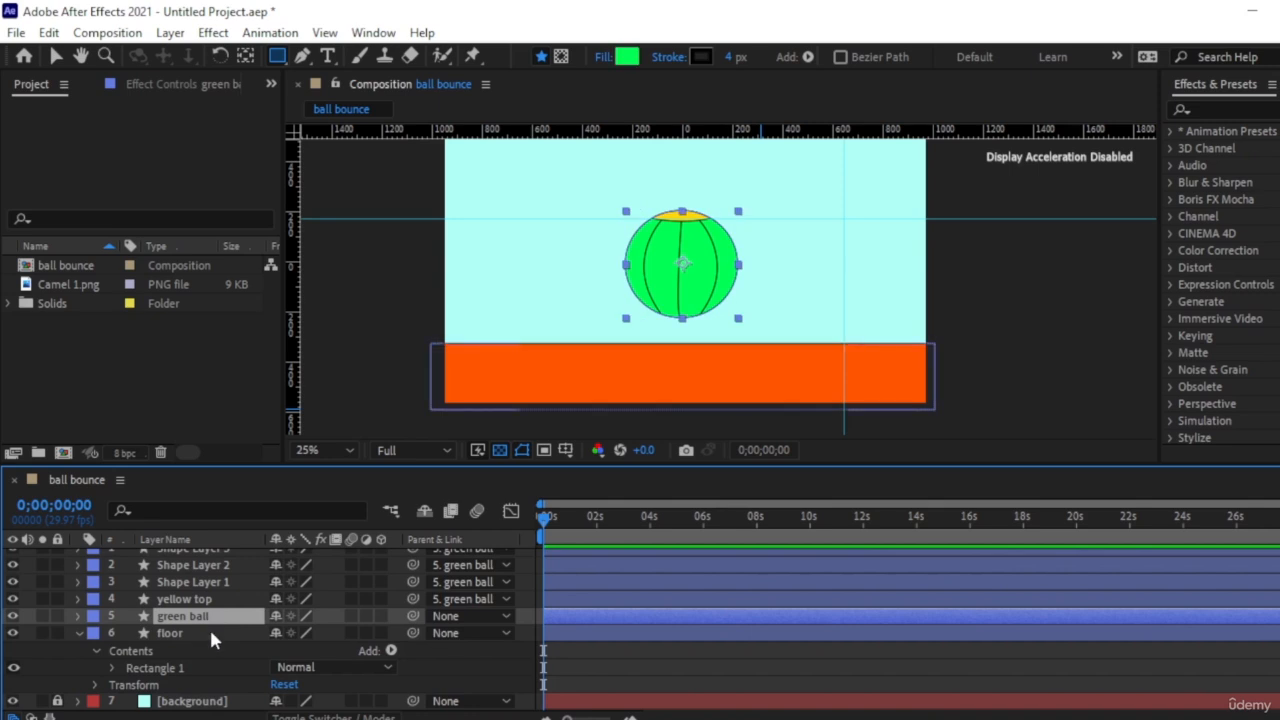
{"action": "key", "text": "p"}
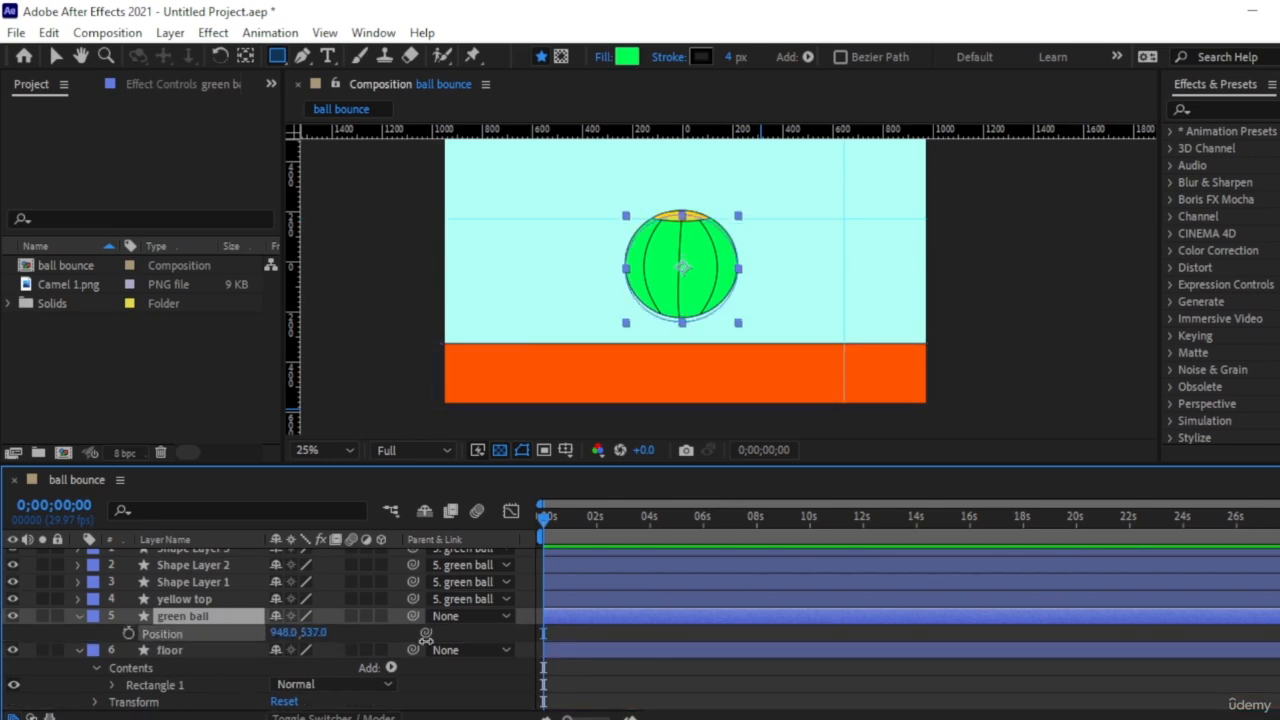
{"action": "left_click_drag", "start_coordinate": [312, 632], "coordinate": [568, 648]}
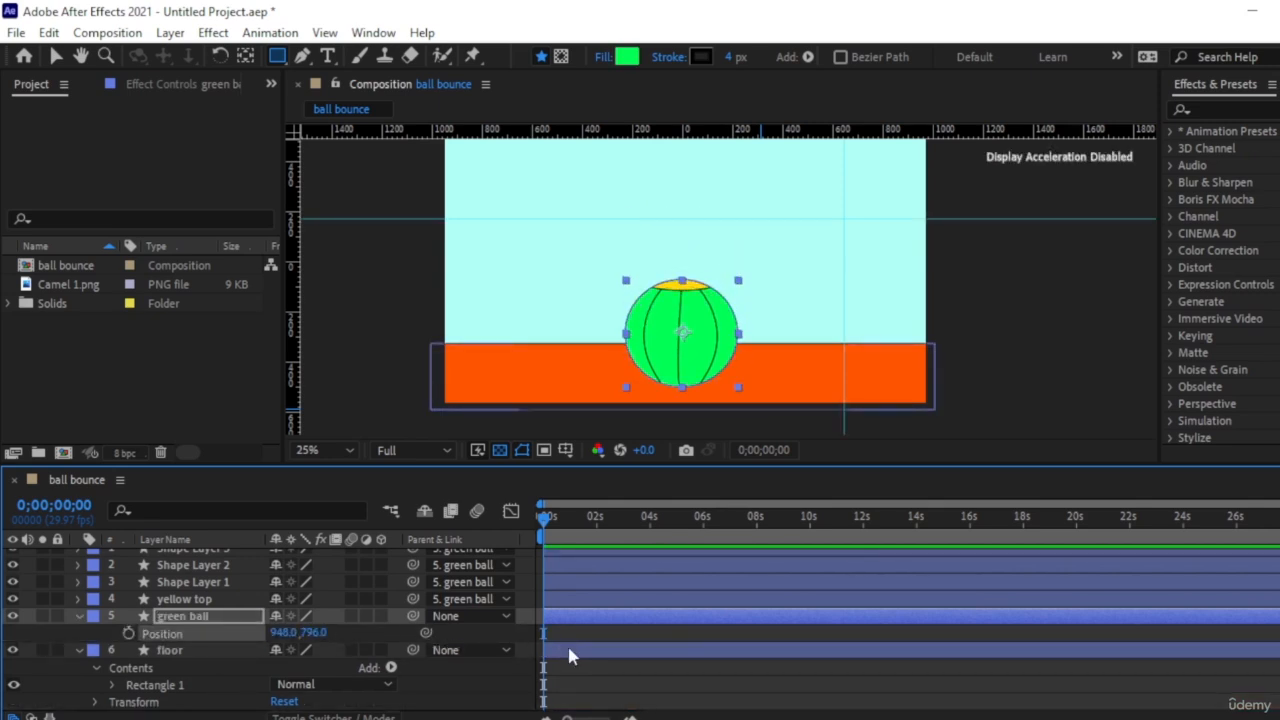
- Undo lowering the ball, bring the floor layer to the front of the stack, and return it between the green ball and background layers
{"action": "key", "text": "ctrl+z"}
{"action": "left_click", "coordinate": [568, 649]}
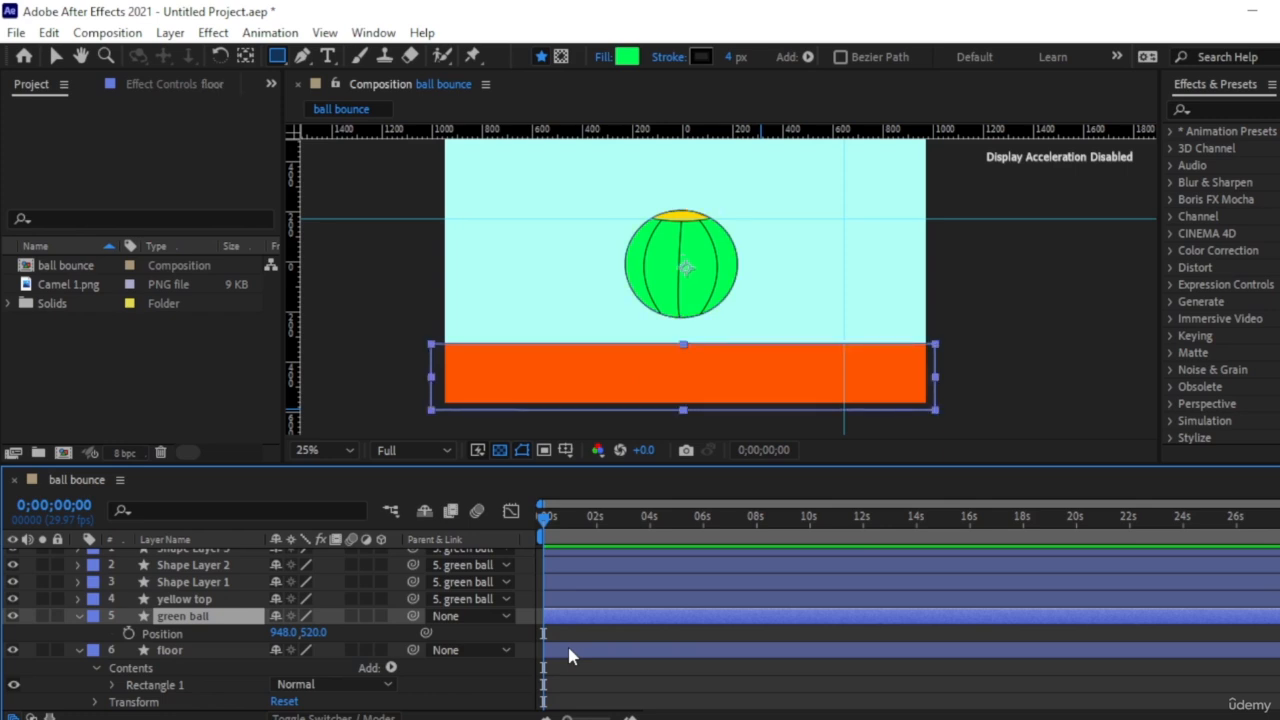
{"action": "key", "text": "ctrl+shift+bracketright"}
{"action": "scroll", "coordinate": [266, 591], "scroll_direction": "up", "scroll_amount": 1}
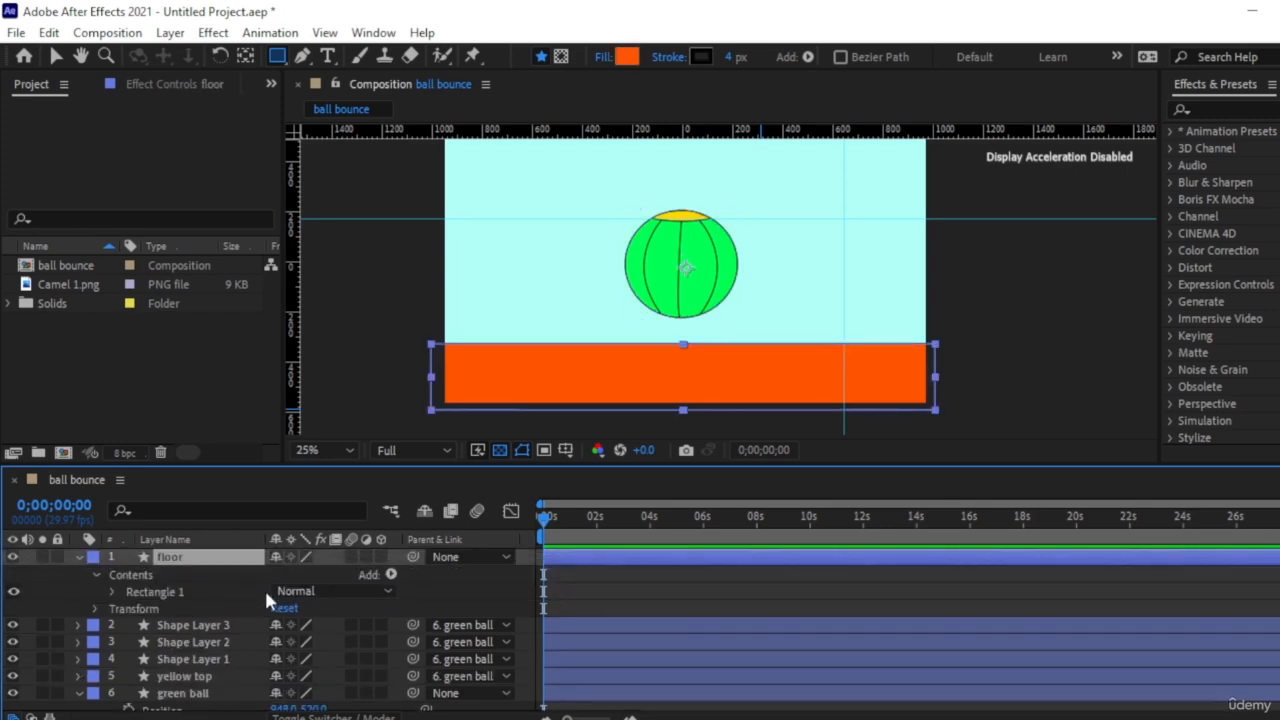
{"action": "left_click_drag", "start_coordinate": [203, 566], "coordinate": [200, 697]}
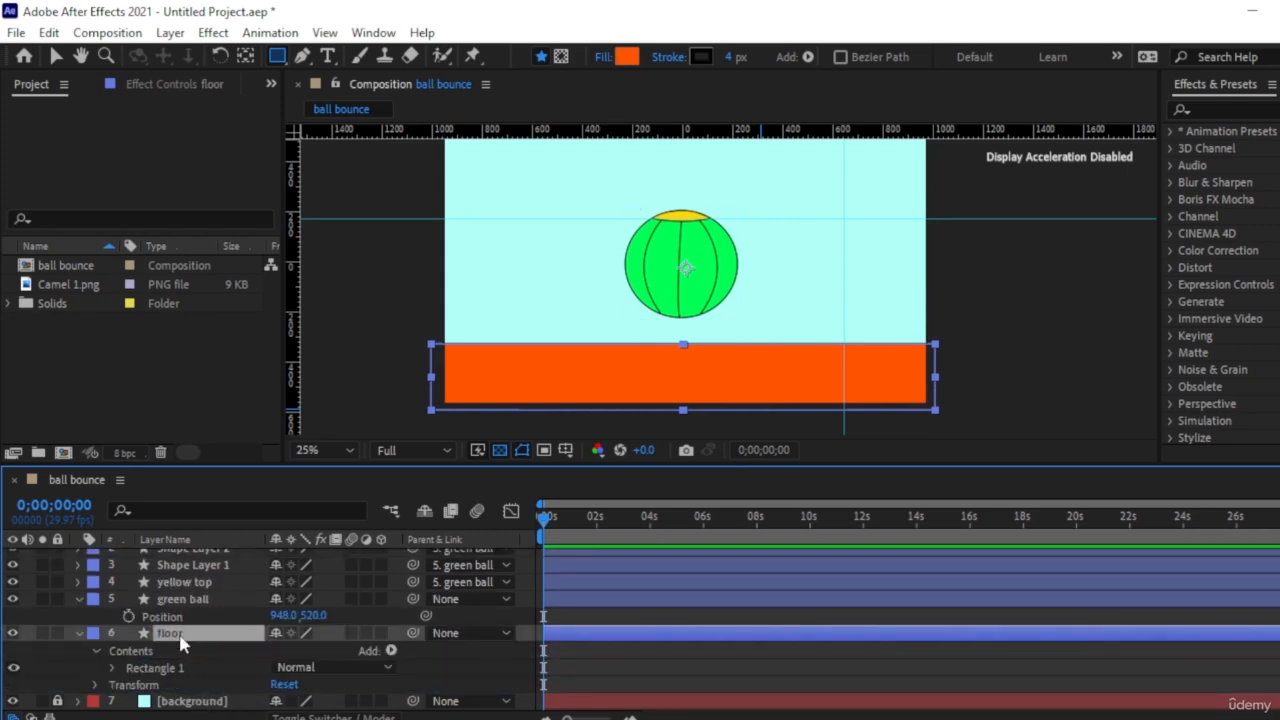
- Collapse the floor and green ball layers' properties and lock the floor layer
{"action": "key", "text": "u"}
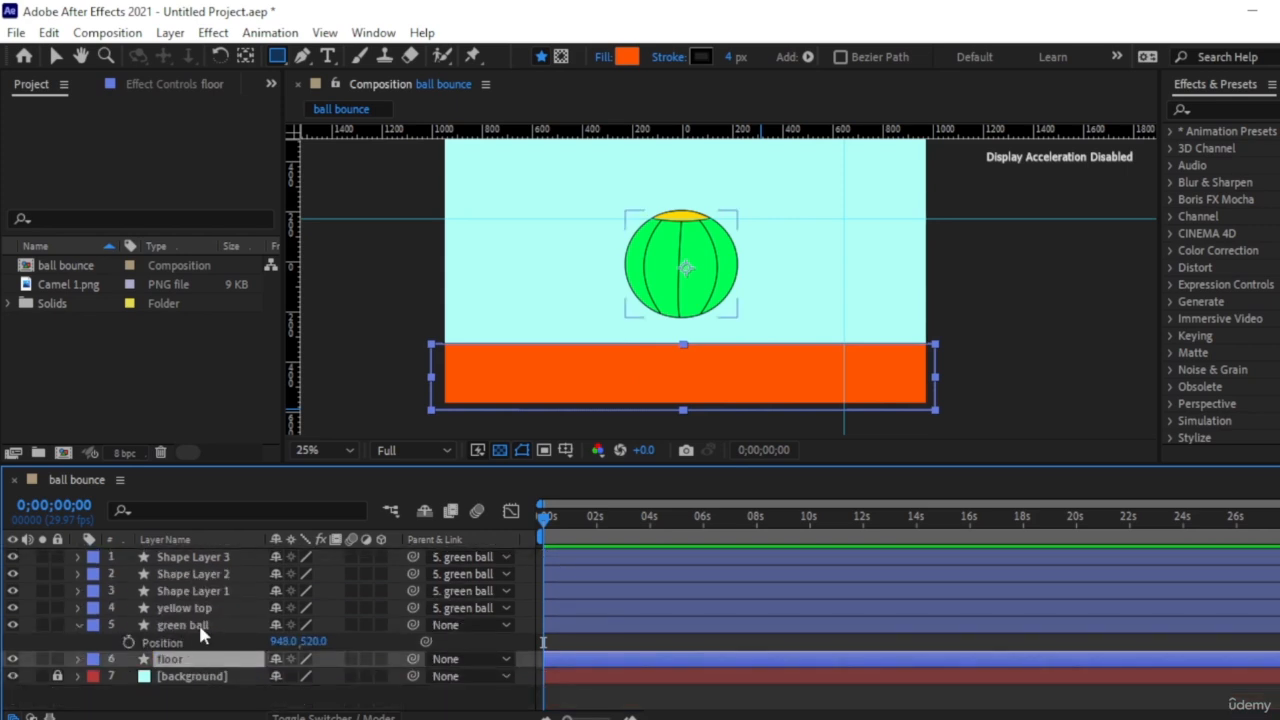
{"action": "left_click", "coordinate": [200, 630]}
{"action": "key", "text": "p"}
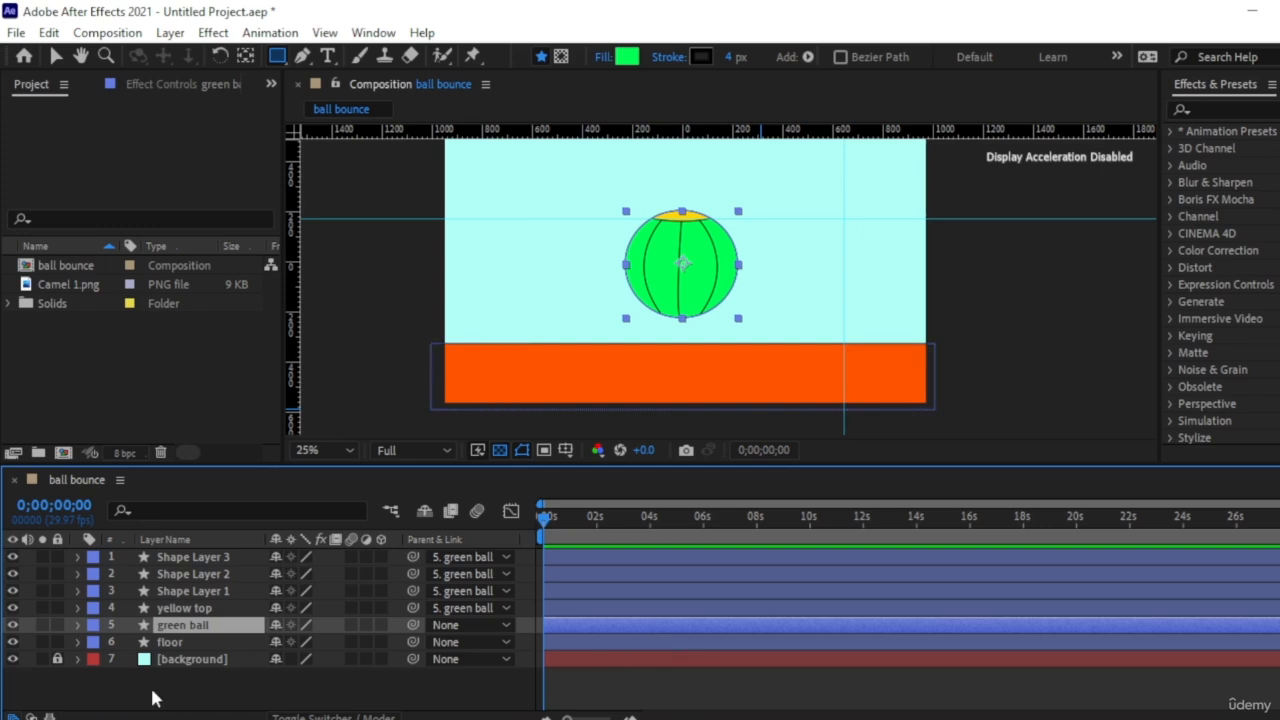
{"action": "left_click", "coordinate": [57, 642]}
- Expand the green ball layer's full transform properties, collapse them, and show only its Position property
{"action": "key", "text": "p"}
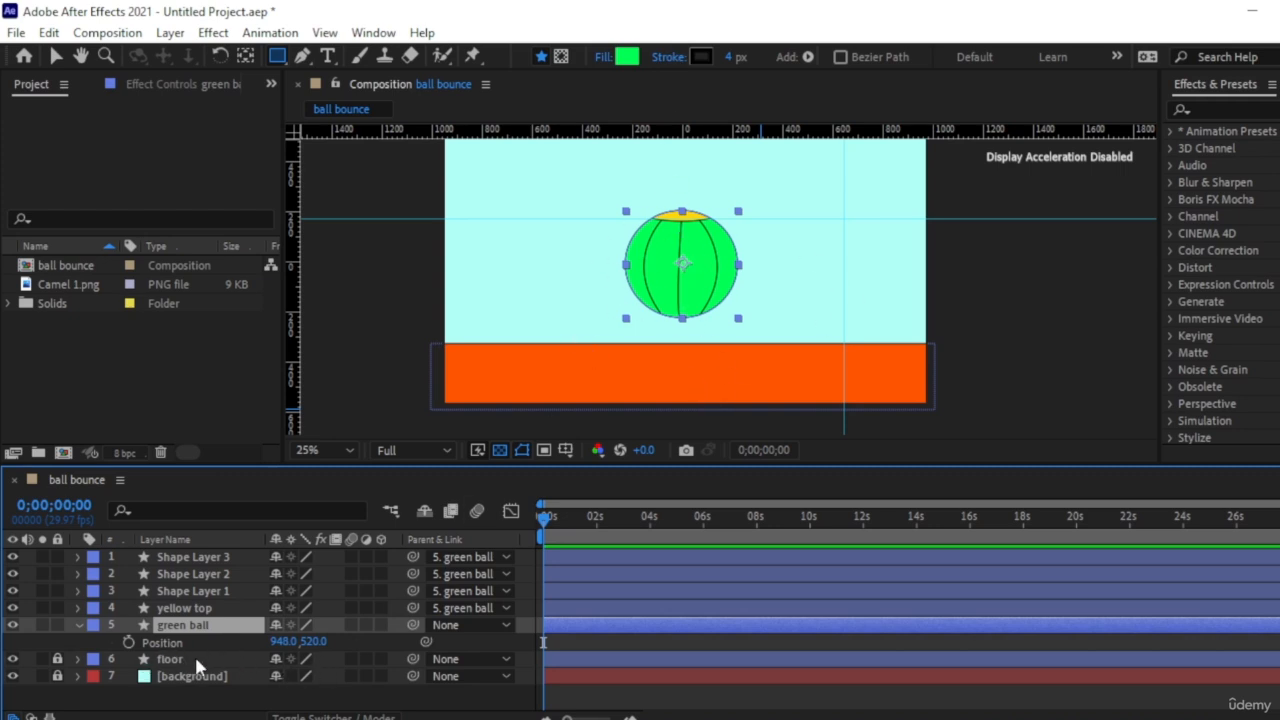
{"action": "left_click", "coordinate": [78, 625]}
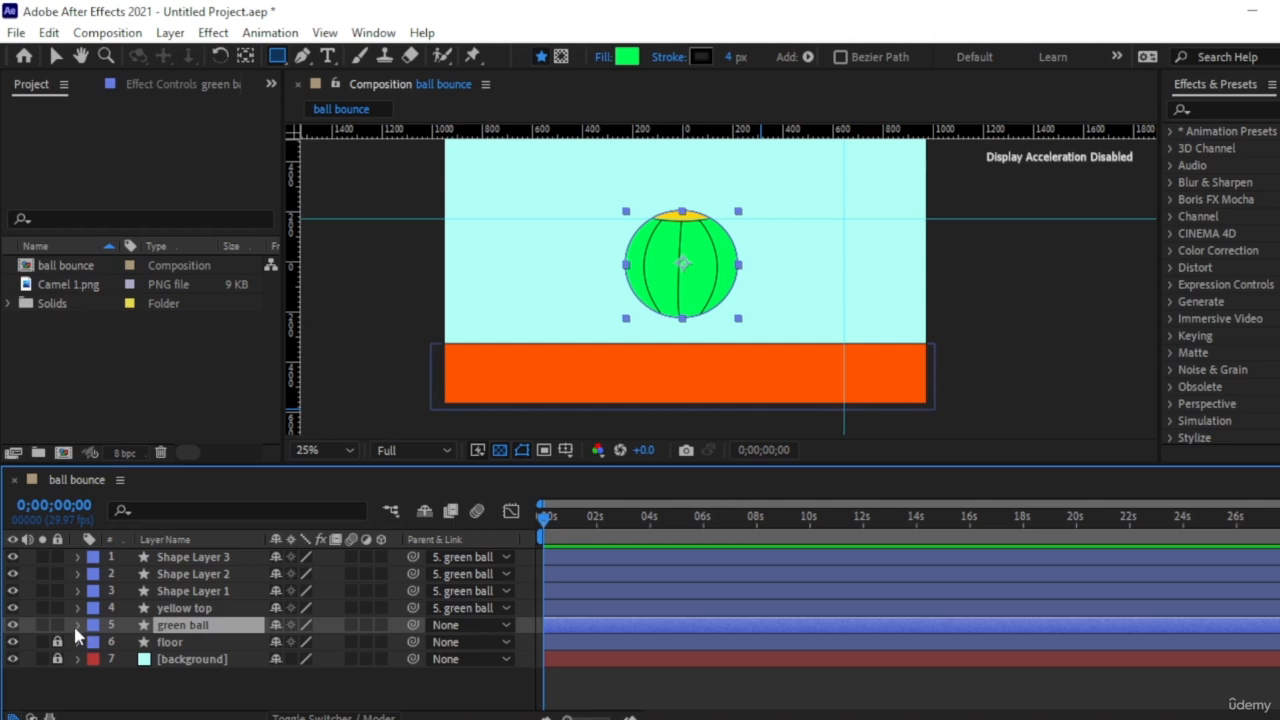
{"action": "left_click", "coordinate": [78, 625]}
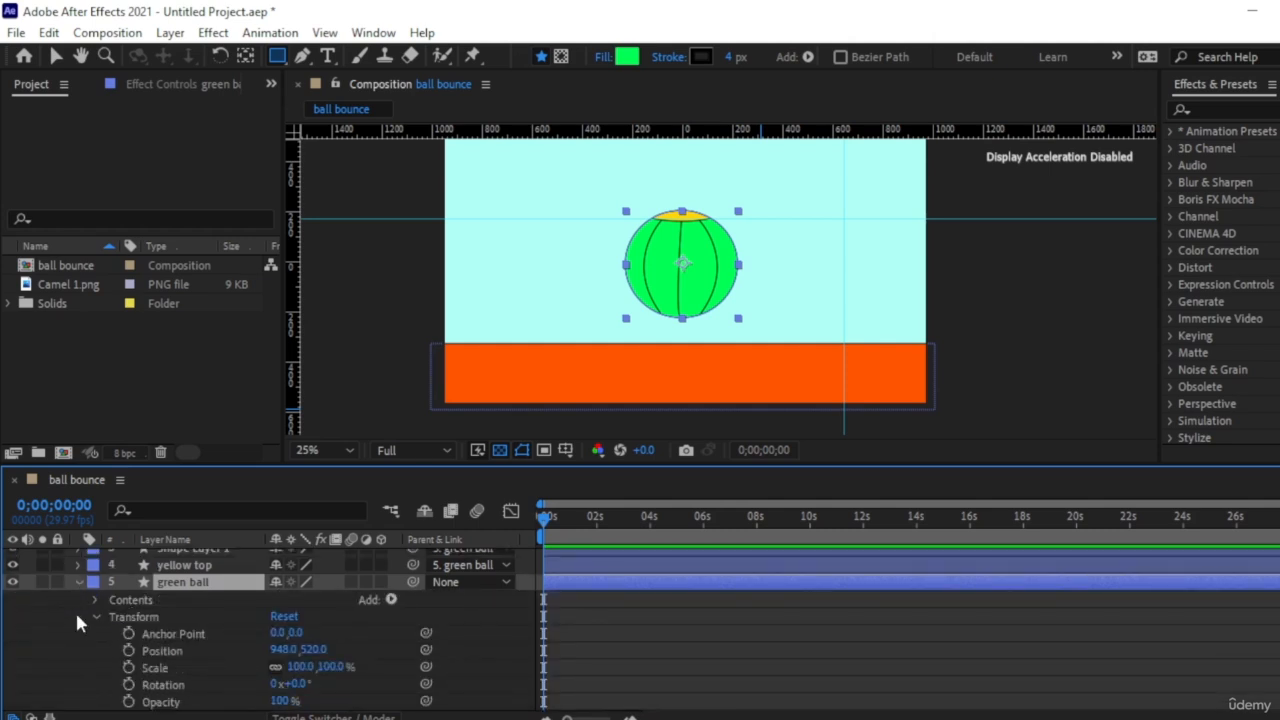
{"action": "left_click", "coordinate": [95, 616]}
{"action": "left_click", "coordinate": [96, 660]}
{"action": "scroll", "coordinate": [131, 606], "scroll_direction": "up", "scroll_amount": 2}
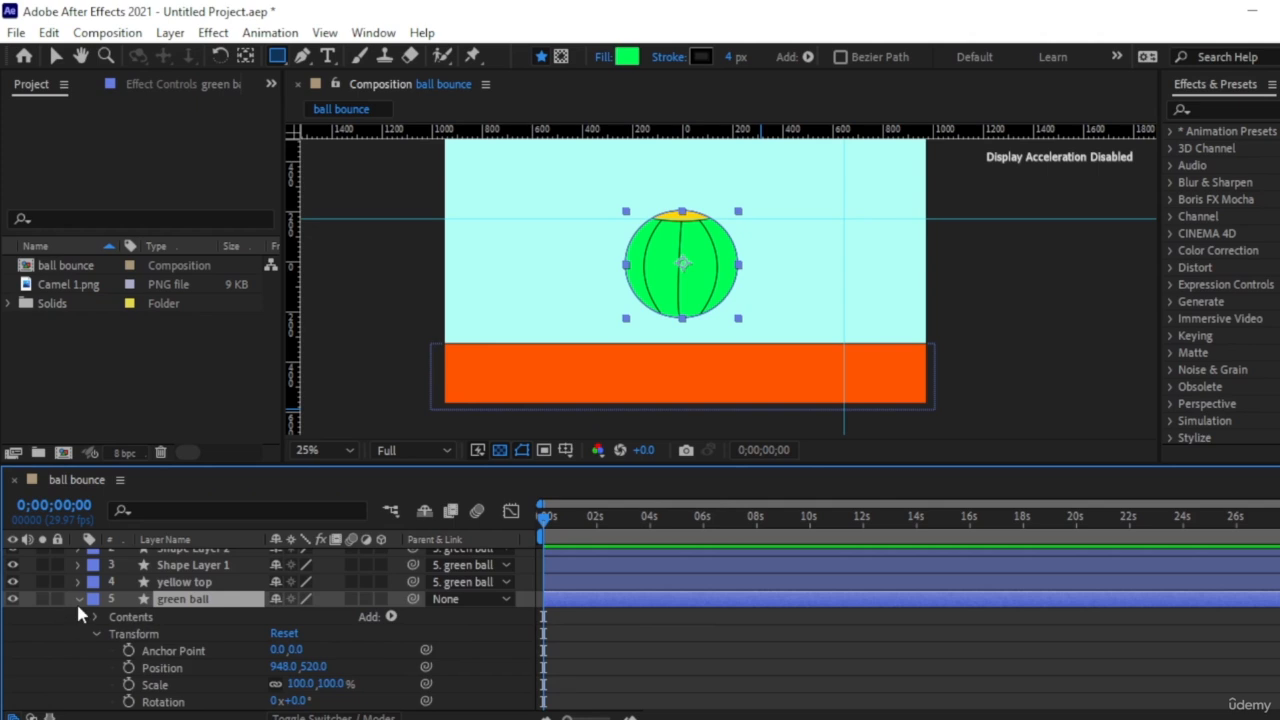
{"action": "left_click", "coordinate": [82, 600]}
{"action": "key", "text": "p"}
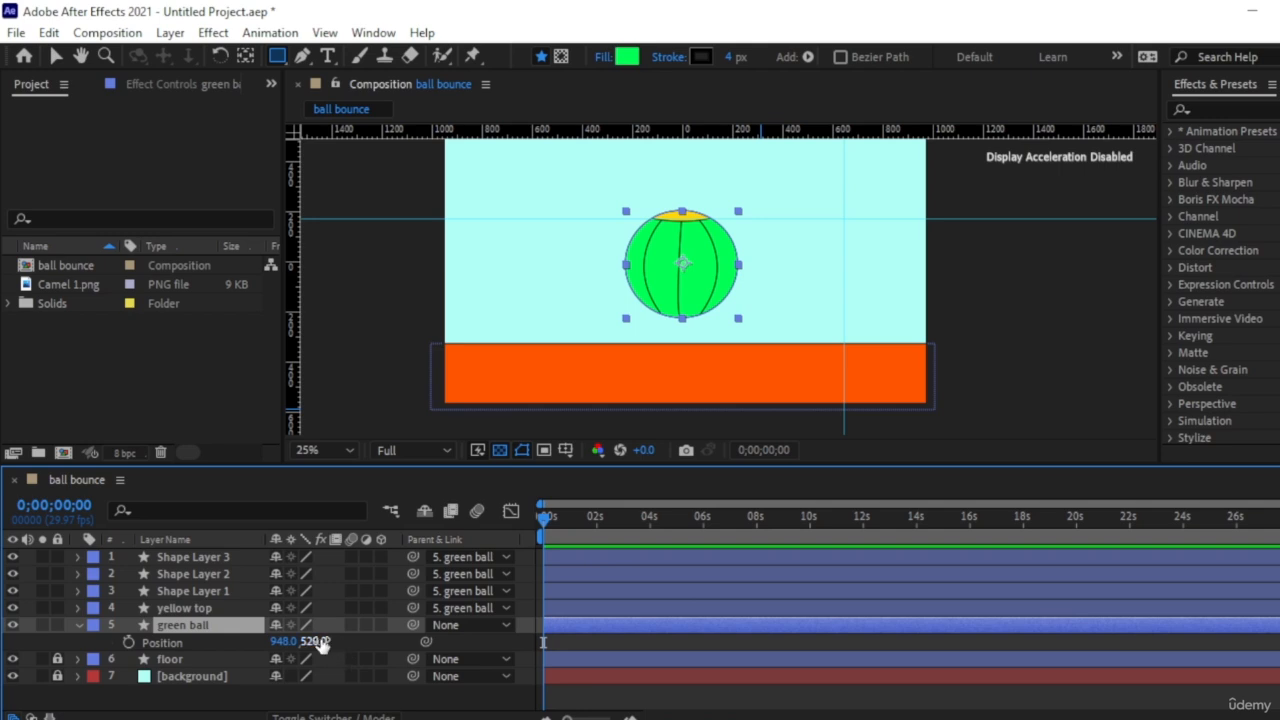
- Raise the green ball out of frame above the composition to Y -291 and switch to the Selection tool
{"action": "left_click_drag", "start_coordinate": [314, 641], "coordinate": [4, 627]}
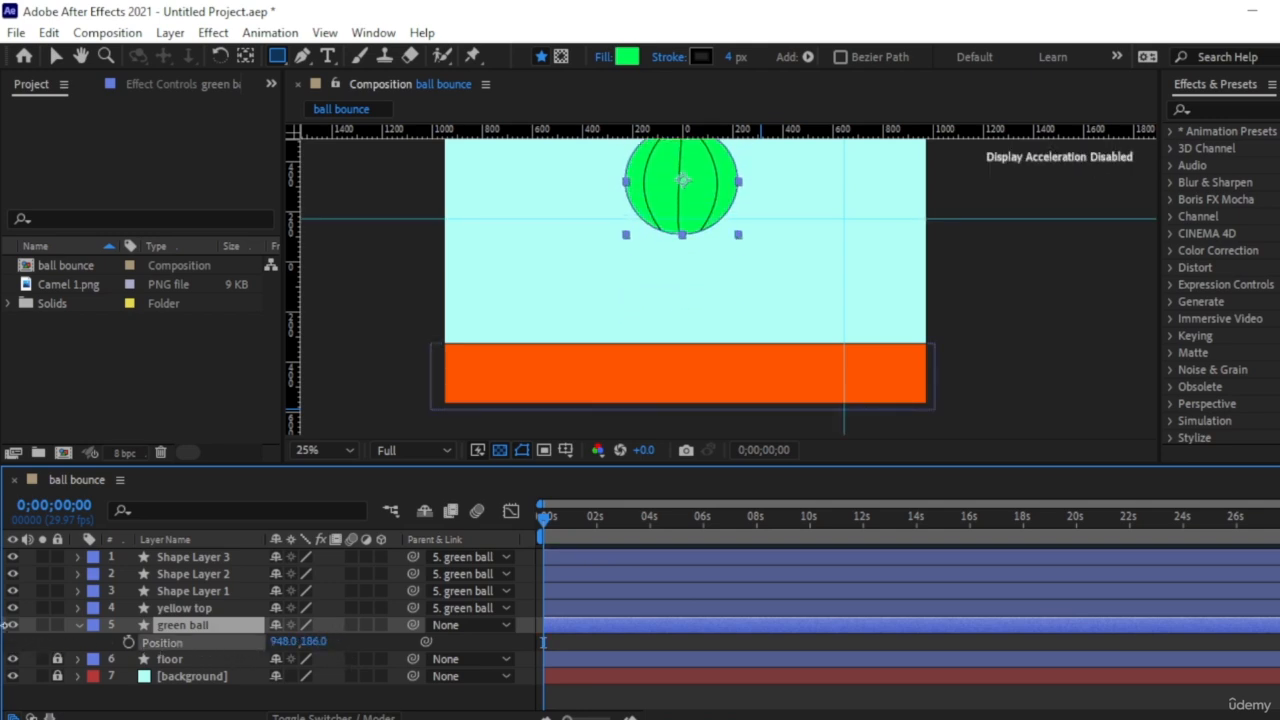
{"action": "left_click", "coordinate": [314, 641]}
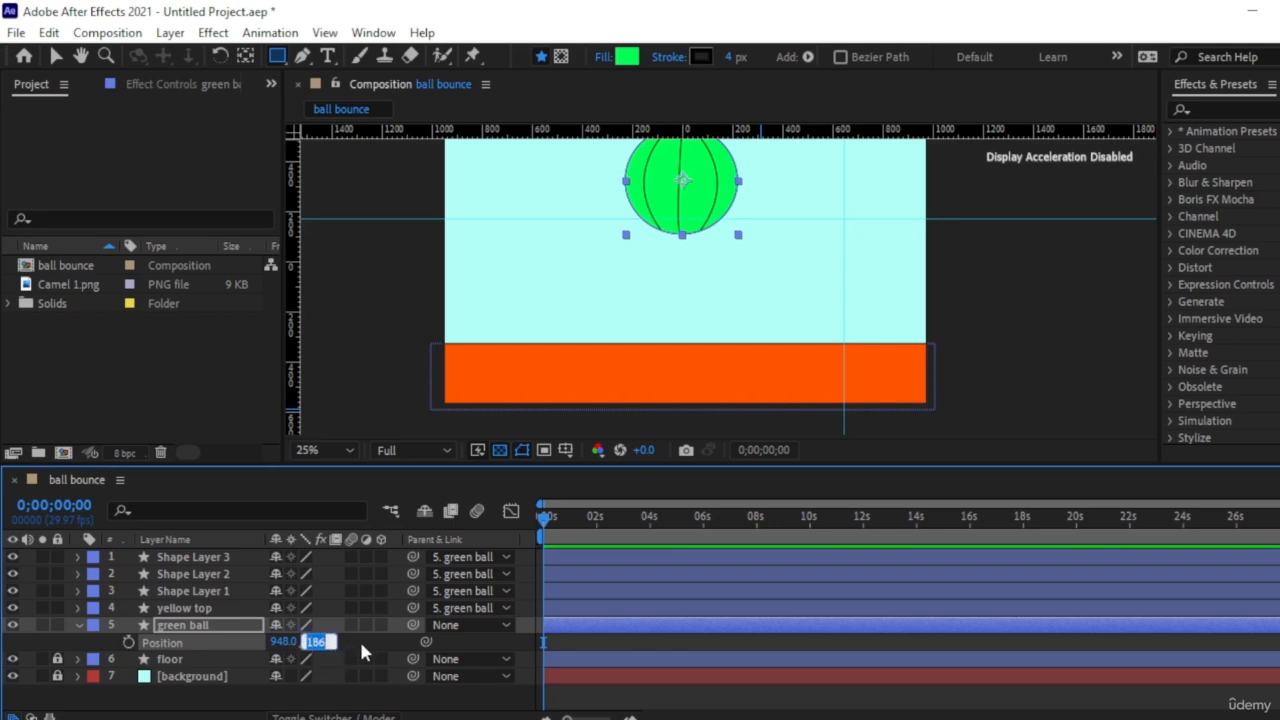
{"action": "type", "text": "-165"}
{"action": "key", "text": "Return"}
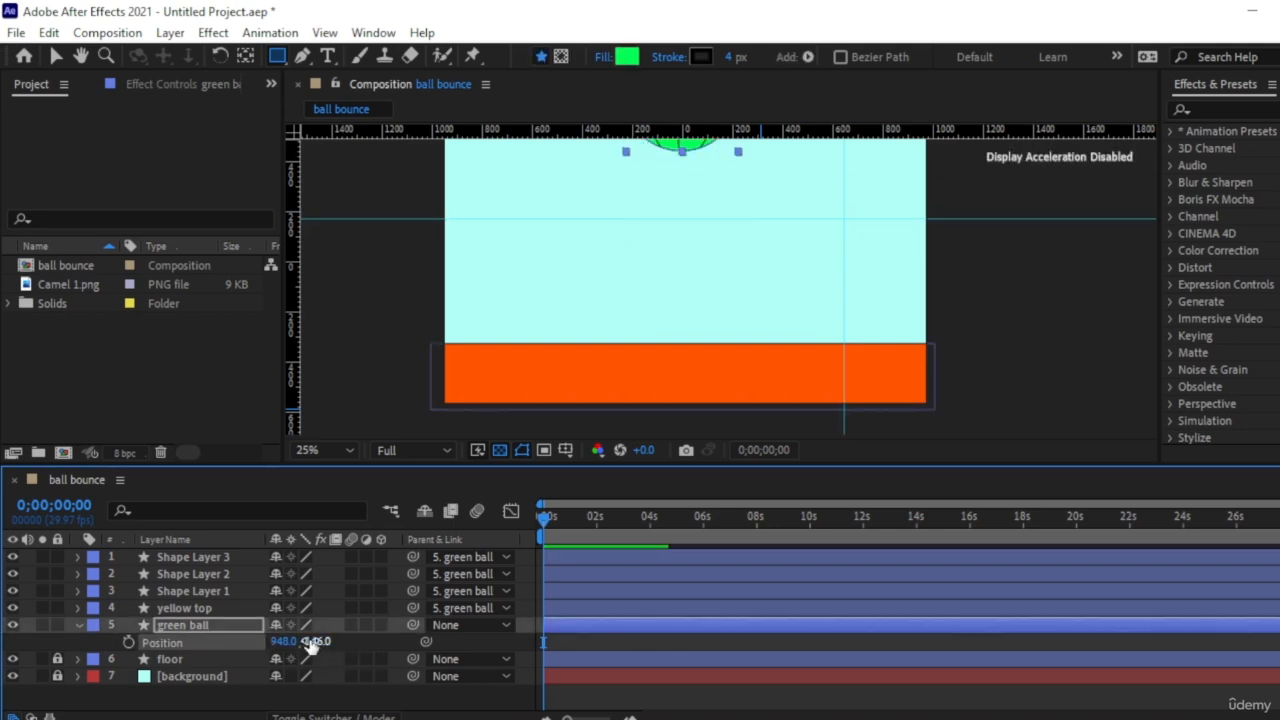
{"action": "left_click_drag", "start_coordinate": [316, 642], "coordinate": [100, 640]}
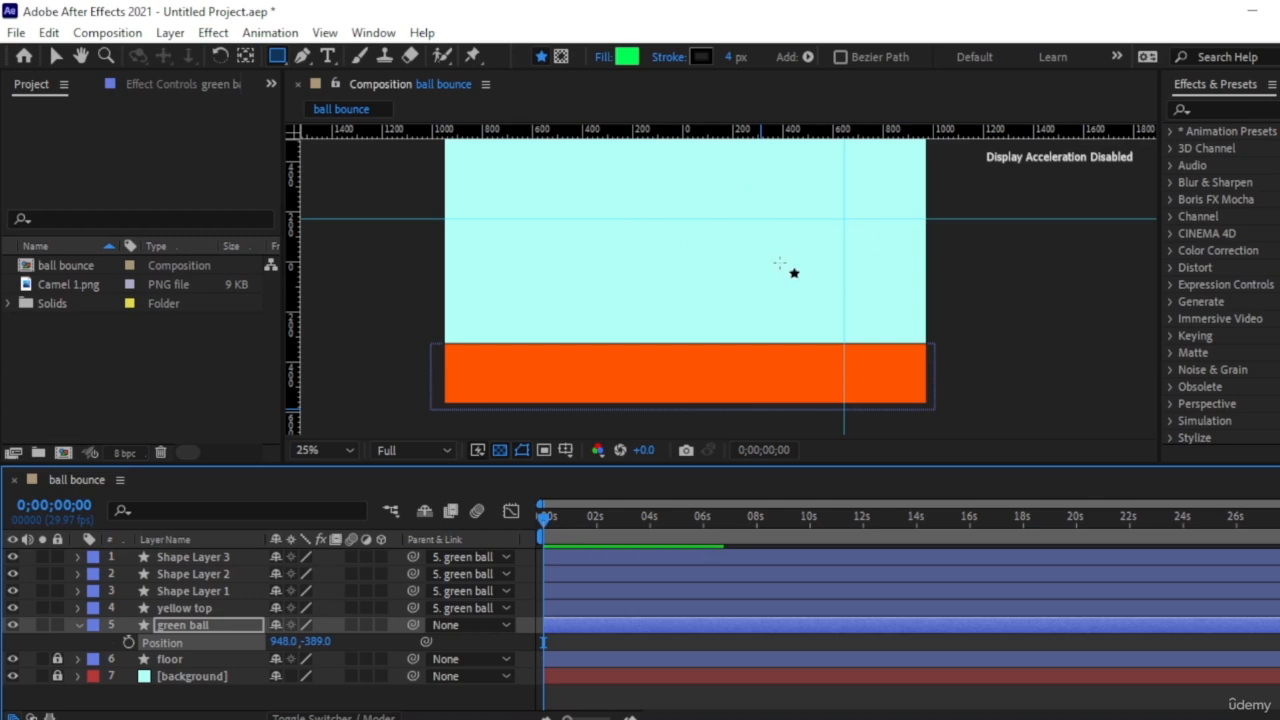
{"action": "key", "text": "comma"}
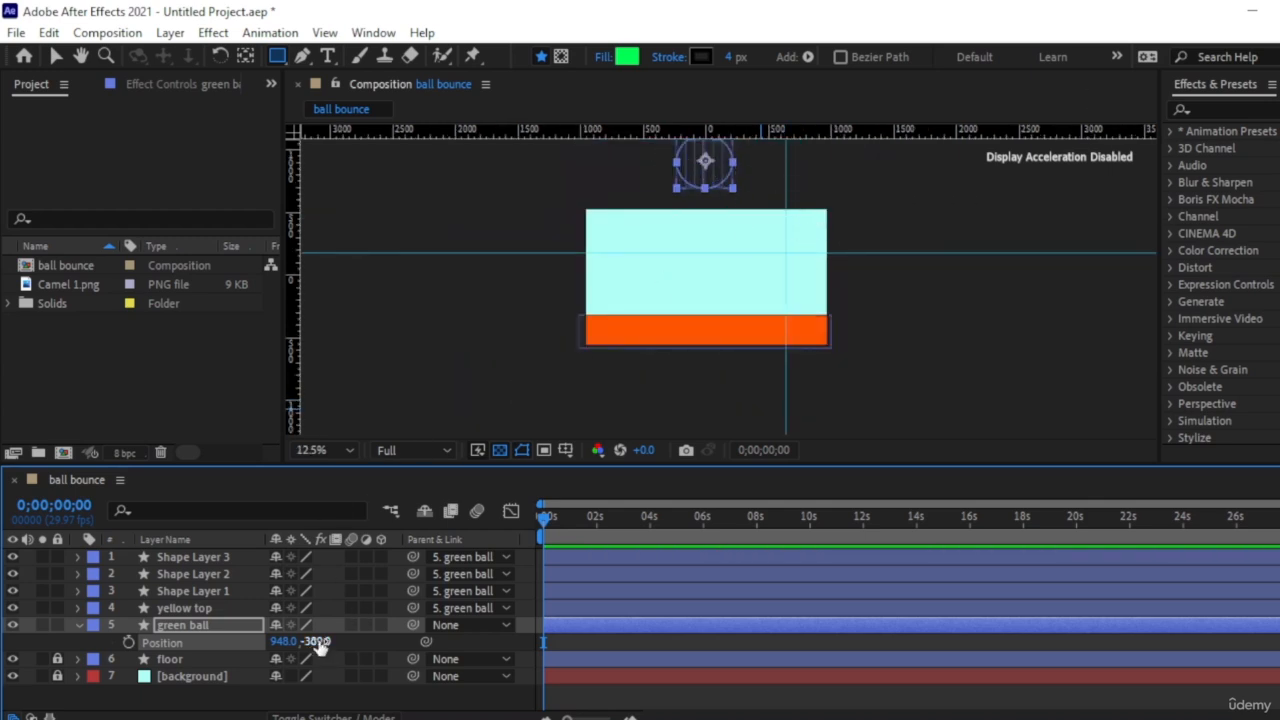
{"action": "left_click_drag", "start_coordinate": [318, 646], "coordinate": [416, 642]}
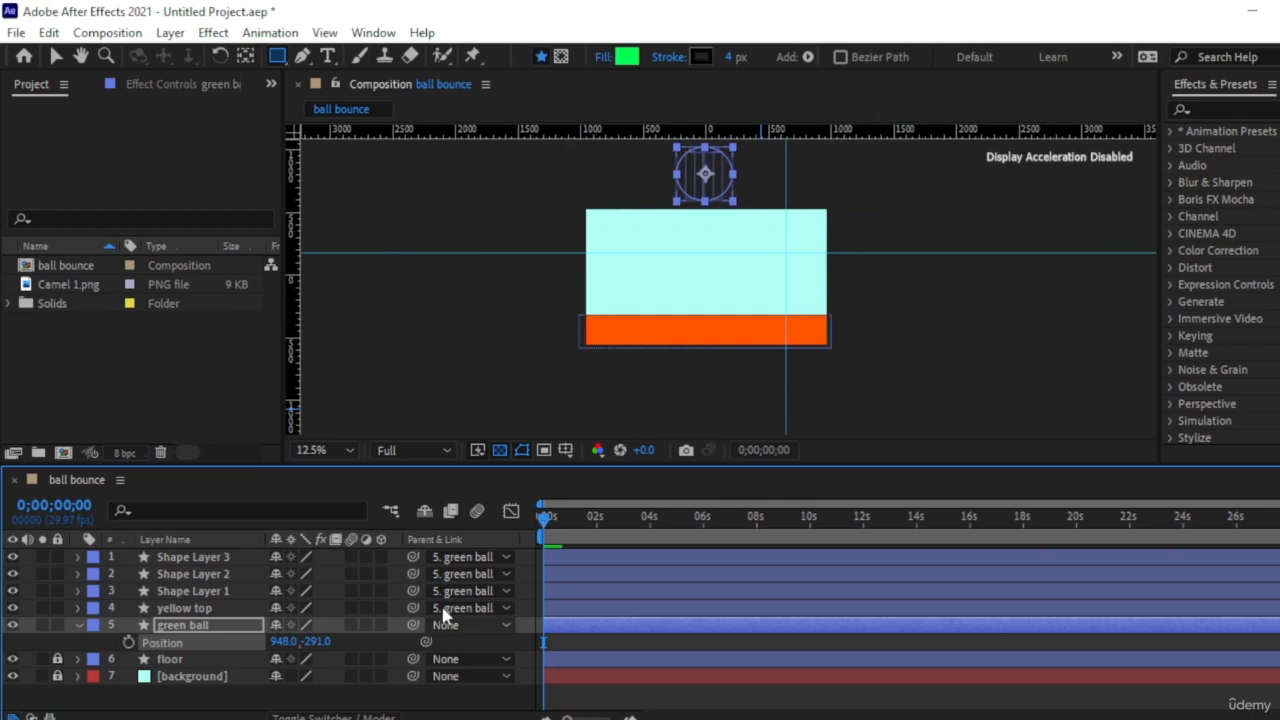
{"action": "key", "text": "period"}
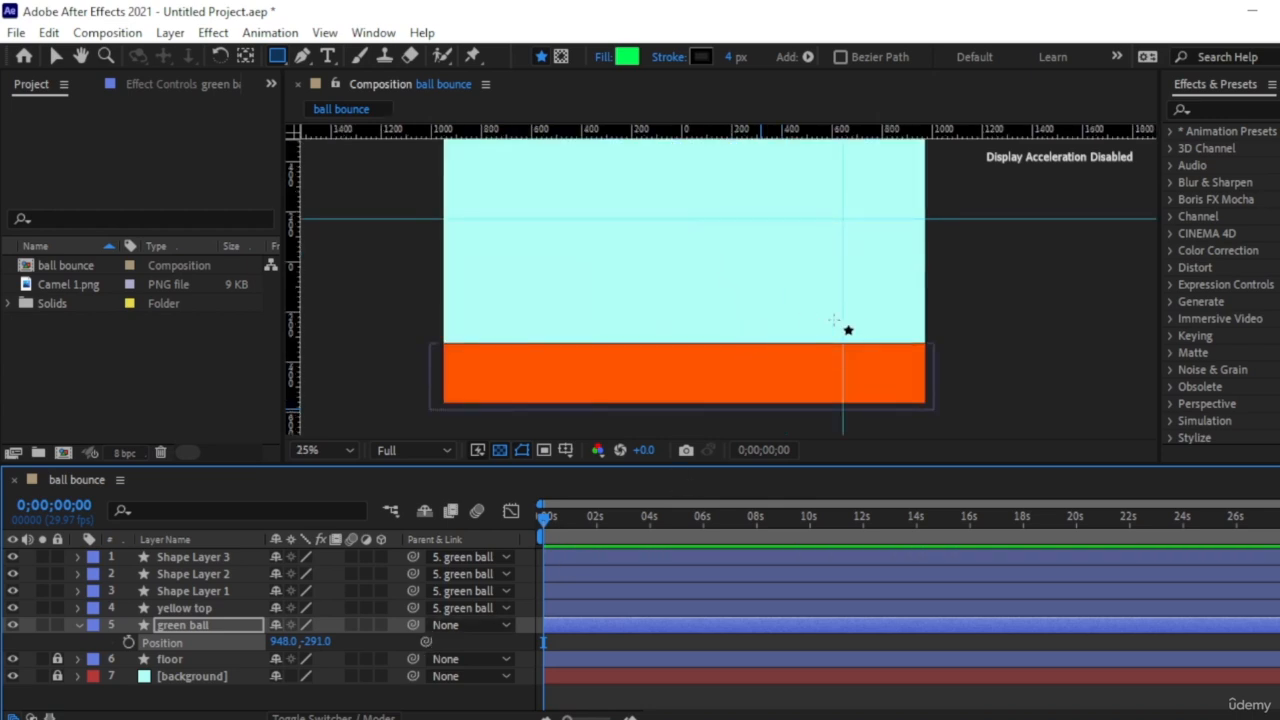
{"action": "key", "text": "v"}
{"action": "key", "text": "comma"}
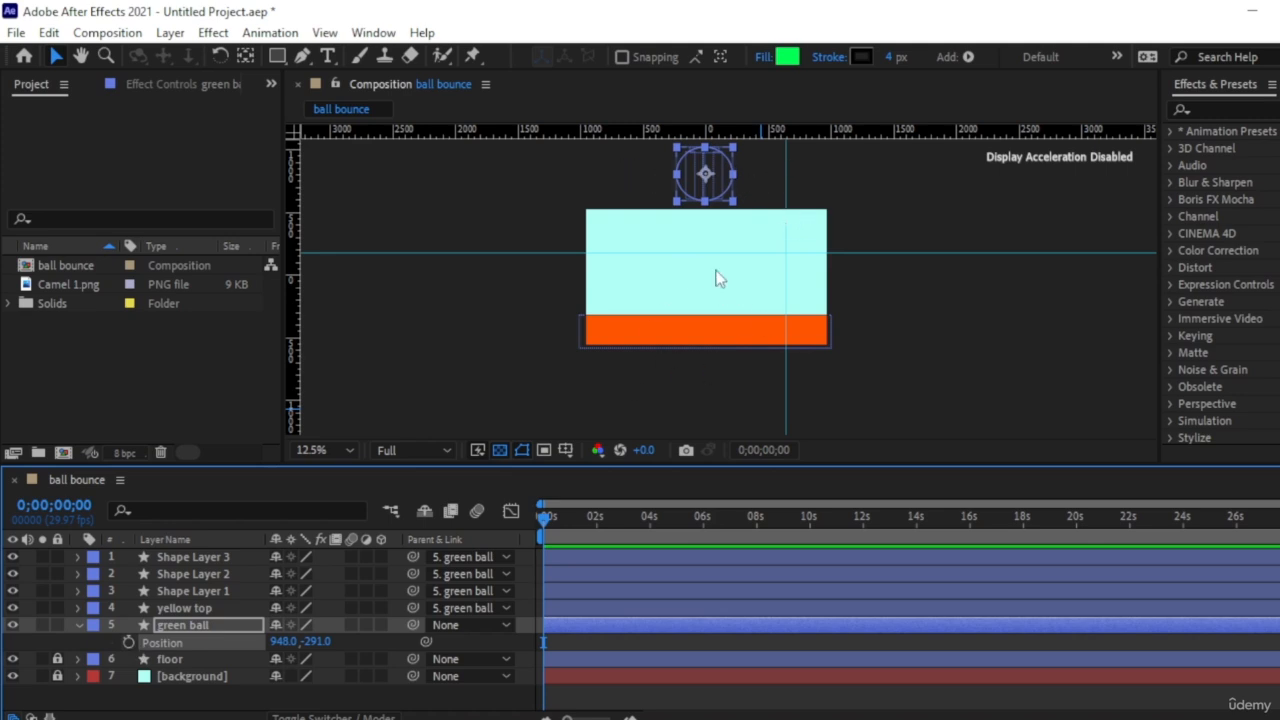
- Keyframe the green ball's position at 0 seconds and lower it onto the floor at Y 684 at 0;00;04;01
{"action": "left_click", "coordinate": [129, 642]}
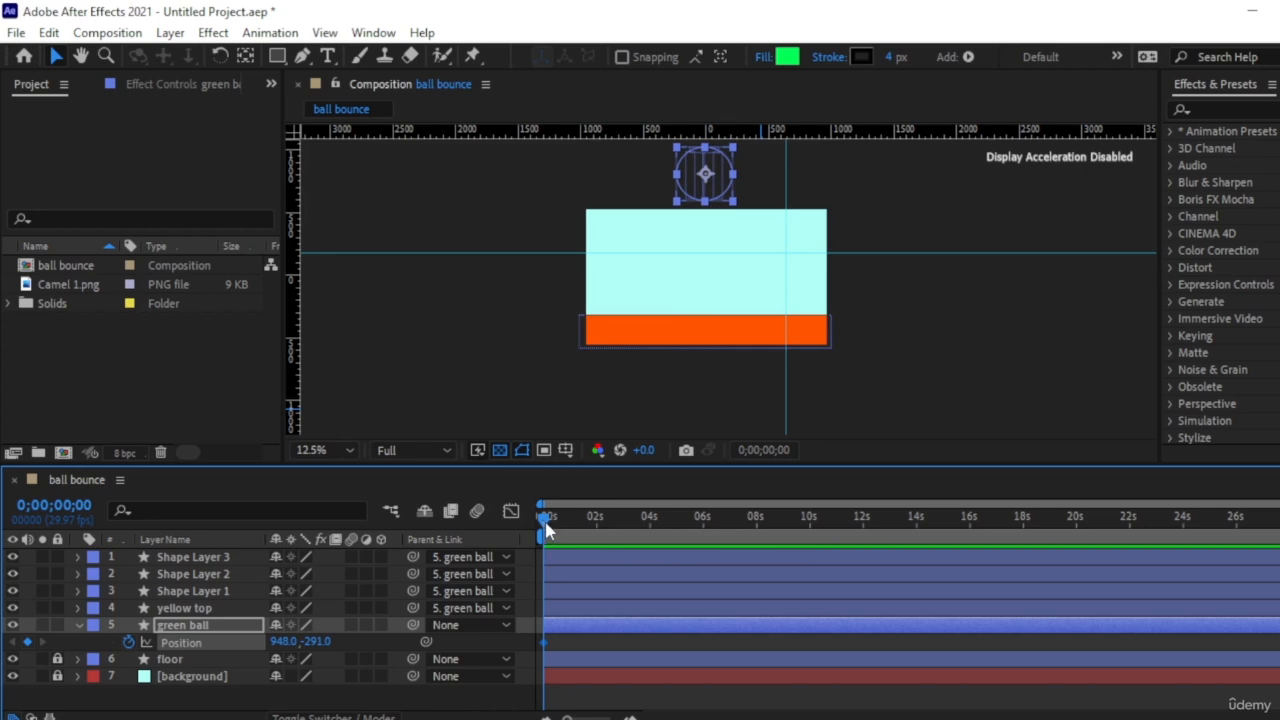
{"action": "left_click_drag", "start_coordinate": [545, 530], "coordinate": [653, 537]}
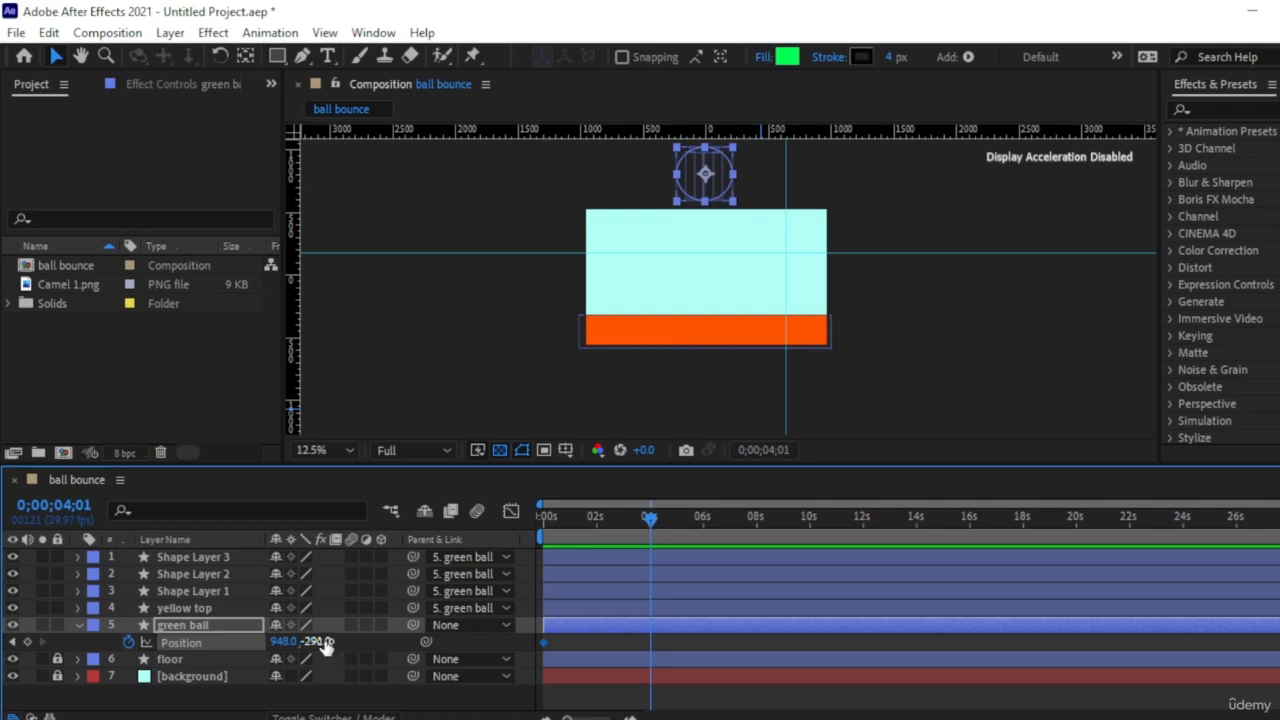
{"action": "left_click_drag", "start_coordinate": [325, 643], "coordinate": [1279, 598]}
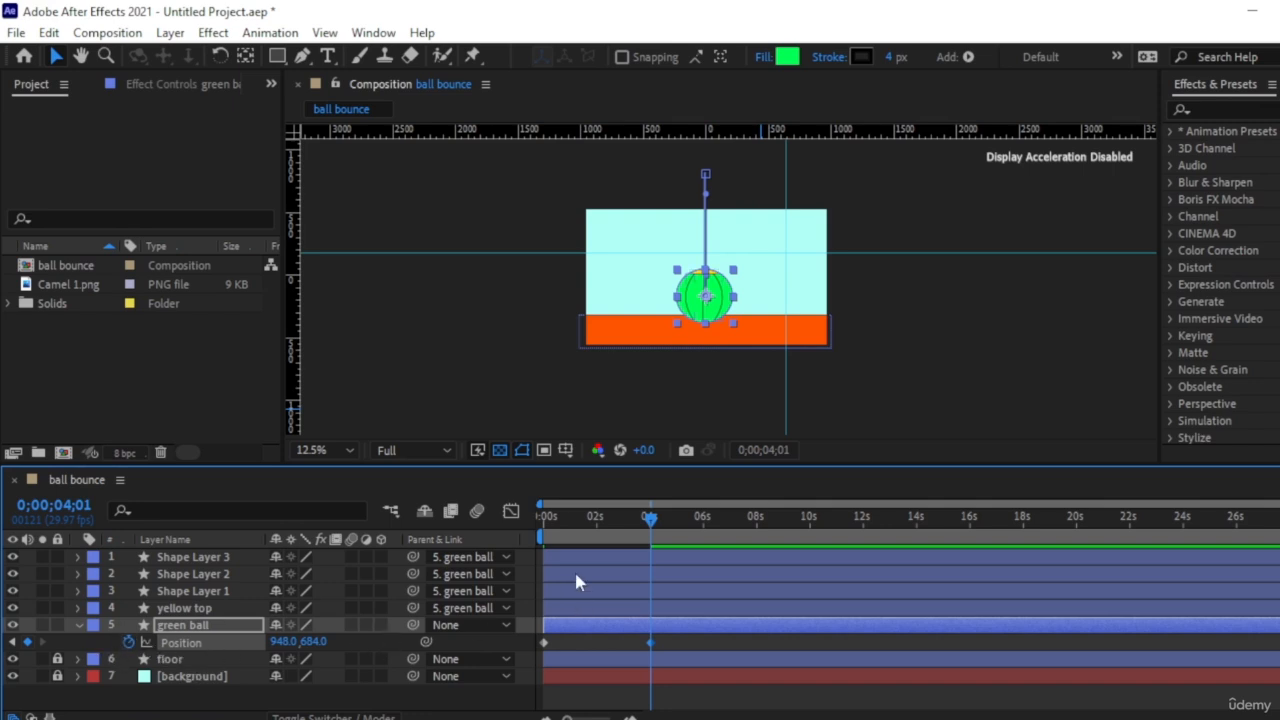
- Preview the ball's drop from the start of the composition
{"action": "left_click_drag", "start_coordinate": [652, 520], "coordinate": [544, 520]}
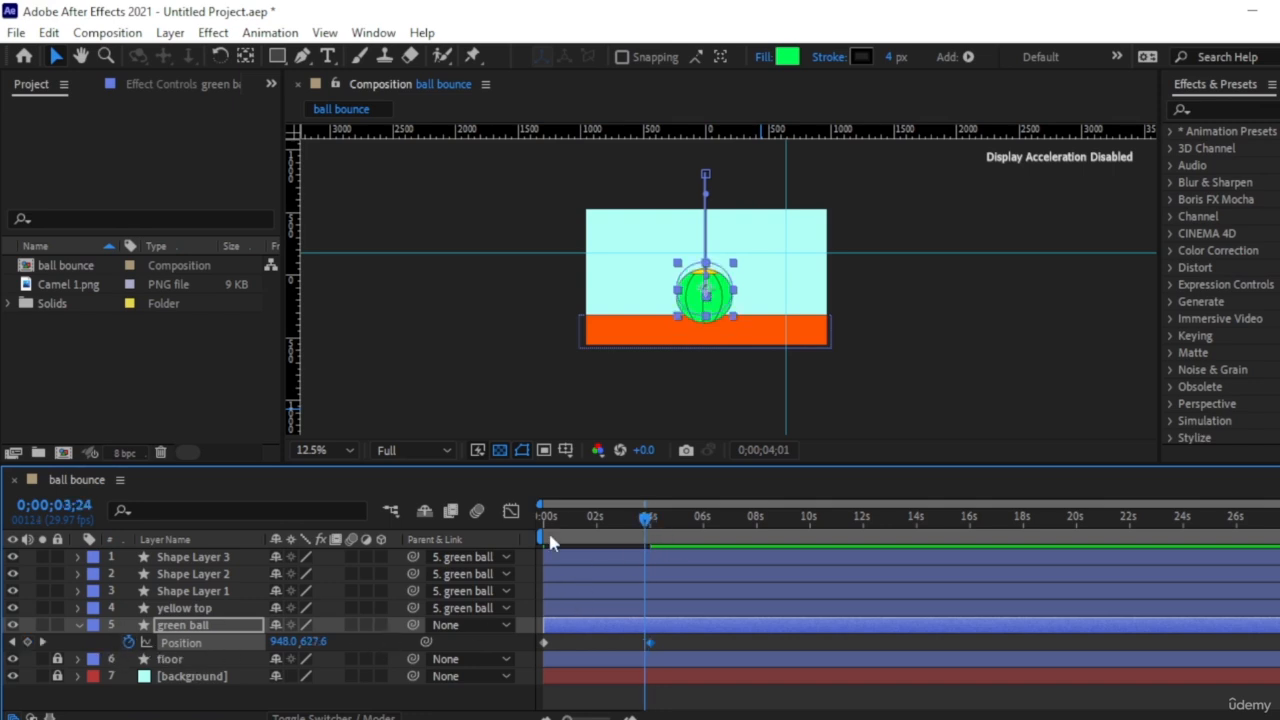
{"action": "left_click", "coordinate": [438, 703]}
{"action": "key", "text": "space"}
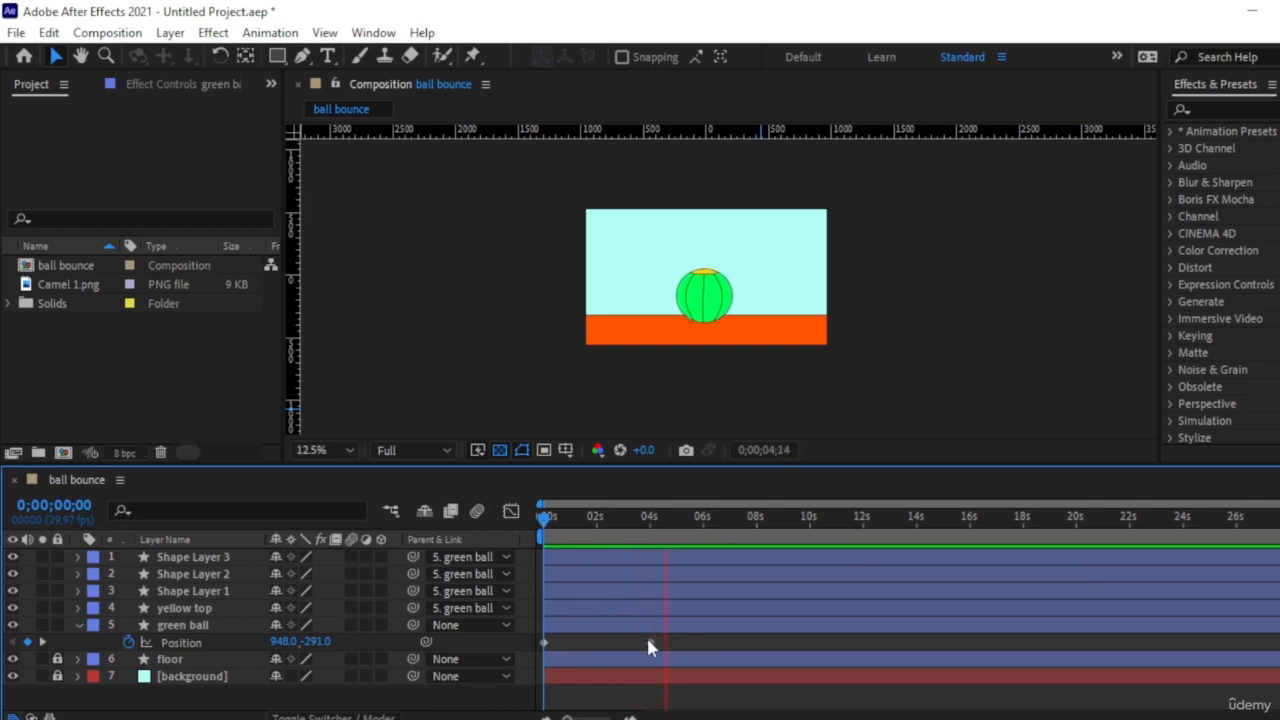
{"action": "left_click", "coordinate": [668, 659]}
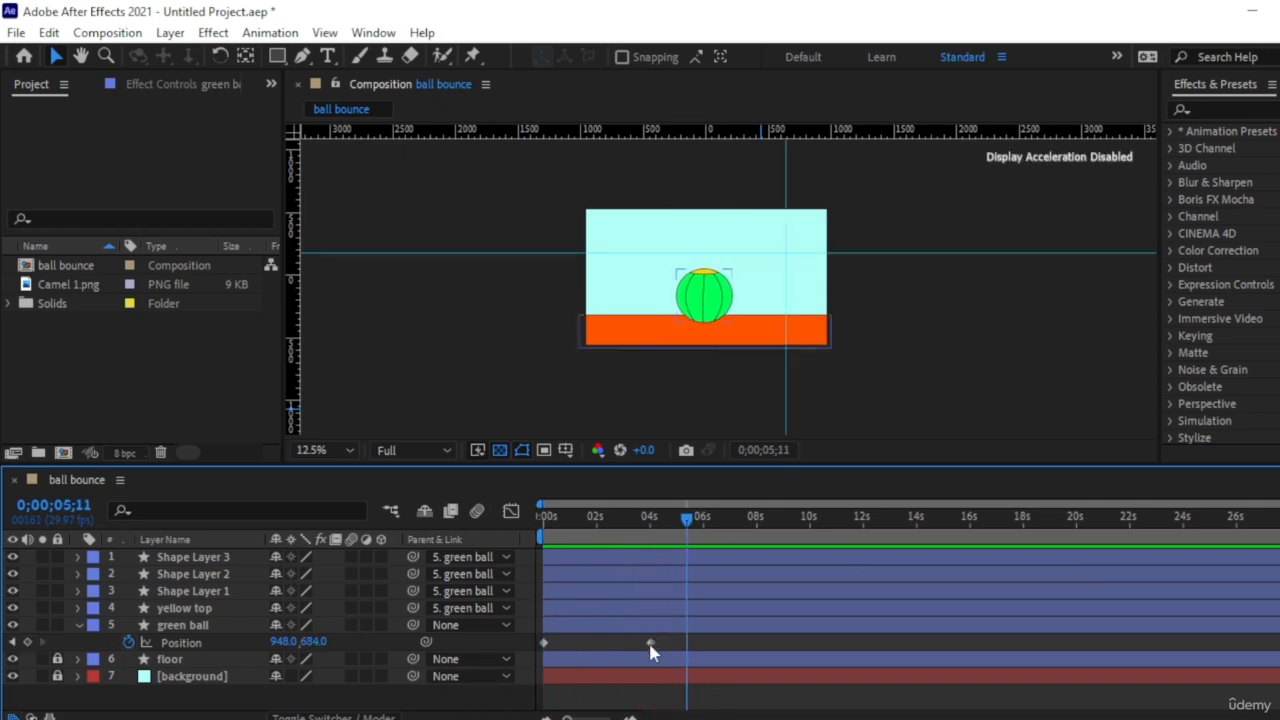
- Speed up the drop by moving the landing keyframe to just before 2 seconds, and preview it from the start
{"action": "left_click_drag", "start_coordinate": [650, 643], "coordinate": [588, 647]}
{"action": "left_click_drag", "start_coordinate": [669, 513], "coordinate": [507, 511]}
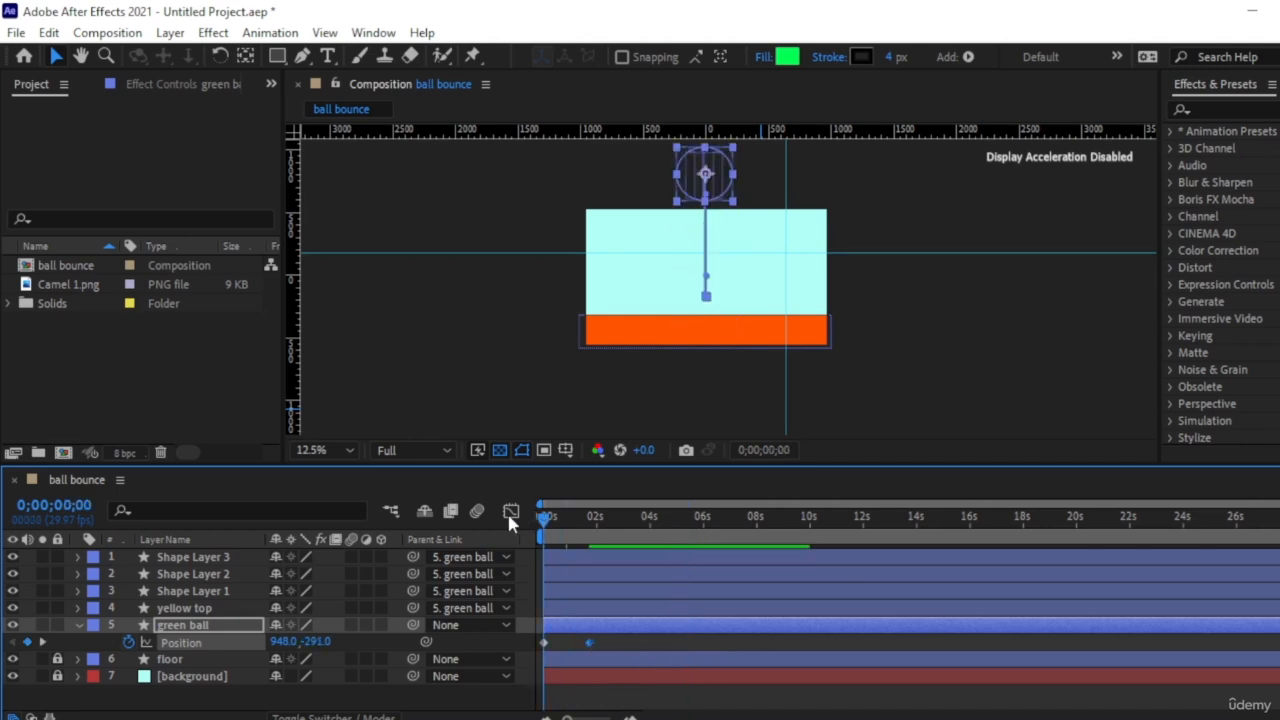
{"action": "left_click", "coordinate": [378, 697]}
{"action": "key", "text": "space"}
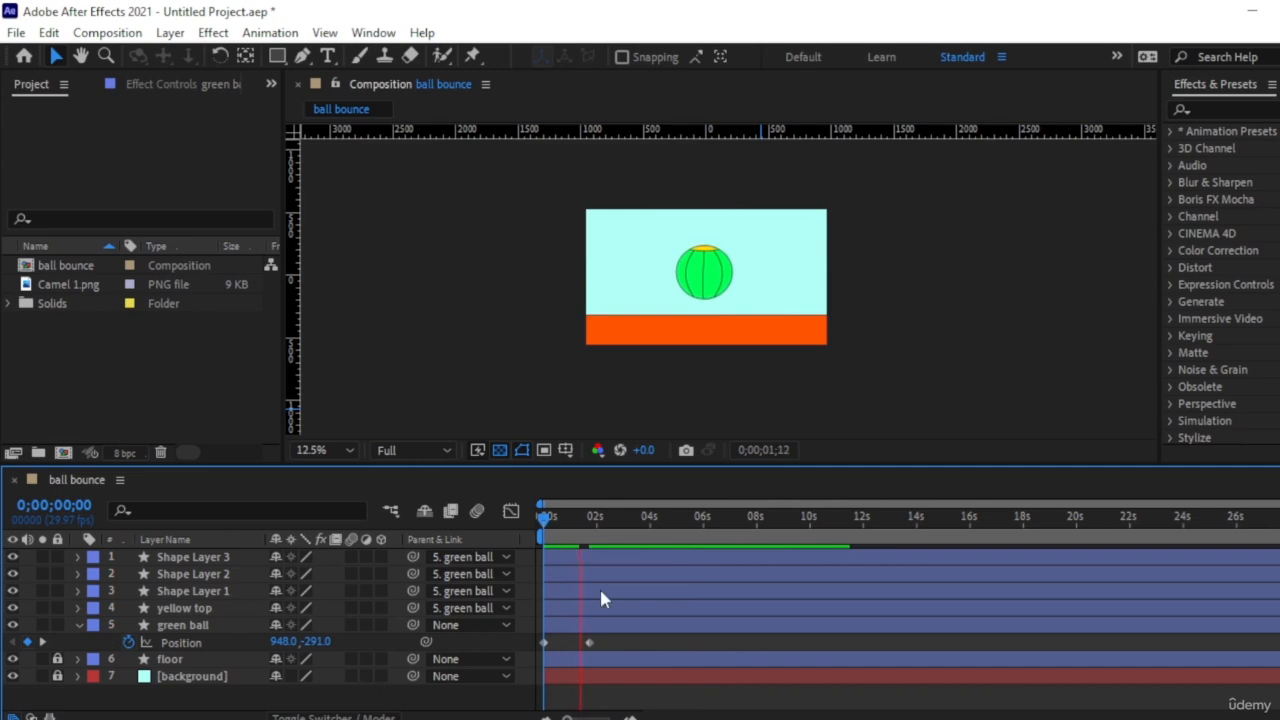
{"action": "key", "text": "space"}
- Move the landing keyframe to about 0;00;00;24 for a faster fall and preview the drop from the start
{"action": "left_click_drag", "start_coordinate": [580, 519], "coordinate": [567, 517]}
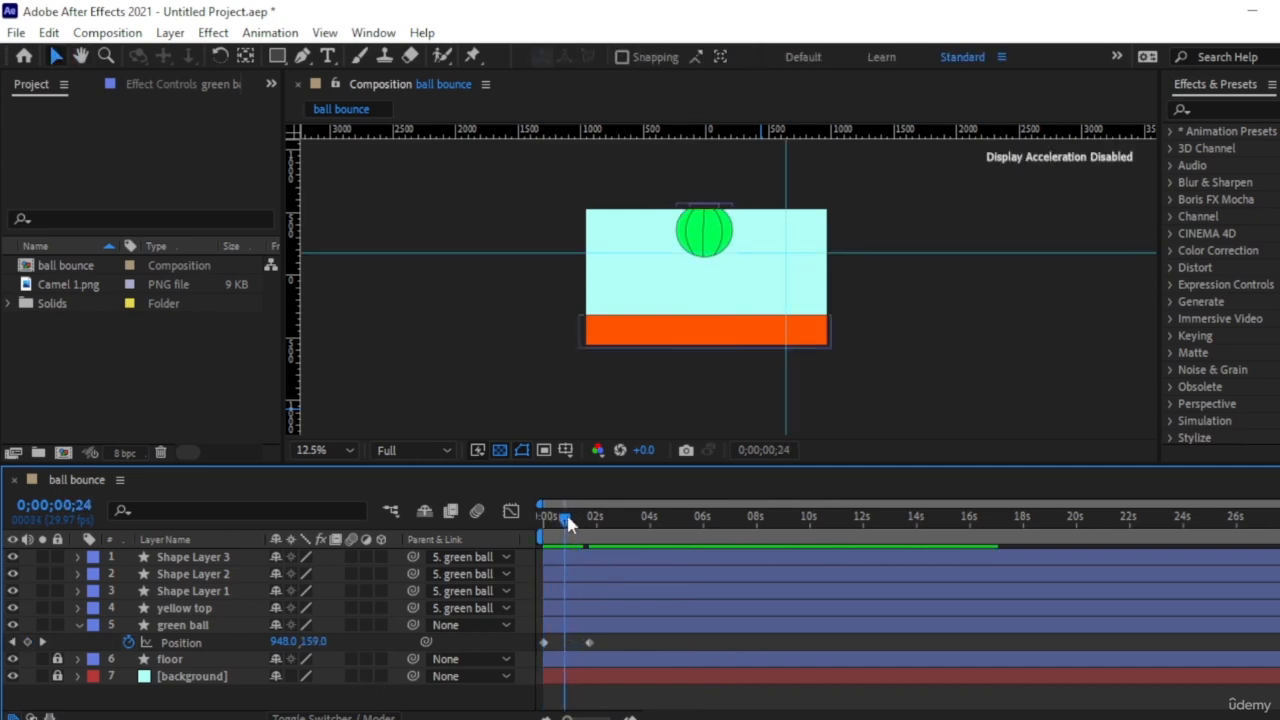
{"action": "left_click_drag", "start_coordinate": [589, 642], "coordinate": [567, 645]}
{"action": "left_click_drag", "start_coordinate": [567, 520], "coordinate": [487, 543]}
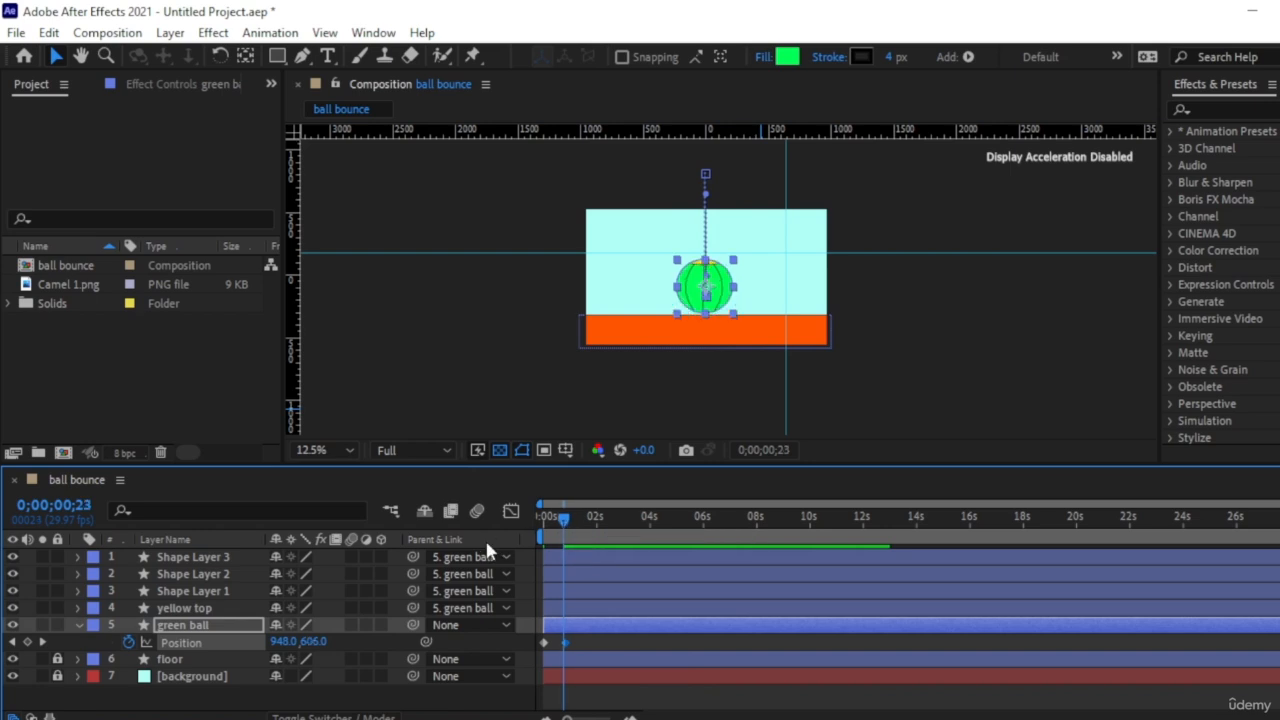
{"action": "key", "text": "Home"}
{"action": "key", "text": "space"}
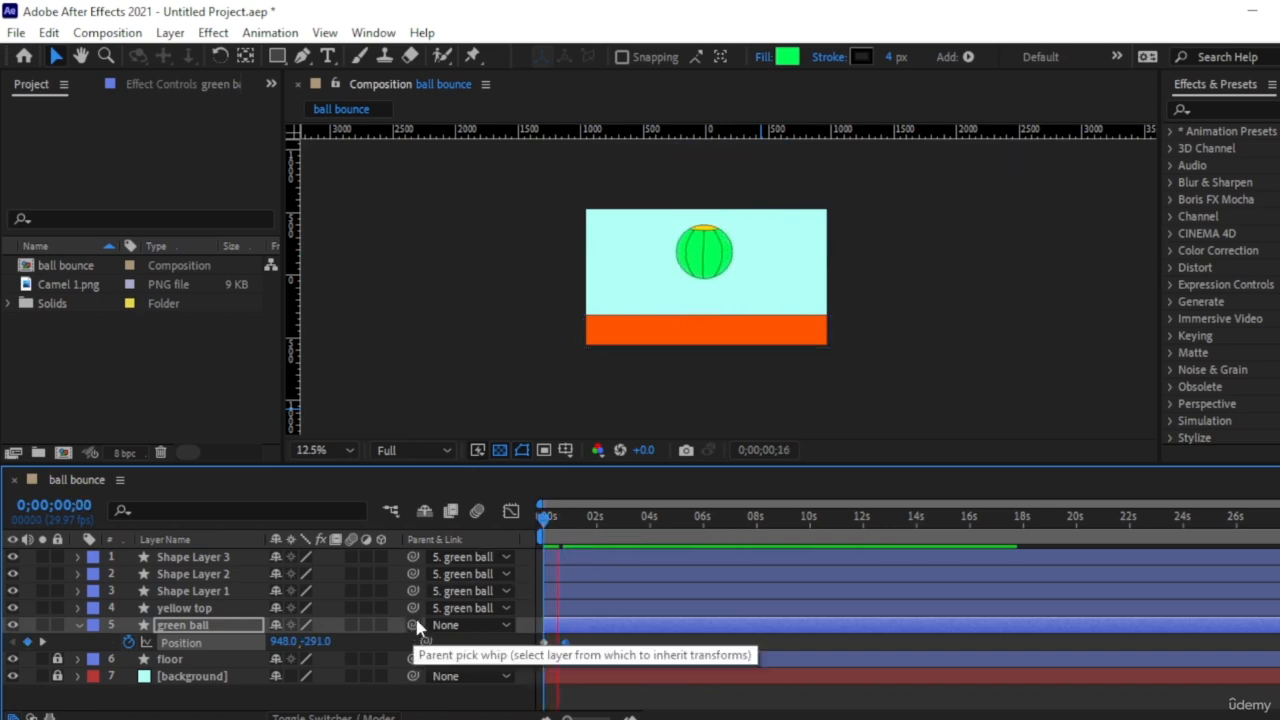
{"action": "key", "text": "space"}
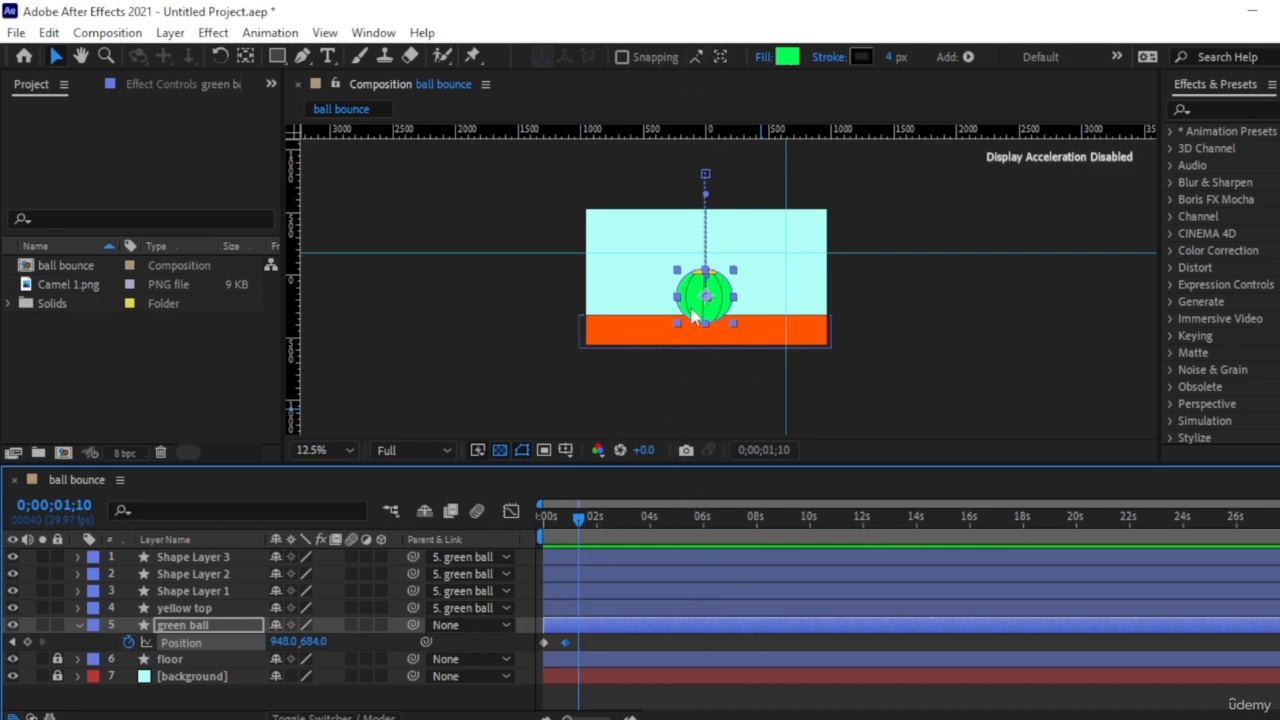
- Deselect the layer and scrub between about 1 and 3 seconds to examine the ball's resting position on the floor
{"action": "left_click", "coordinate": [242, 702]}
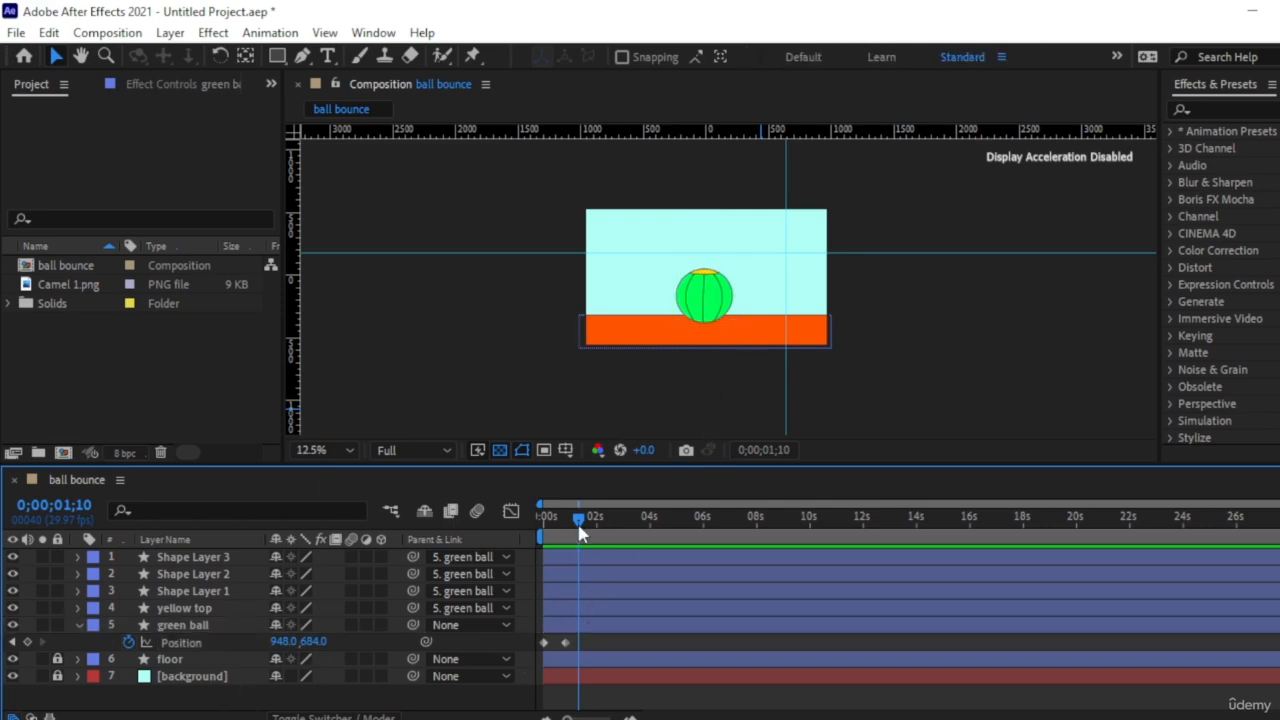
{"action": "left_click_drag", "start_coordinate": [579, 529], "coordinate": [573, 570]}
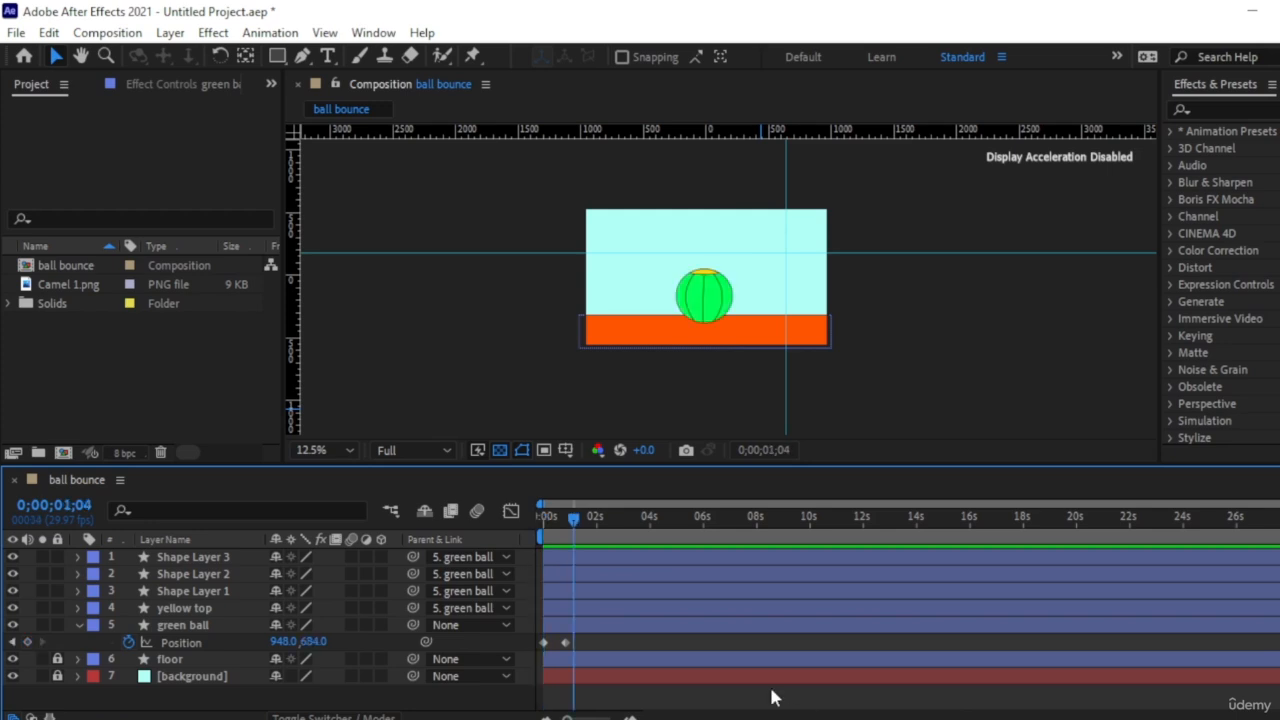
{"action": "left_click_drag", "start_coordinate": [574, 519], "coordinate": [586, 550]}
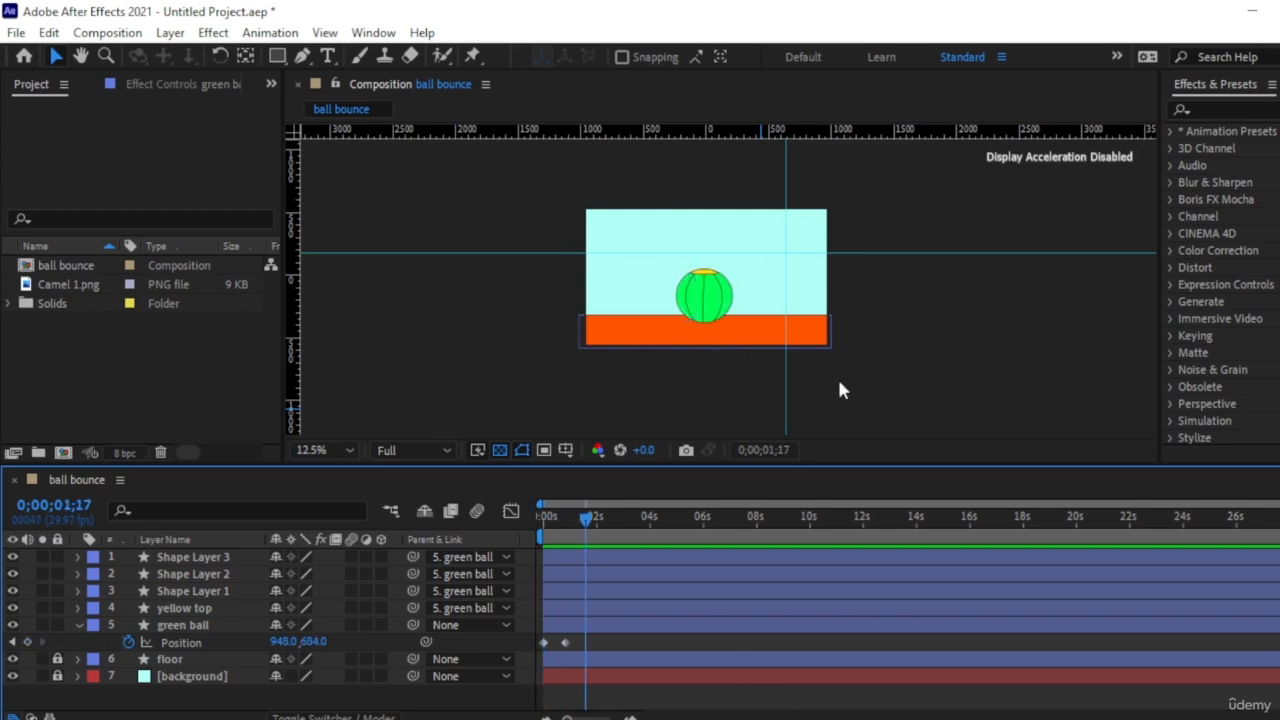
{"action": "scroll", "coordinate": [730, 320], "scroll_direction": "up", "scroll_amount": 2}
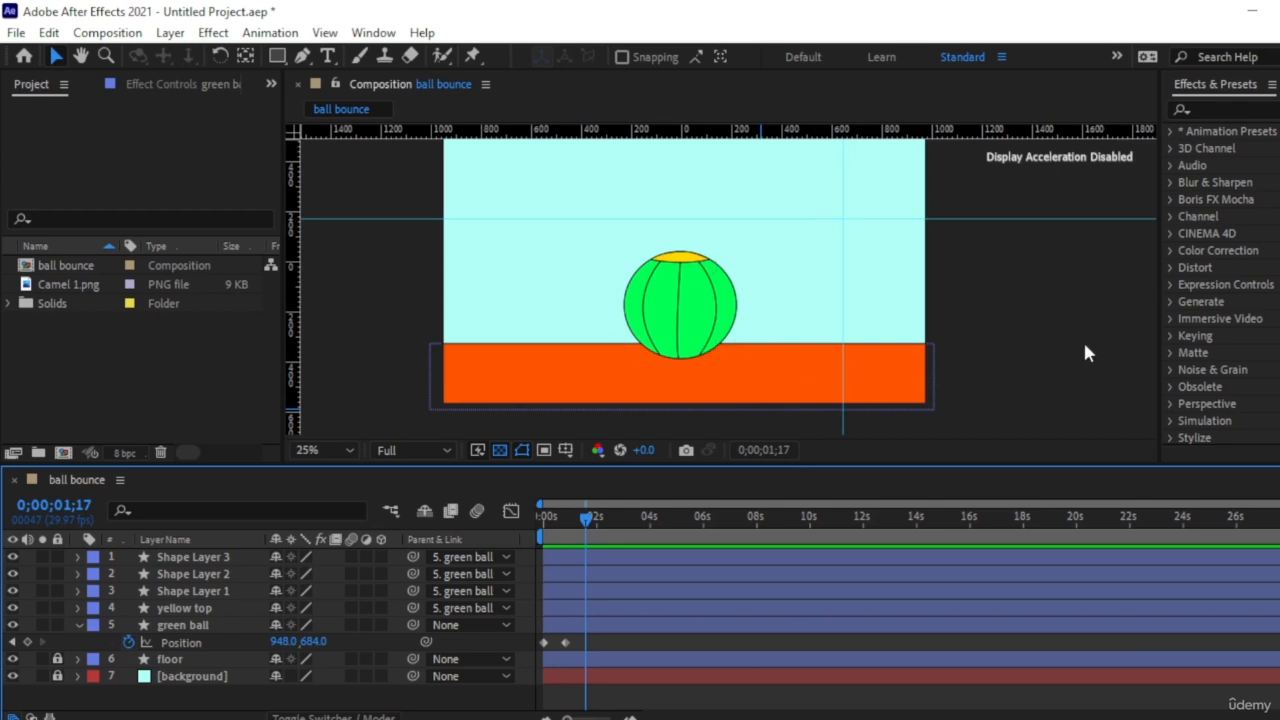
{"action": "left_click_drag", "start_coordinate": [590, 527], "coordinate": [590, 584]}
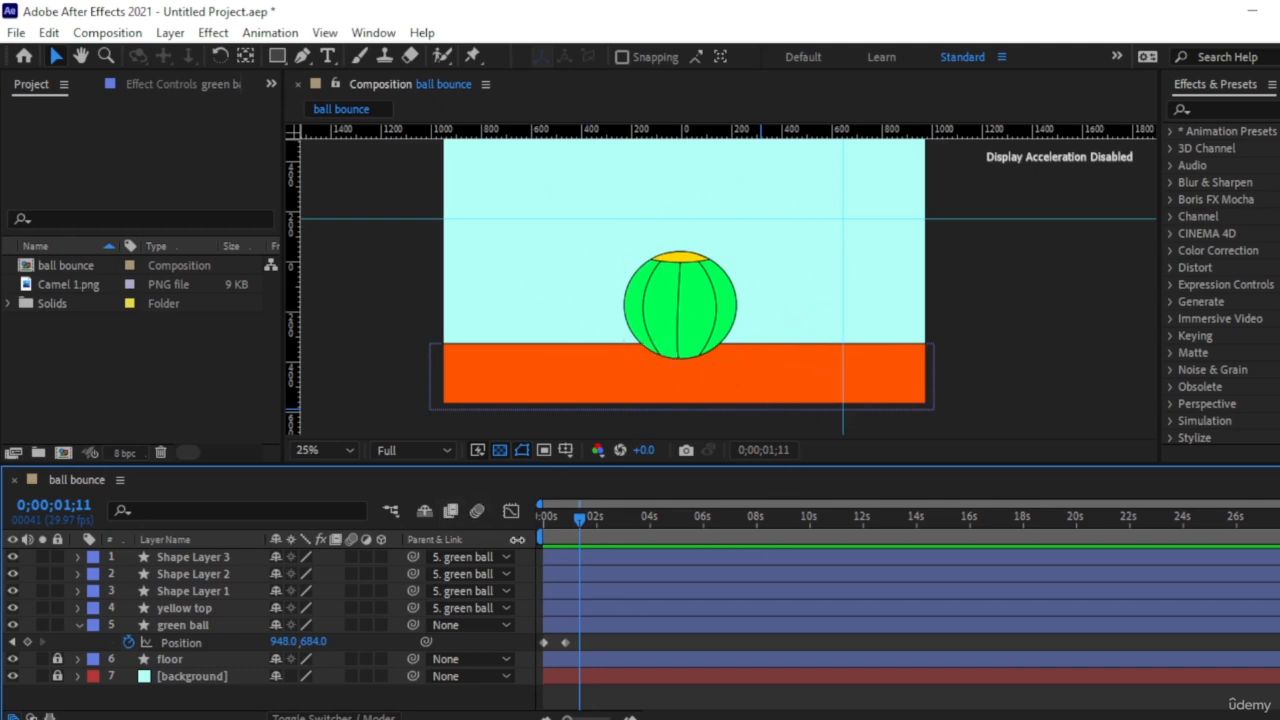
{"action": "left_click_drag", "start_coordinate": [580, 519], "coordinate": [631, 554]}
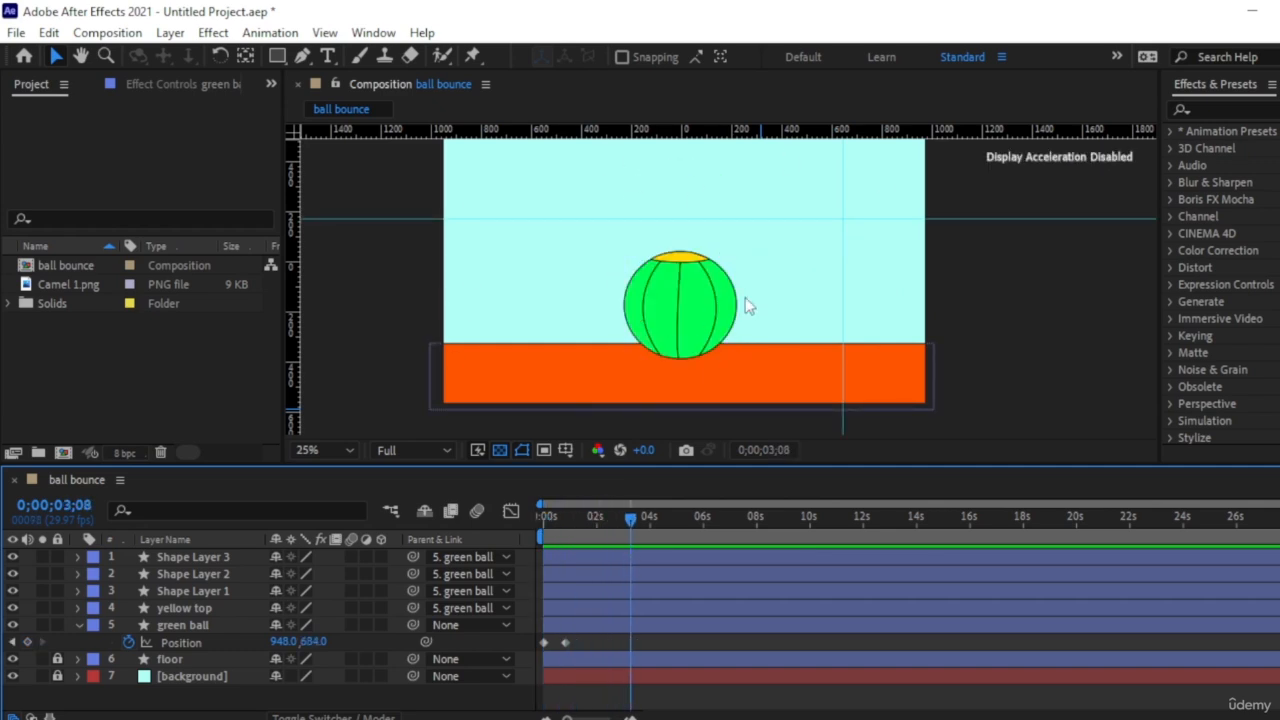
{"action": "left_click_drag", "start_coordinate": [631, 523], "coordinate": [579, 569]}
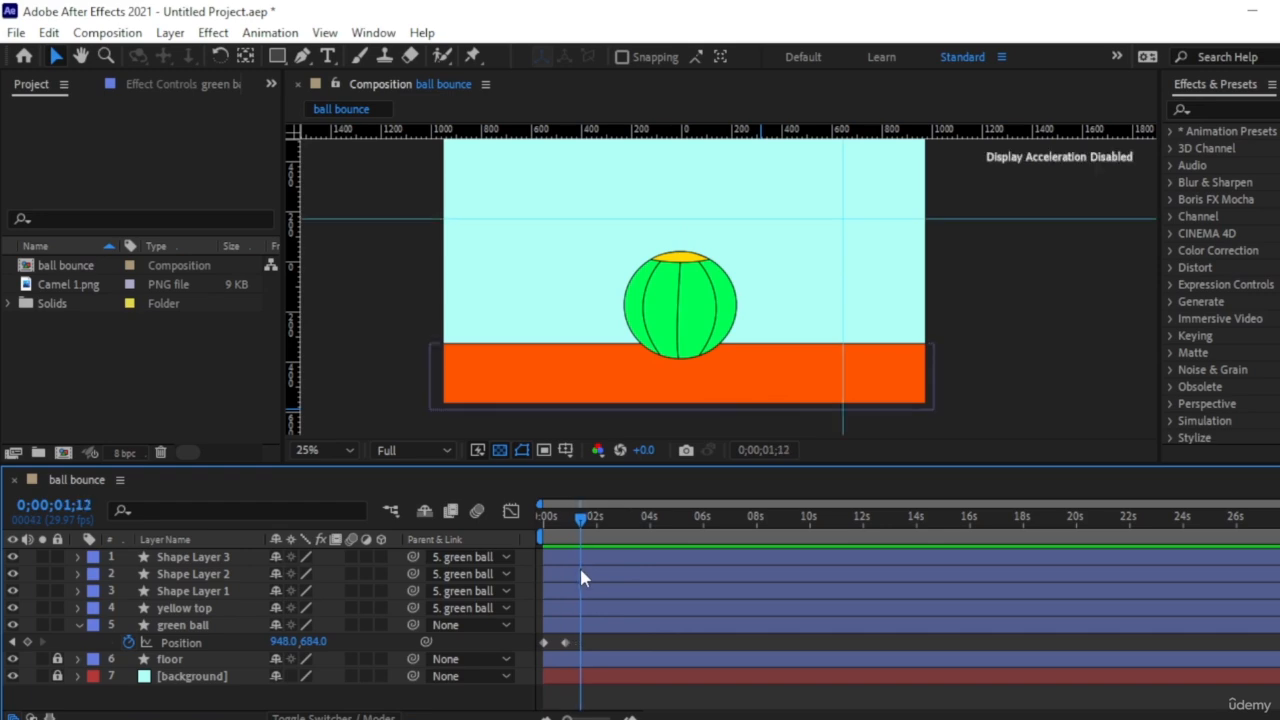